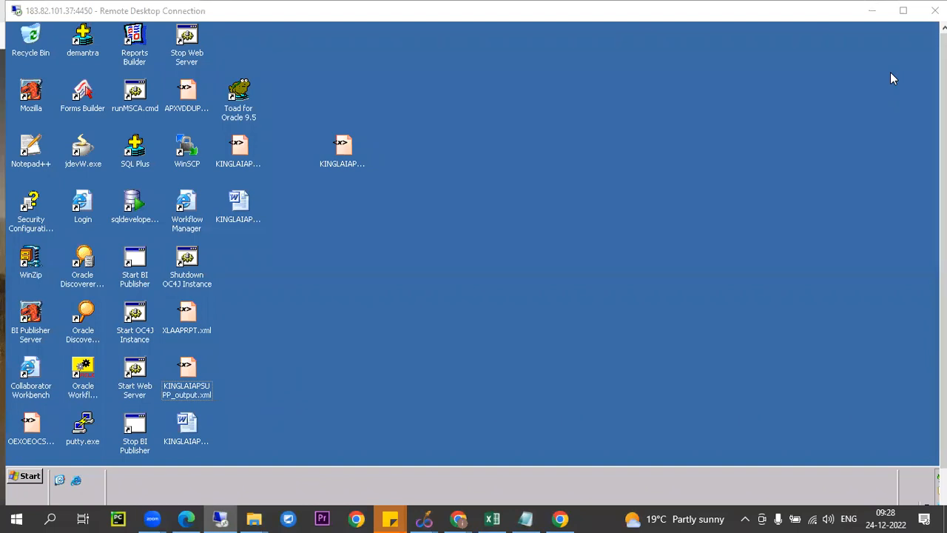
Maximize the remote desktop session and close its connection
double_click(695, 18)
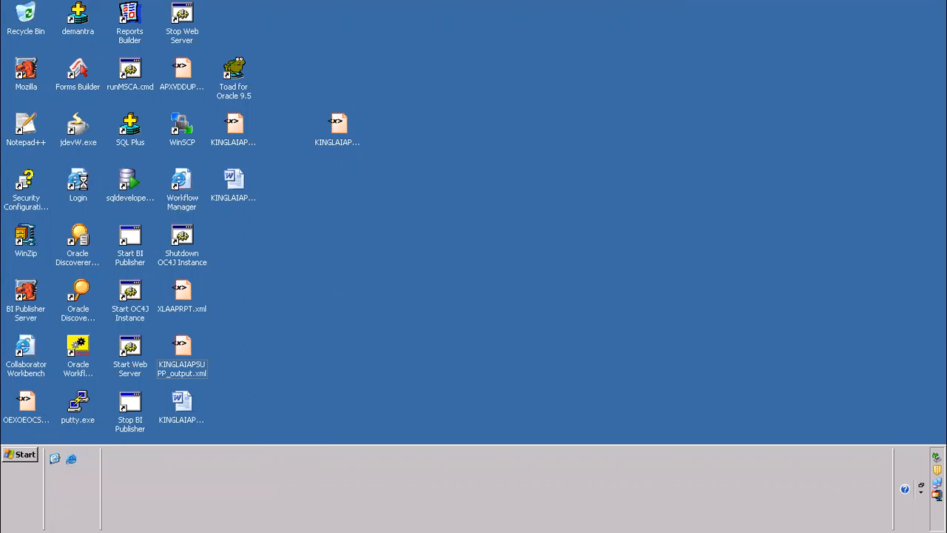
mouse_move(574, 7)
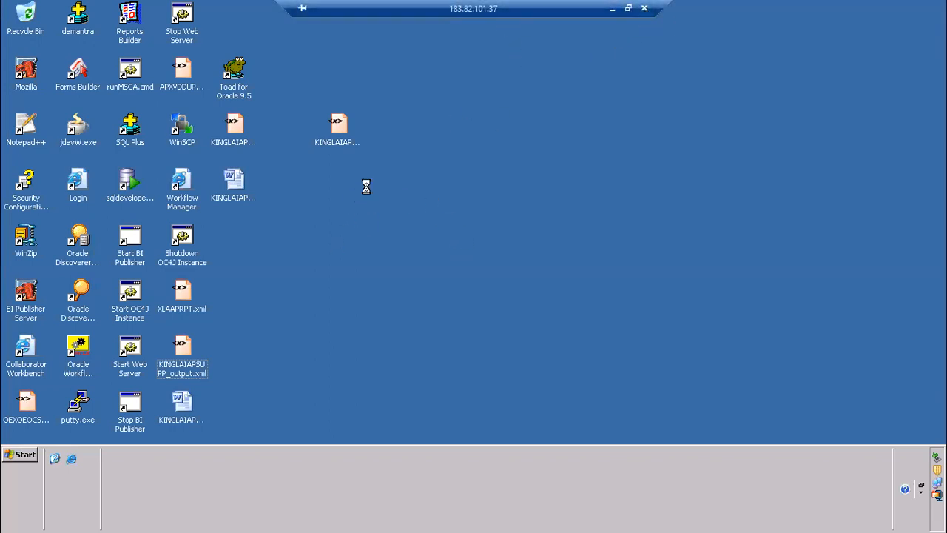
left_click(20, 455)
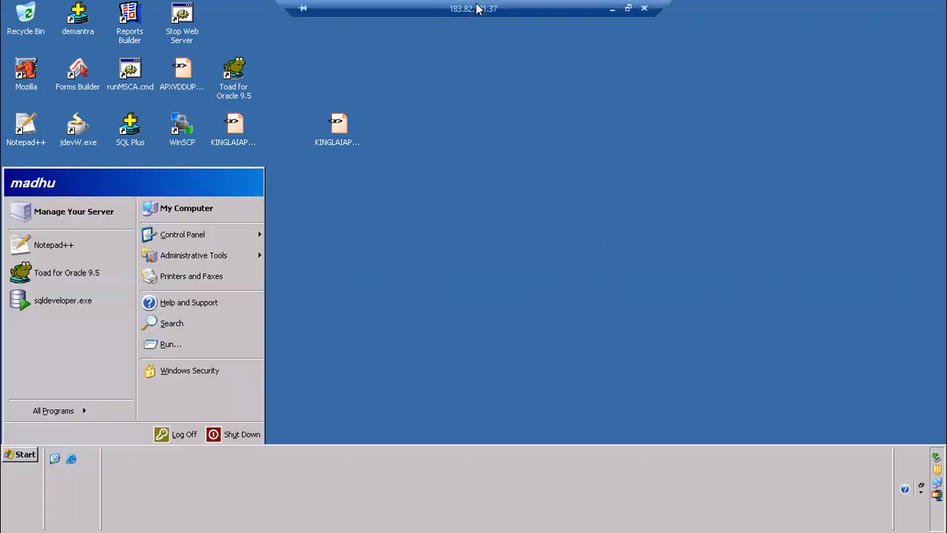
left_click(643, 9)
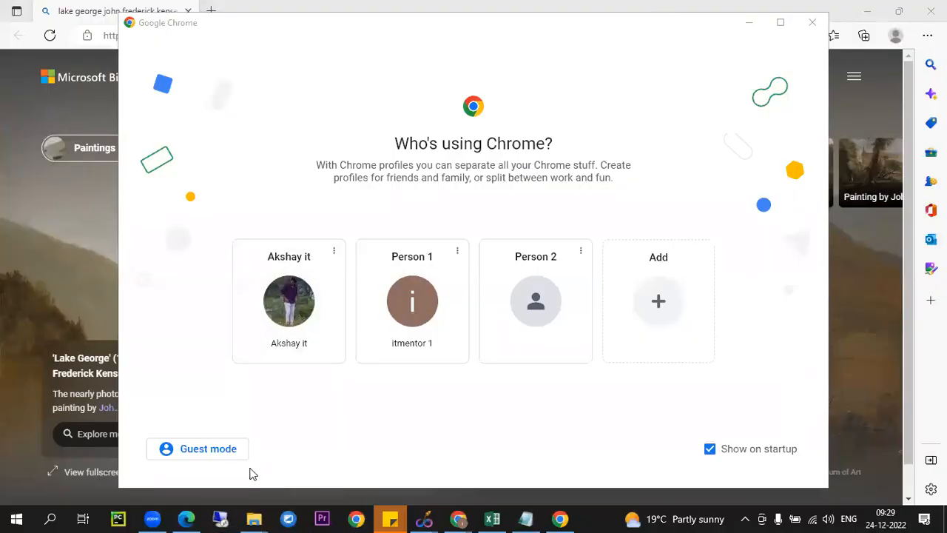
Reconnect to the saved remote computer and log on to Windows with the account password
left_click(220, 518)
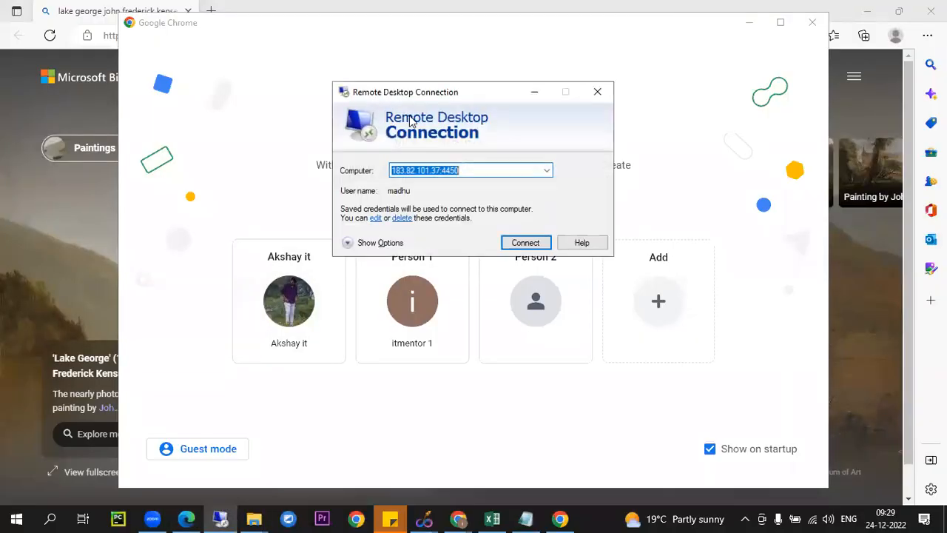
left_click(529, 242)
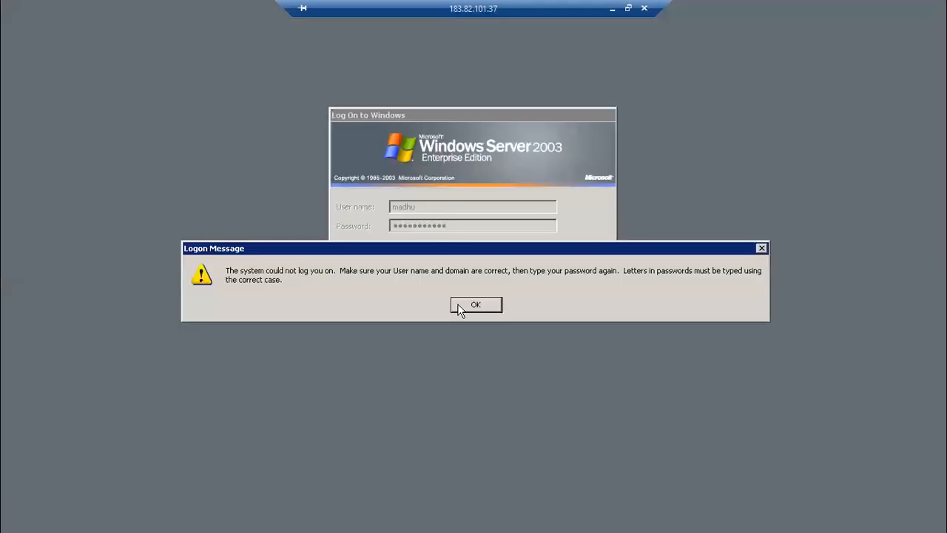
left_click(458, 304)
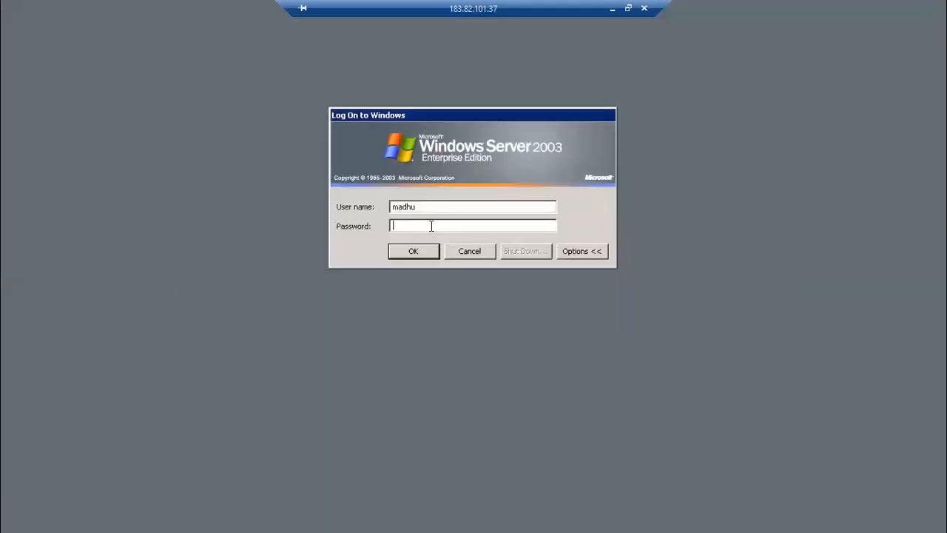
type("******")
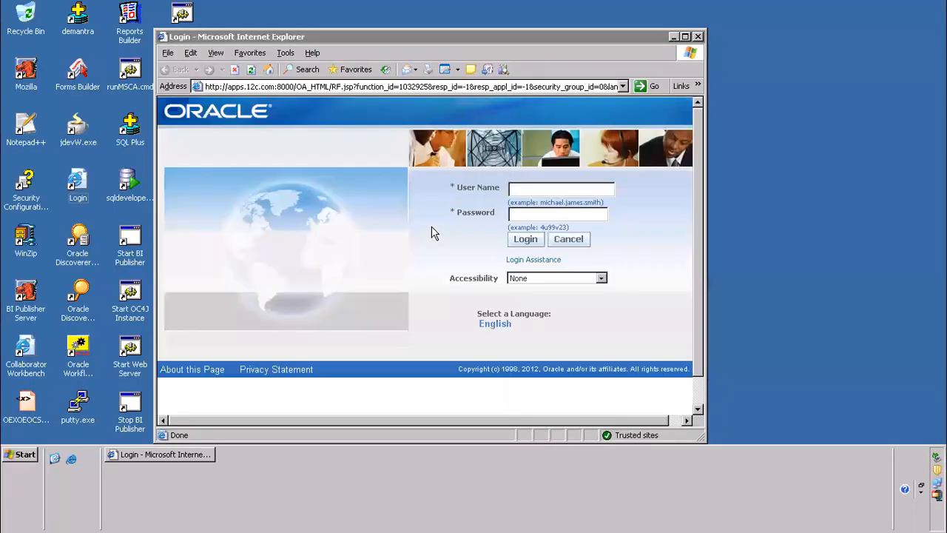
Log in to Oracle E-Business Suite as the operations user with the account password
left_click(528, 189)
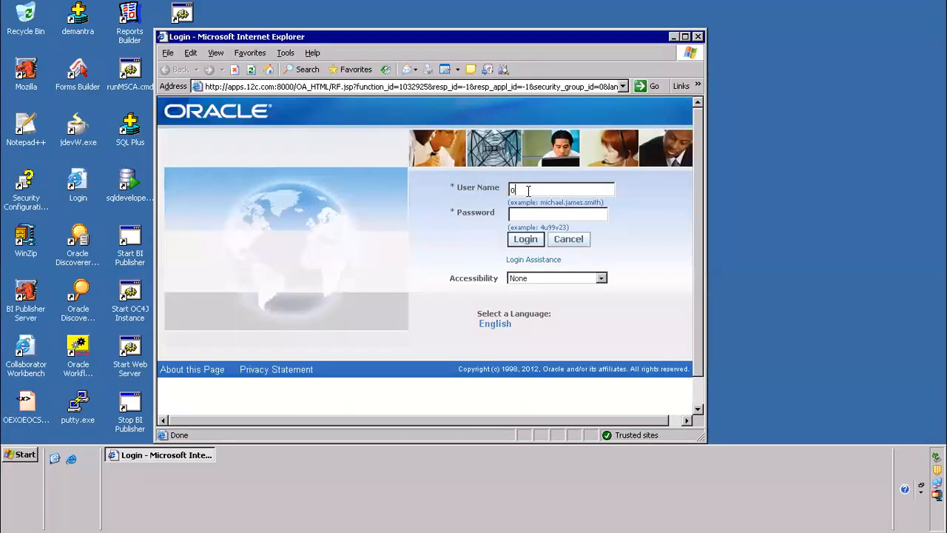
type("******")
key("Return")
left_click(533, 259)
type("******")
key("Return")
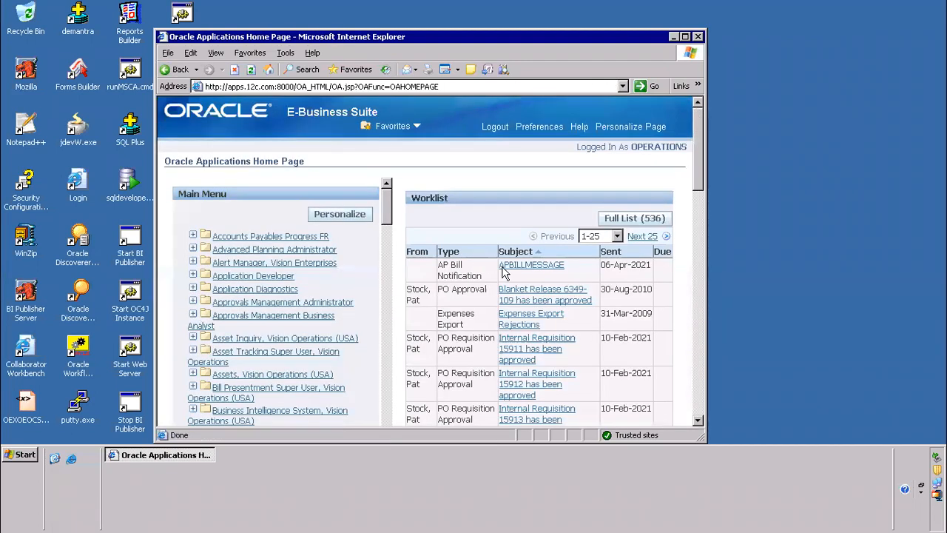
Open the Alert Manager, Vision Enterprises responsibility in Oracle Applications
left_click(275, 263)
left_click(255, 276)
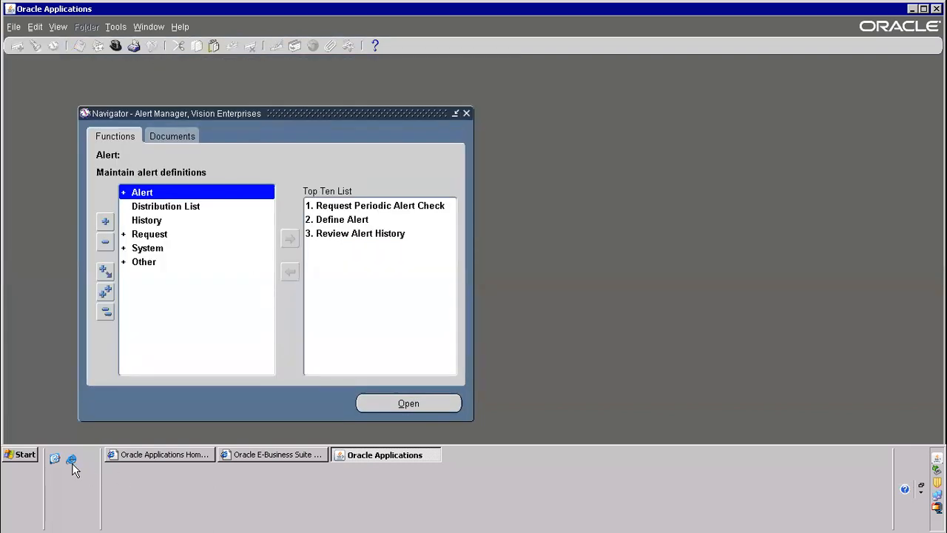
Open Notepad++ from the remote desktop with a blank note in enlarged text
left_click(55, 459)
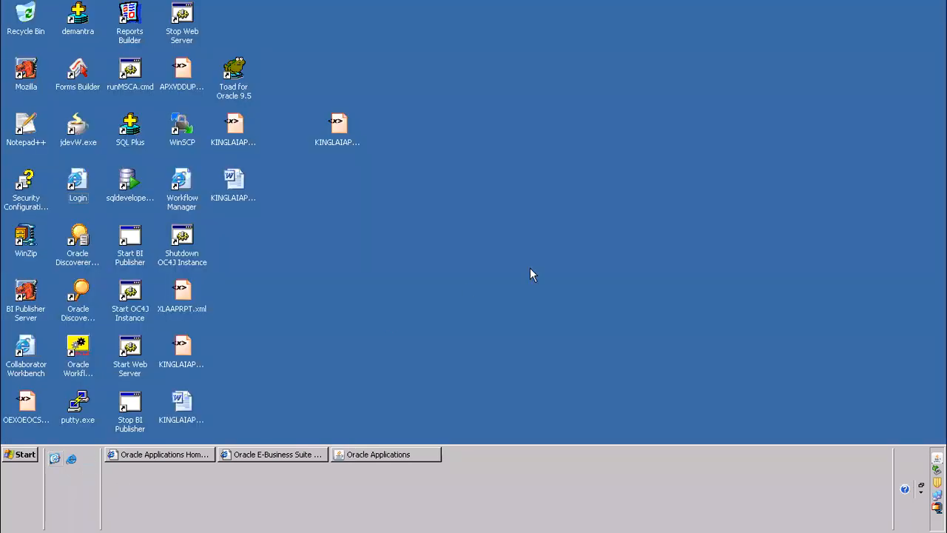
double_click(40, 136)
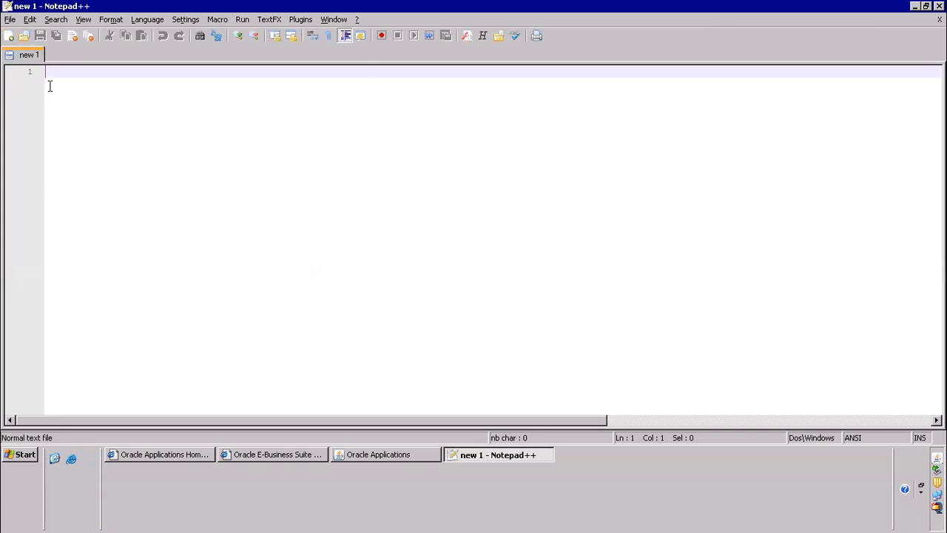
scroll(350, 176, "up", 10)
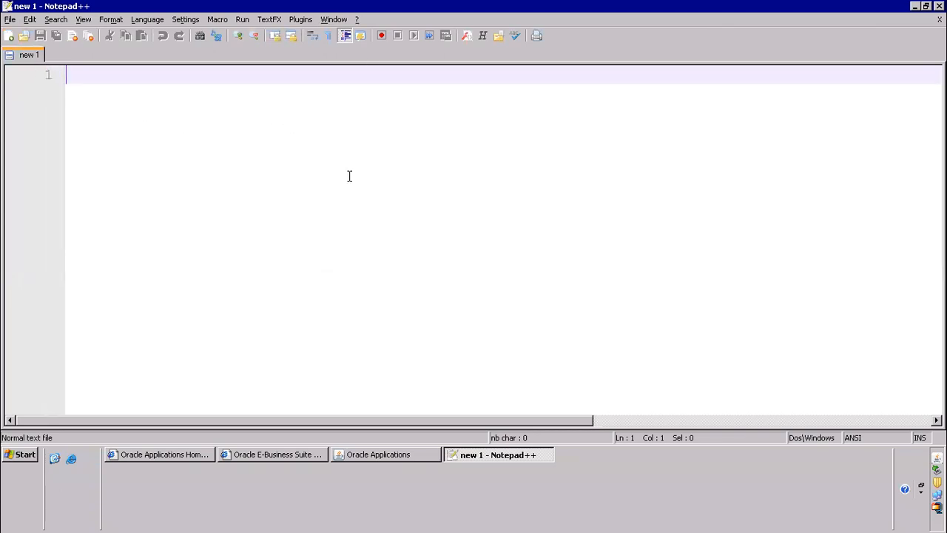
type("+++")
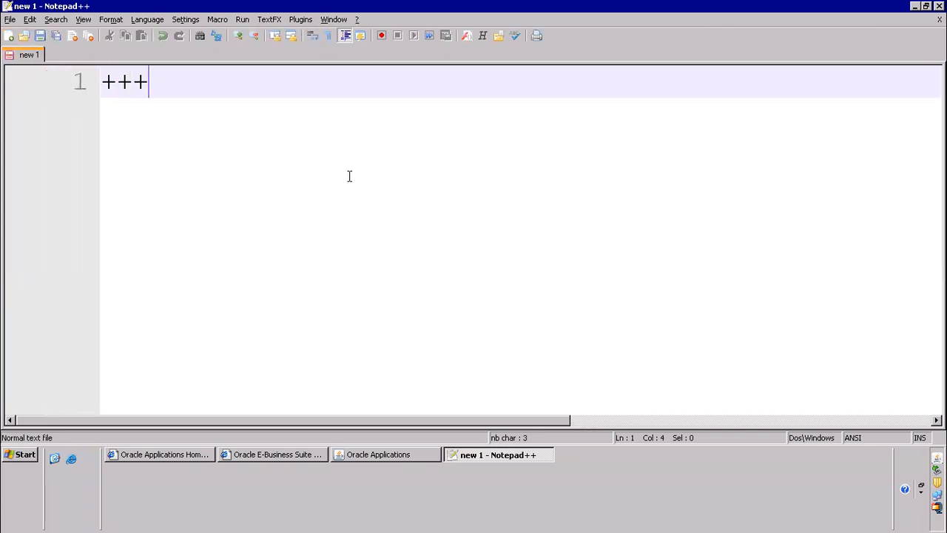
type("1)")
key("BackSpace")
key("BackSpace")
key("BackSpace")
key("BackSpace")
key("BackSpace")
key("BackSpace")
Write "1) xml publisher developement & registrtion" as the first line of the note
type("1) xml publisher ")
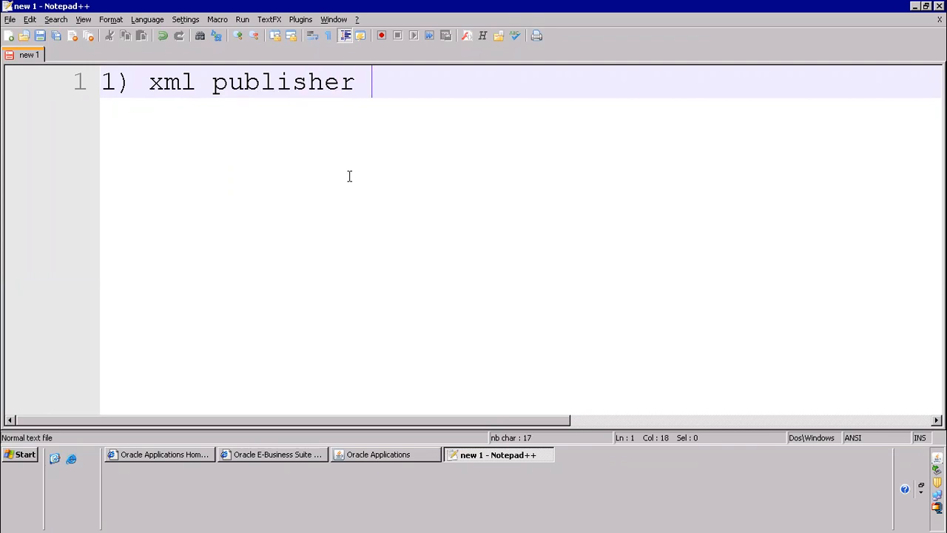
type("developemen")
key("BackSpace")
key("BackSpace")
type("ment a")
key("BackSpace")
type("& reg")
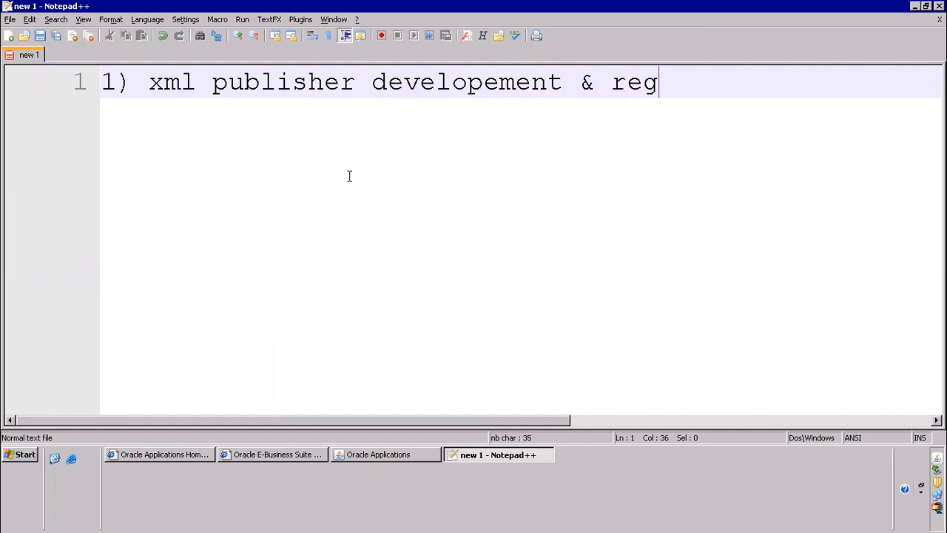
type("istrtion")
key("Return")
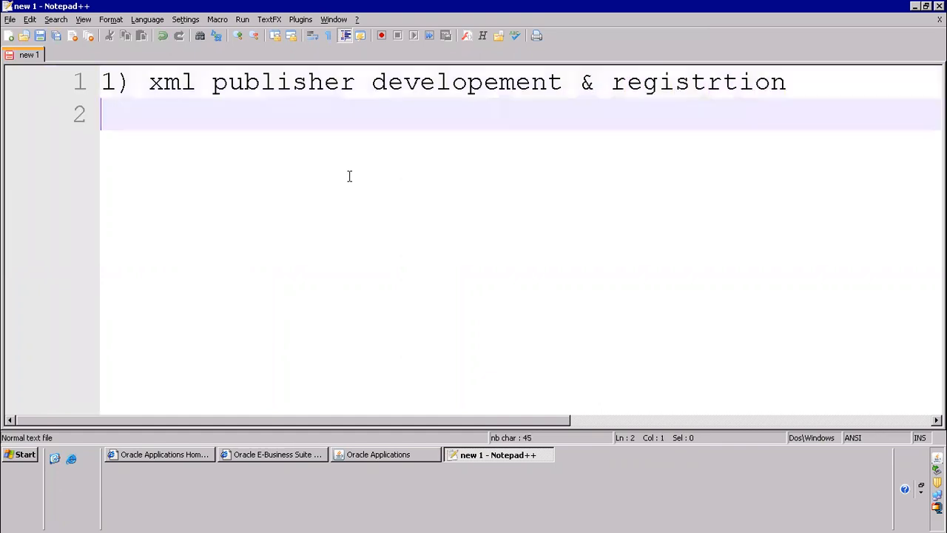
Add item "2)" on a new line and insert "----data template" between it and the first item
type("2)")
key("Up")
key("End")
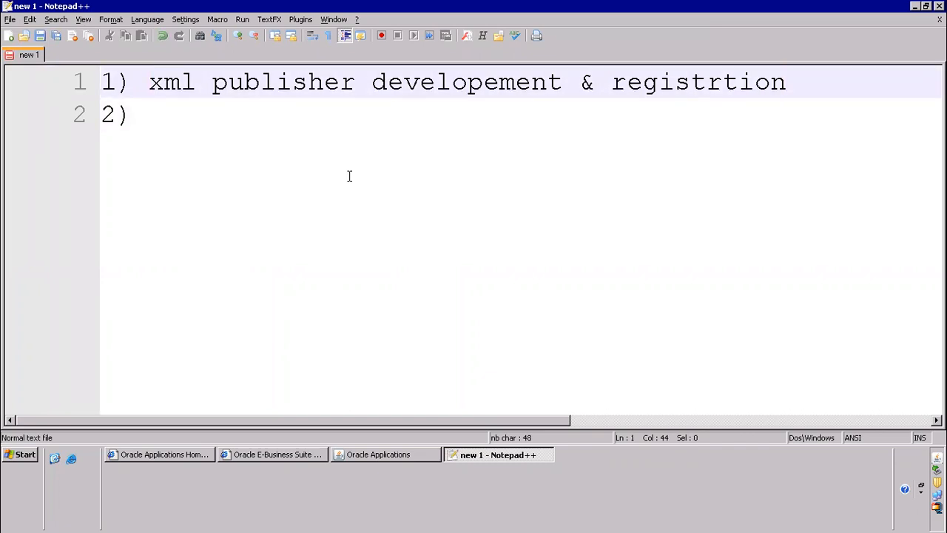
key("Return")
type("----data template")
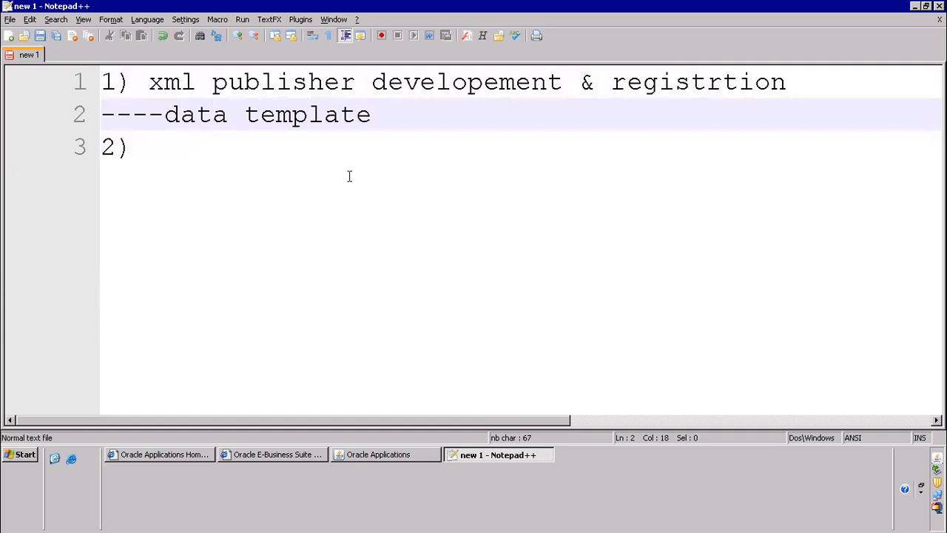
key("Down")
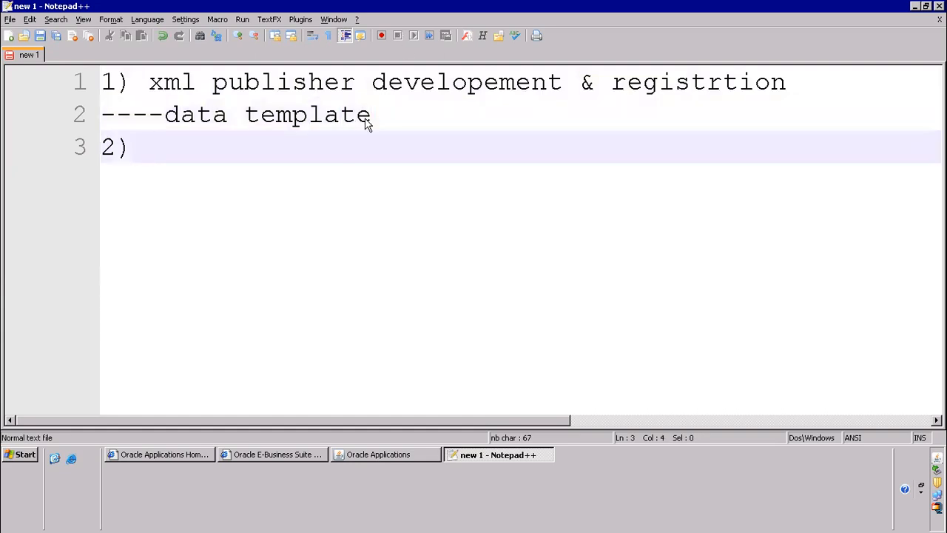
Copy the text "xml publisher developement & registrtion" from item 1 to item 2
left_click_drag(148, 82, 791, 83)
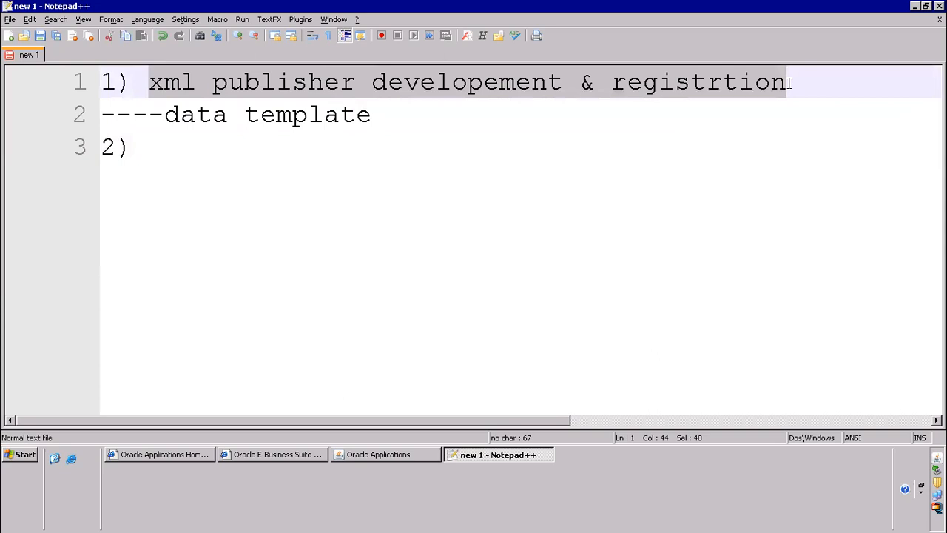
key("ctrl+c")
left_click(232, 163)
key("ctrl+v")
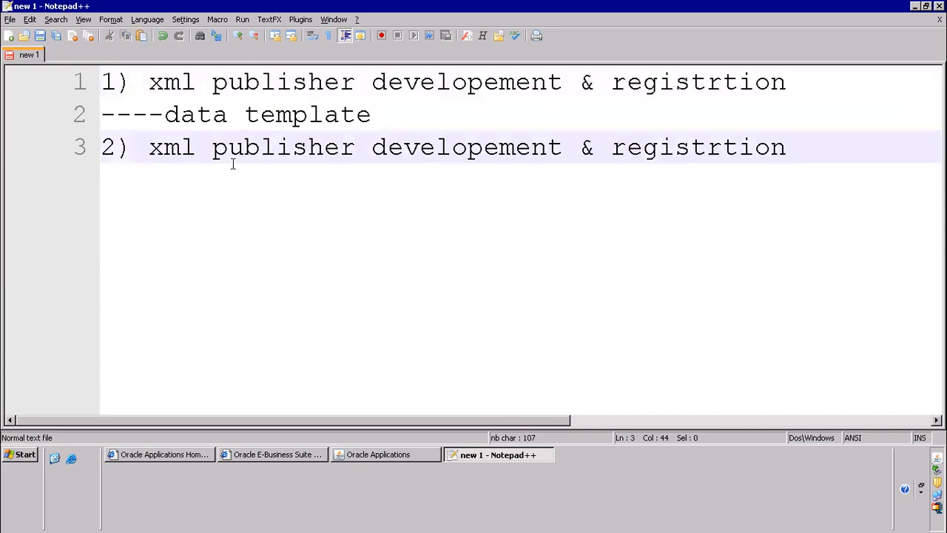
Add the line "-- rDF reports" under item 2 and start a new line
key("Return")
type("--")
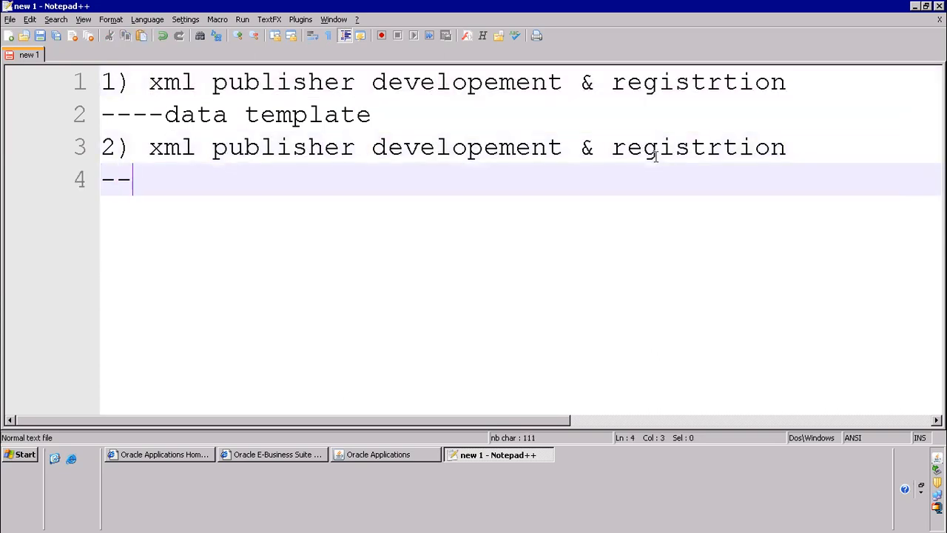
type(" rDF reports")
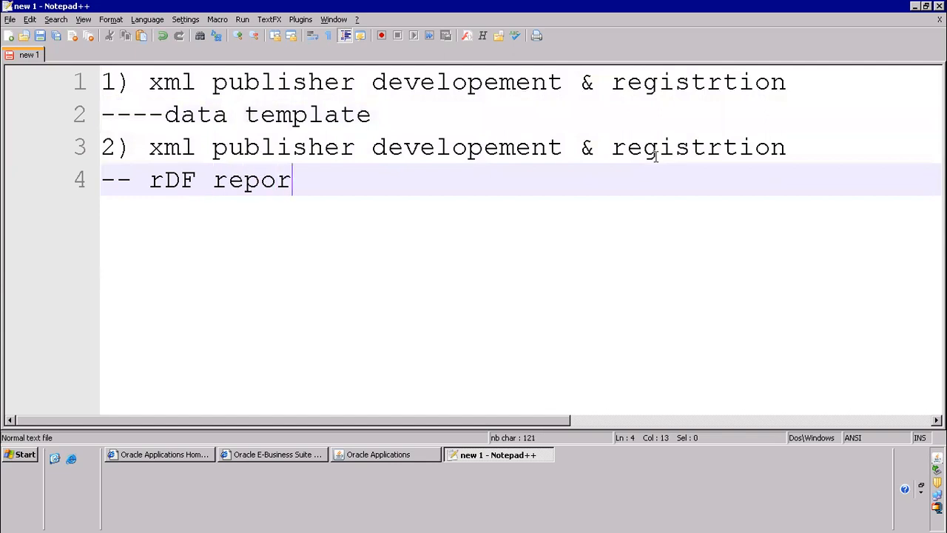
key("Return")
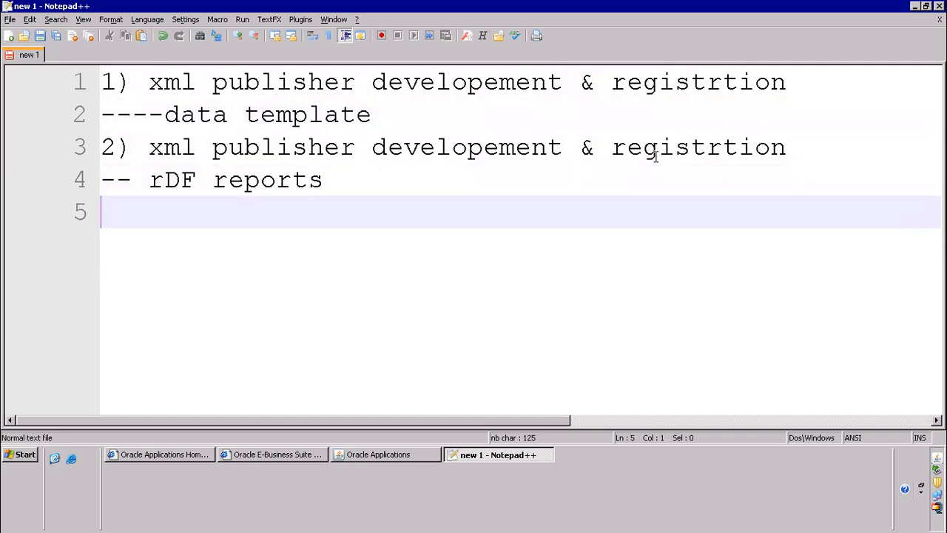
Switch to Reports Builder from the remote desktop and dismiss its welcome dialog
left_click(71, 459)
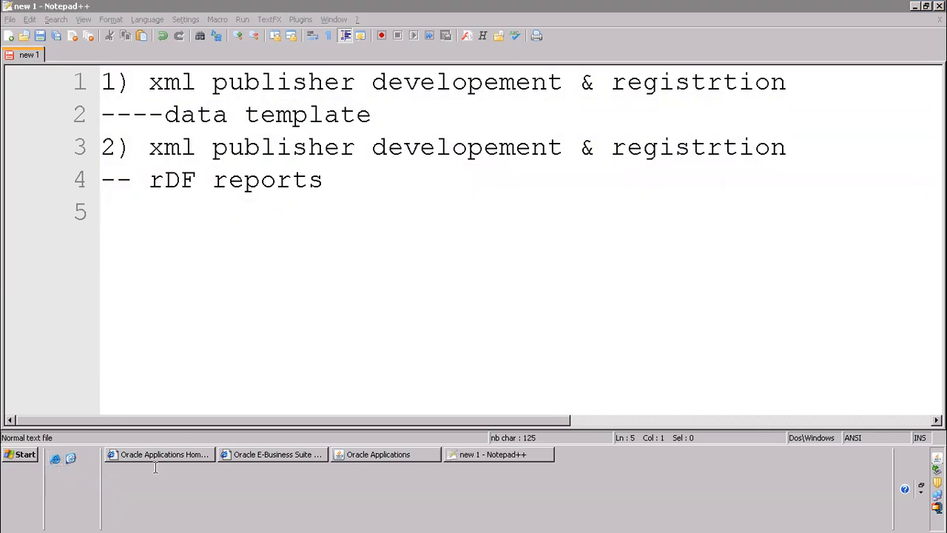
left_click(71, 459)
left_click(233, 255)
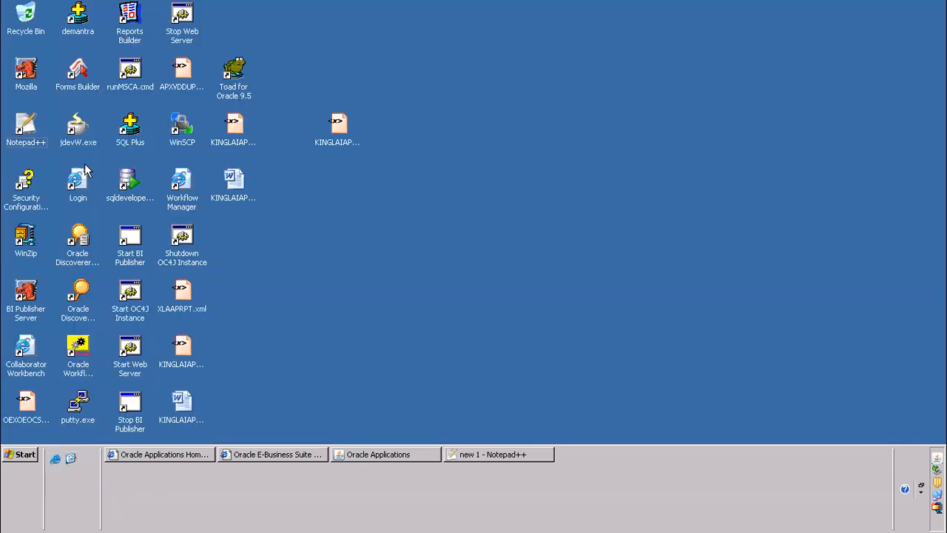
left_click(134, 25)
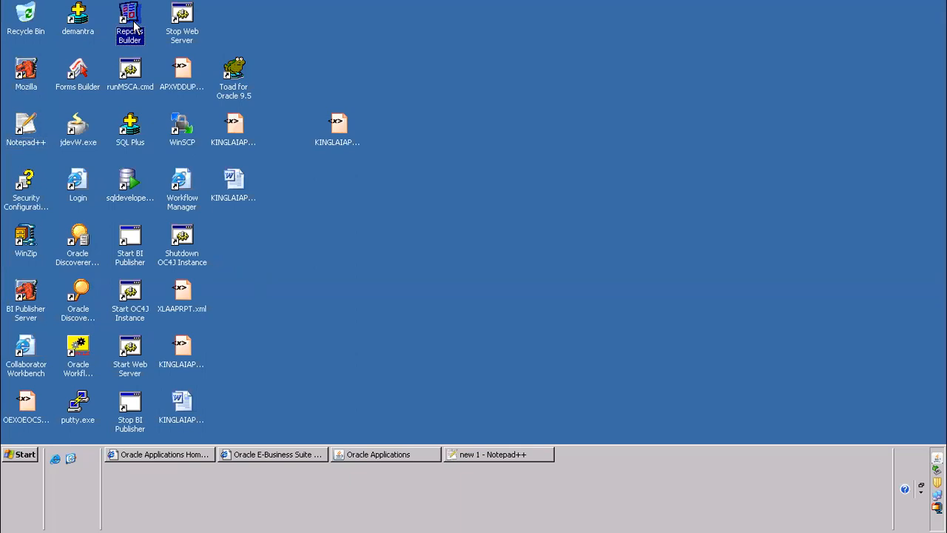
double_click(135, 23)
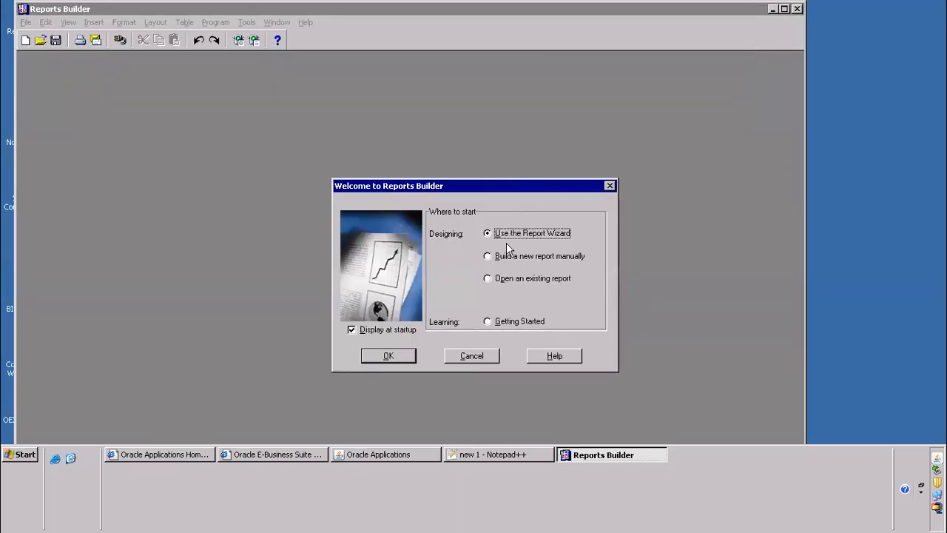
left_click(480, 358)
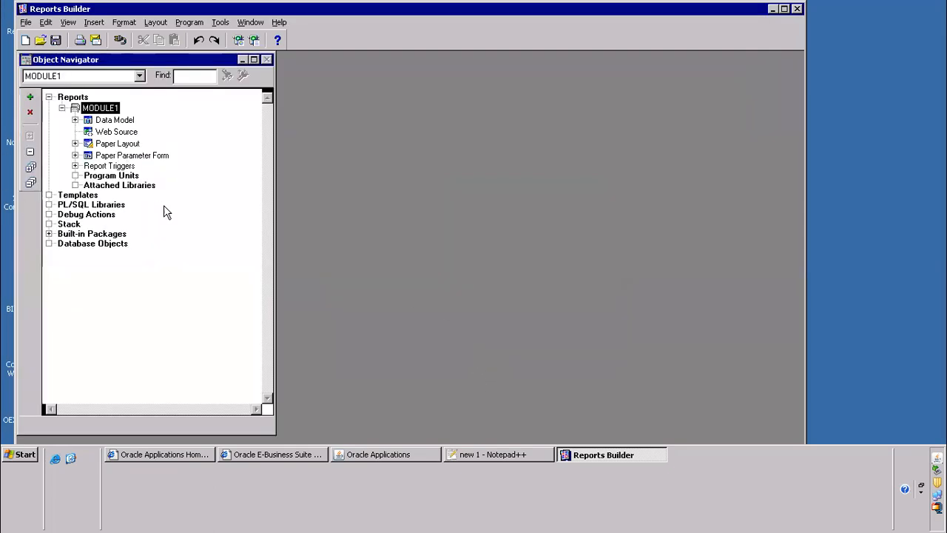
Connect to the database "vis" as user "apps" with the database password
key("ctrl+j")
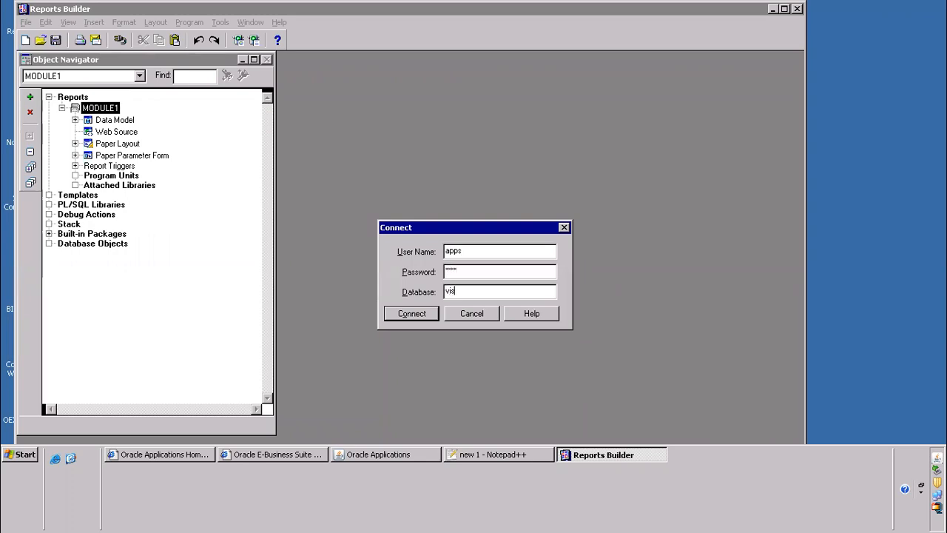
key("Return")
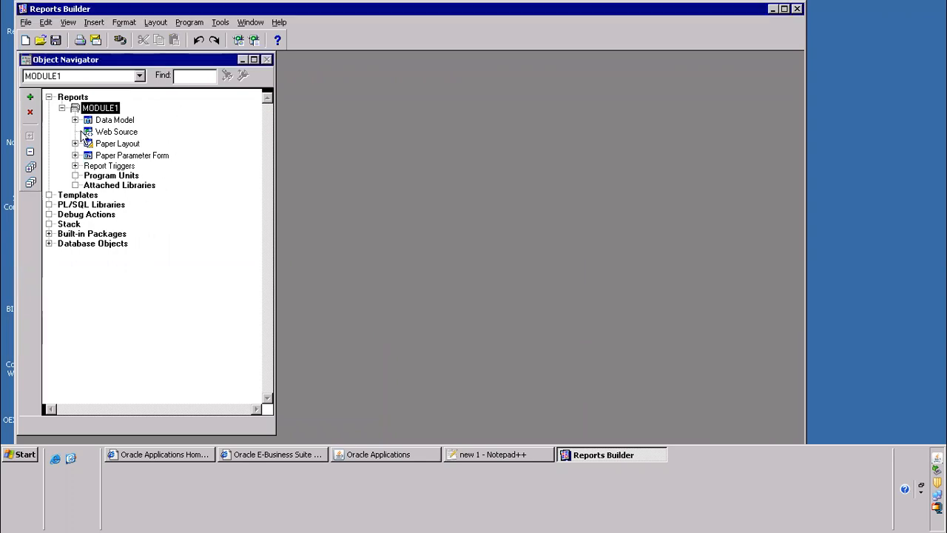
Examine the Data Model and Paper Layout nodes of the new report module
left_click(113, 121)
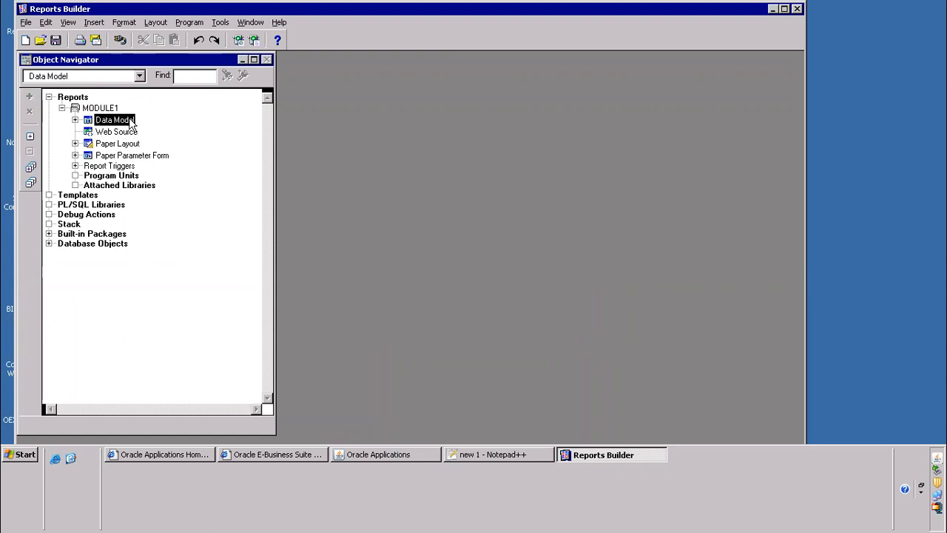
left_click(124, 145)
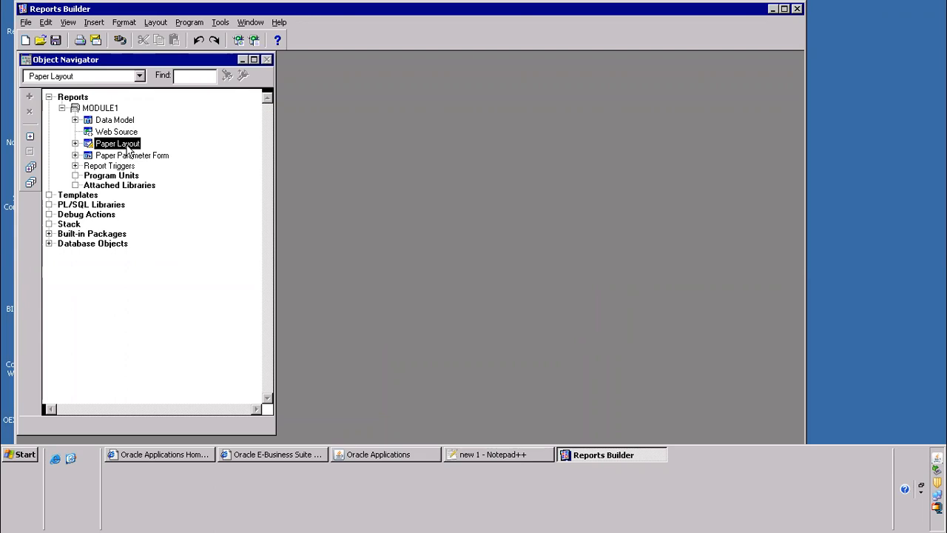
Open the report's Data Model and place a new SQL query object in it, bringing up its query statement
double_click(89, 121)
left_click(89, 145)
left_click(227, 158)
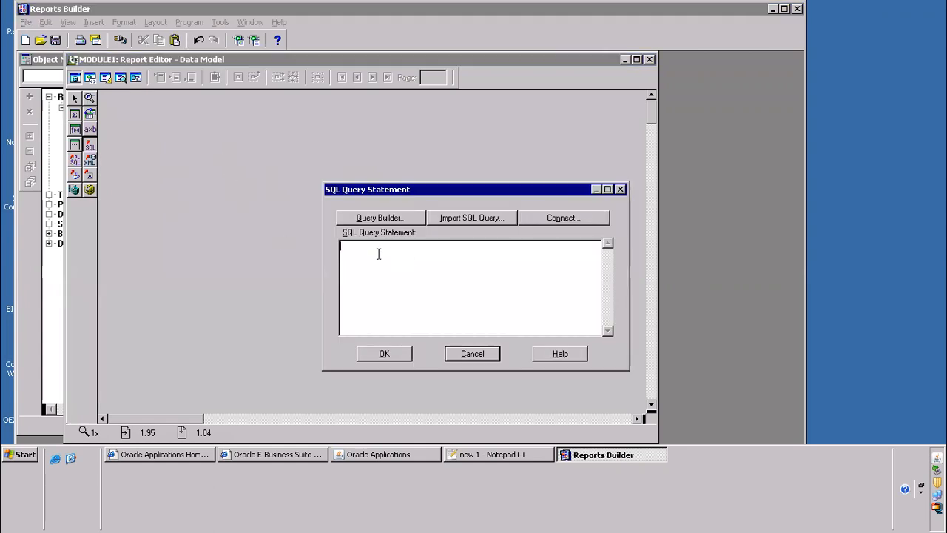
Open KINGLAIAPSUPP2.xml from the desktop in Notepad++ and find the SQL statement Q_sup
left_click(55, 459)
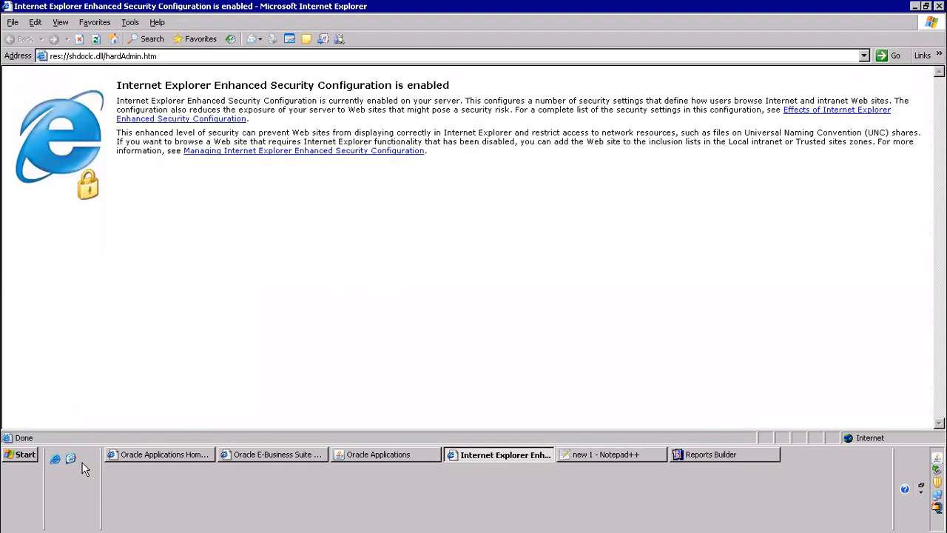
left_click(74, 458)
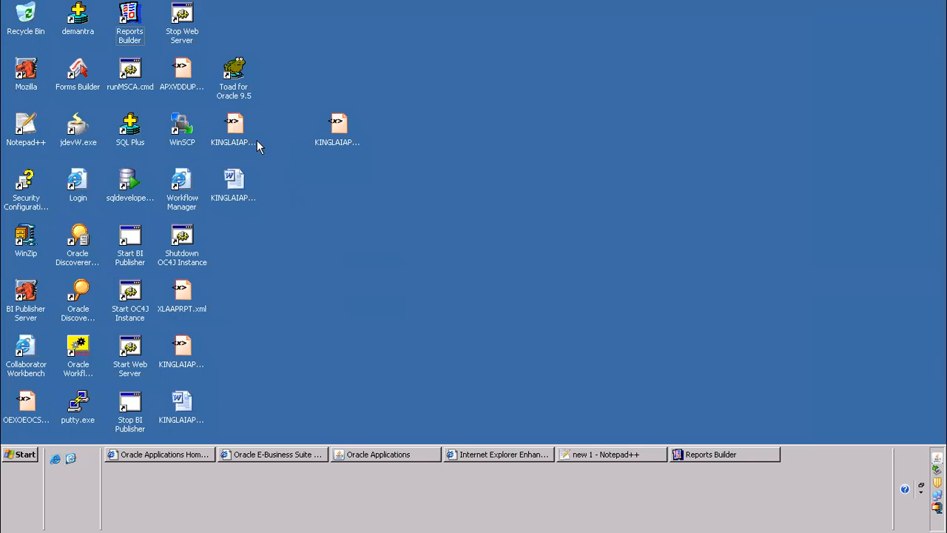
right_click(238, 127)
left_click(653, 177)
left_click(337, 129)
right_click(336, 129)
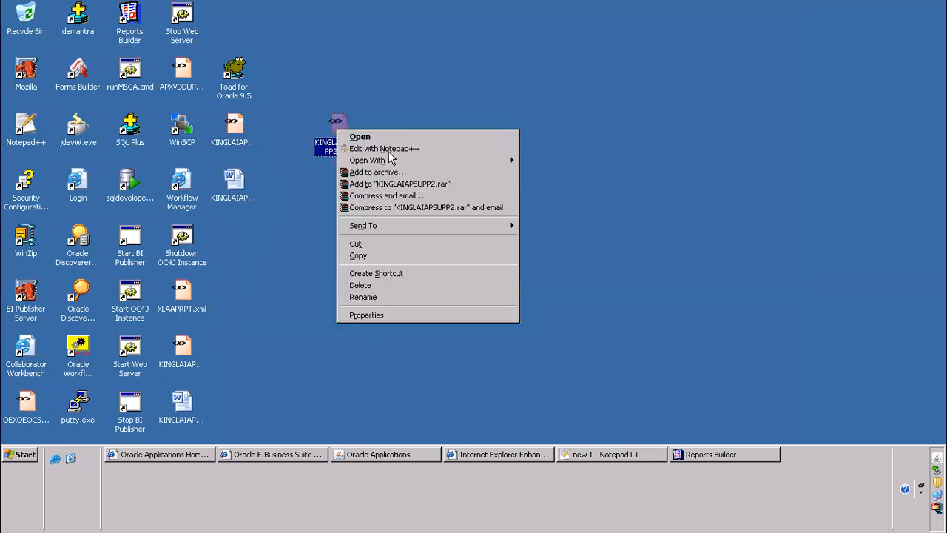
left_click(407, 150)
scroll(472, 227, "down", 6)
scroll(444, 170, "up", 2)
scroll(267, 178, "up", 2)
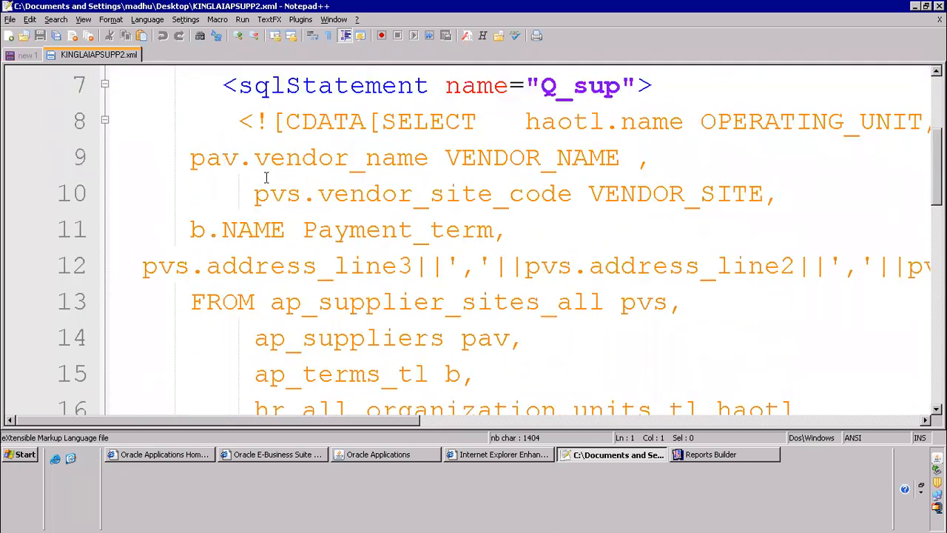
Copy the supplier SELECT query from the CDATA block of the Q_sup statement, through its closing "]]>"
left_click_drag(382, 118, 481, 230)
key("ctrl+c")
left_click_drag(487, 362, 592, 125)
left_click_drag(841, 123, 400, 157)
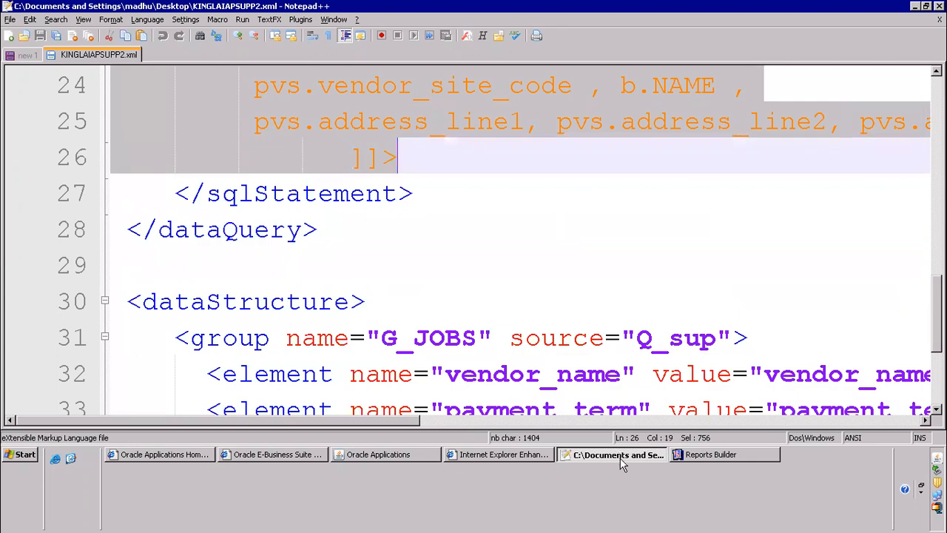
Launch Toad for Oracle from the desktop and paste the copied supplier query into the empty SQL editor
left_click(74, 460)
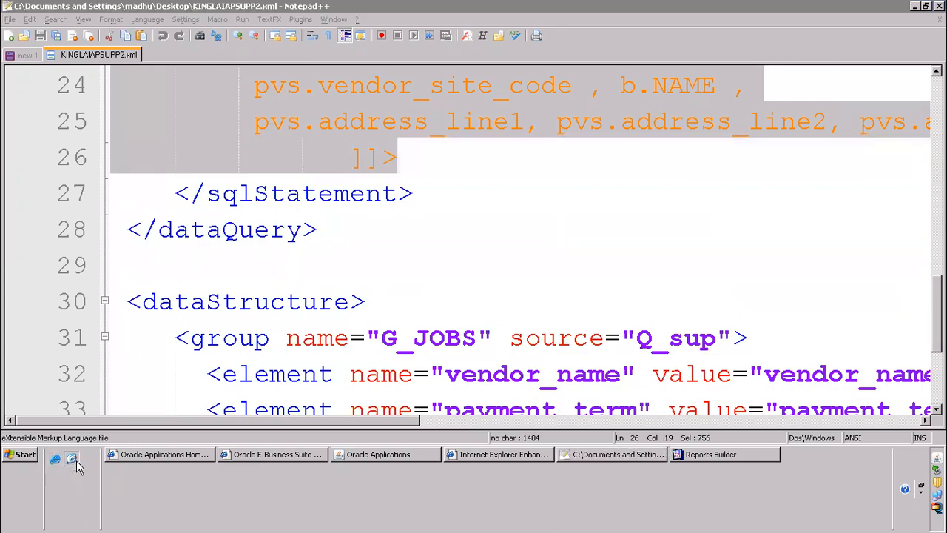
double_click(234, 74)
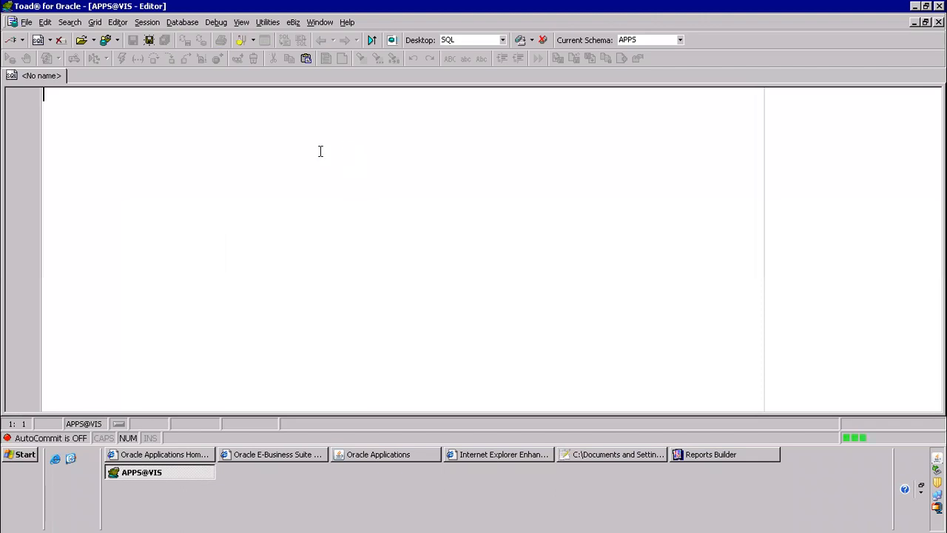
key("ctrl+v")
Delete the trailing "]]>" from the pasted query and execute it
left_click_drag(224, 357, 142, 356)
key("Delete")
left_click(314, 202)
key("F9")
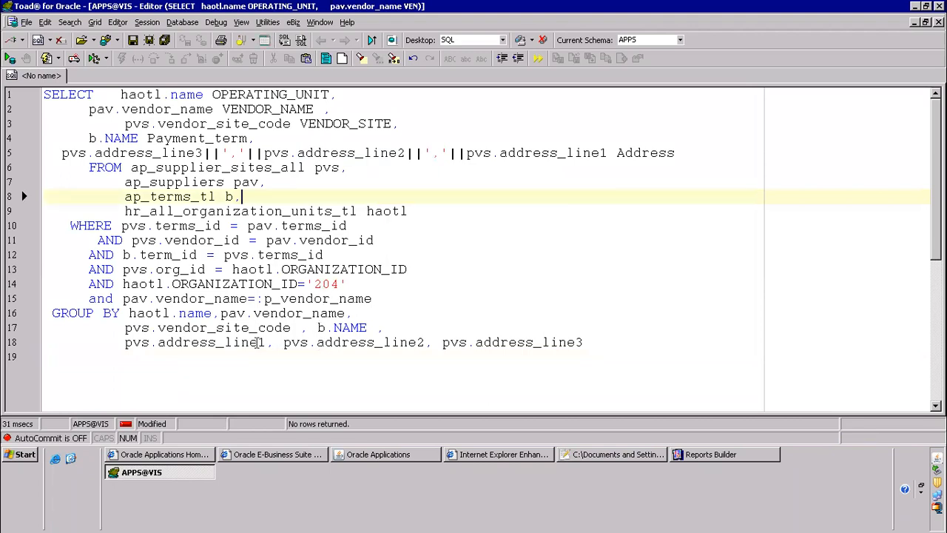
key("F2")
left_click(275, 212)
Paste the supplier query into a new PL/SQL-style editor tab and try to execute it
right_click(46, 75)
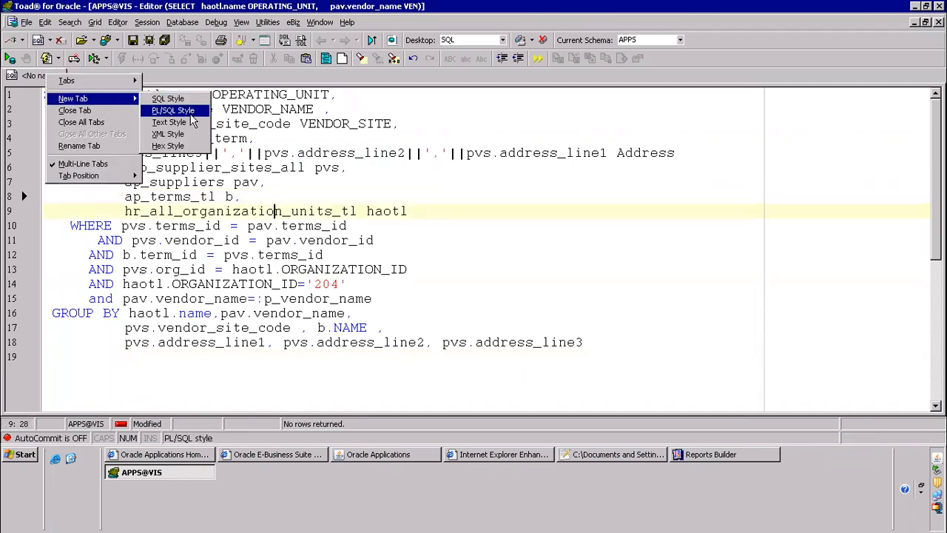
left_click(178, 110)
key("ctrl+v")
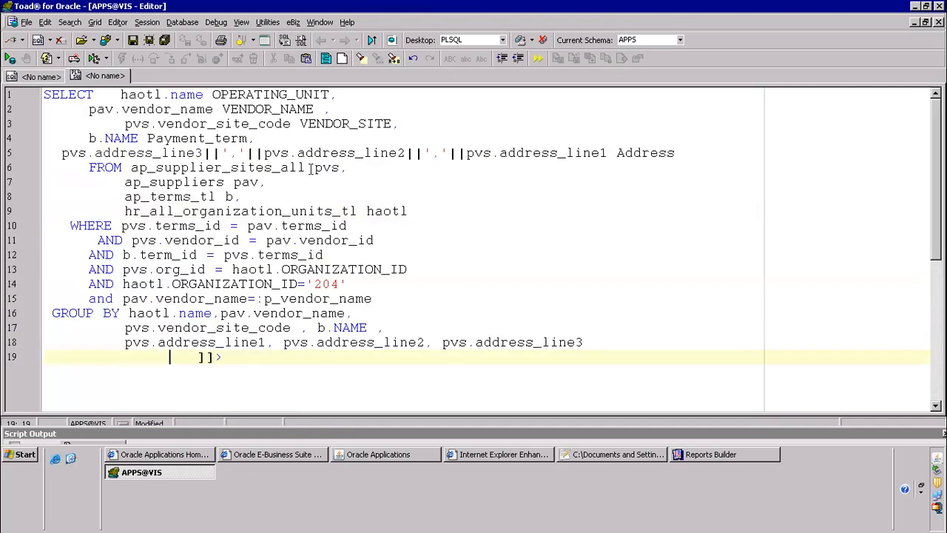
key("F9")
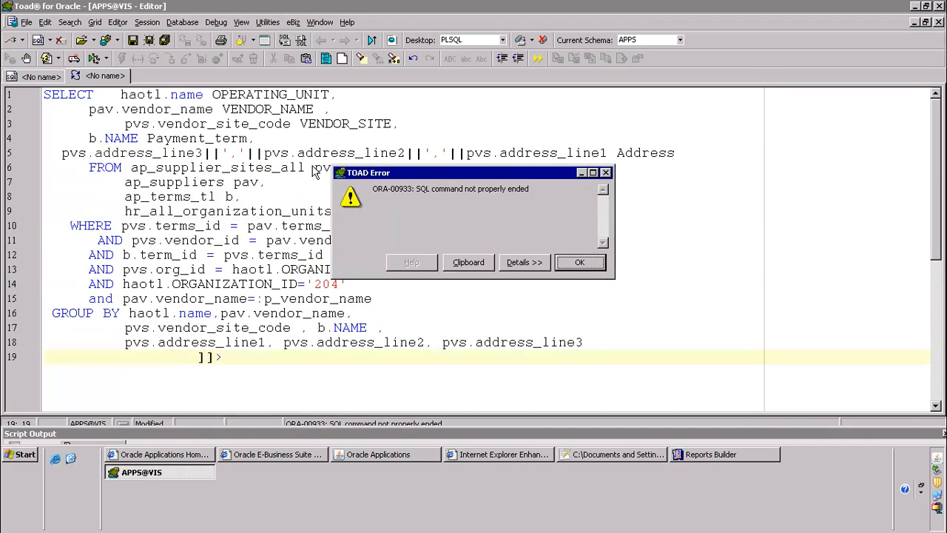
left_click(598, 270)
Remove the leftover "]]>" on line 19 of the new tab's query and run the query again
left_click(254, 360)
left_click(135, 360, "shift")
key("Delete")
left_click(293, 241)
key("F9")
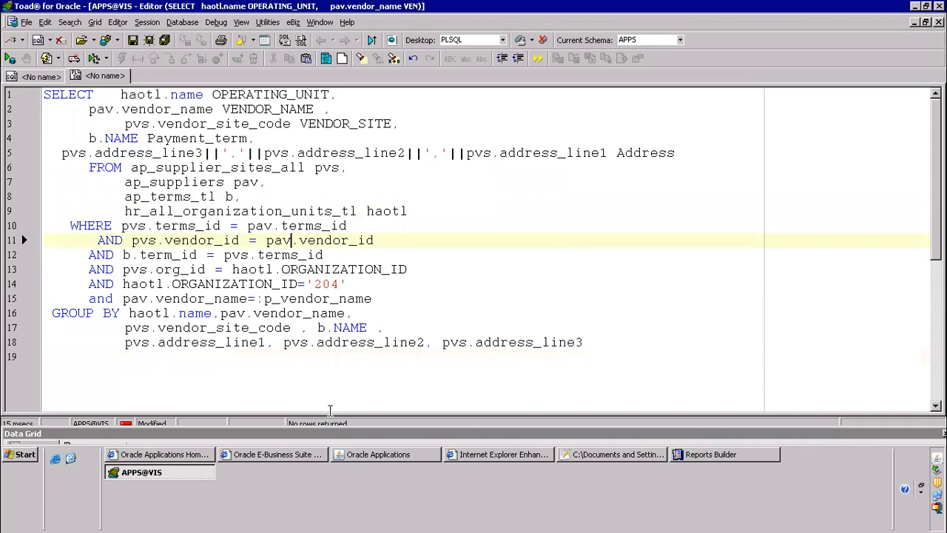
left_click(273, 342)
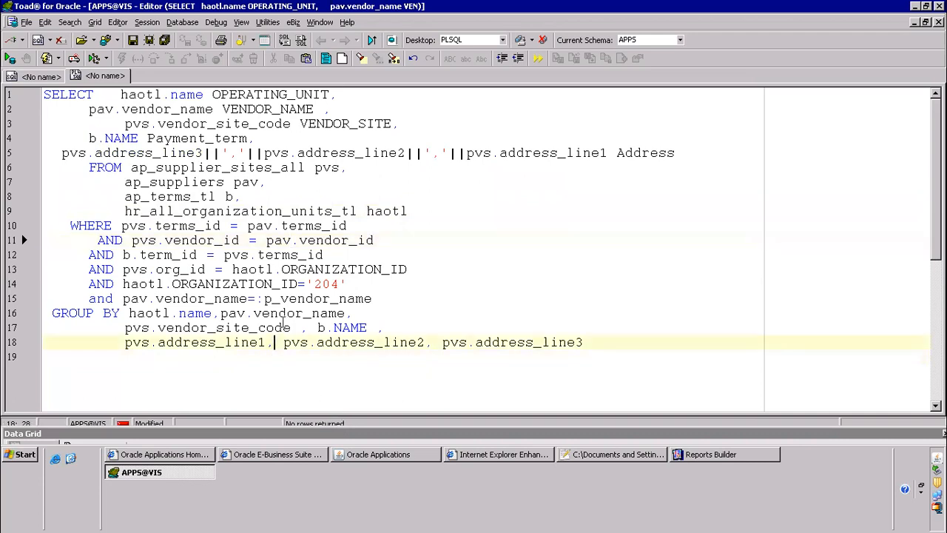
key("F9")
Comment out the pav.vendor_name=:p_vendor_name condition on line 15 with "--" and rerun the query
left_click(344, 226)
left_click(87, 299)
type("--")
key("F9")
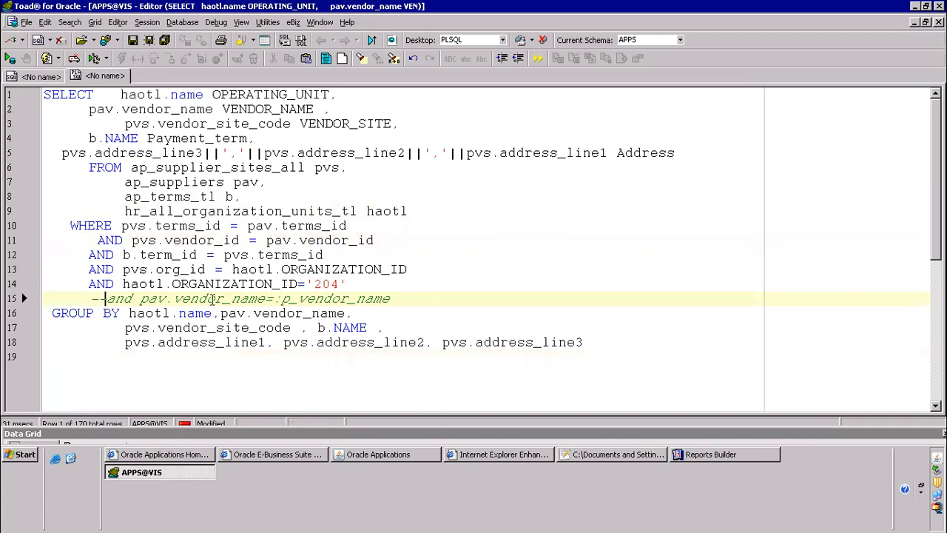
Enlarge the Data Grid below the query so the result rows can be read
key("shift+F2")
key("shift+F2")
left_click(282, 176)
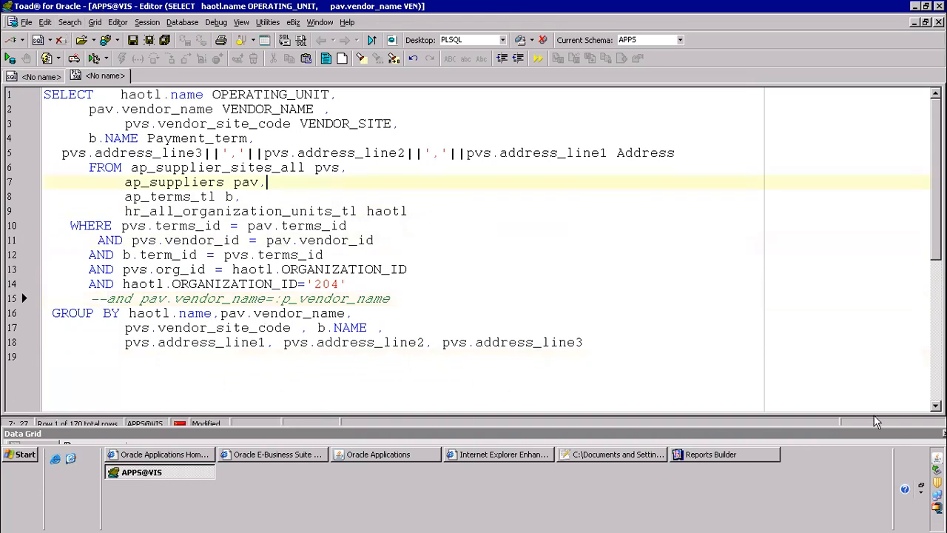
left_click_drag(880, 430, 881, 252)
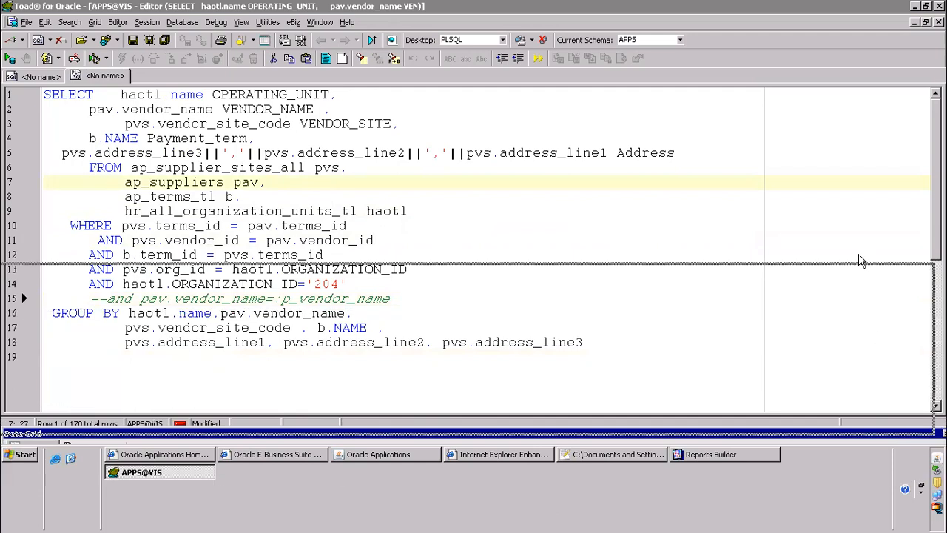
left_click(204, 138)
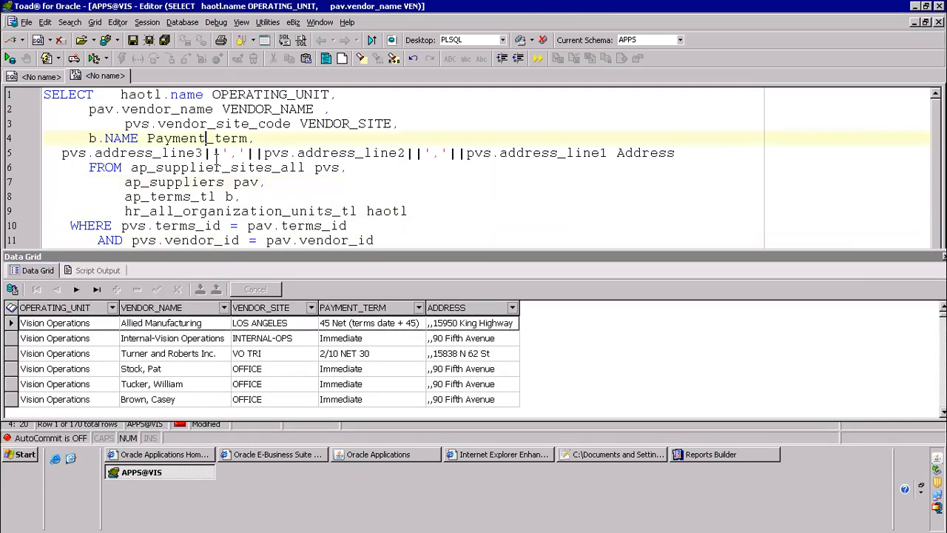
Check the record count of the query results in the Data Grid
left_click(215, 394)
right_click(215, 395)
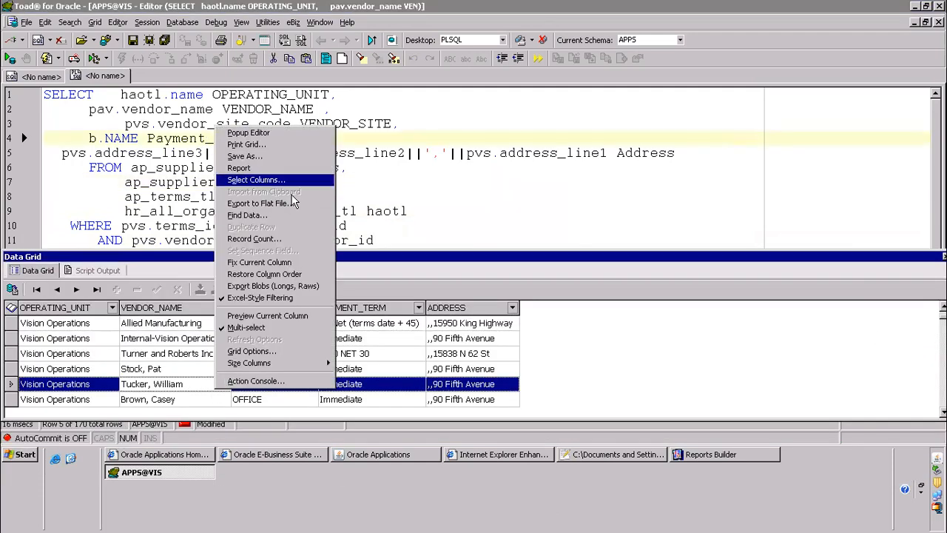
left_click(319, 237)
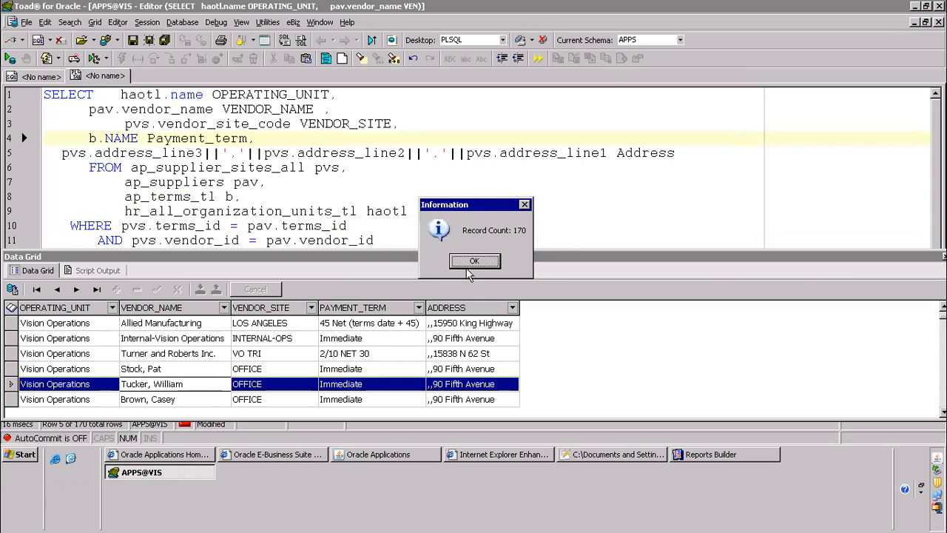
left_click(468, 268)
Copy the entire query from Toad into the SQL Query Statement in Reports Builder and accept it
left_click(298, 169)
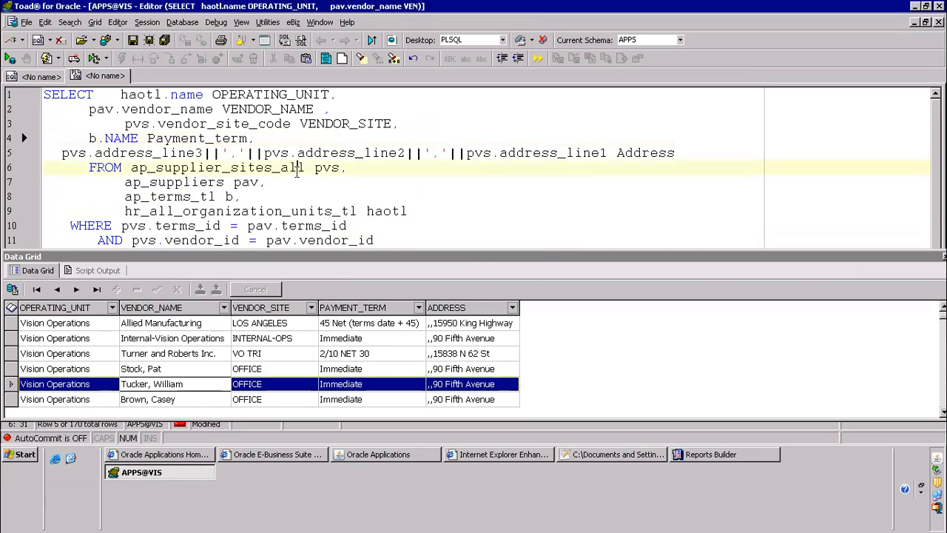
key("ctrl+a")
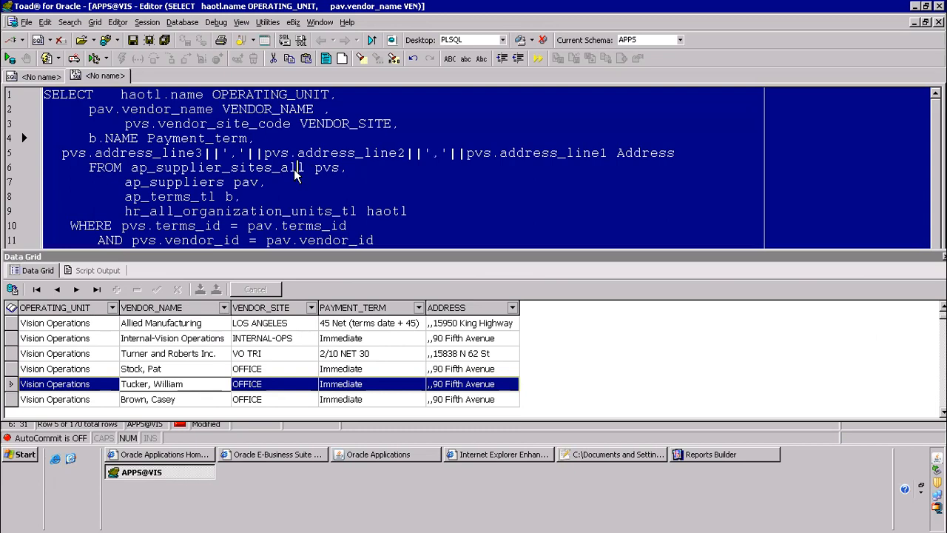
left_click(711, 454)
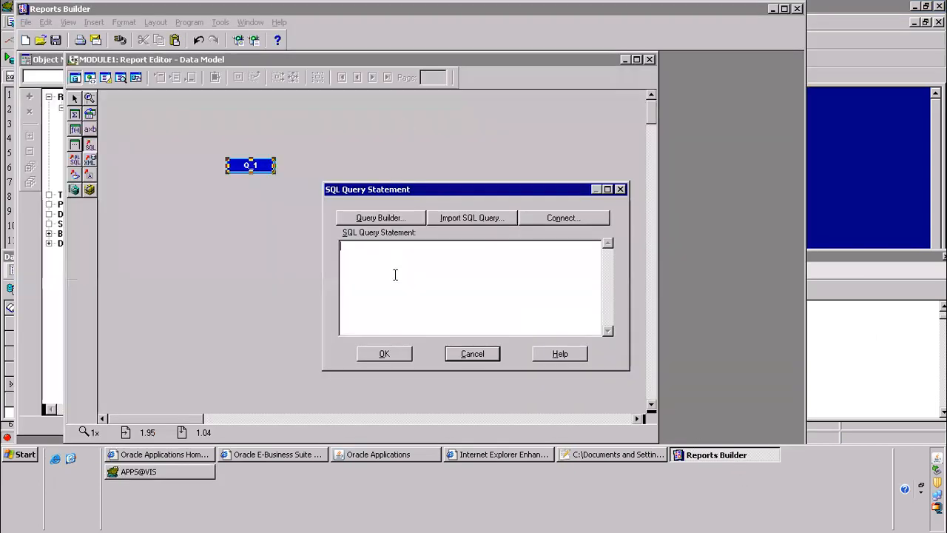
key("ctrl+v")
left_click(384, 353)
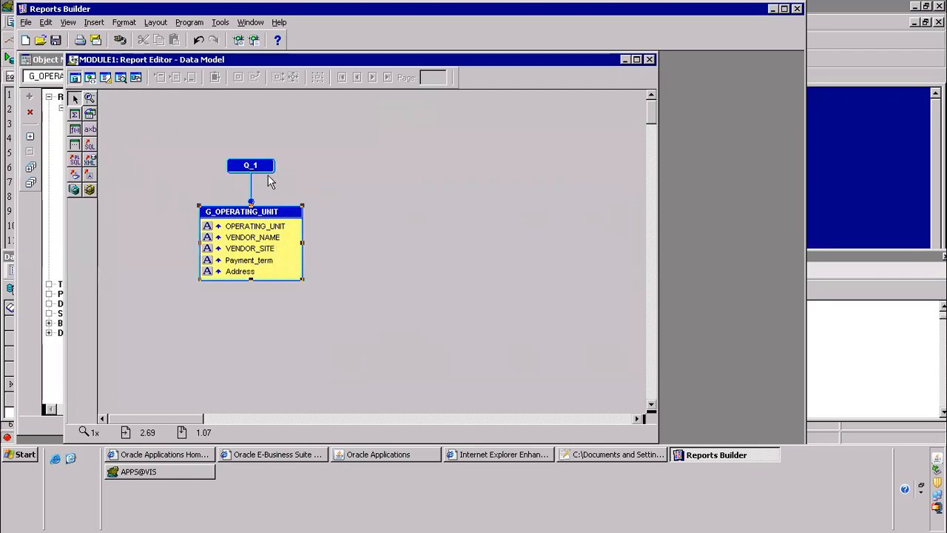
Show the report's Paper Layout in a maximized window, then start saving the report with the type Reports Binary (*.rdf)
left_click(106, 78)
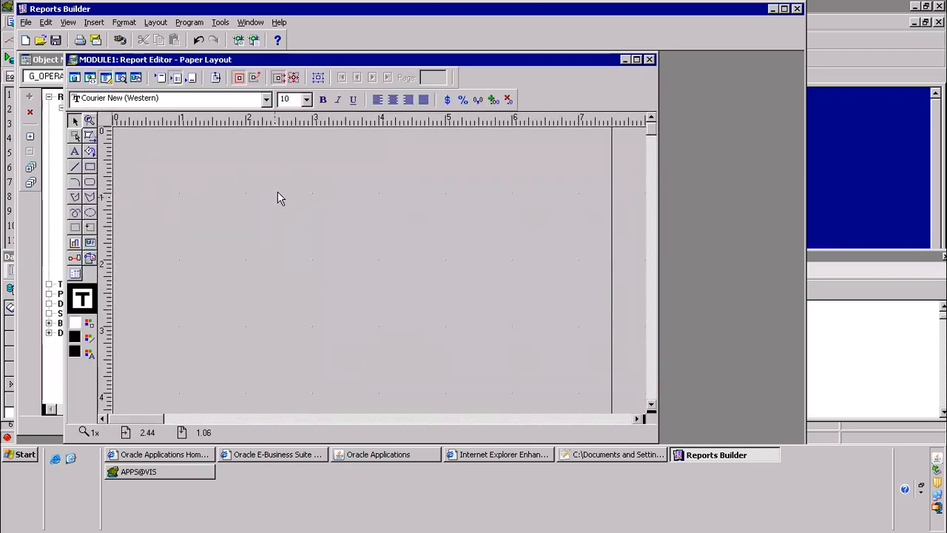
left_click(636, 60)
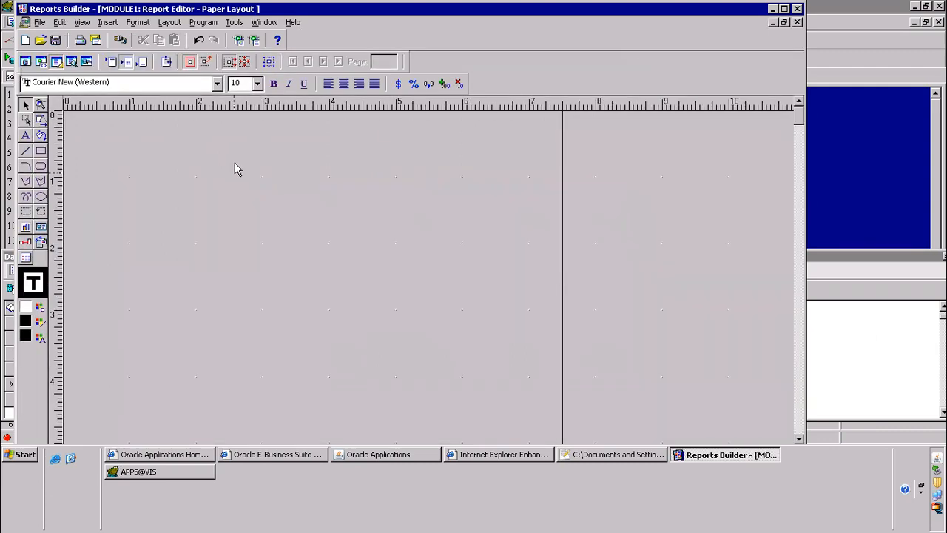
left_click(40, 22)
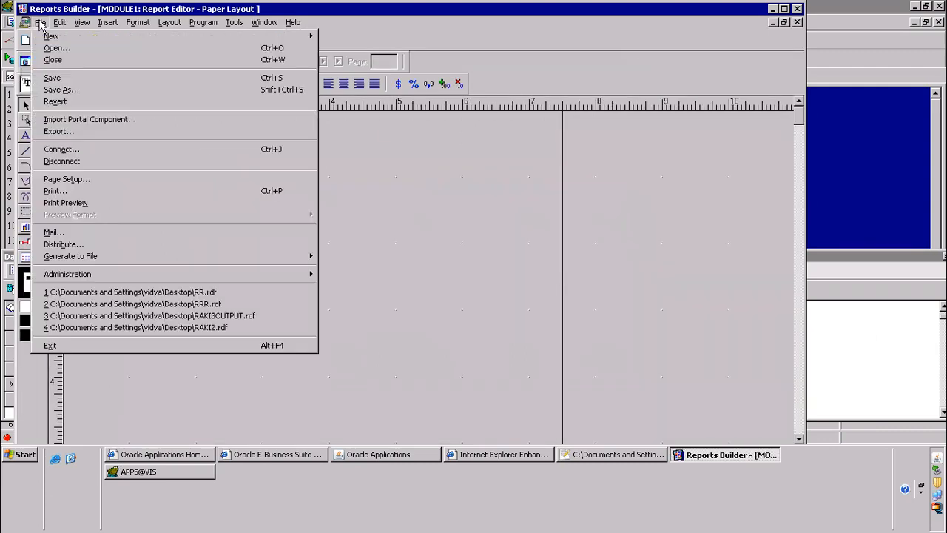
left_click(74, 78)
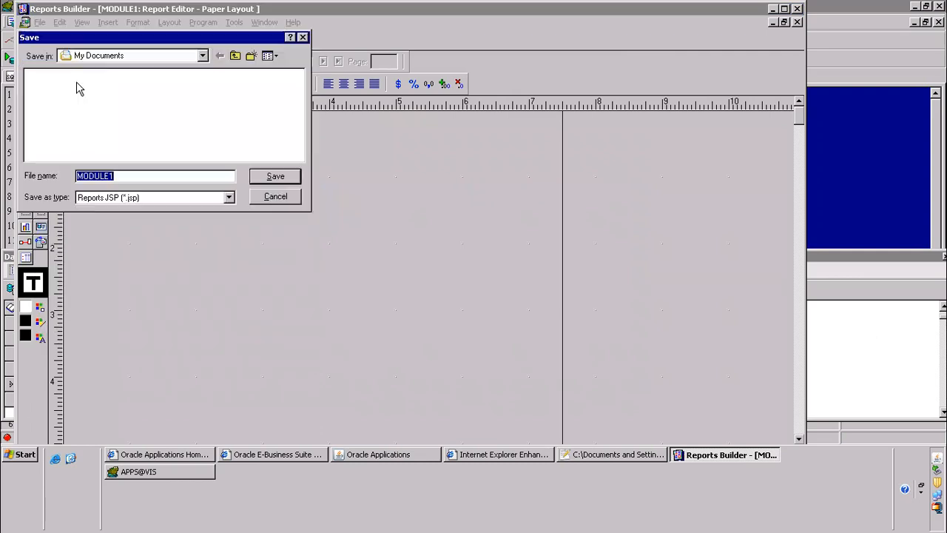
left_click(206, 198)
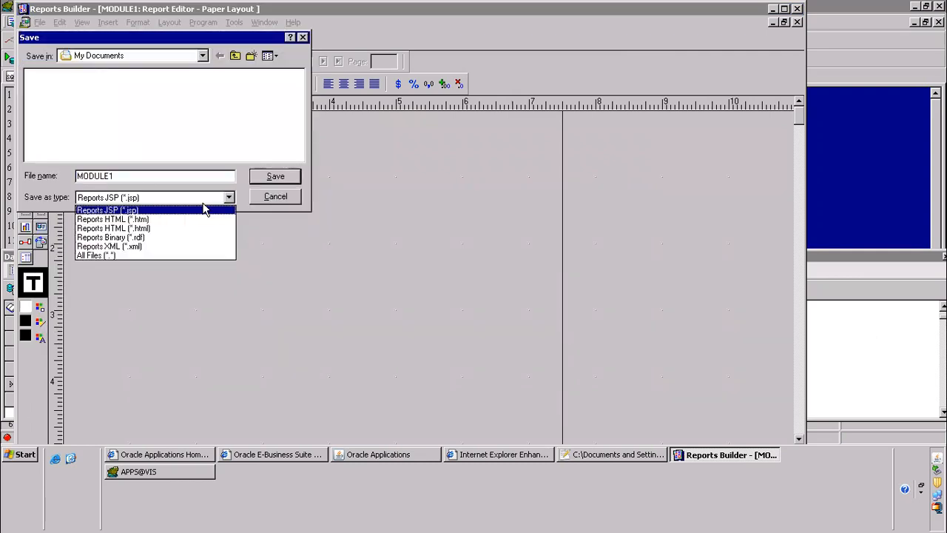
left_click(138, 238)
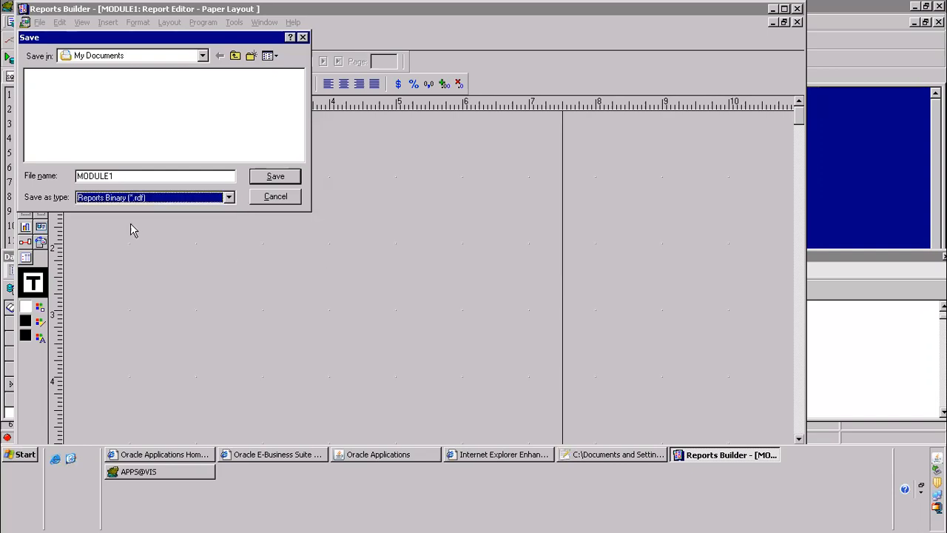
Name the report file KINGLAIAPSUPPLIERS and save it to the Desktop
left_click_drag(124, 177, 12, 153)
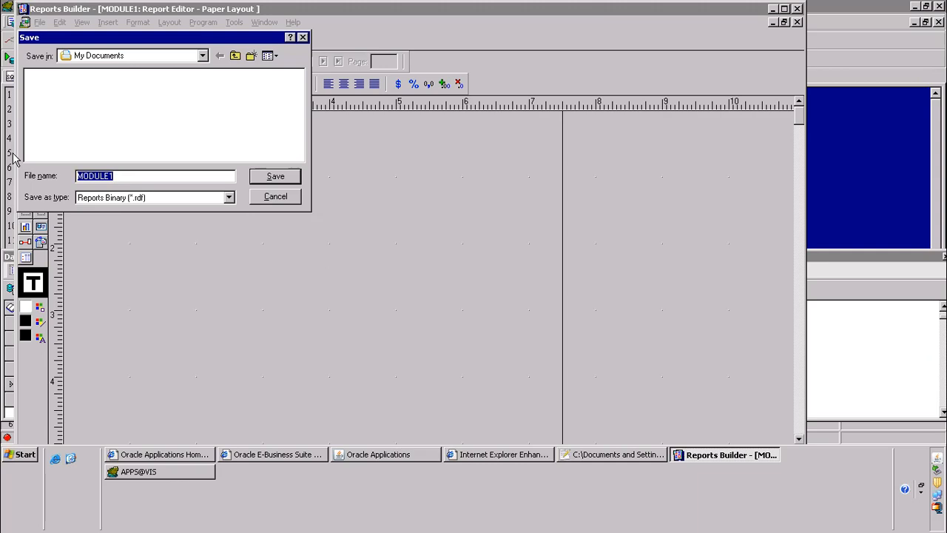
type("Kl")
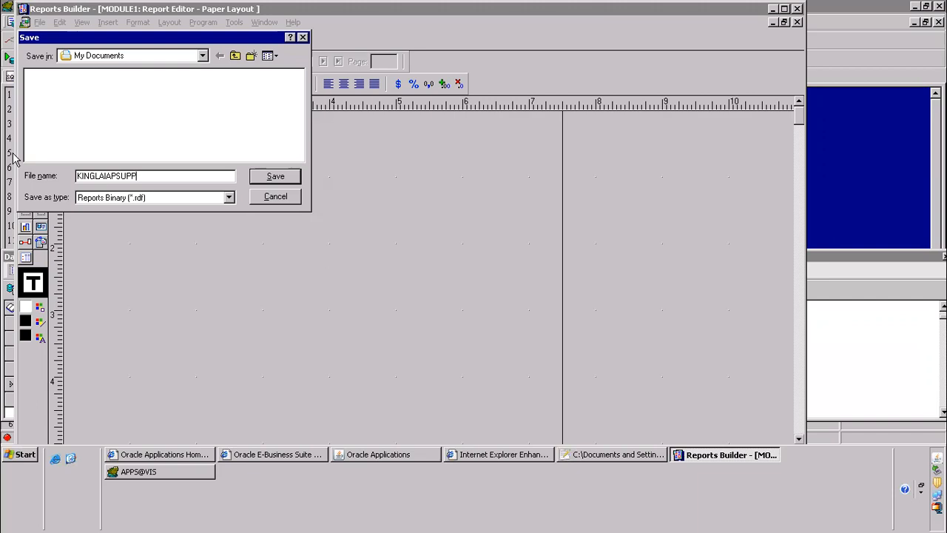
type("ERS")
left_click(203, 55)
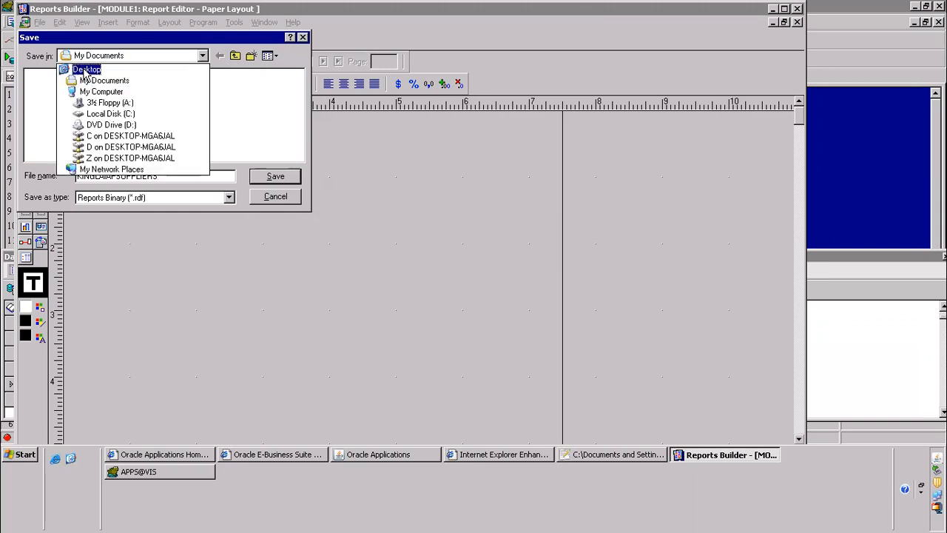
left_click(86, 71)
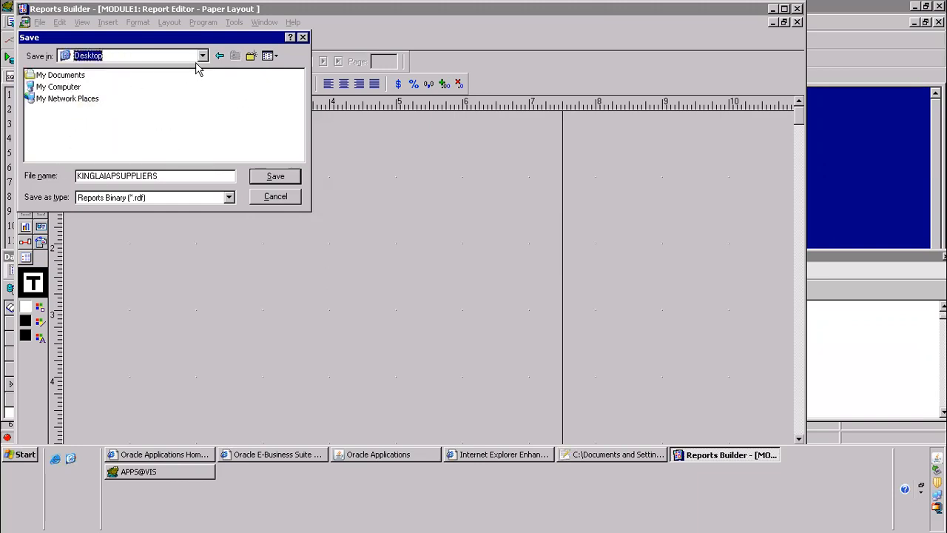
left_click(271, 181)
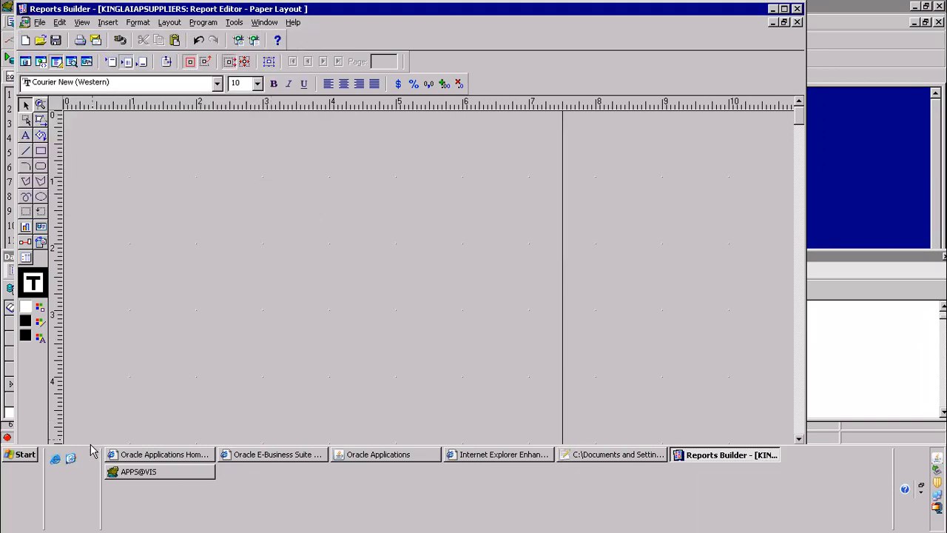
Minimize the remote session and show the local computer's Downloads folder in File Explorer
left_click(71, 458)
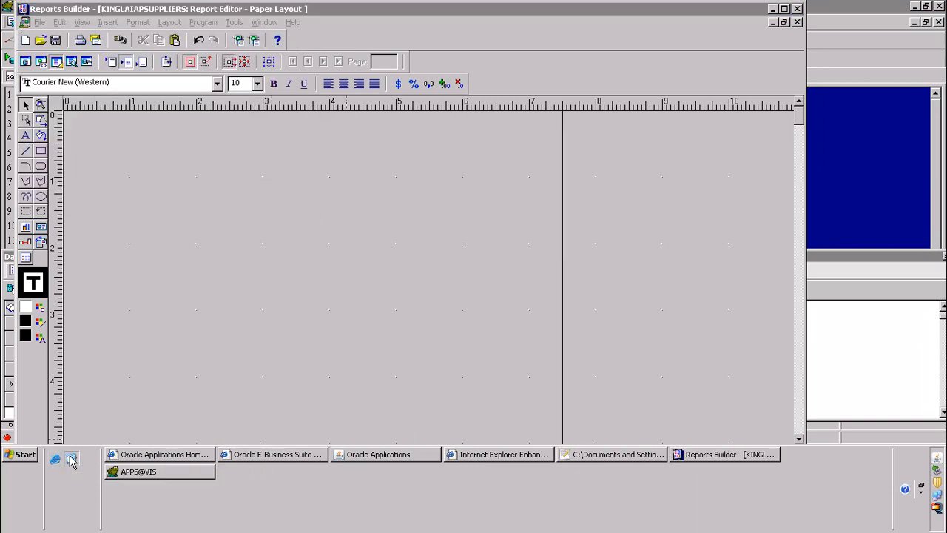
mouse_move(510, 13)
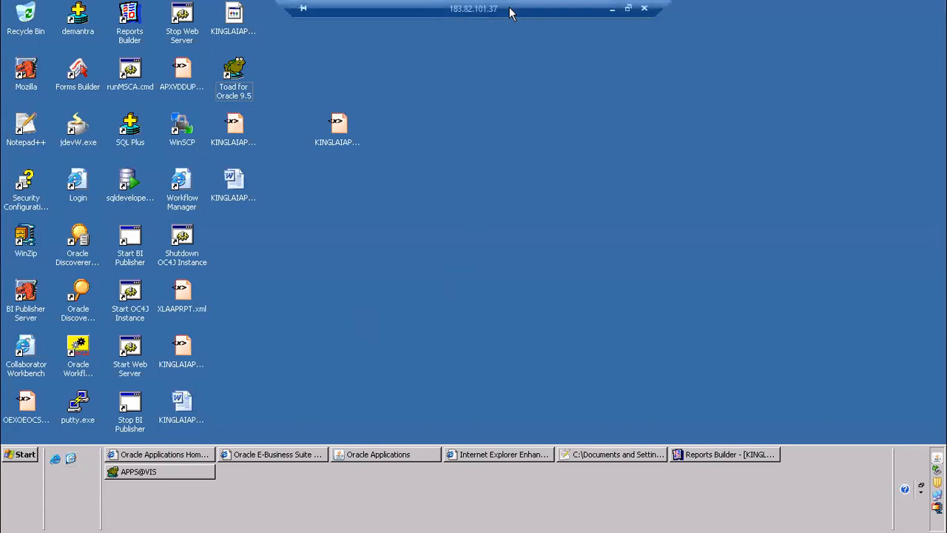
left_click(612, 9)
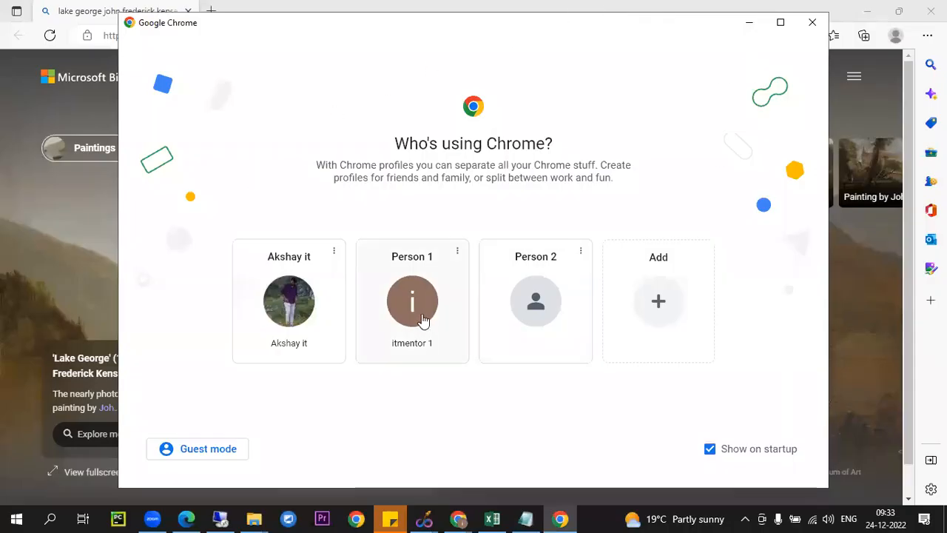
key("super+d")
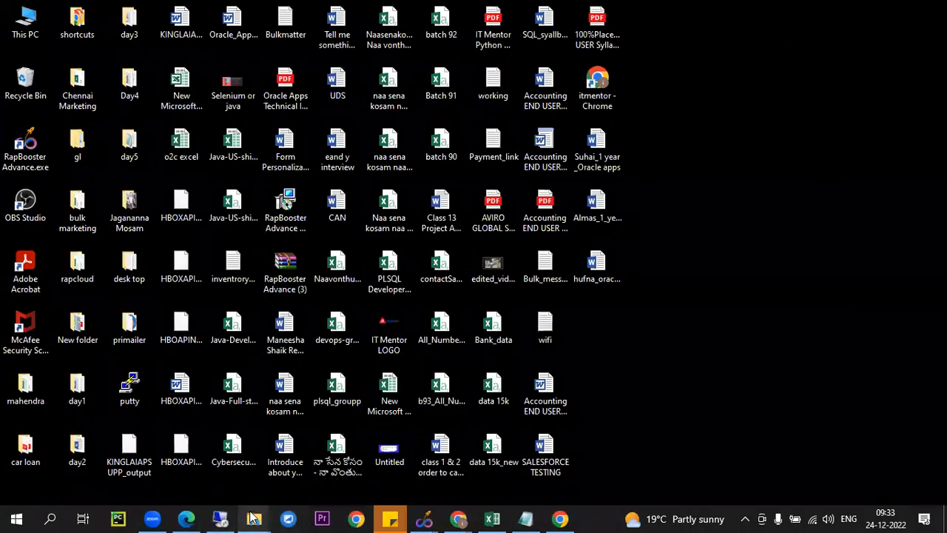
mouse_move(254, 518)
left_click(121, 449)
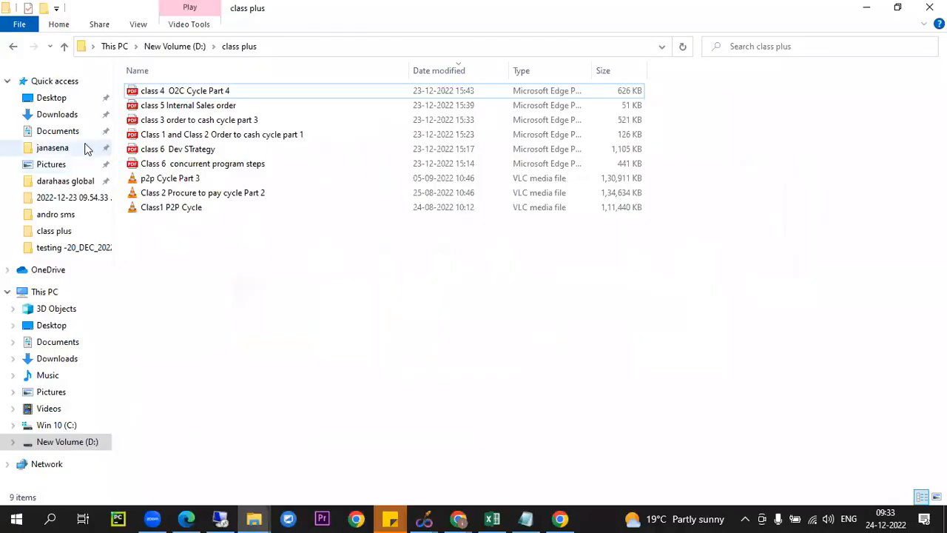
left_click(62, 115)
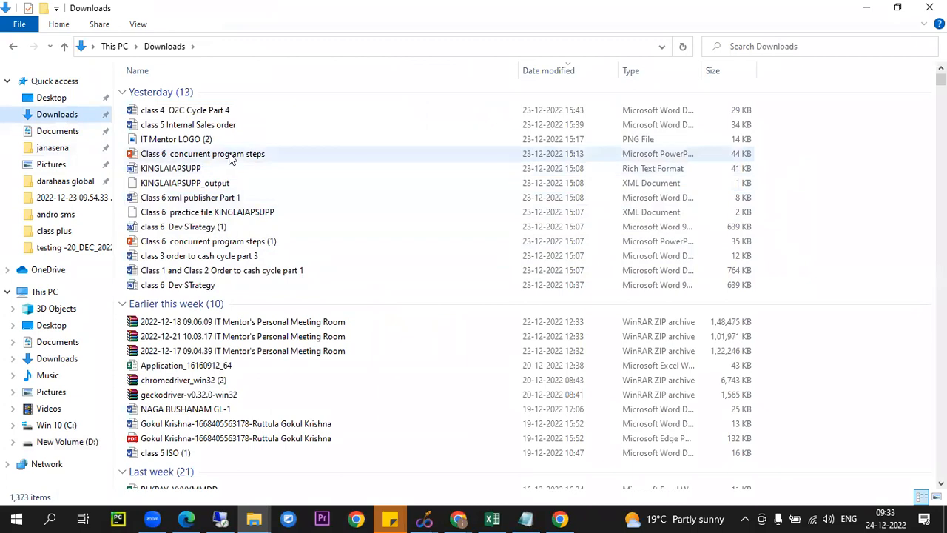
Copy the presentation file "Class 6 concurrent program steps" and switch back to the remote desktop
left_click(231, 157)
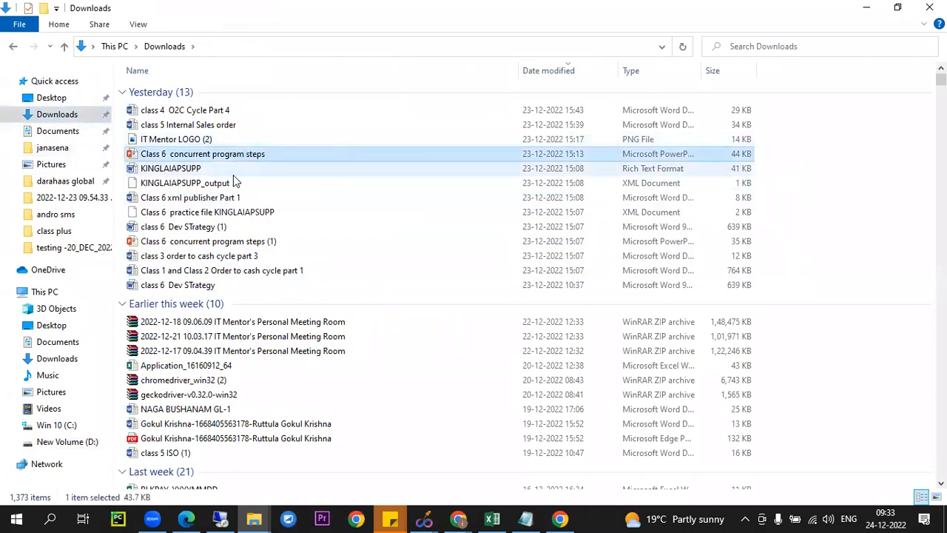
right_click(226, 156)
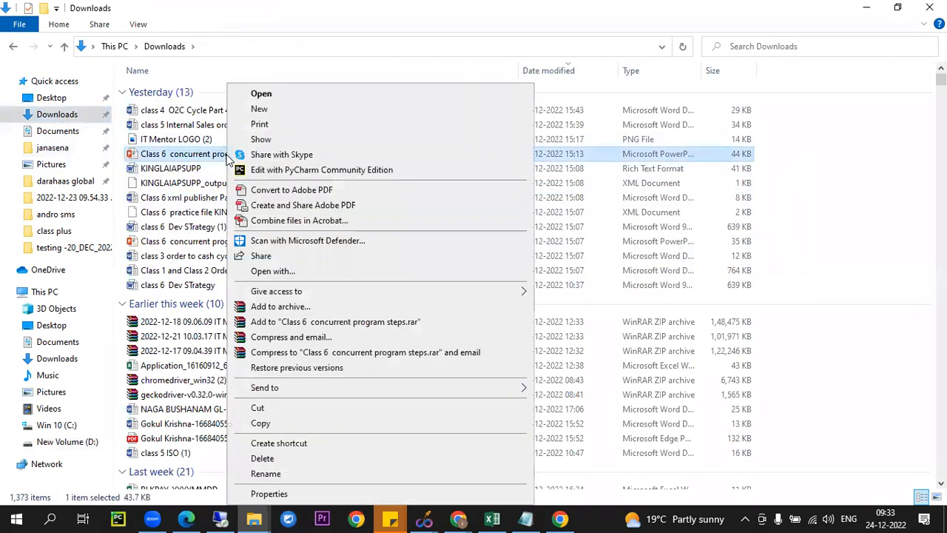
left_click(254, 425)
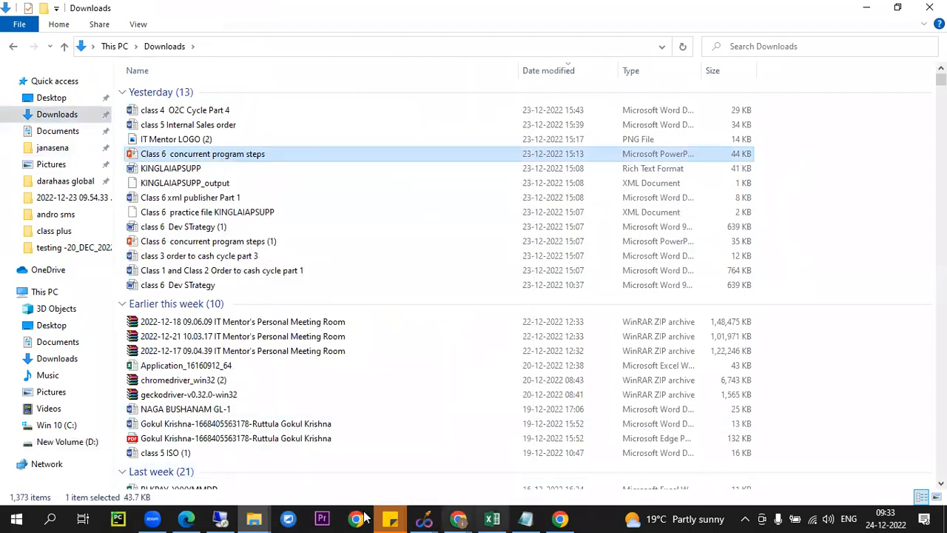
left_click(220, 519)
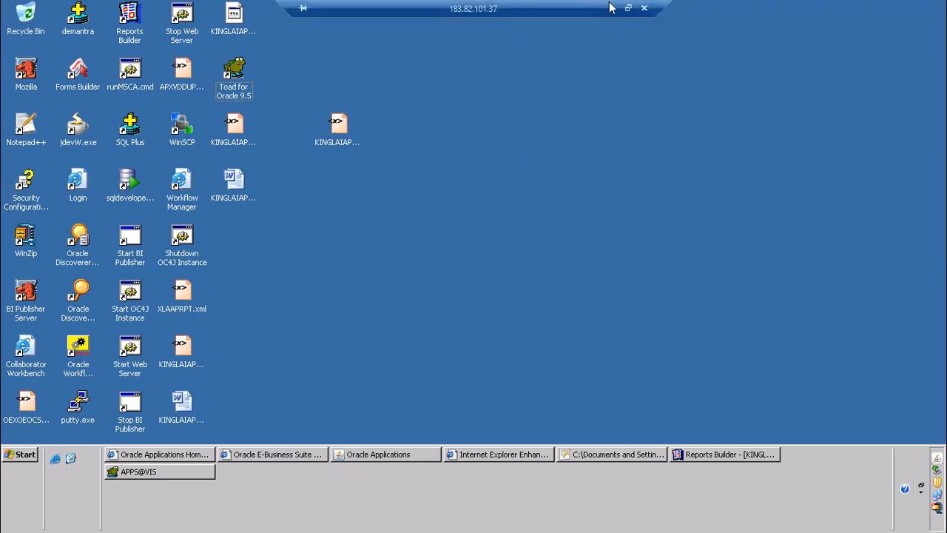
Open the local "Class 6 concurrent program steps" presentation in PowerPoint and examine the Concurrent Program Registration stages from Executable onward
left_click(615, 9)
double_click(185, 154)
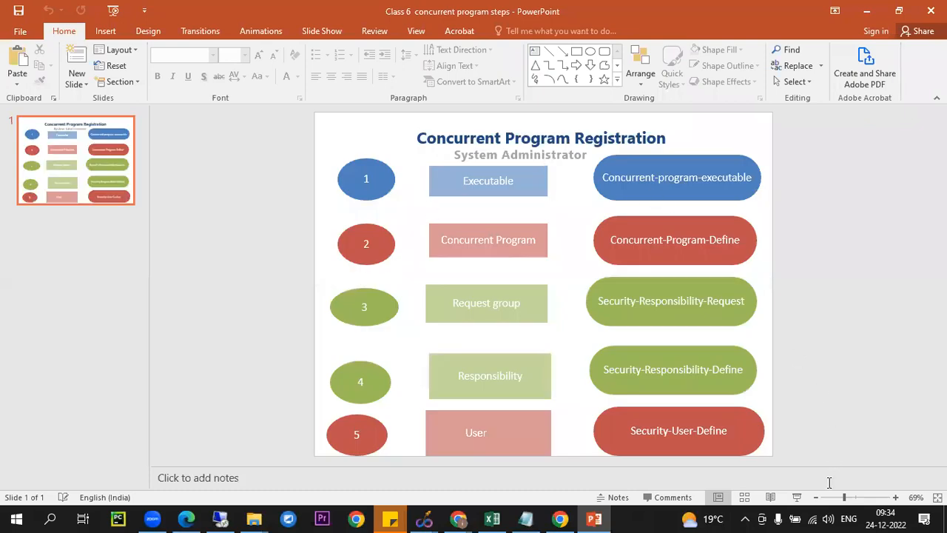
mouse_move(846, 504)
left_mouse_down()
mouse_move(859, 503)
mouse_move(840, 503)
left_mouse_up()
left_click(492, 183)
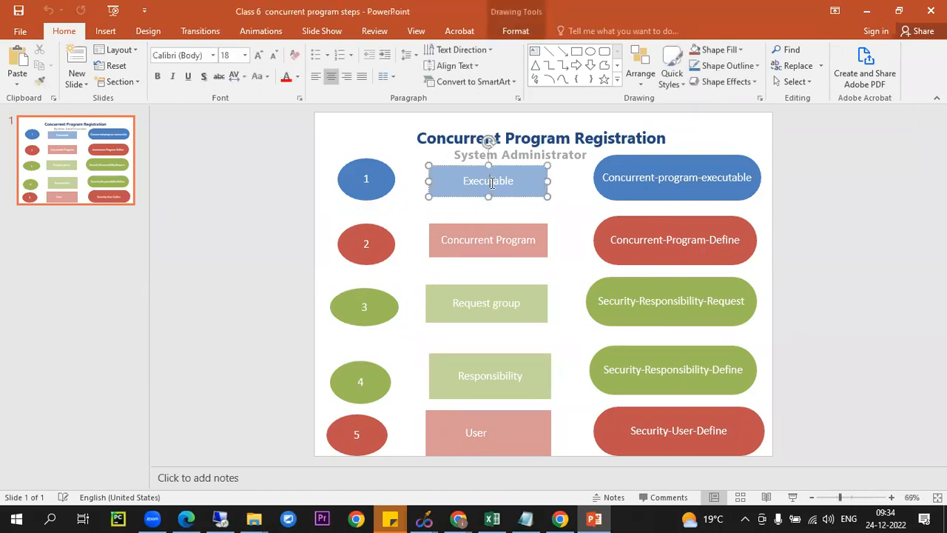
left_click(489, 235)
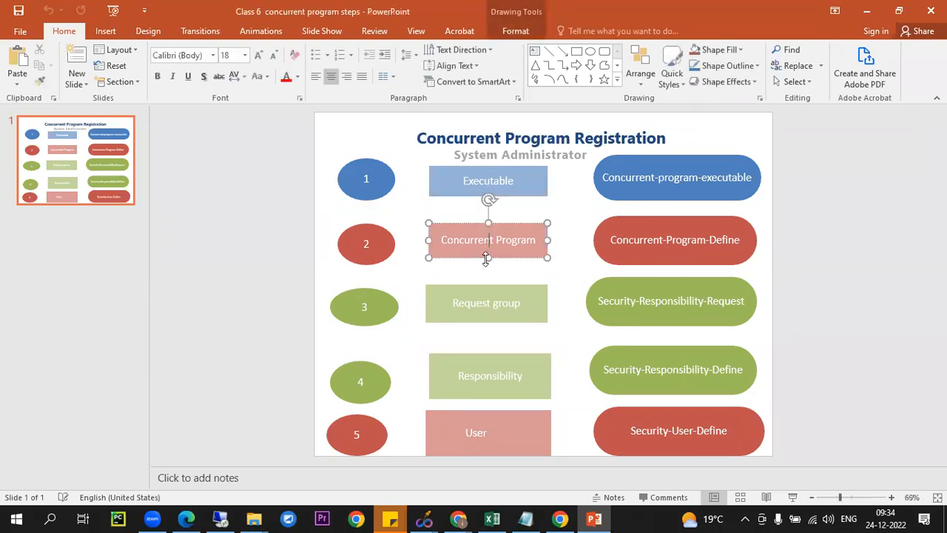
left_click(481, 298)
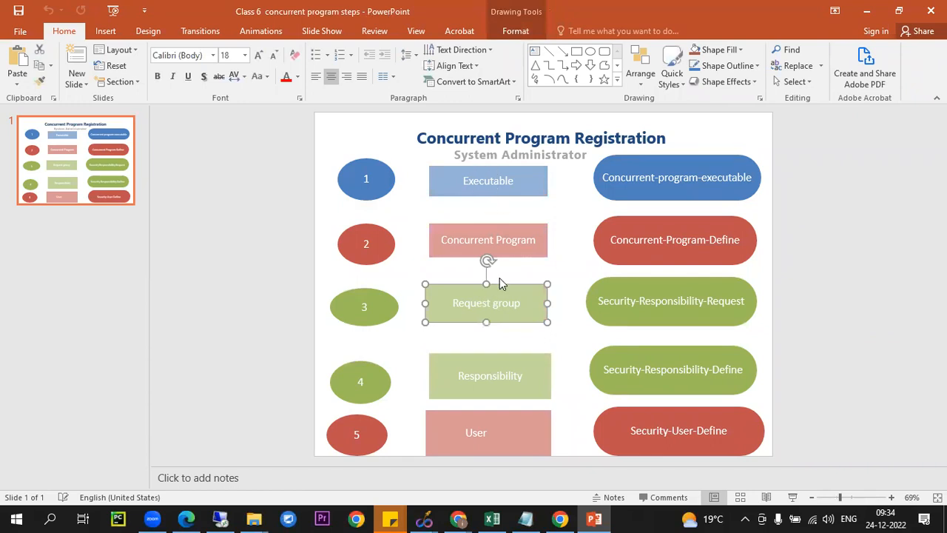
left_click(475, 379)
double_click(474, 378)
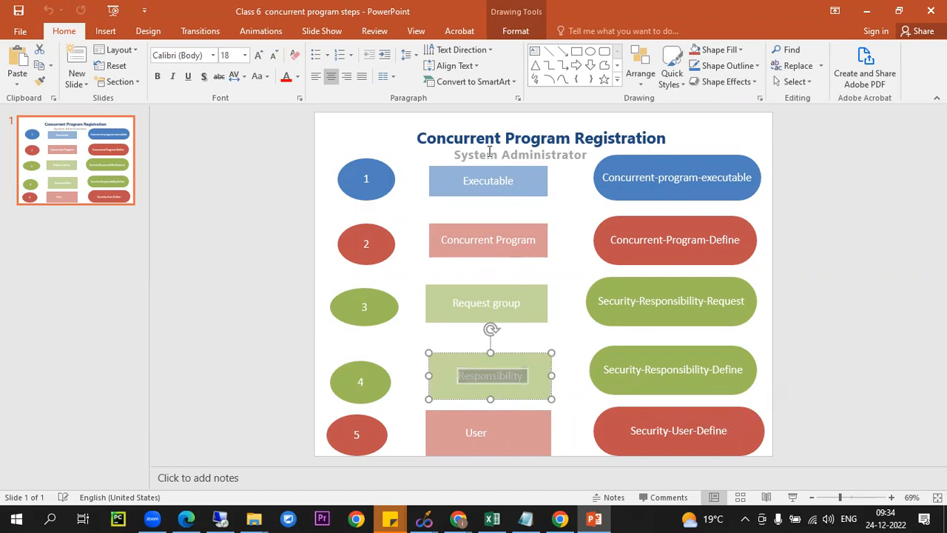
left_click(488, 179)
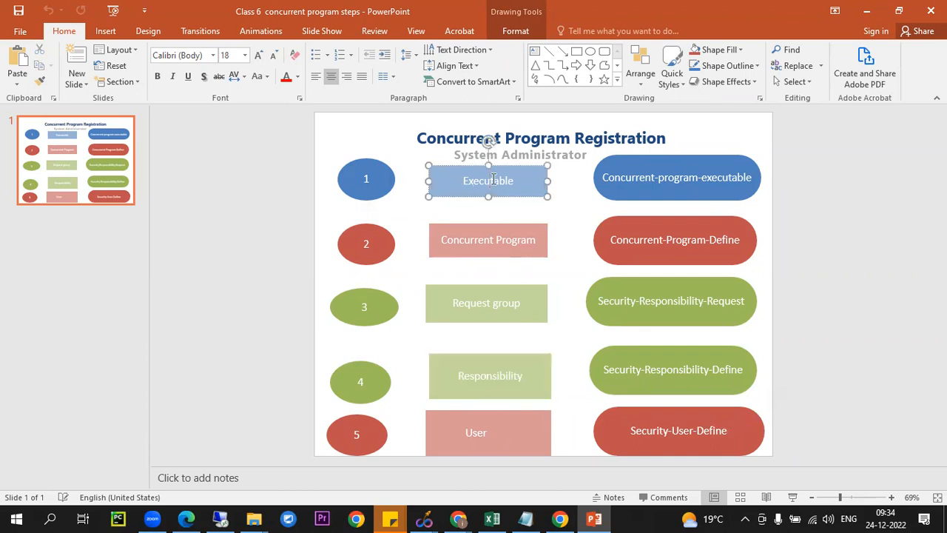
Return to Oracle Applications in the remote session and switch the responsibility to System Administrator
left_click(458, 518)
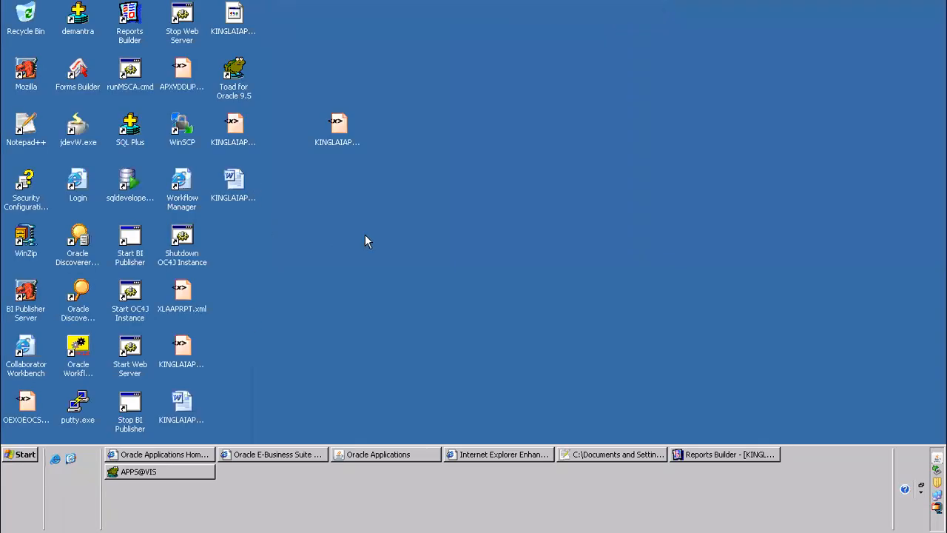
left_click(340, 455)
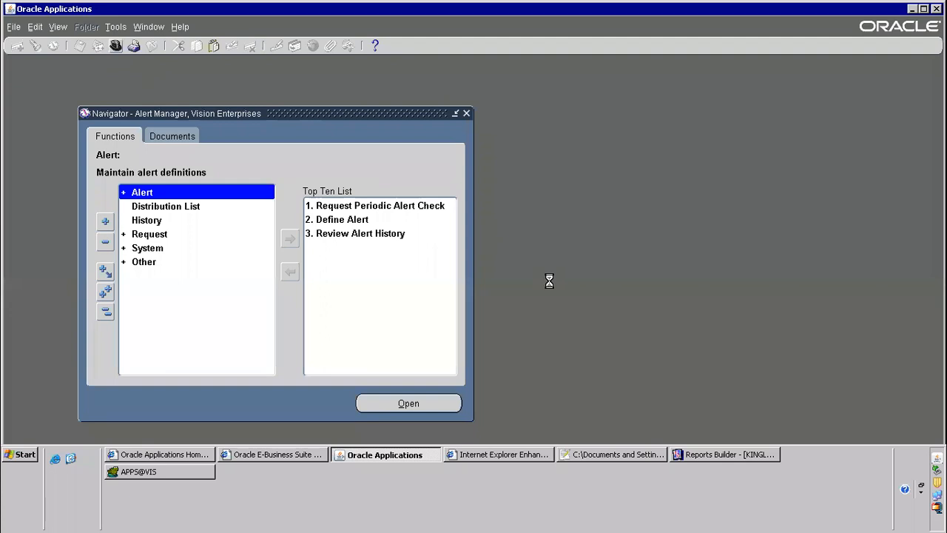
type("system Administrat")
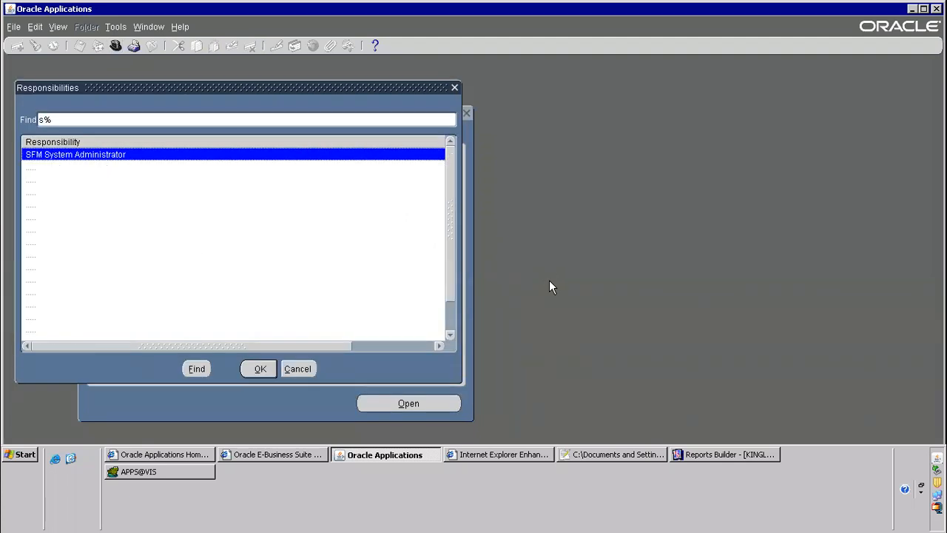
key("Down")
key("Down")
key("Return")
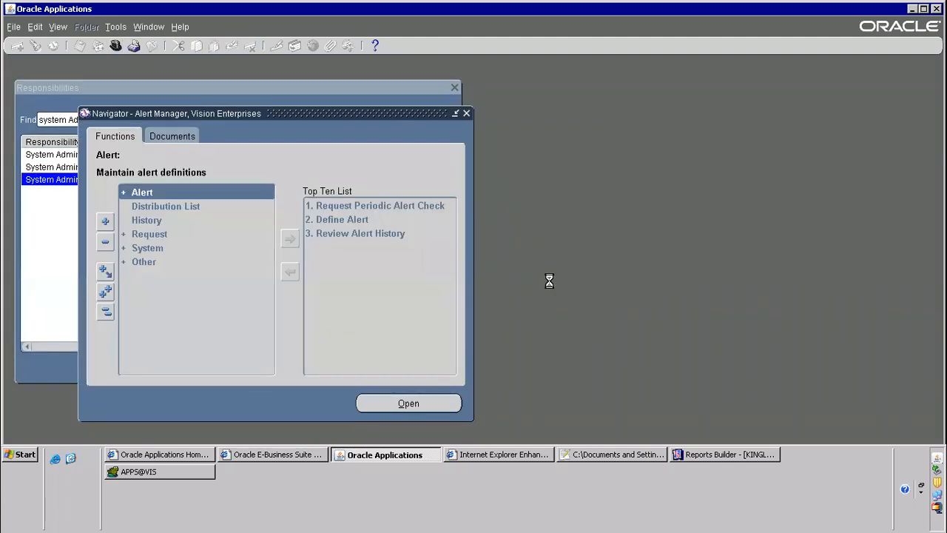
Expand Concurrent and Program in the Navigator and add the Executable function to the Top Ten List
left_click(180, 217)
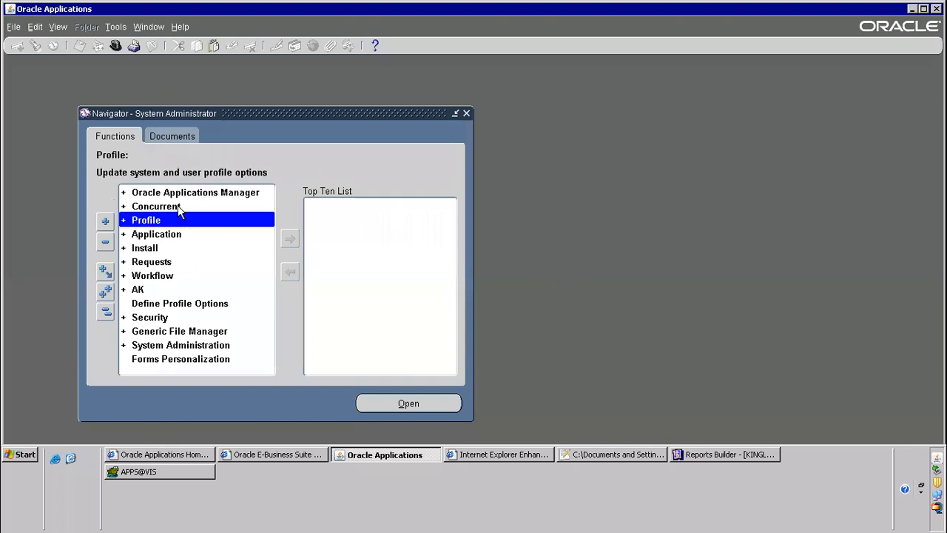
double_click(177, 207)
double_click(169, 260)
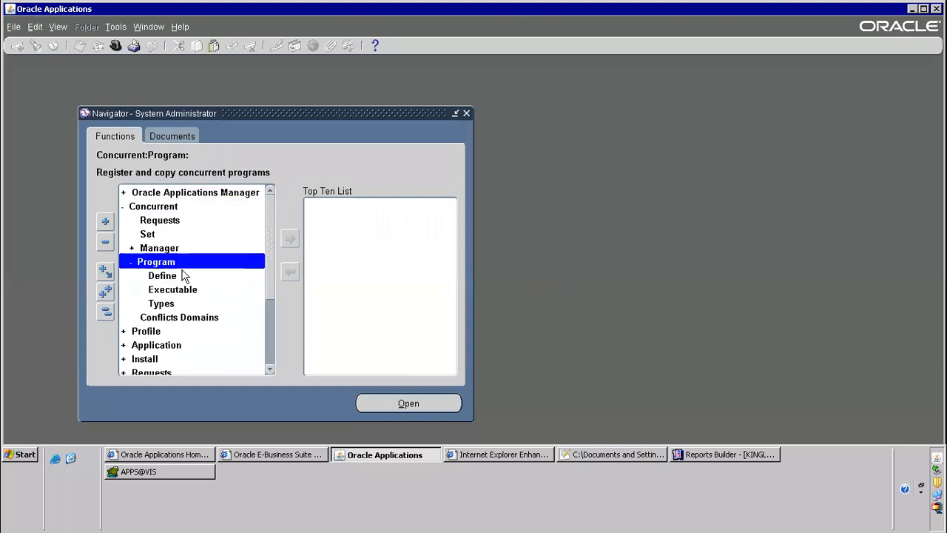
left_click(184, 290)
left_click(289, 238)
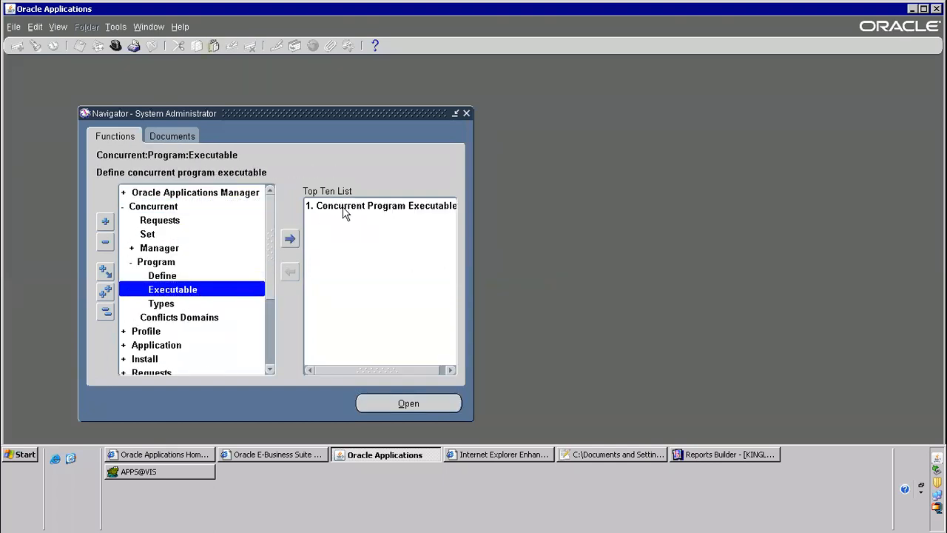
Open the Concurrent Program Executable form and choose Oracle Reports as the execution method
double_click(340, 211)
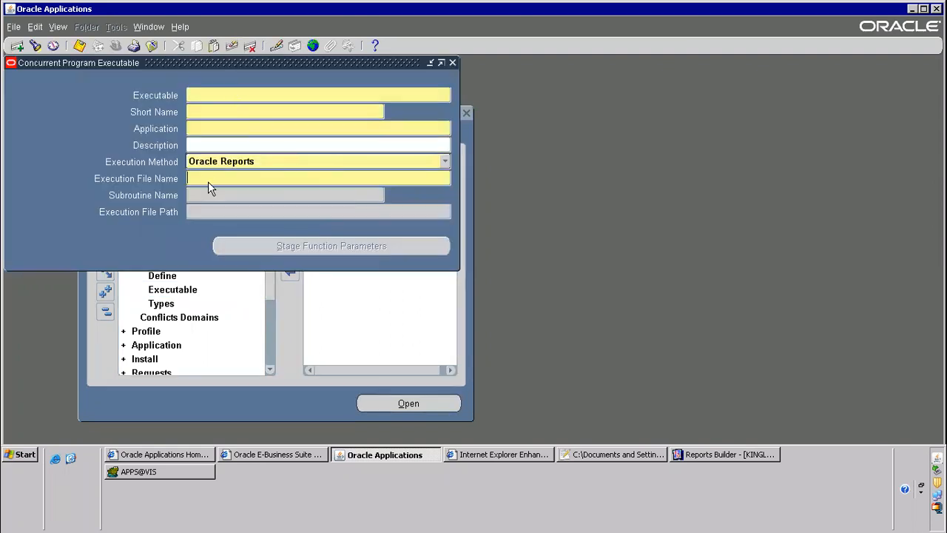
left_click(227, 164)
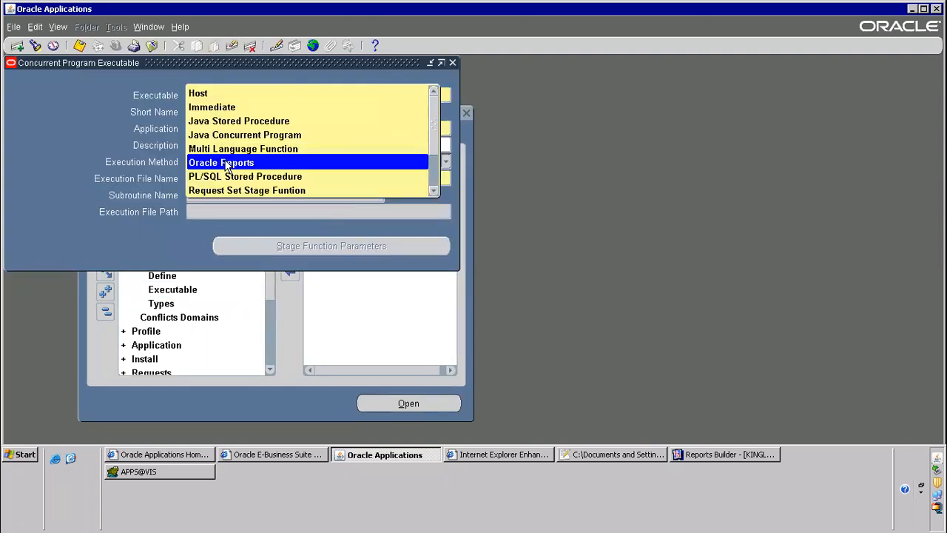
left_click(226, 165)
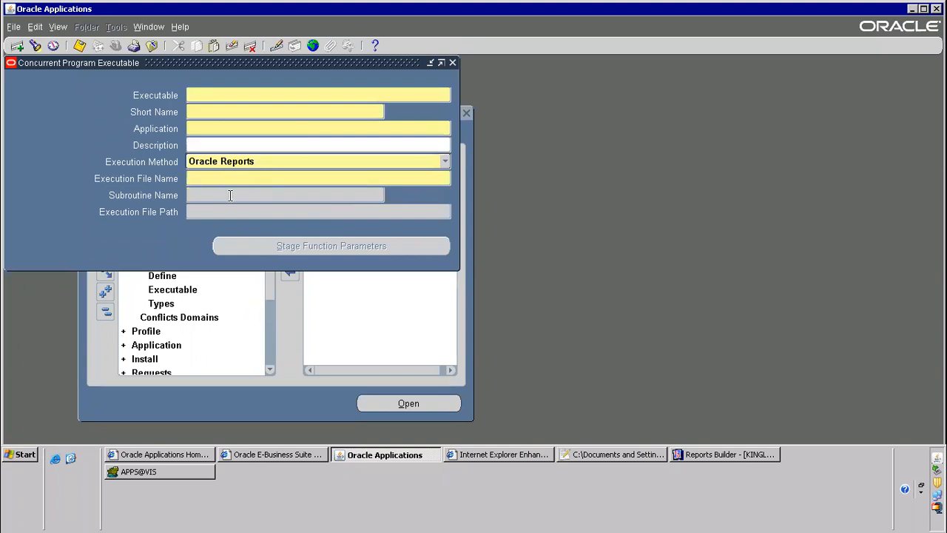
Find the KINGLAIAPSUPPLIERS.rdf file on the remote desktop and copy its name without the extension
left_click(69, 458)
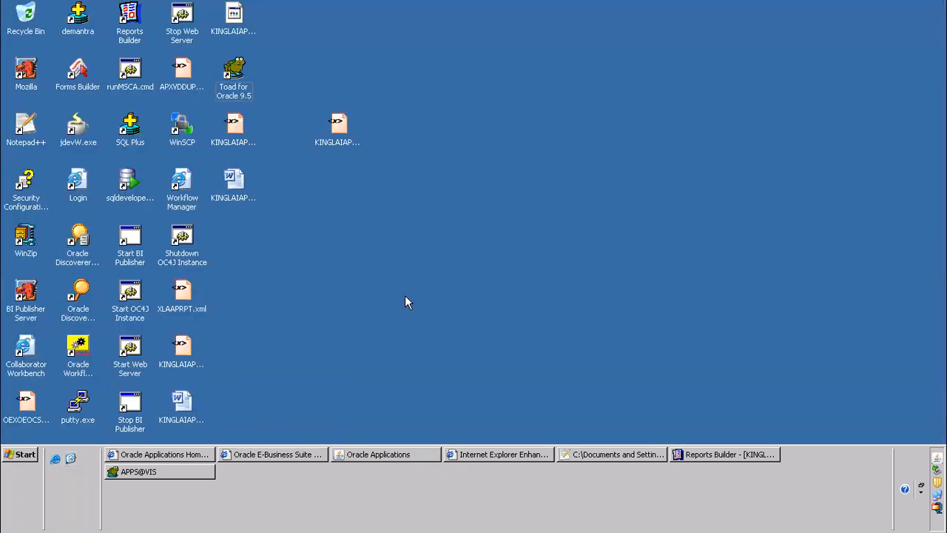
left_click(234, 125)
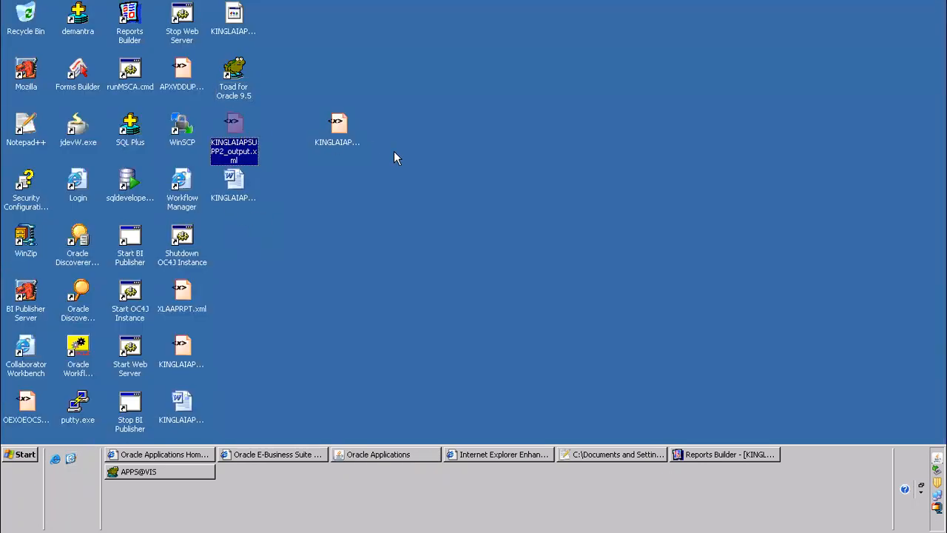
left_click(350, 136)
left_click(307, 192)
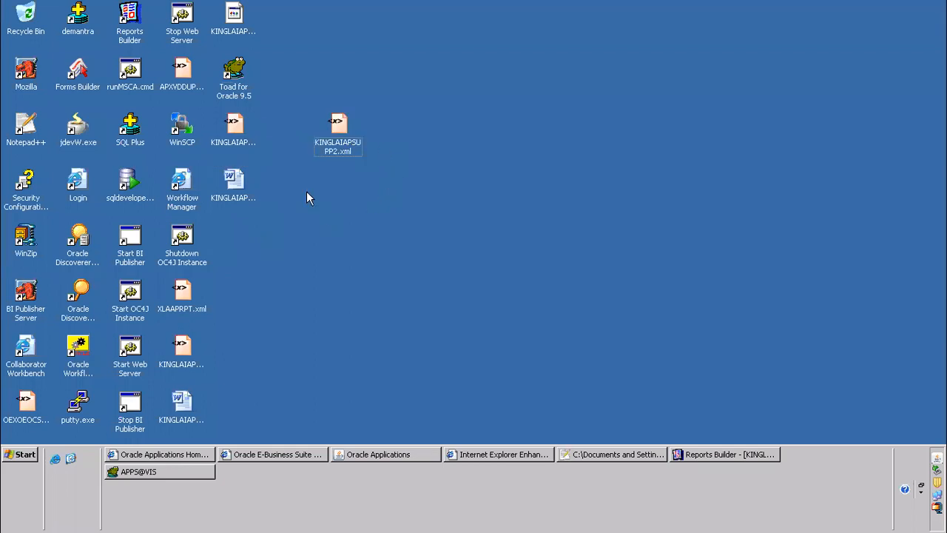
left_click(233, 28)
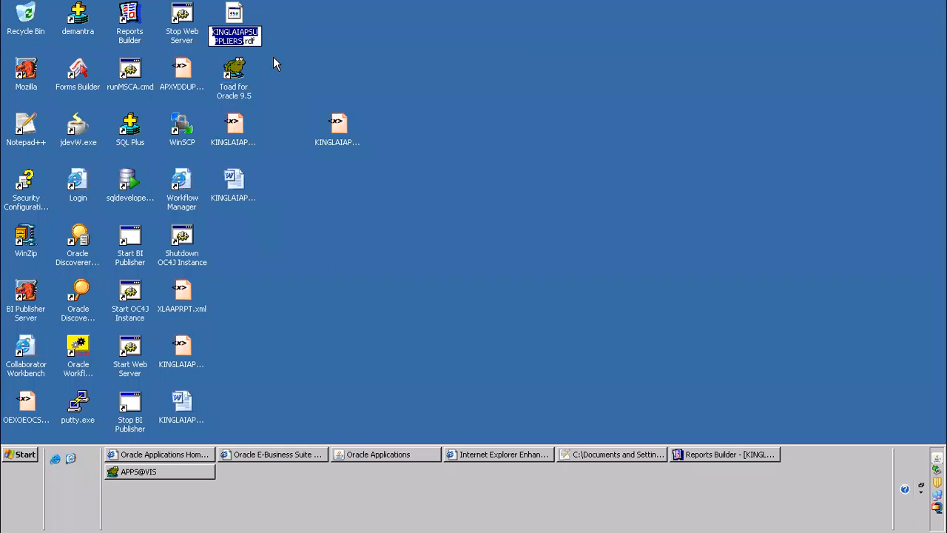
Return to the Concurrent Program Executable form and enter KINGLAIAPSUPPLIERS.rdf as the execution file name
key("alt+Tab")
key("alt+Tab")
key("alt+Tab")
key("alt+Tab")
key("alt+Tab")
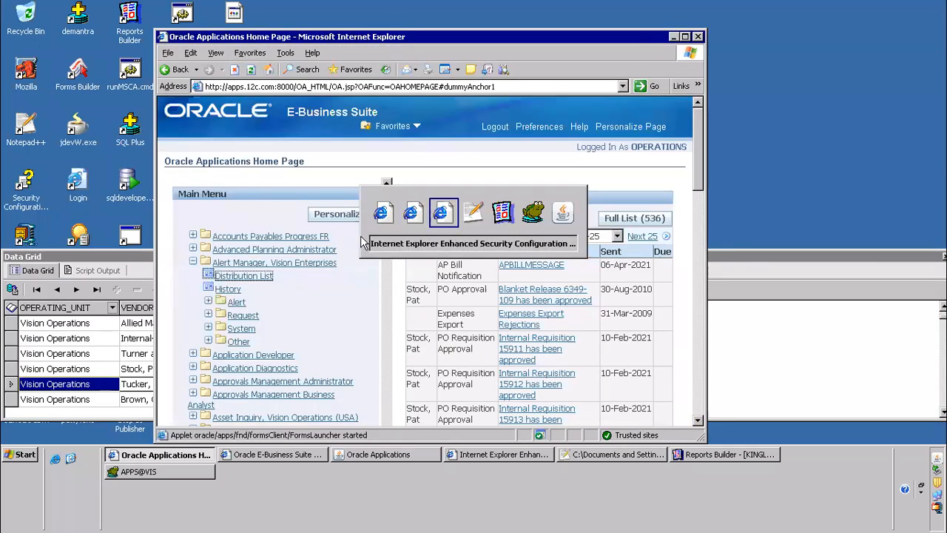
key("alt+Tab")
key("alt+Tab")
type("KINGLAIAPSUPPLIERS")
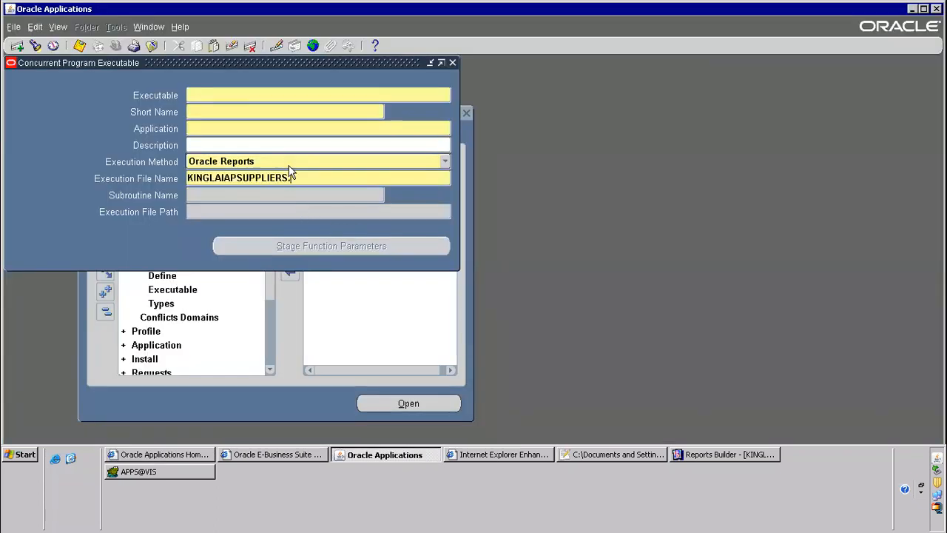
type("rdf")
key("Tab")
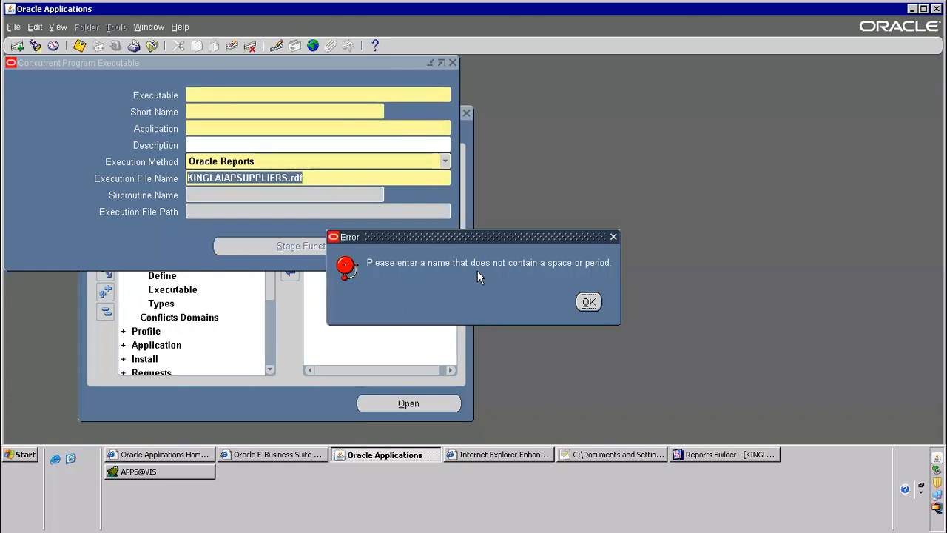
Dismiss the error and remove the .rdf extension from the execution file name
left_click(589, 301)
left_click(317, 177)
key("BackSpace")
key("BackSpace")
key("BackSpace")
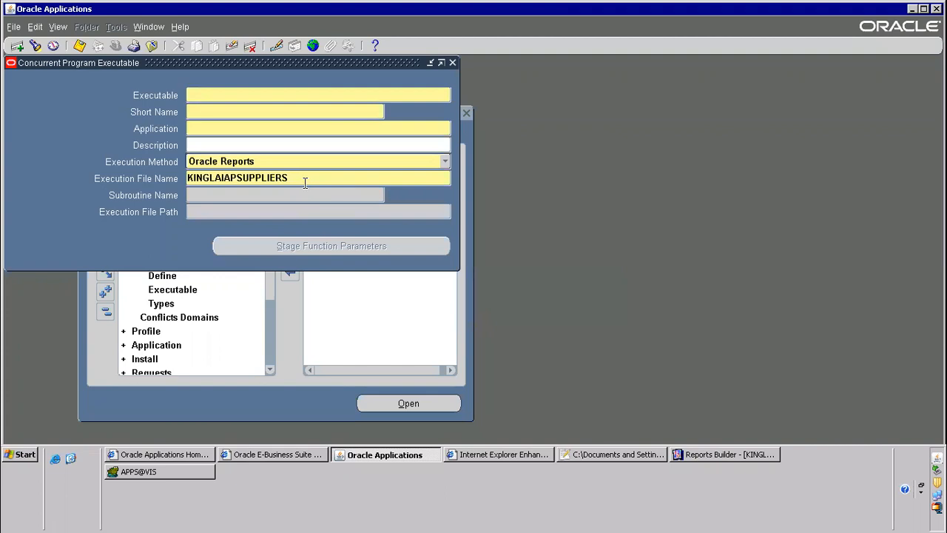
Copy the execution file name KINGLAIAPSUPPLIERS into the executable name and short name
left_click_drag(288, 178, 119, 173)
key("ctrl+c")
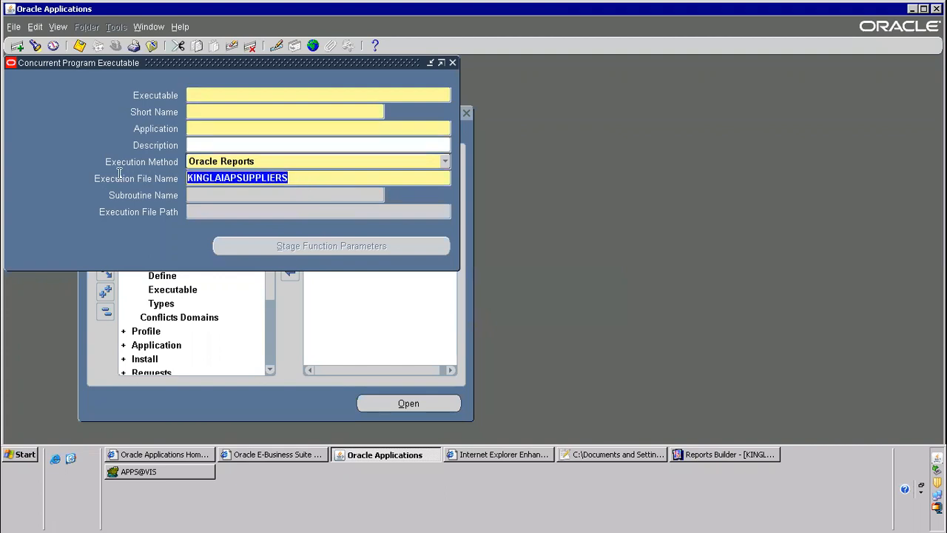
left_click(200, 95)
key("ctrl+v")
left_click(200, 111)
key("ctrl+v")
Set the executable's application to Payables and its description to KINGLAIAPSUPPLIERS, and save the record
left_click(201, 128)
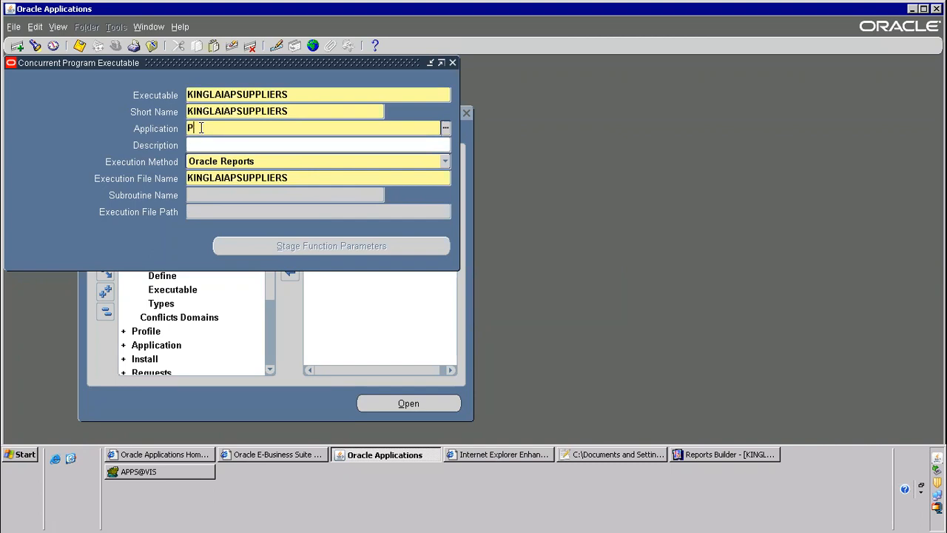
type("Payables")
key("Tab")
key("ctrl+v")
key("ctrl+s")
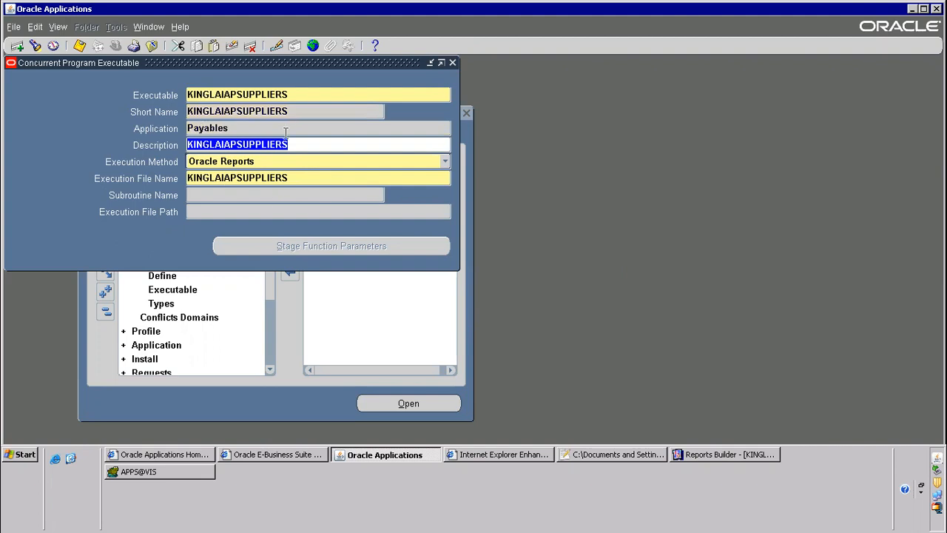
left_click(242, 127)
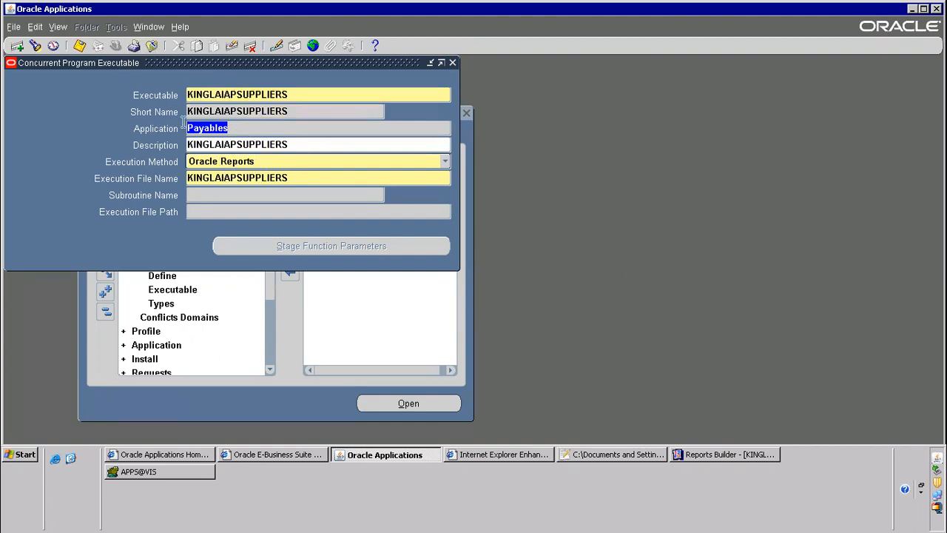
Close the executable form, add the concurrent program Define function to the Top Ten List and open it from there
left_click(152, 46)
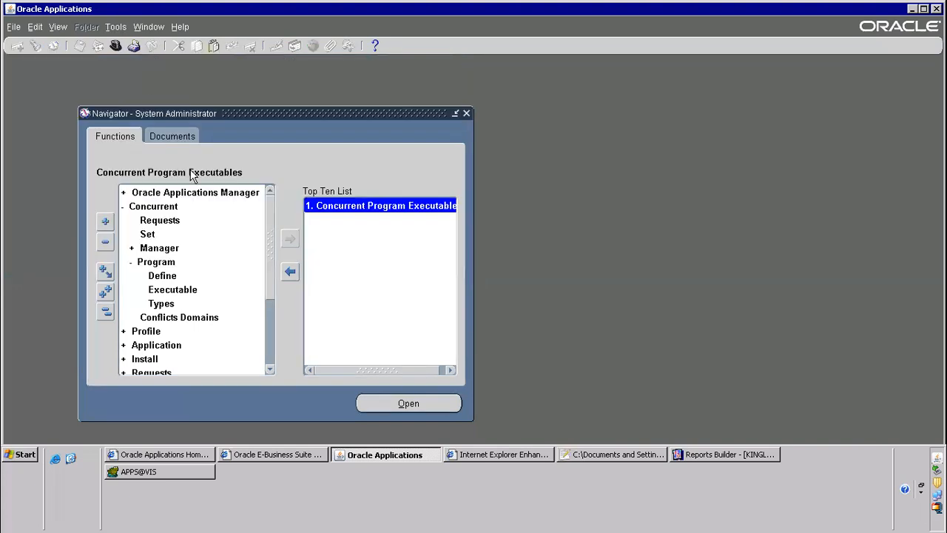
left_click(163, 276)
left_click(290, 238)
double_click(362, 219)
Assign the KINGLAIAPSUPPLIERS executable to the new concurrent program, with XML output format and A4 style
left_click(122, 169)
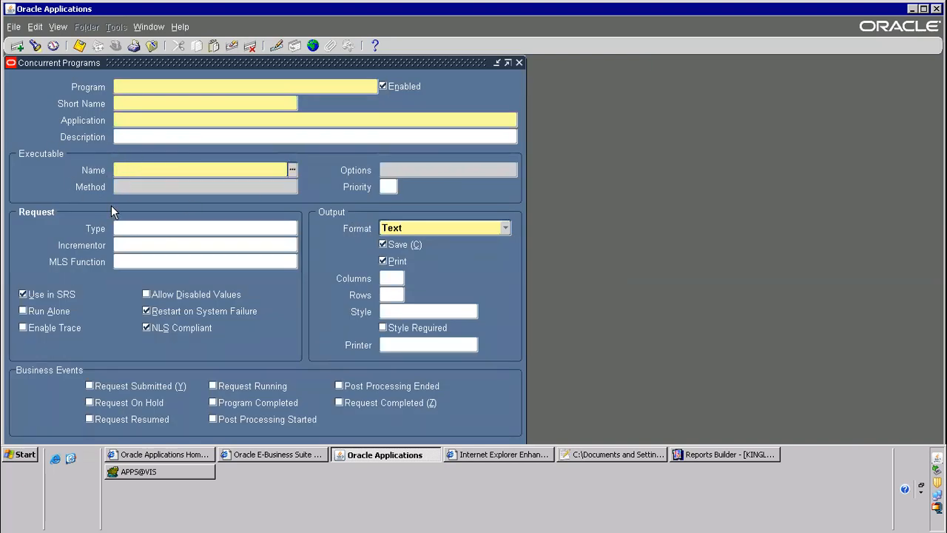
key("ctrl+v")
key("Tab")
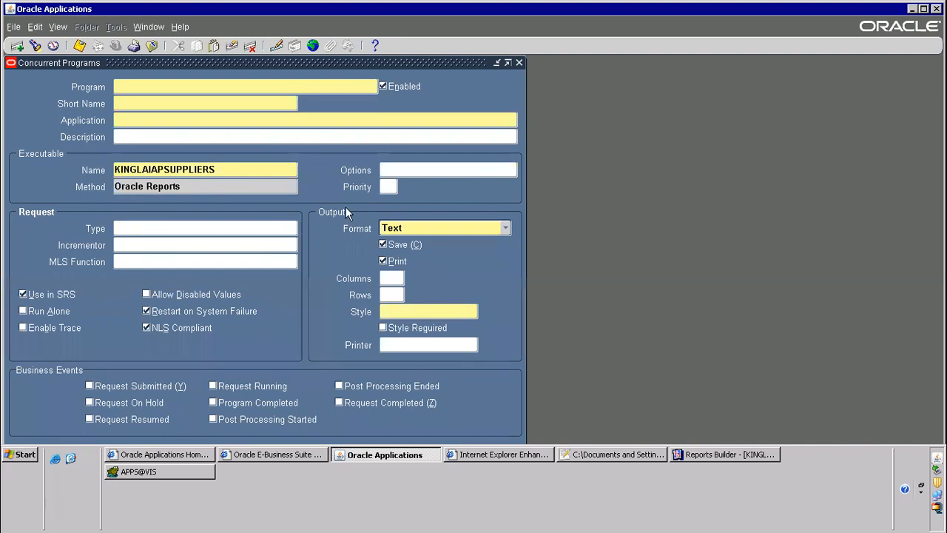
left_click(436, 230)
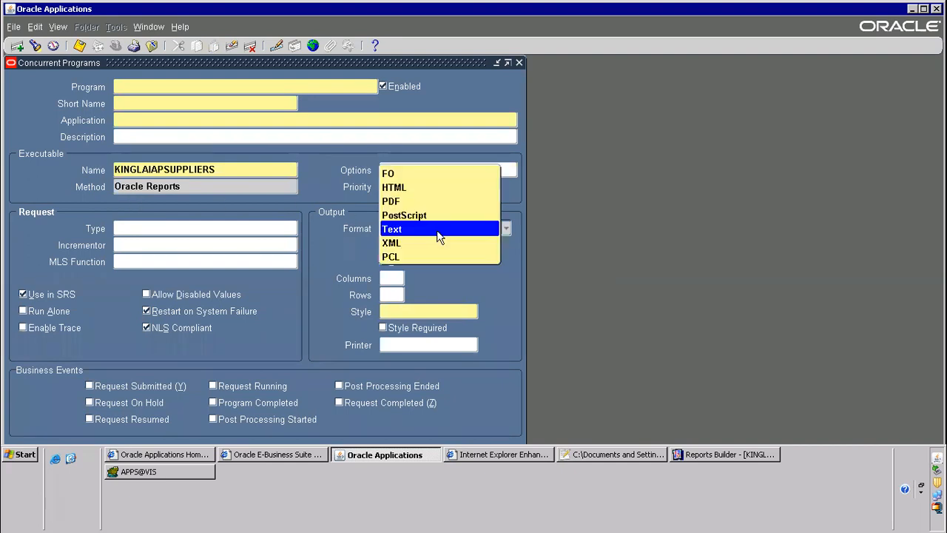
left_click(405, 252)
left_click(389, 311)
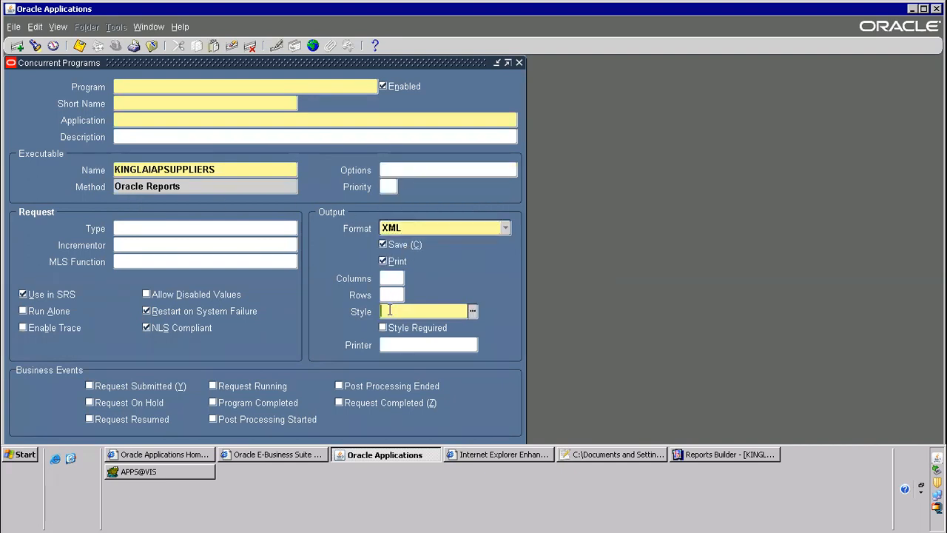
type("a4")
key("Tab")
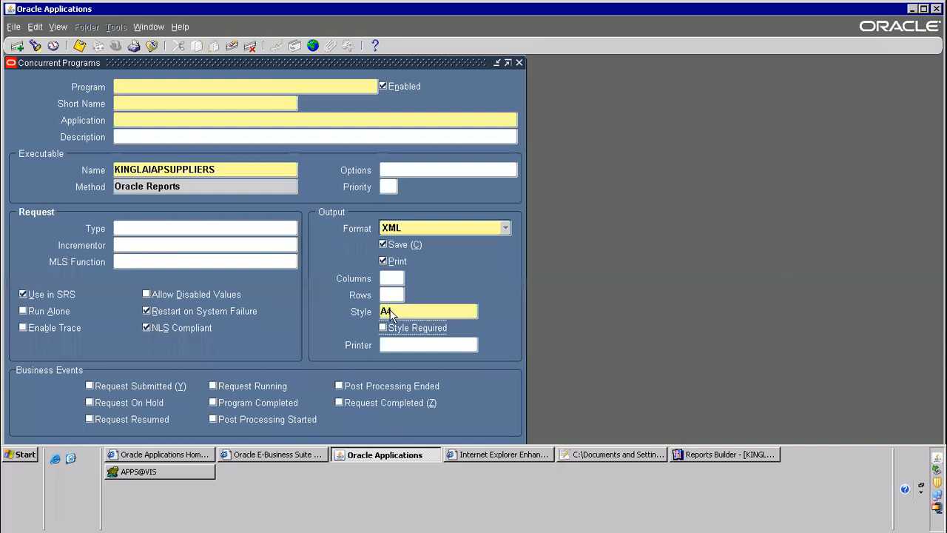
Set the program's short name and description to KINGLAIAPSUPPLIERS and its application to Payables
left_click(139, 107)
key("ctrl+v")
left_click(132, 122)
type("payables")
key("Tab")
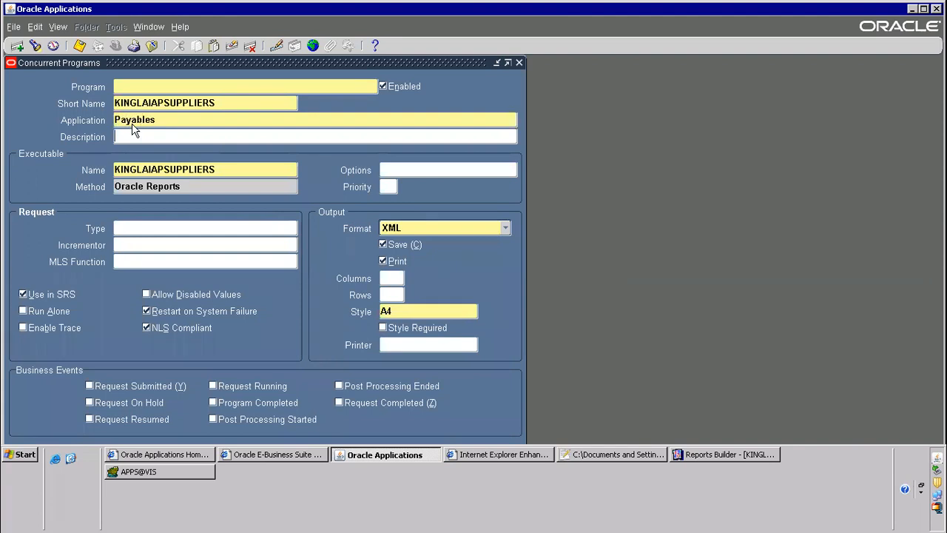
key("ctrl+v")
Name the program KINGLAI R3 Supplier Report, save it and copy the program name
left_click(145, 87)
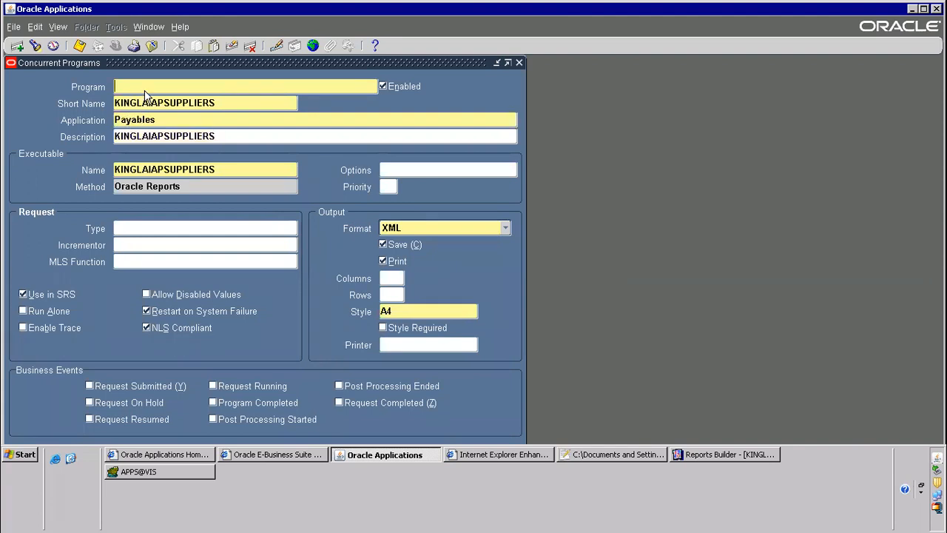
type("KINGLAI")
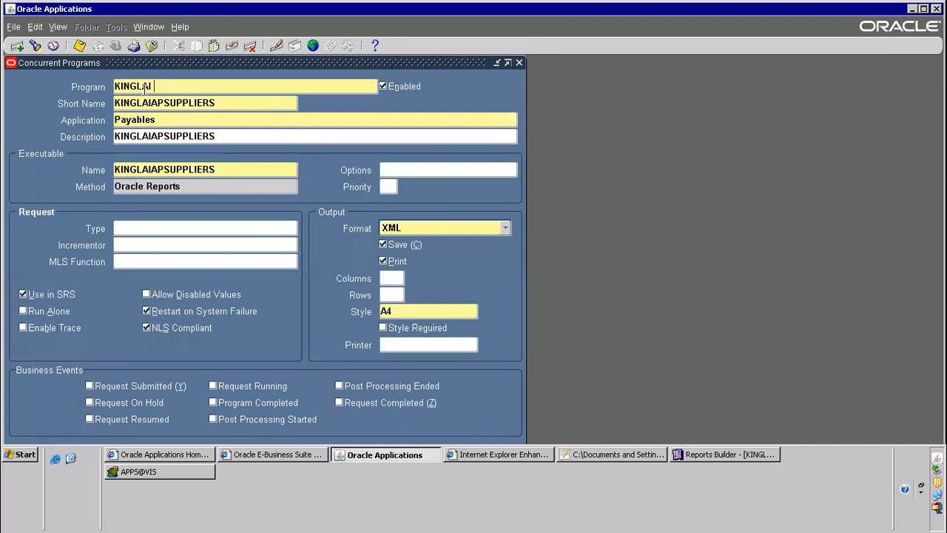
type("R3 supp")
key("BackSpace")
key("BackSpace")
key("BackSpace")
key("ctrl+s")
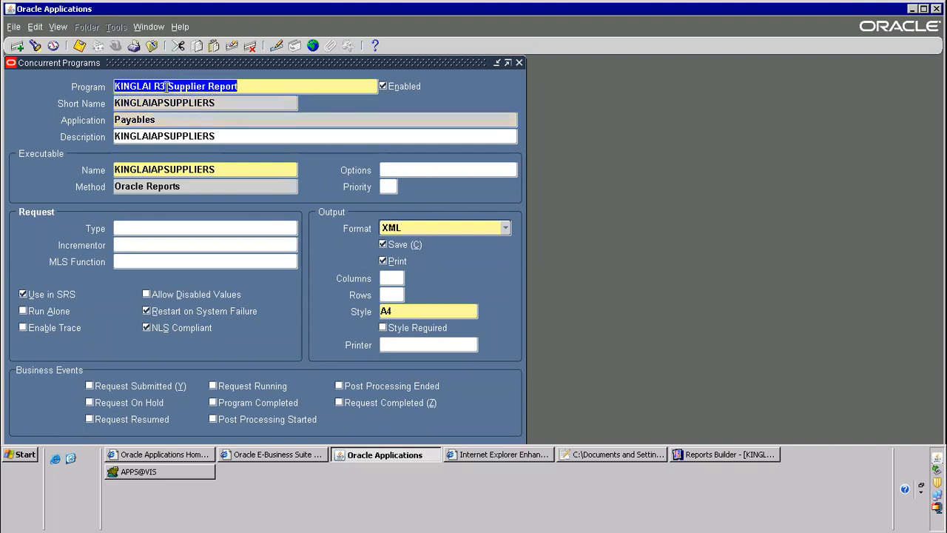
right_click(166, 87)
left_click(183, 111)
Query the concurrent programs that belong to the Payables application
key("F11")
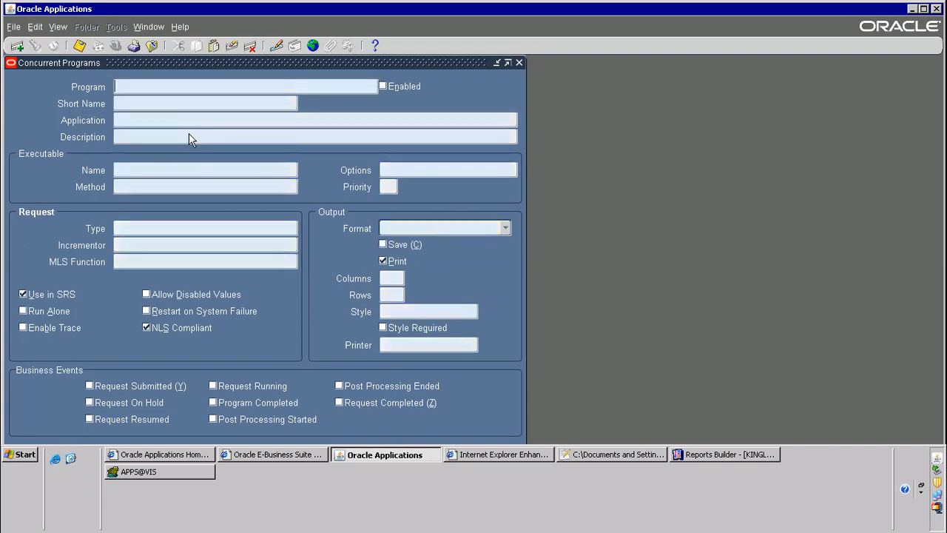
left_click(134, 118)
type("Payables")
key("ctrl+F11")
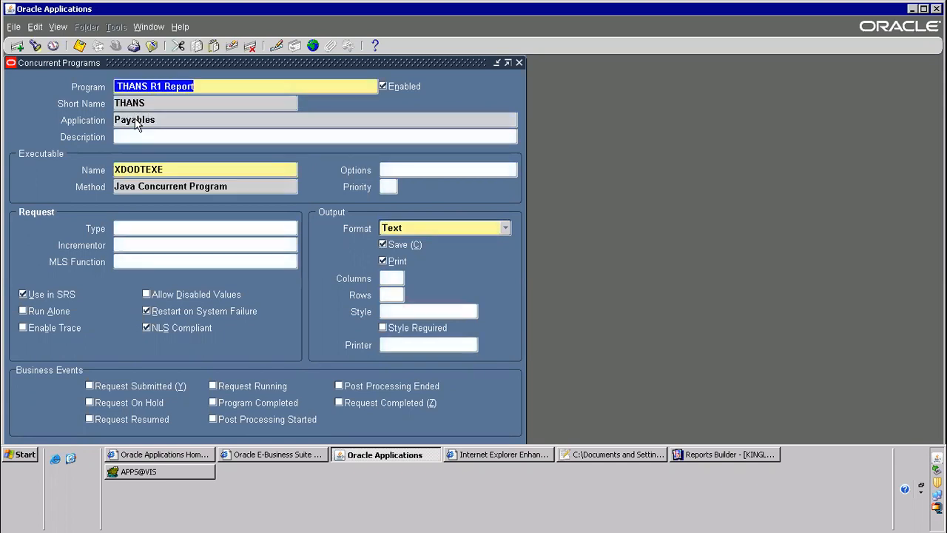
Browse the queried Payables programs to compare their executables, execution methods and output settings, and close the form
key("Down")
key("Down")
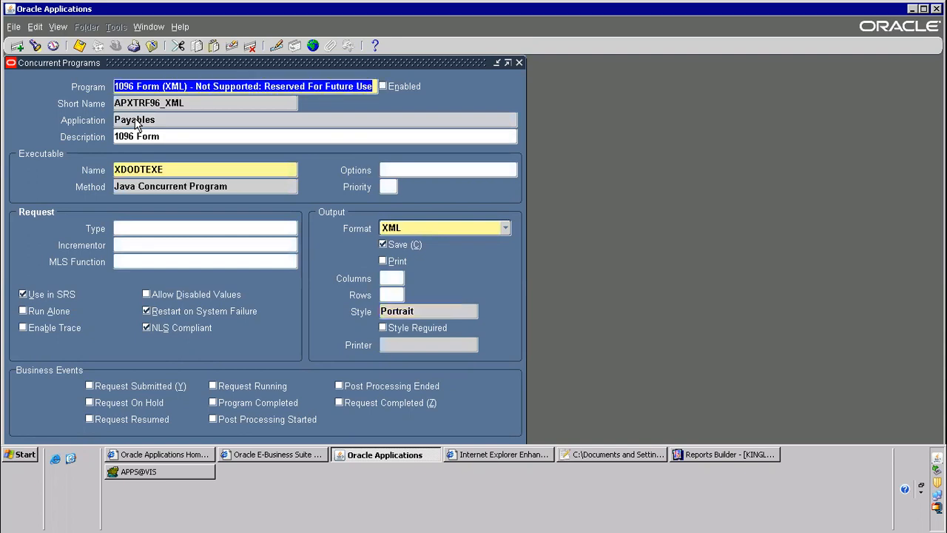
key("Up")
key("Down")
key("Down")
key("Down")
key("Down")
key("Down")
key("Down")
key("Down")
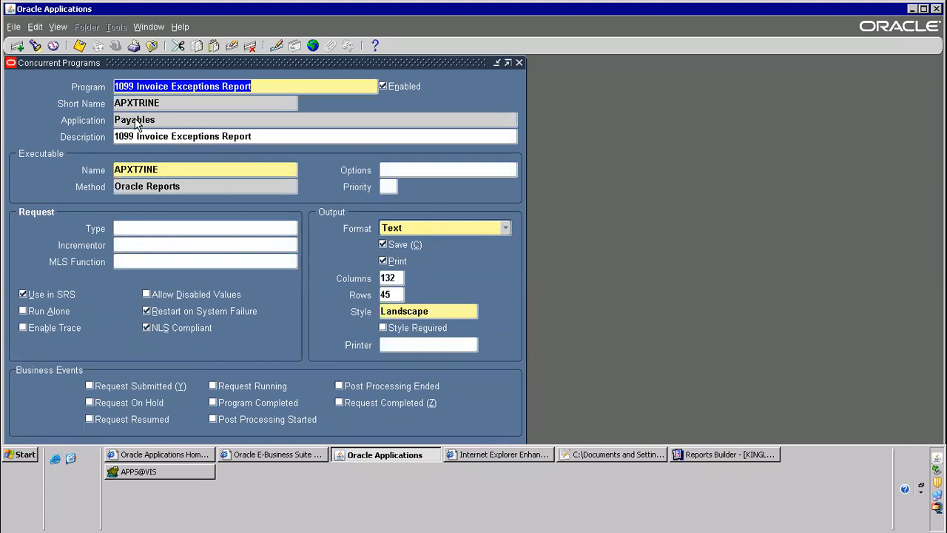
key("Down")
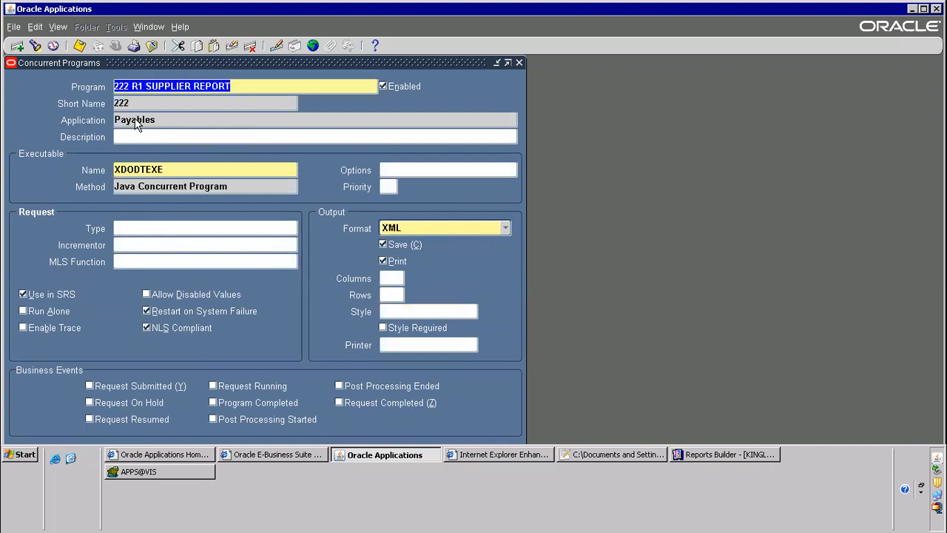
key("Down")
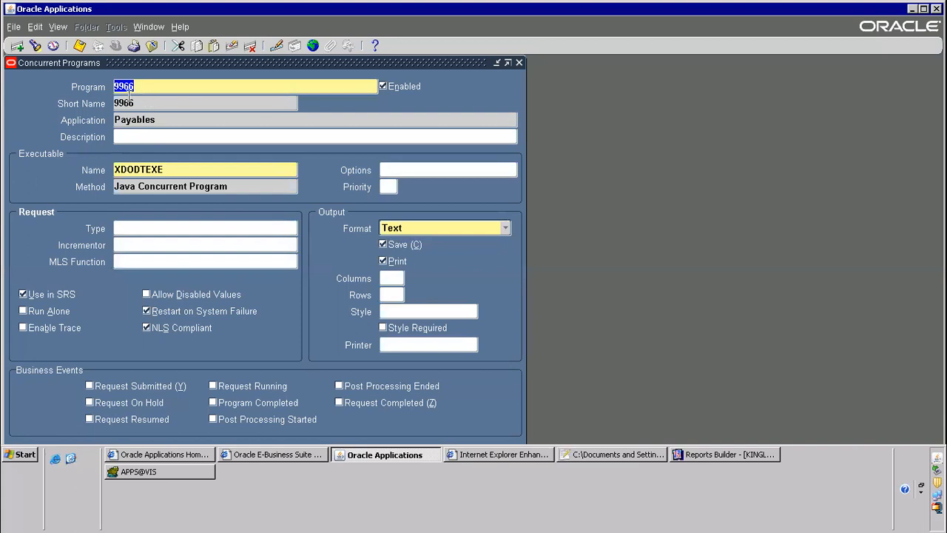
key("Down")
key("Down")
key("Down")
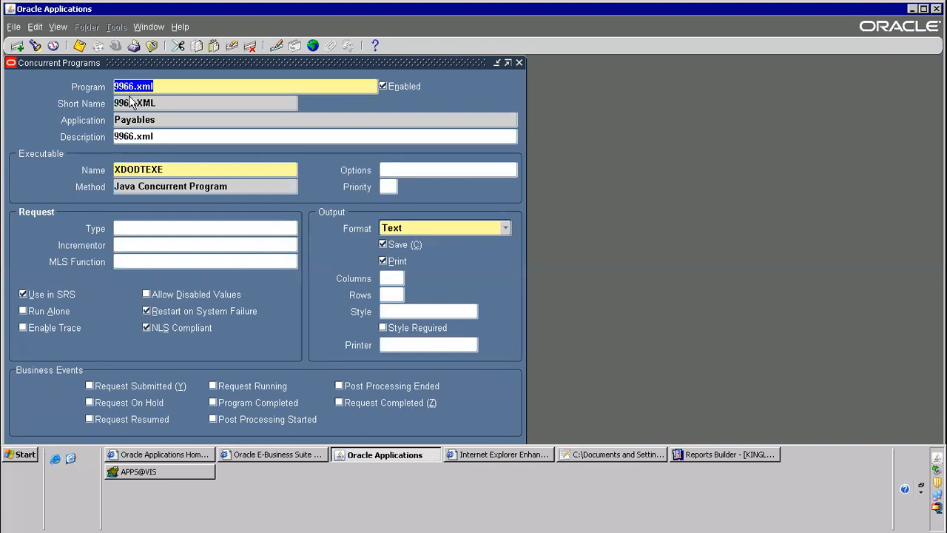
key("Up")
key("Up")
key("Down")
key("Up")
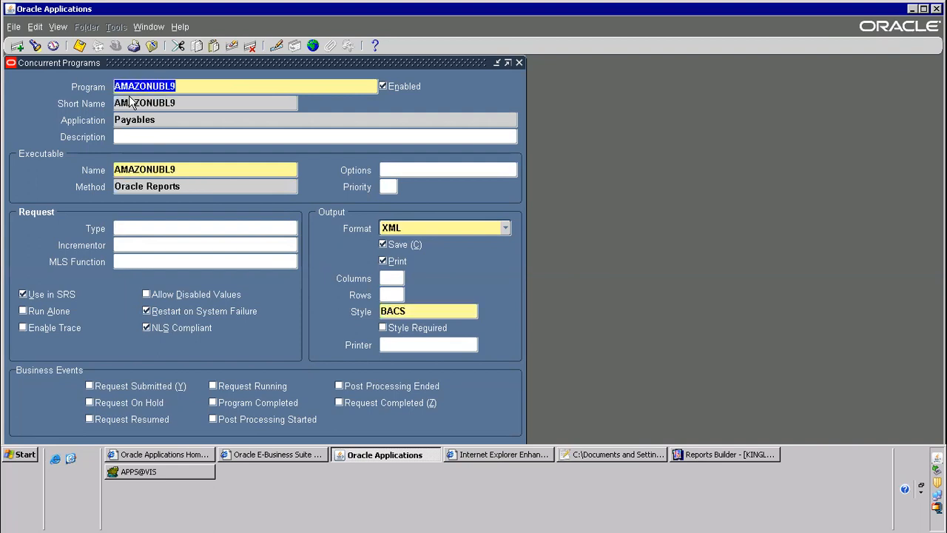
key("Down")
key("Down")
key("Down")
key("Down")
key("Down")
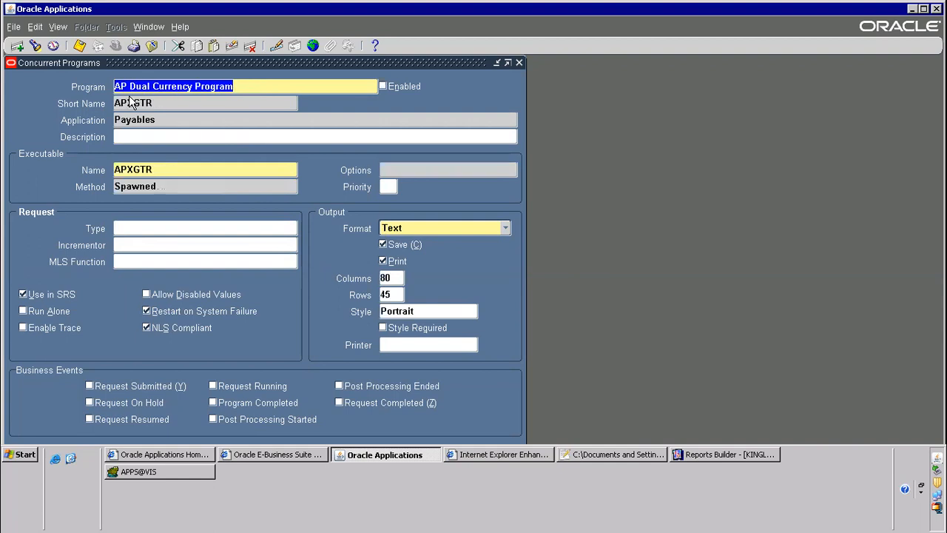
key("Down")
key("Down")
key("Down")
key("Down")
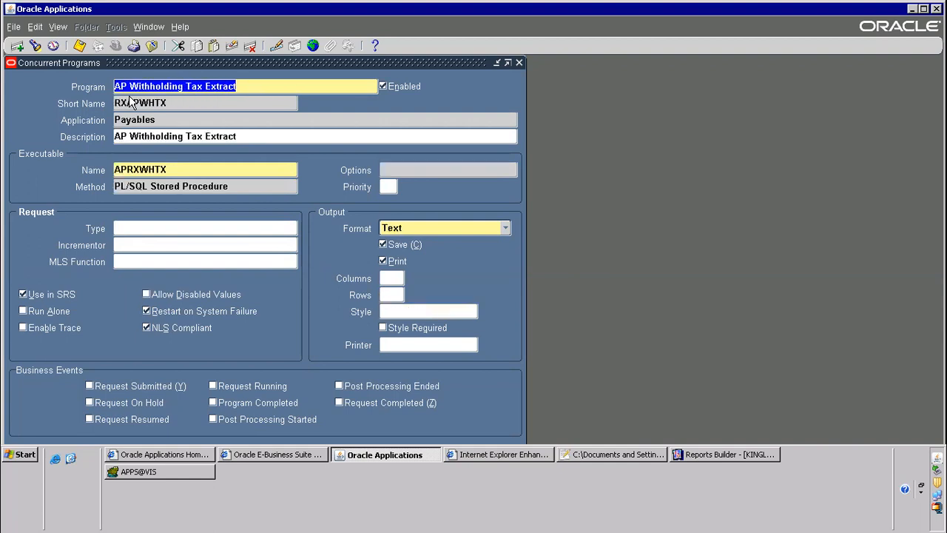
key("Down")
key("Down")
key("Down")
key("Down")
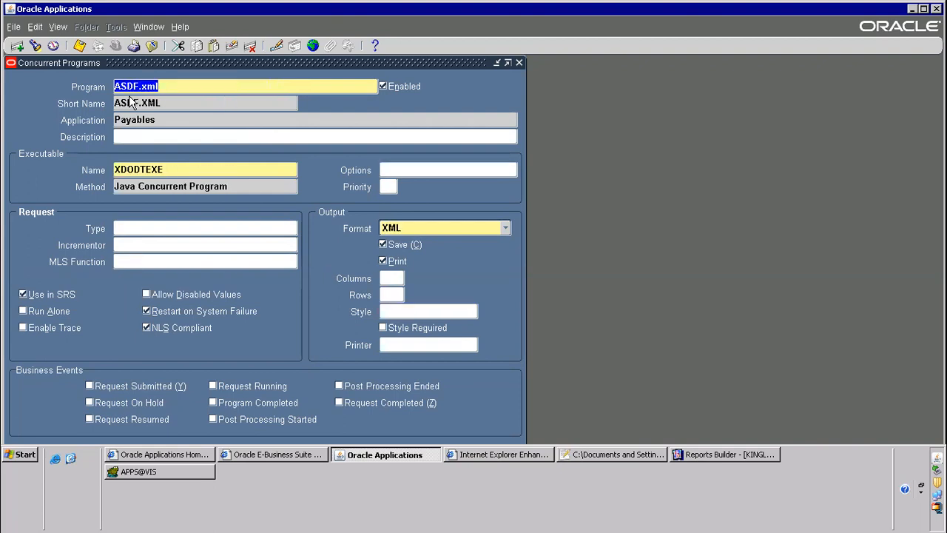
key("Down")
key("Down")
key("Down")
key("Down")
key("Down")
key("Down")
key("Down")
key("Down")
key("Down")
key("Down")
key("Down")
key("Down")
key("Down")
key("Down")
key("Down")
key("Down")
key("Down")
key("Down")
key("Down")
key("Down")
key("Down")
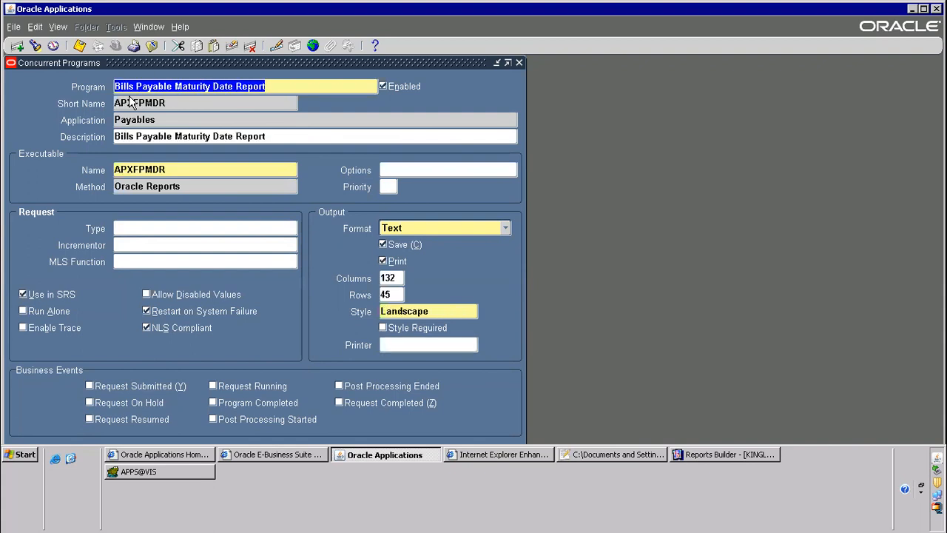
key("Down")
key("Down")
key("Down")
key("Down")
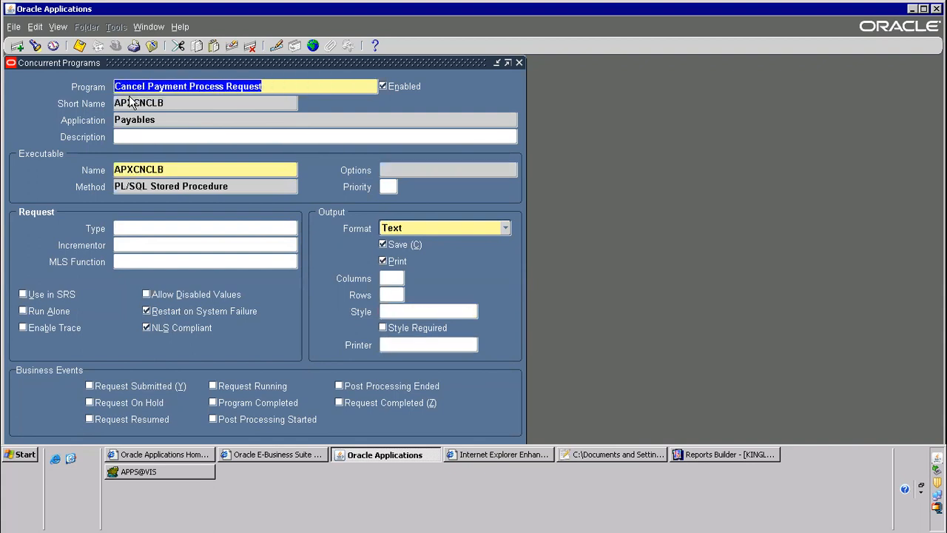
key("Down")
key("Down")
key("Down")
key("Down")
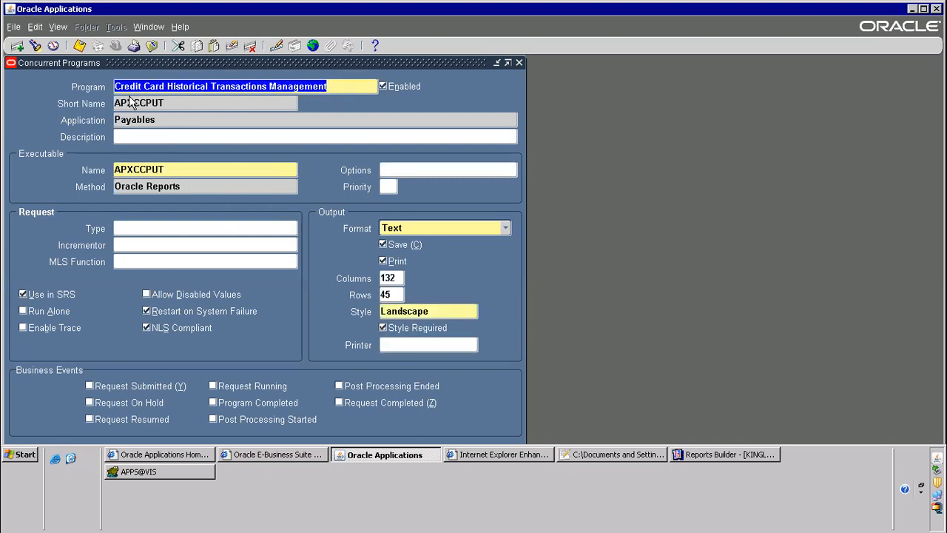
key("F4")
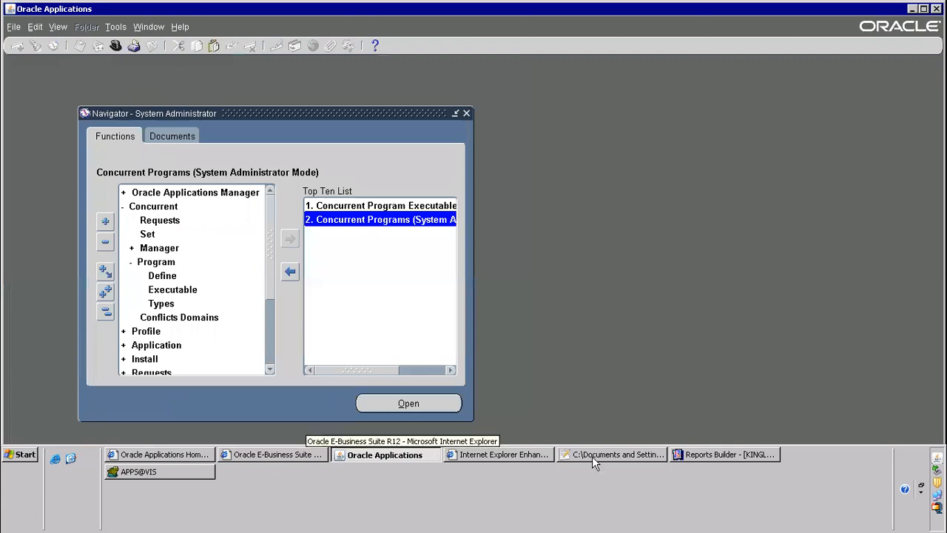
Switch to Notepad++ and add the line "1) create rdf" under the rDF reports heading in the new 1 notes
left_click(645, 458)
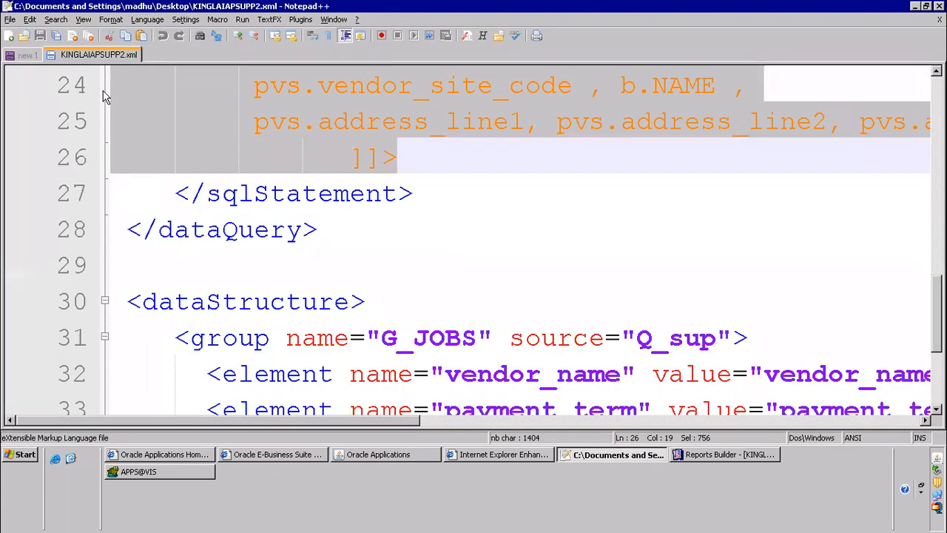
left_click(39, 59)
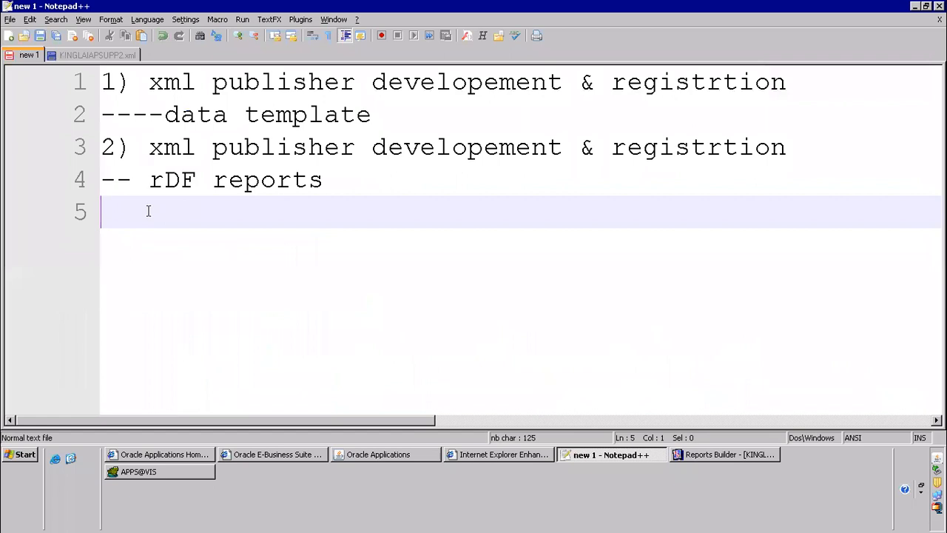
type("1) create rdf")
key("Return")
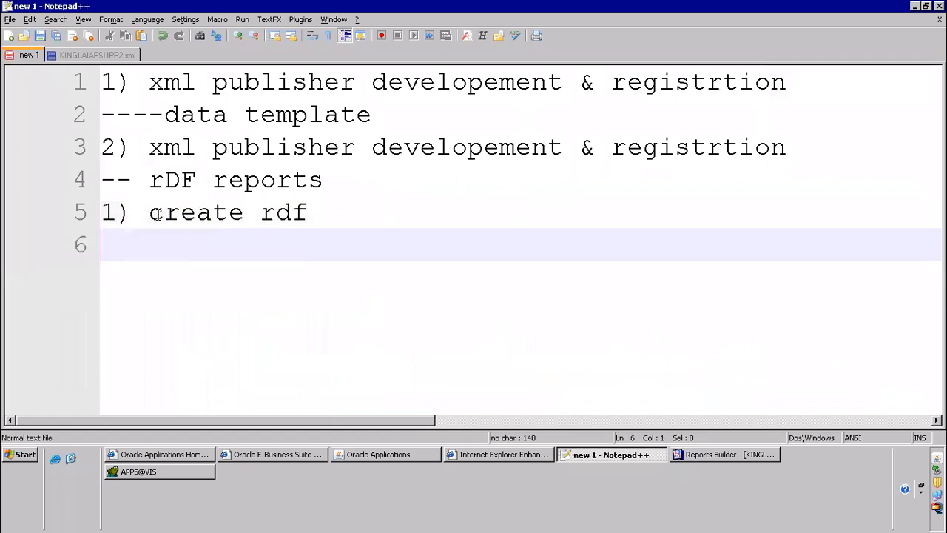
Add the lines "2) executable" and "3) concurrent program" to the RDF report steps
type("2) executable")
key("Return")
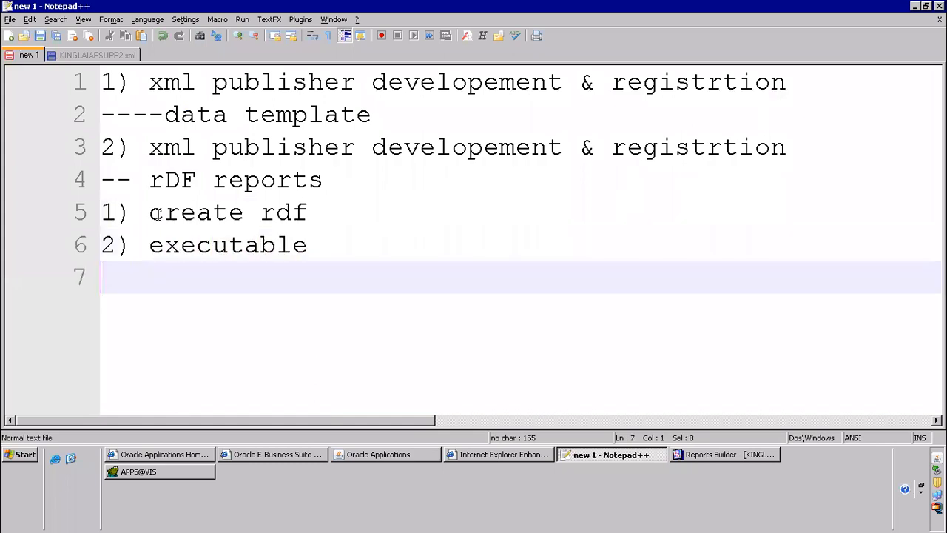
type("3) concurrent program")
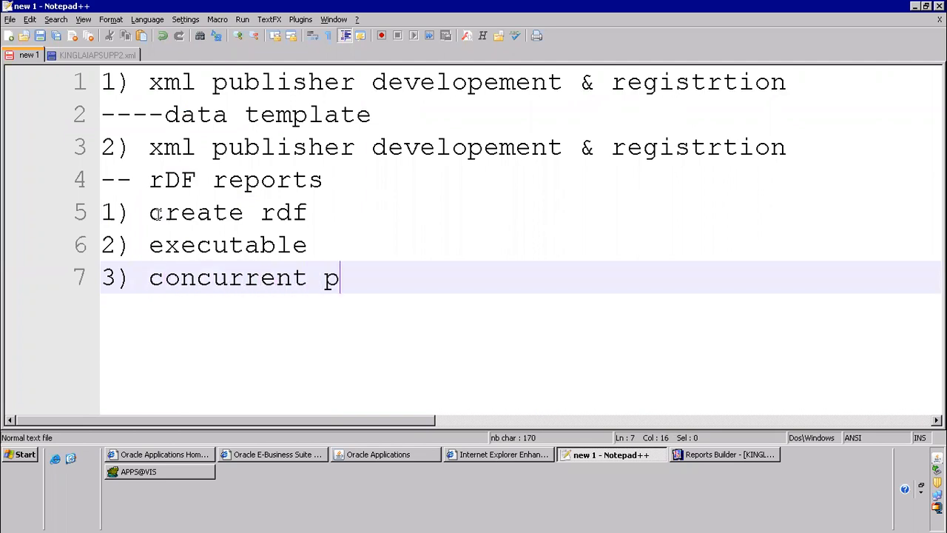
key("Return")
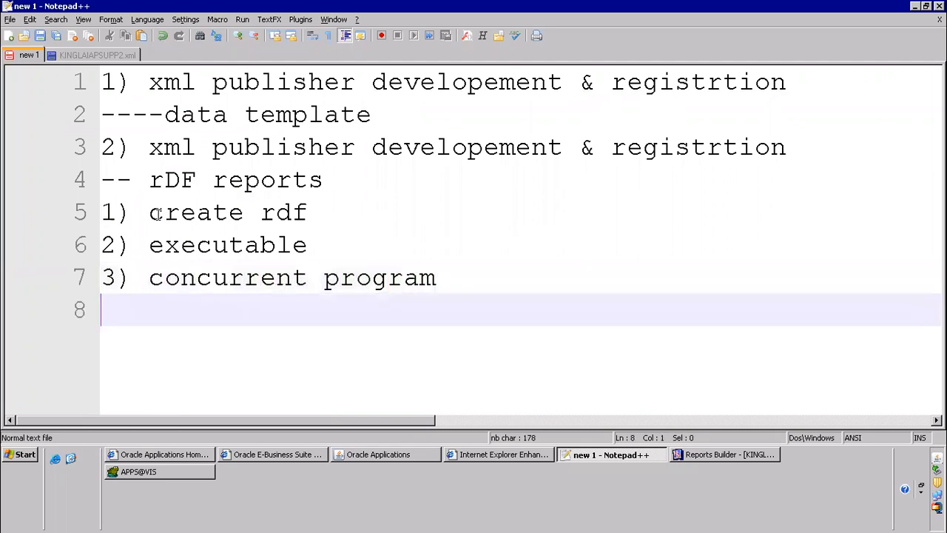
Add the line "4)attach to request group" to the RDF report steps
type("4)attc")
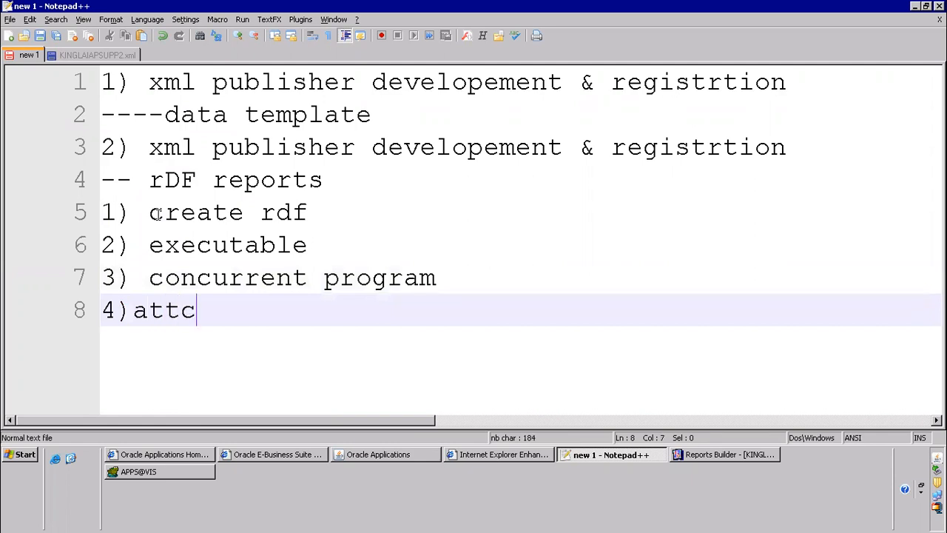
key("BackSpace")
type("ach to r")
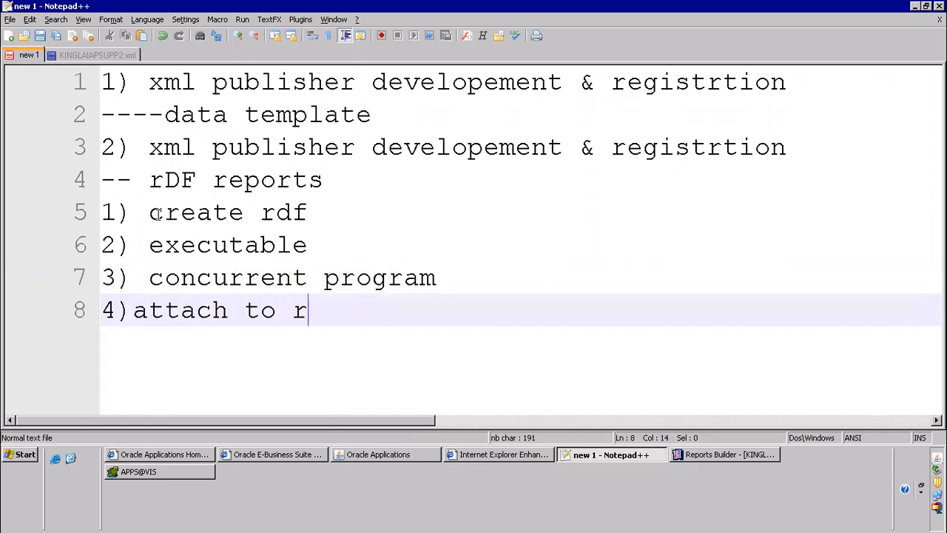
type("equest group")
key("Return")
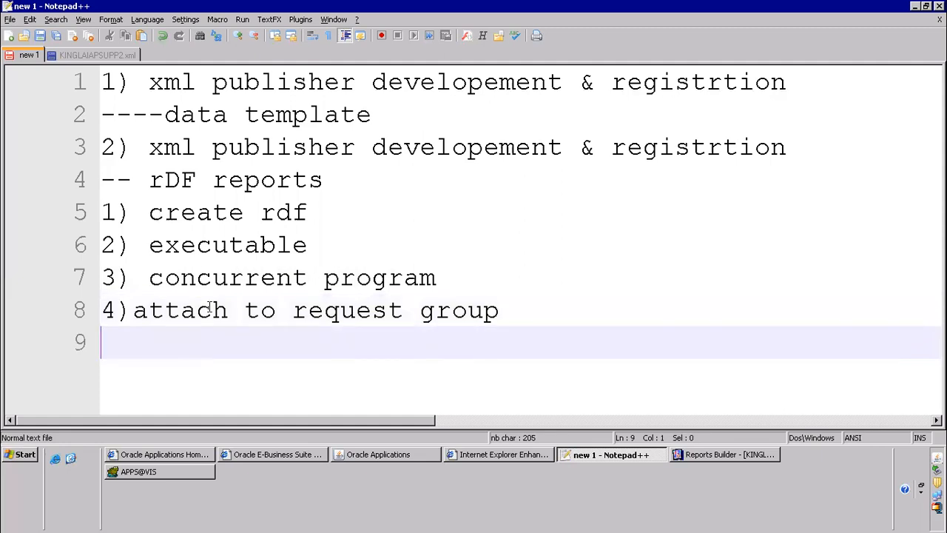
left_click_drag(293, 310, 451, 310)
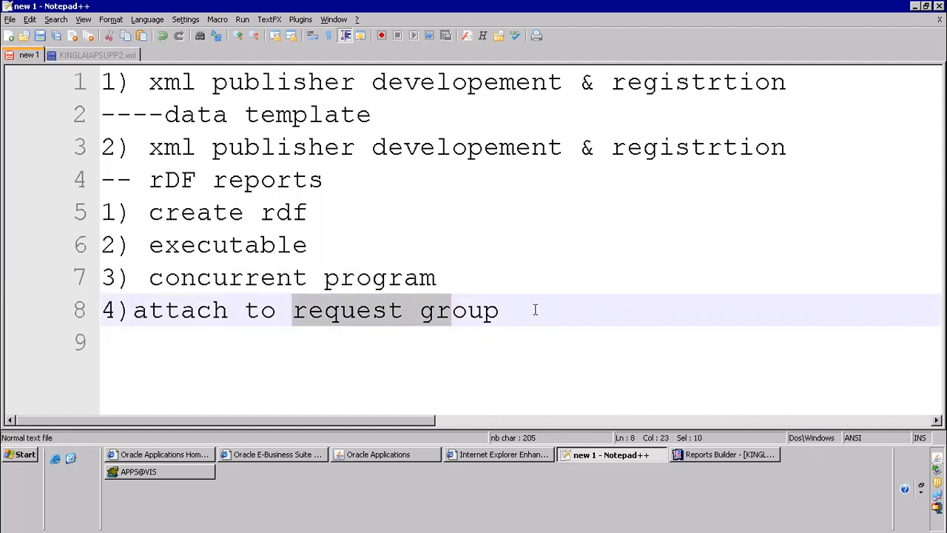
left_click_drag(535, 310, 535, 312)
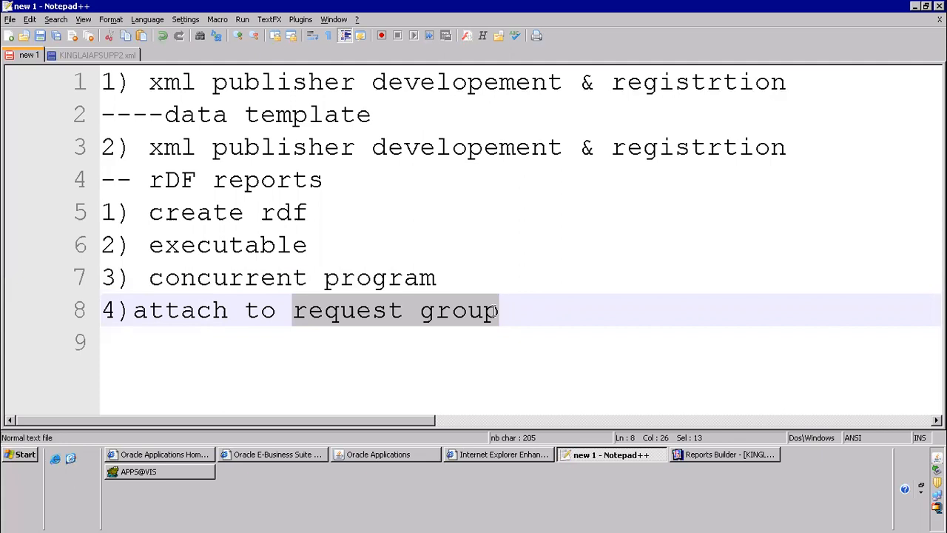
left_click(362, 331)
left_click_drag(294, 316, 563, 331)
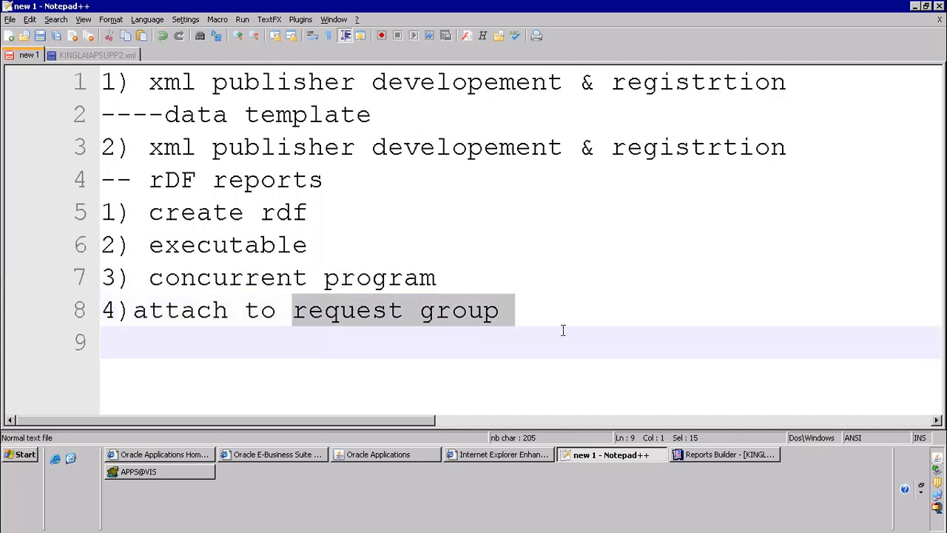
Switch to Oracle Applications and open the Request Groups form under Security, Responsibility, Request
left_click(360, 455)
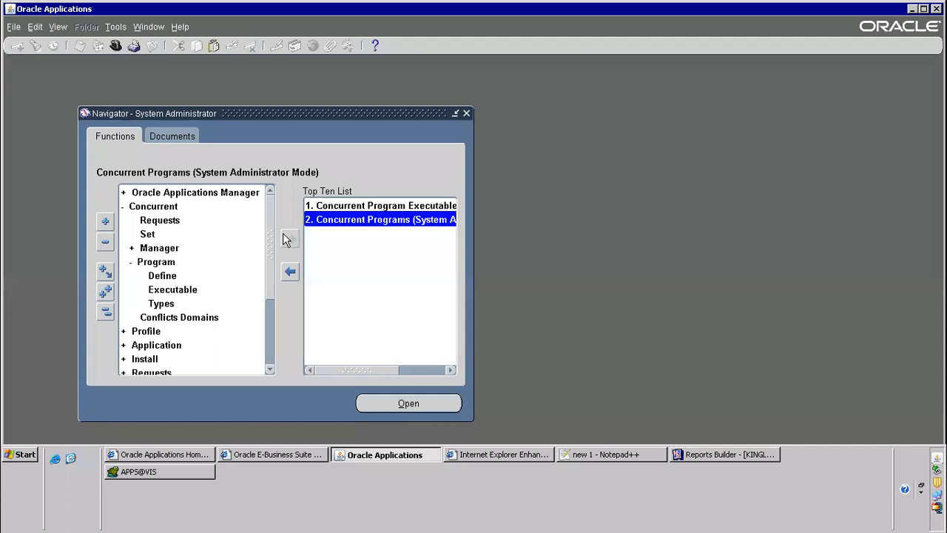
scroll(258, 328, "down", 3)
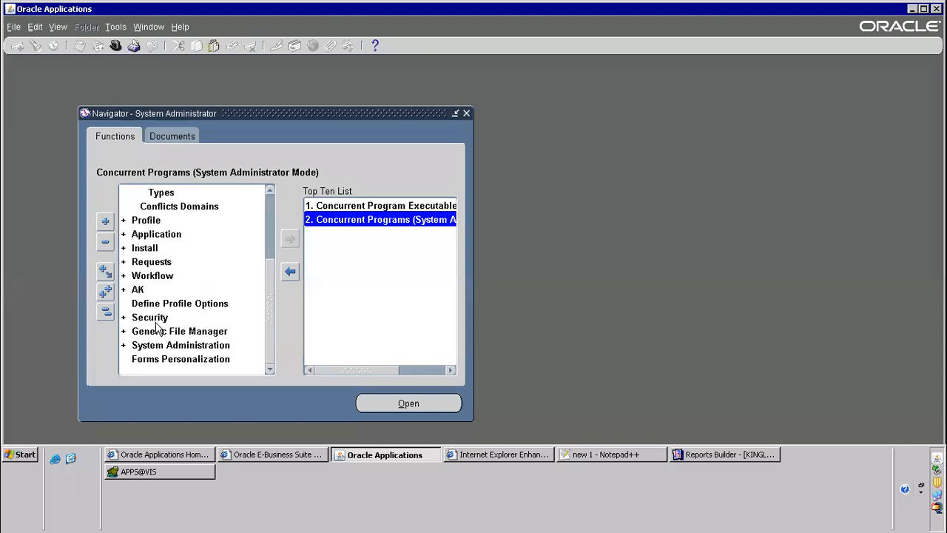
double_click(195, 317)
scroll(148, 374, "down", 3)
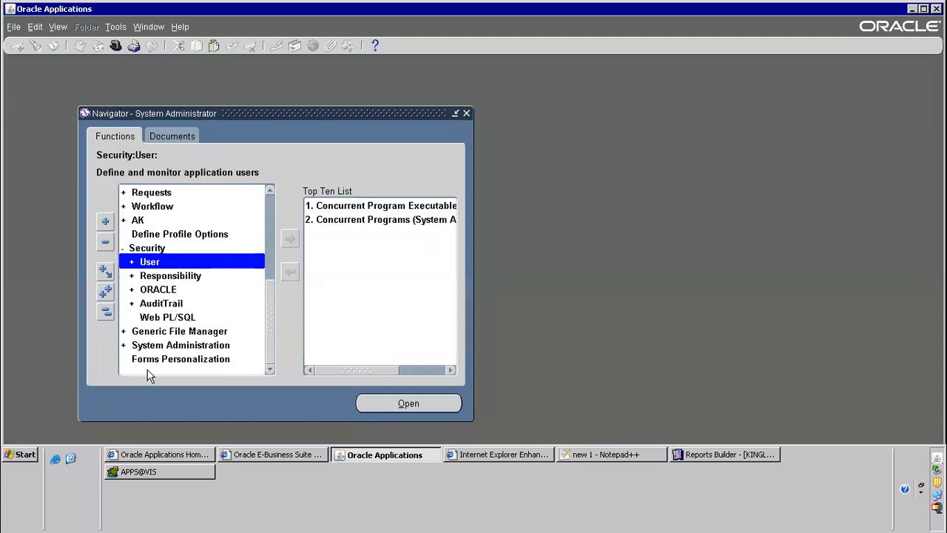
double_click(175, 274)
scroll(247, 275, "down", 3)
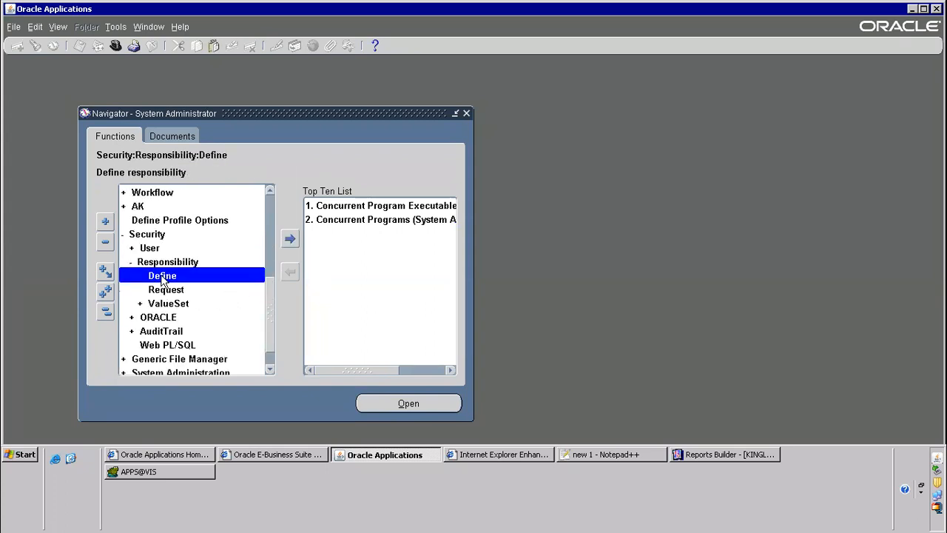
left_click(168, 291)
double_click(168, 293)
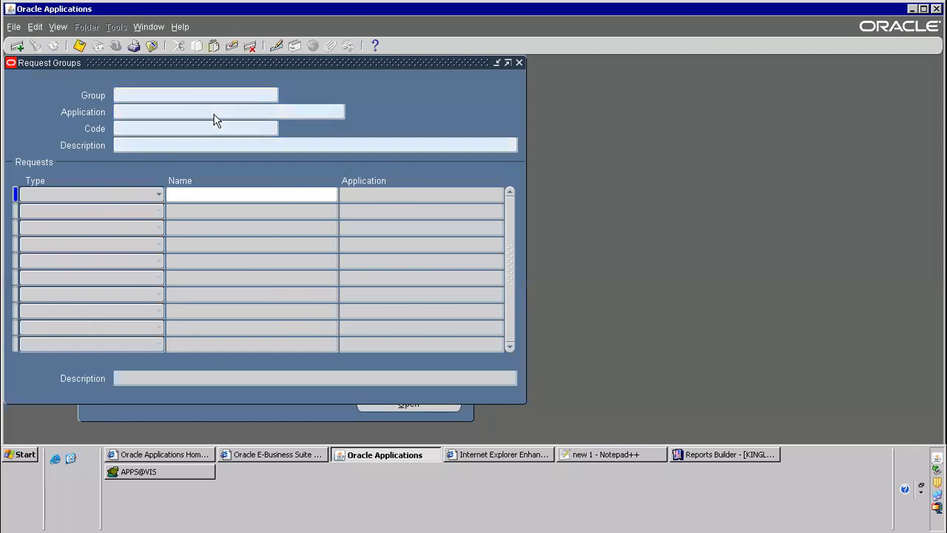
Query the All Reports request group of the Payables application
type("All Reports")
key("Tab")
type("Payables")
key("ctrl+F11")
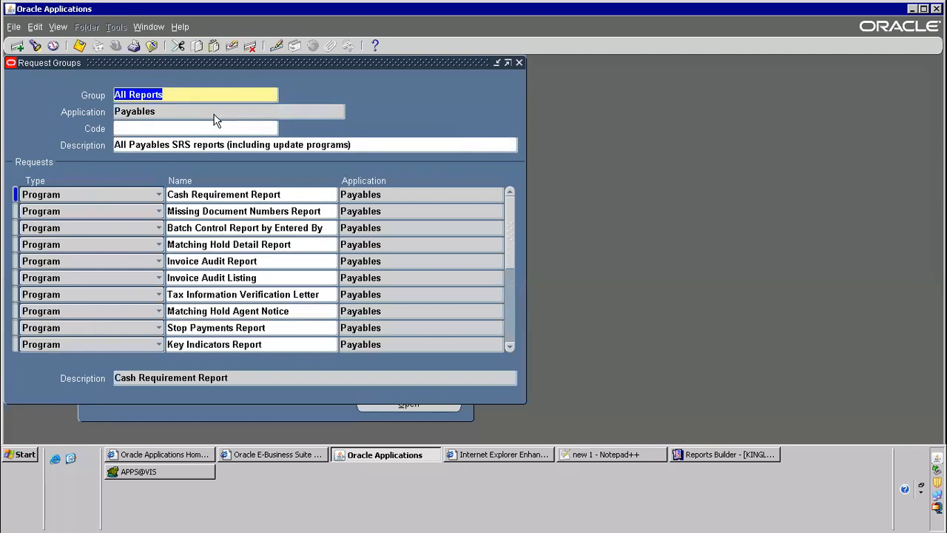
Insert a new program row below Matching Hold Detail Report and choose KINGLAI R3 Supplier Report for it
left_click(282, 245)
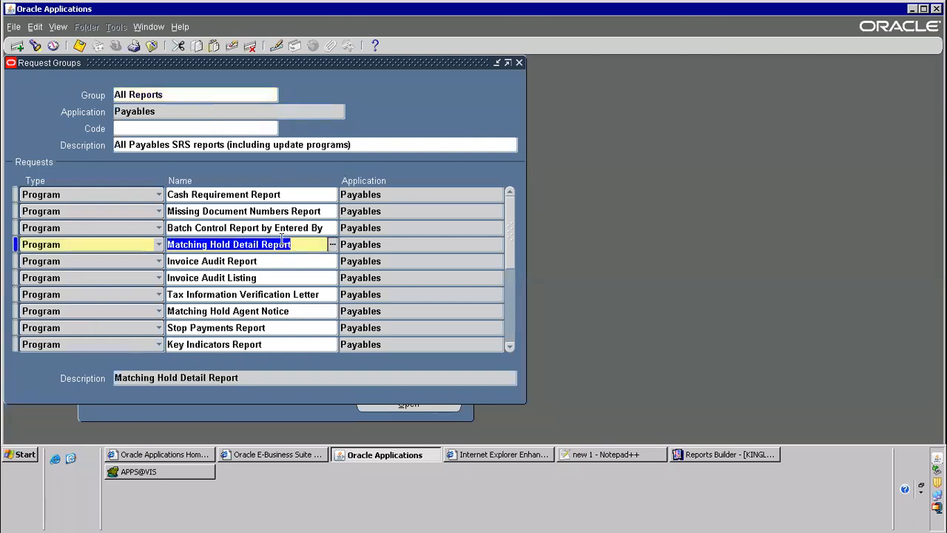
key("ctrl+Down")
type("ki")
key("Tab")
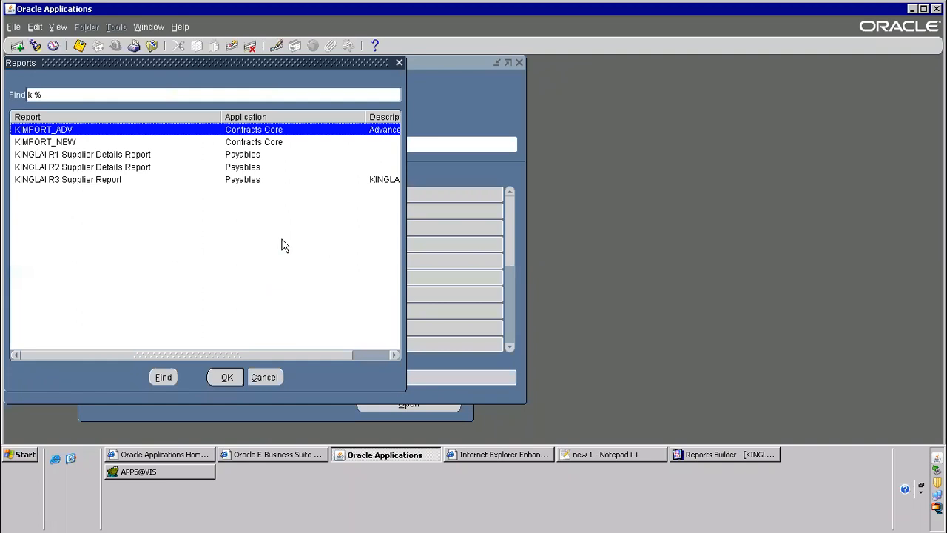
left_click(31, 154)
left_click(55, 167)
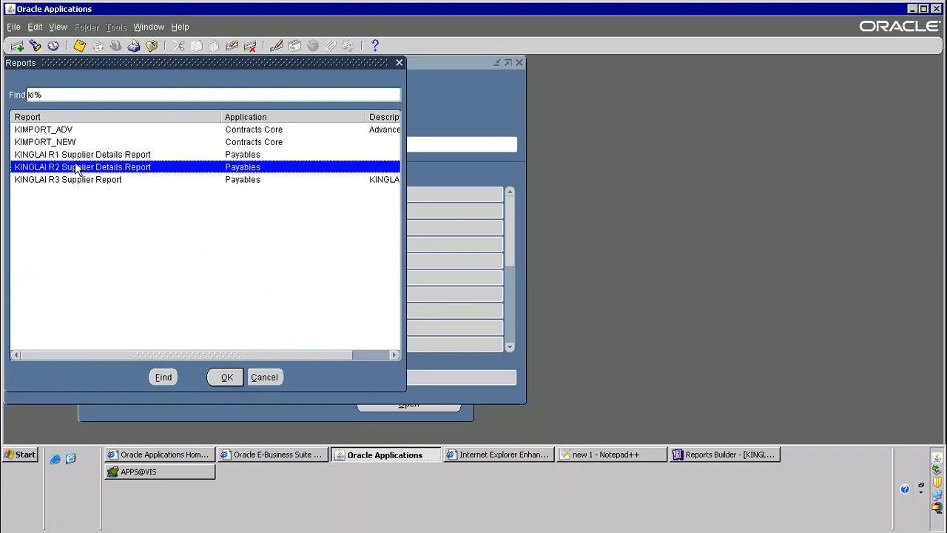
double_click(88, 185)
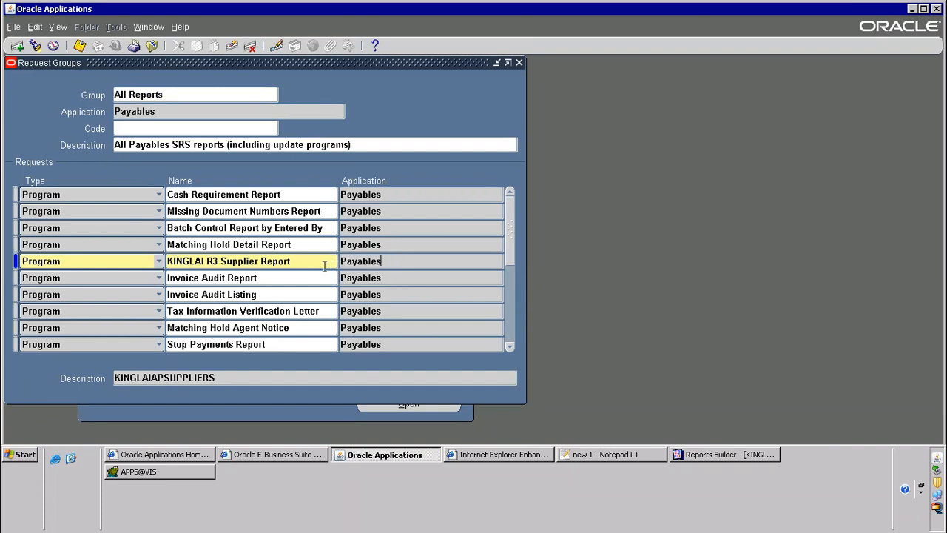
Examine the added supplier report row and the request group's name, application and description
left_click_drag(169, 260, 293, 261)
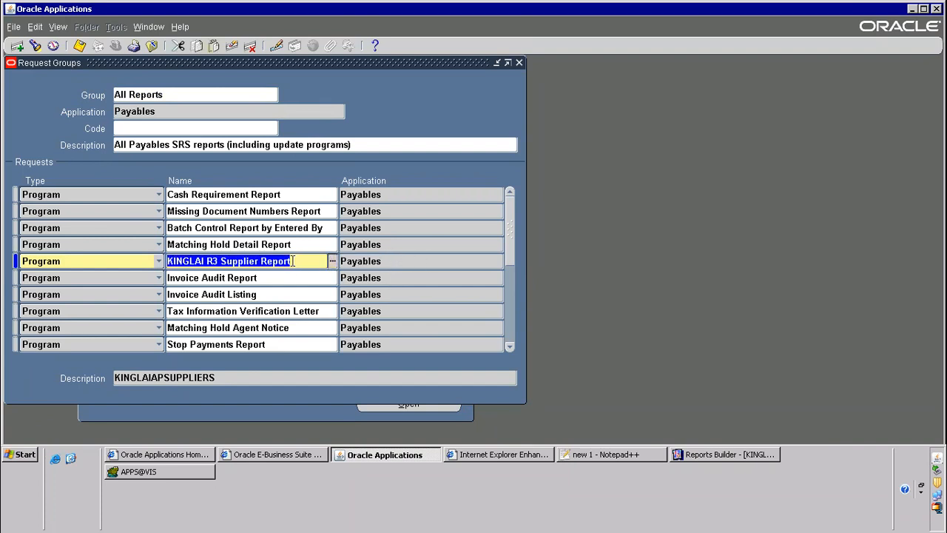
left_click(378, 261)
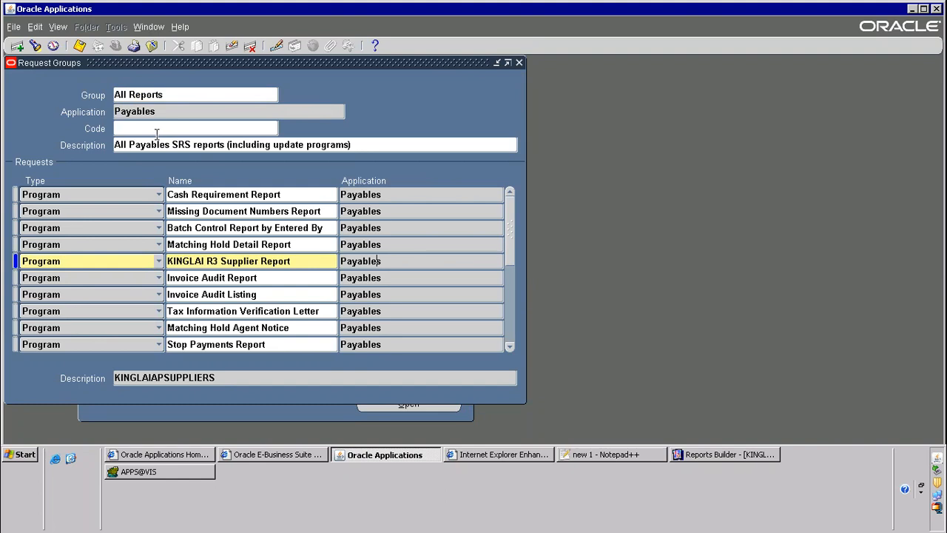
left_click(211, 260)
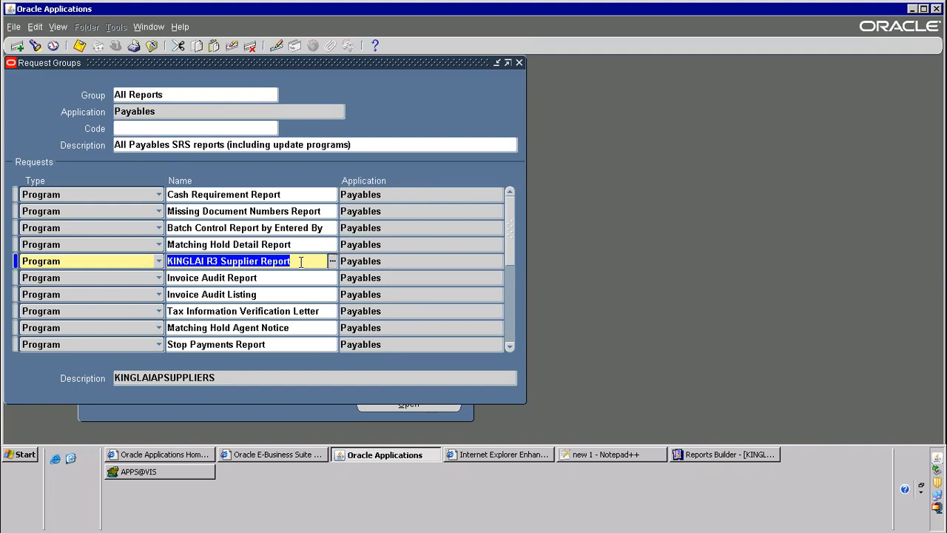
left_click(141, 144)
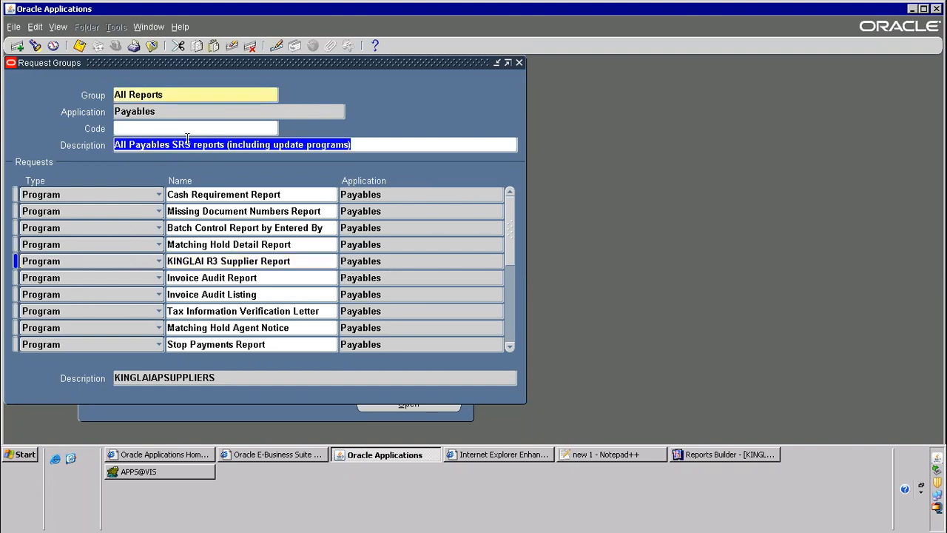
left_click(138, 95)
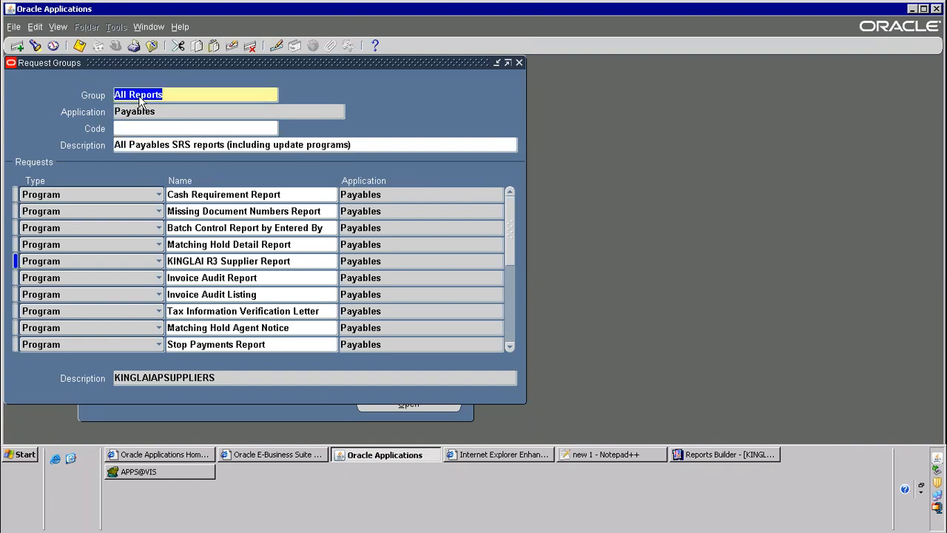
left_click(143, 112)
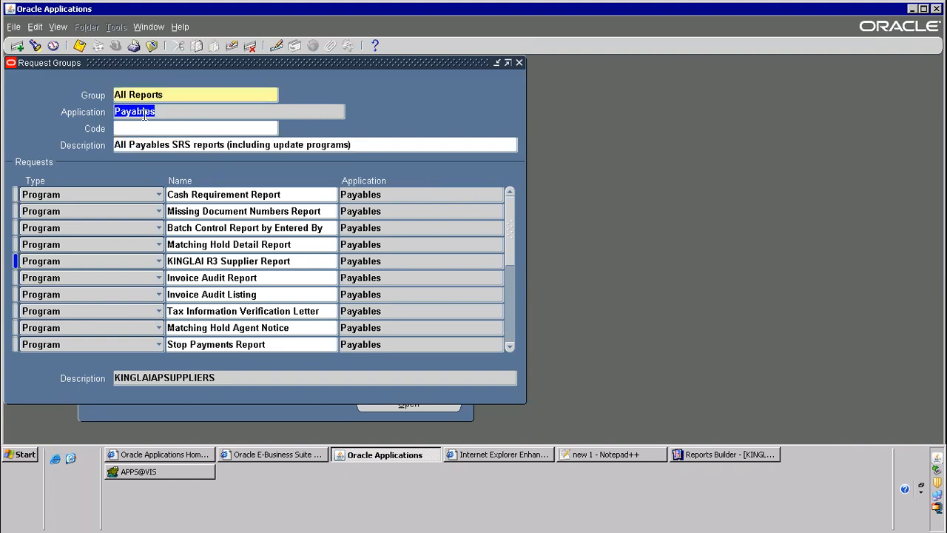
left_click(166, 148)
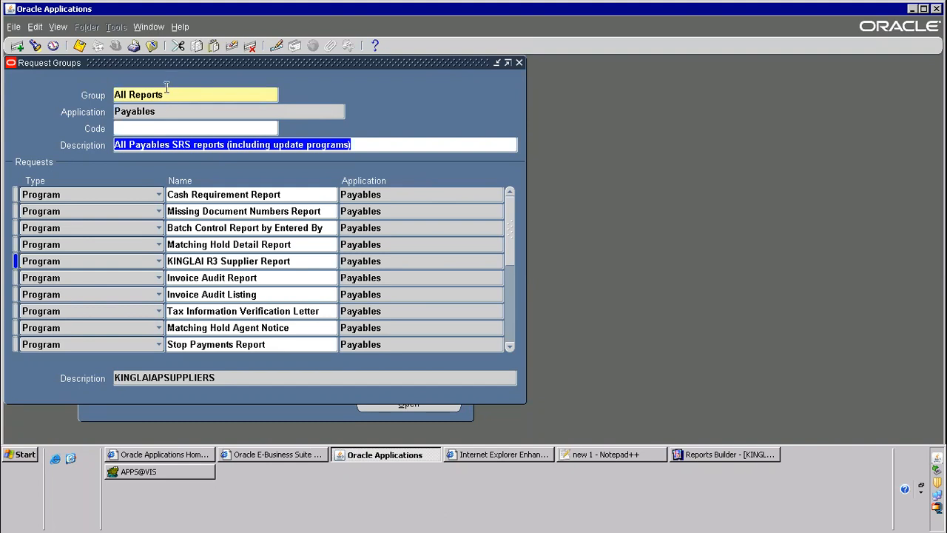
Query request groups named All Reports without an application and browse the matching groups of different applications
key("F11")
type("A")
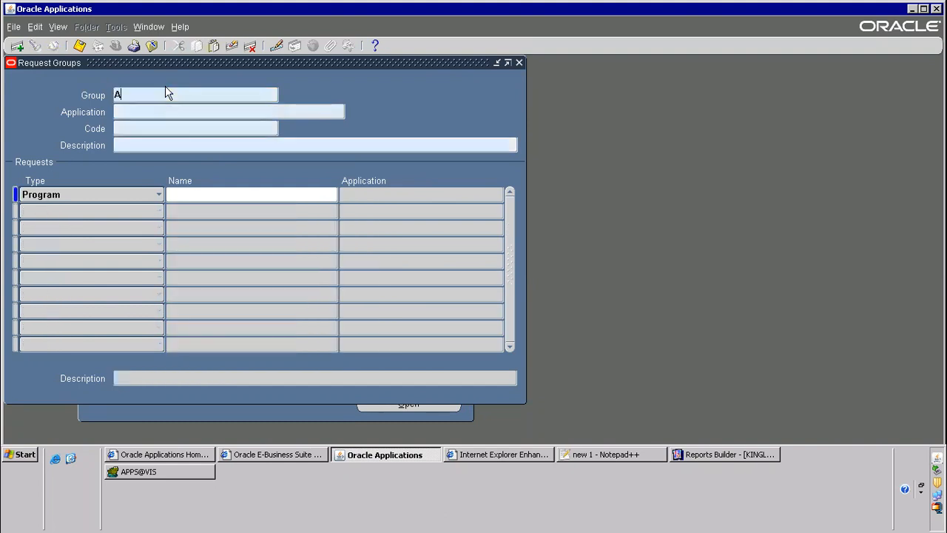
type("ll Reports")
key("ctrl+F11")
key("Down")
key("Down")
key("Down")
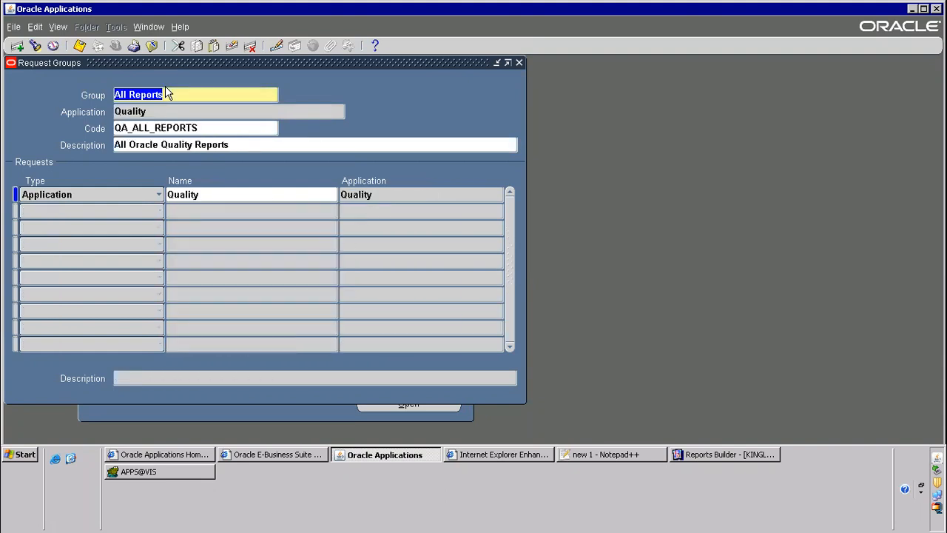
key("Down")
key("Down")
key("Down")
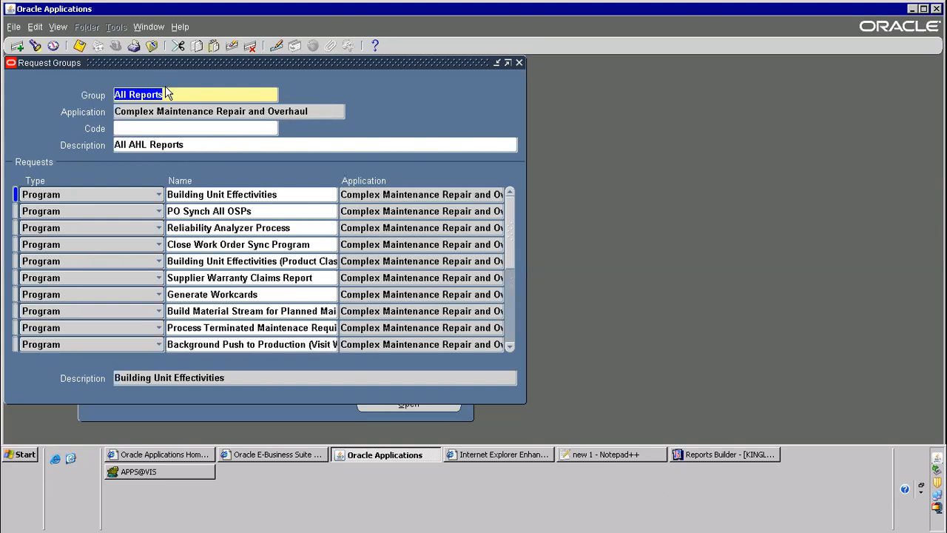
Query the All Reports group for Payables again to check its program rows, and close the form
key("F11")
type("A")
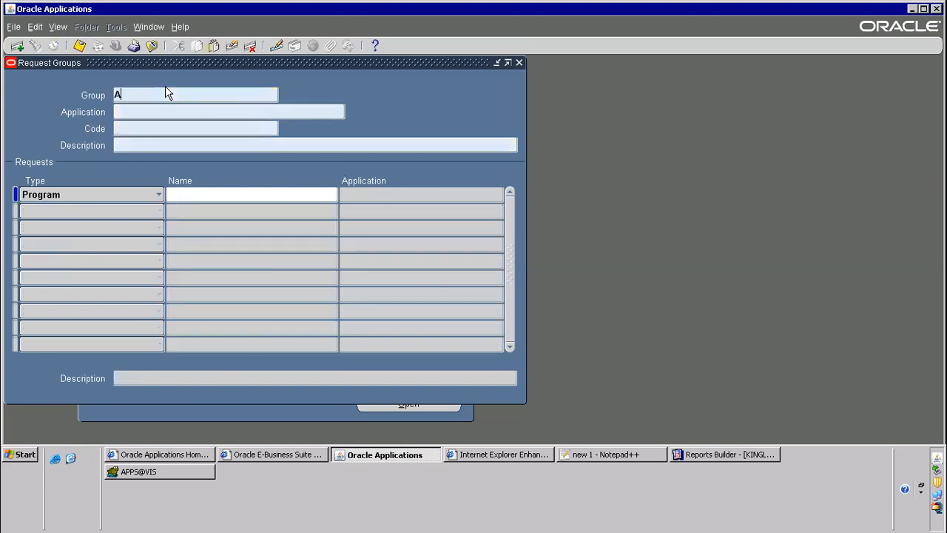
type("ll R")
key("Tab")
type("Payab")
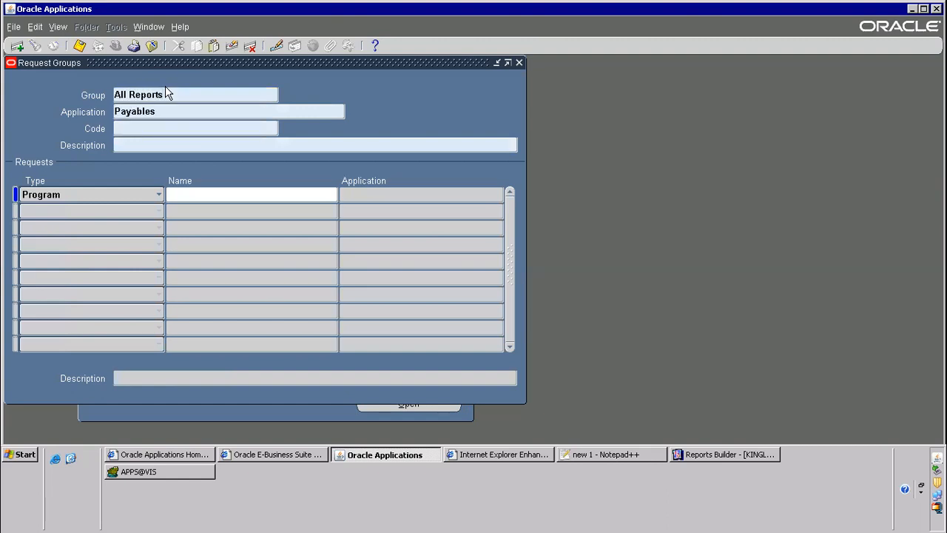
key("ctrl+F11")
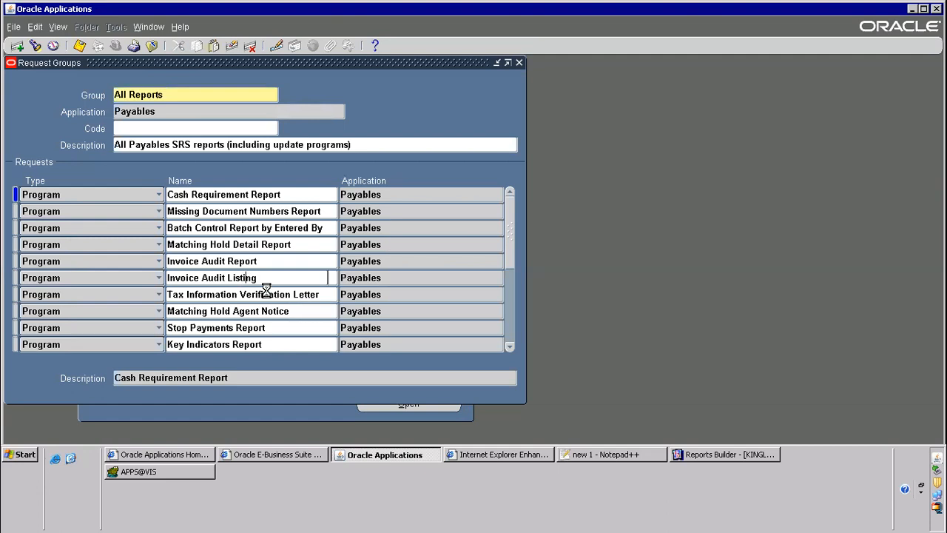
left_click(267, 281)
left_click(241, 230)
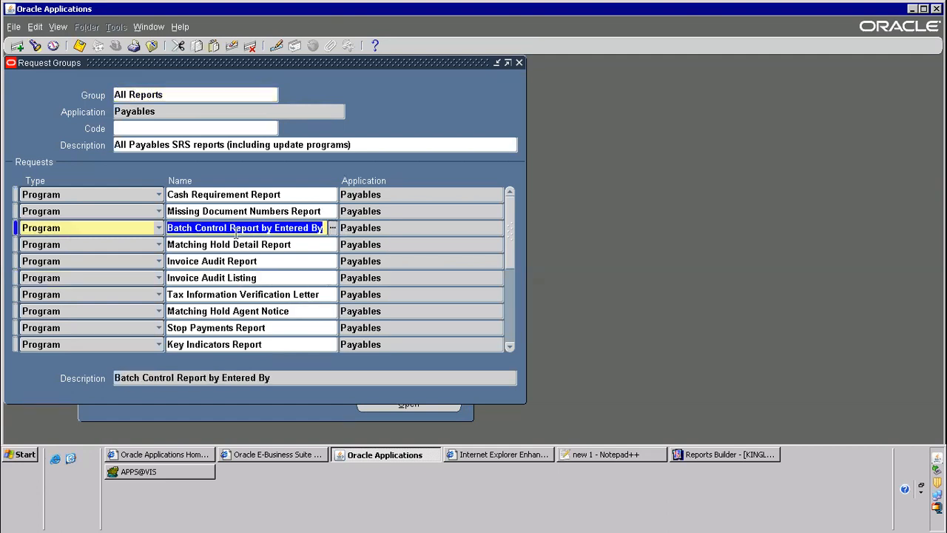
left_click(152, 46)
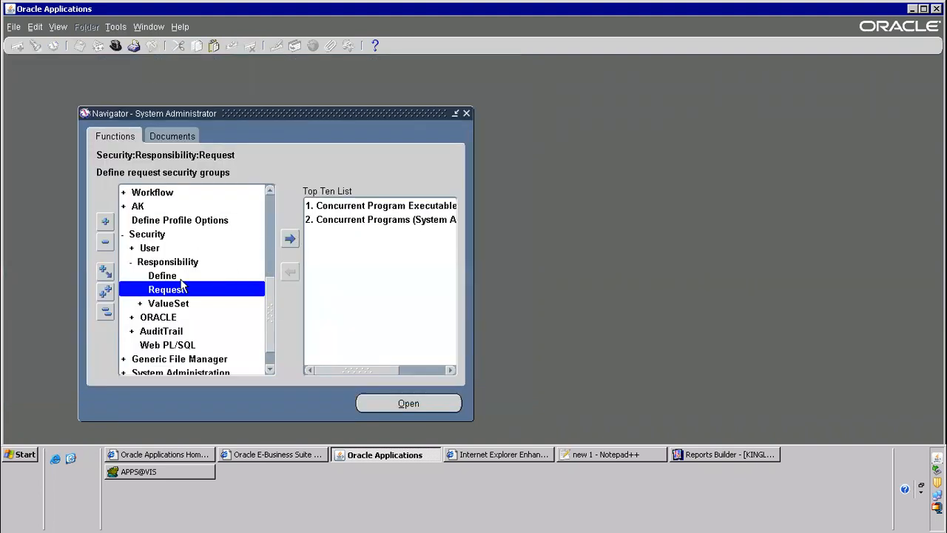
Add the Request Groups and Responsibilities functions to the navigator's Top Ten List
left_click(289, 238)
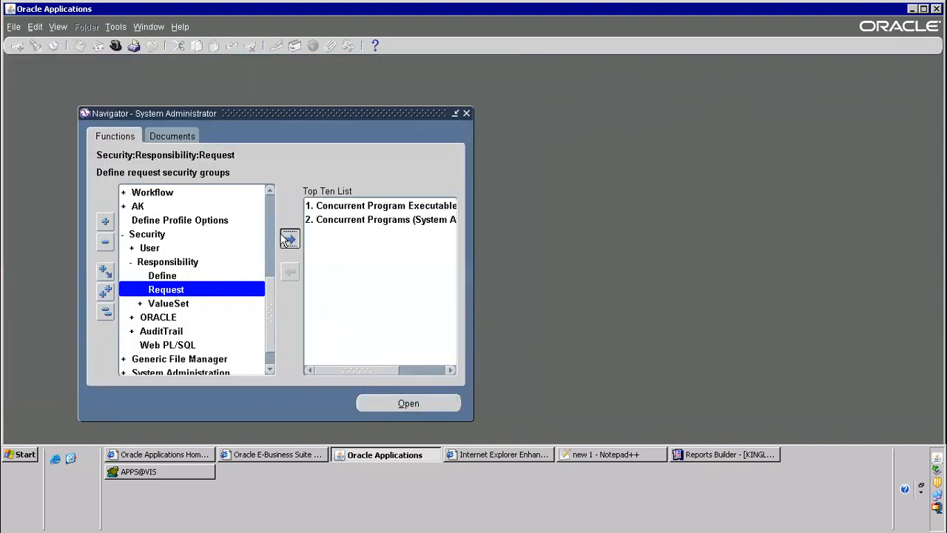
left_click(167, 275)
left_click(290, 241)
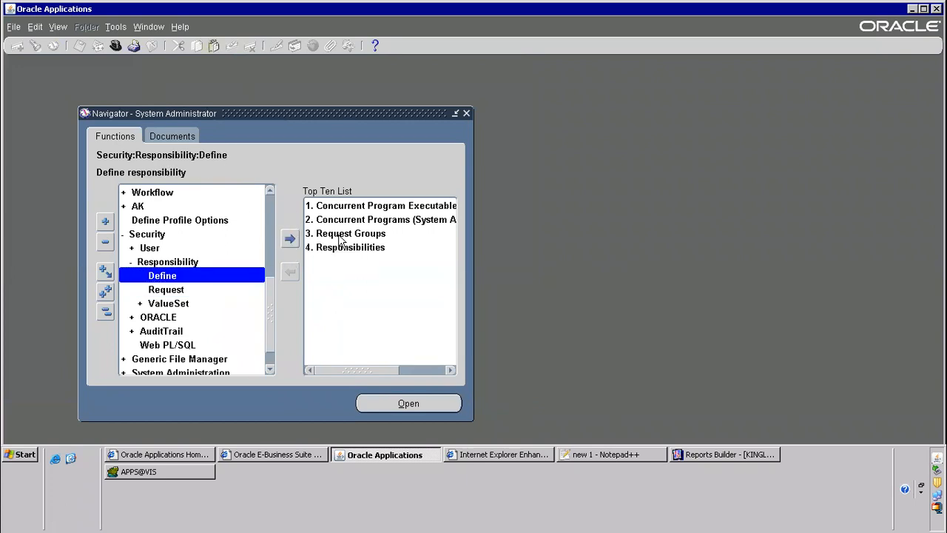
Search the responsibilities for "pay" and switch to the Payables responsibility
left_click(116, 45)
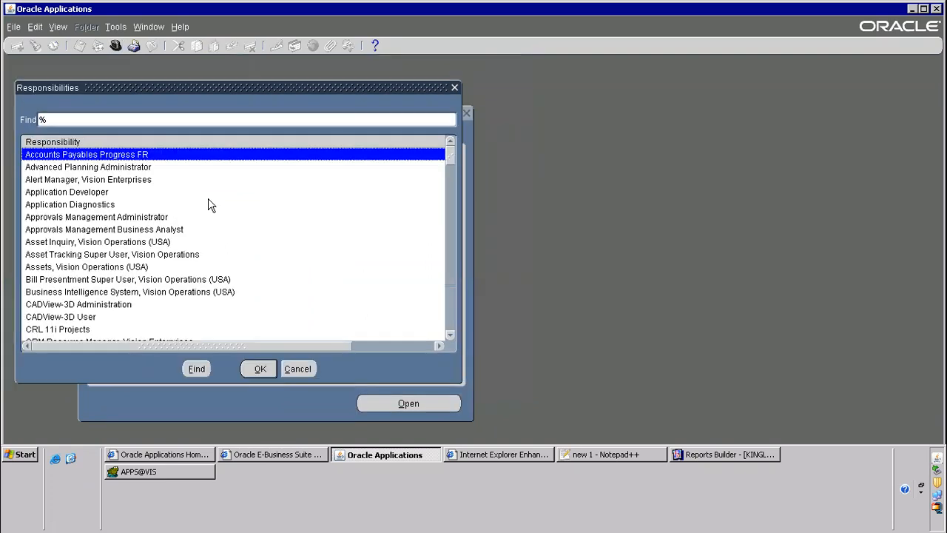
type("pay")
key("Return")
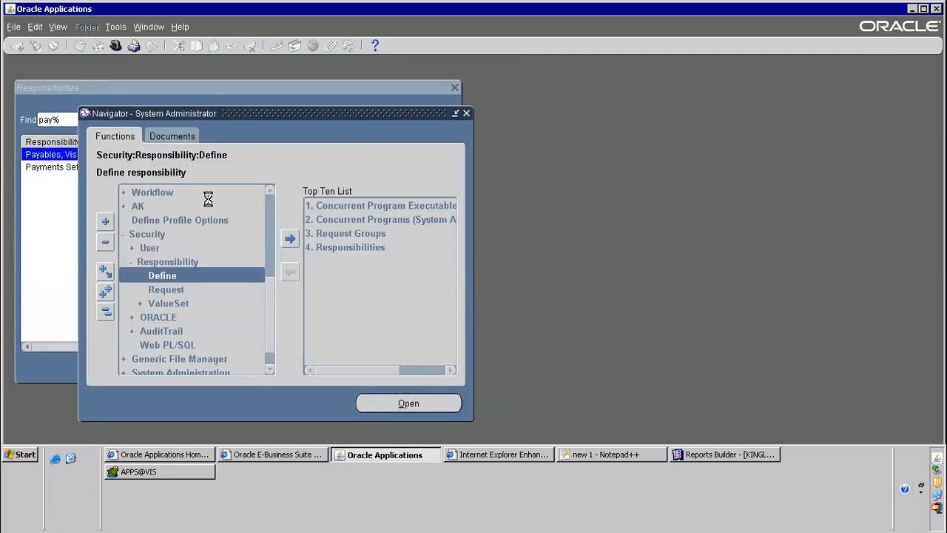
Submit the KINGLAI R3 Supplier Report request without submitting another, and list the requests
key("alt+v")
key("q")
key("alt+n")
type("KINGLAI R3 Supplier Report")
key("Tab")
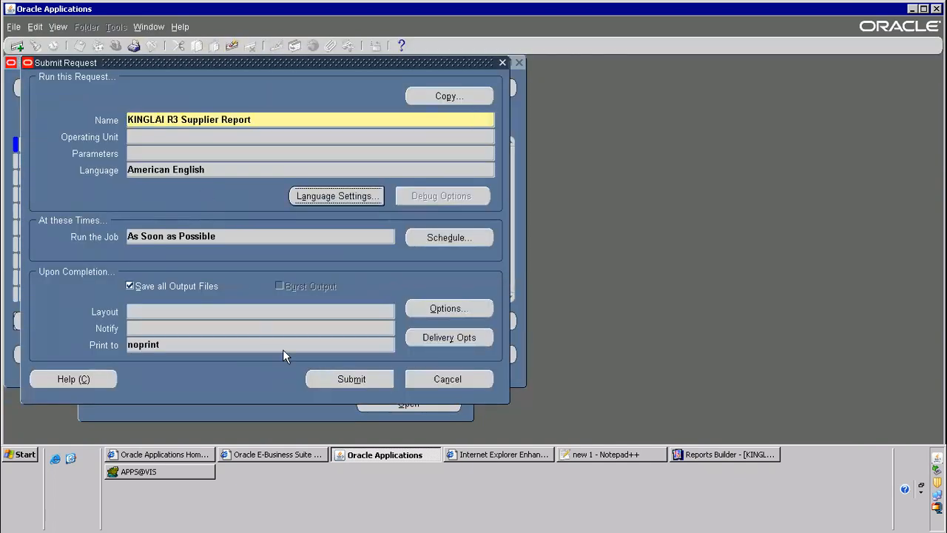
left_click(347, 380)
left_click(517, 318)
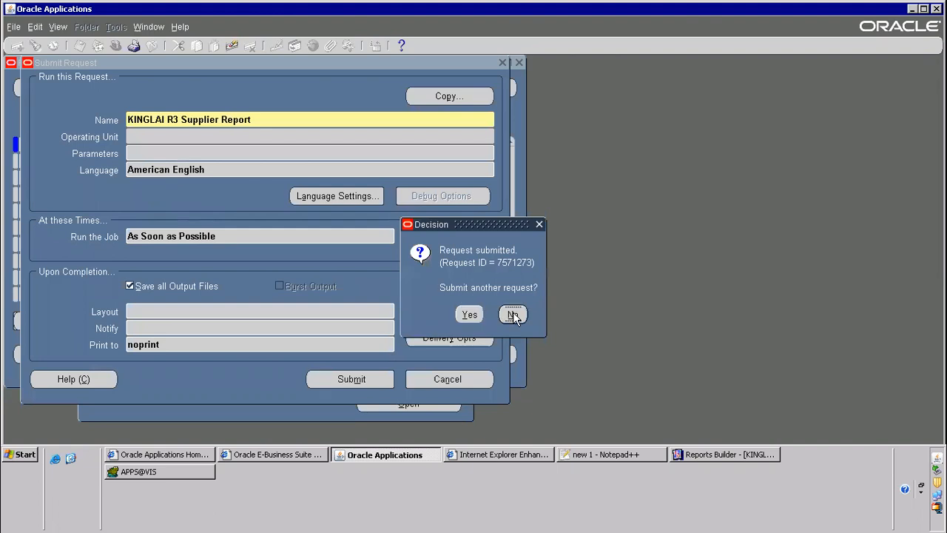
left_click(400, 359)
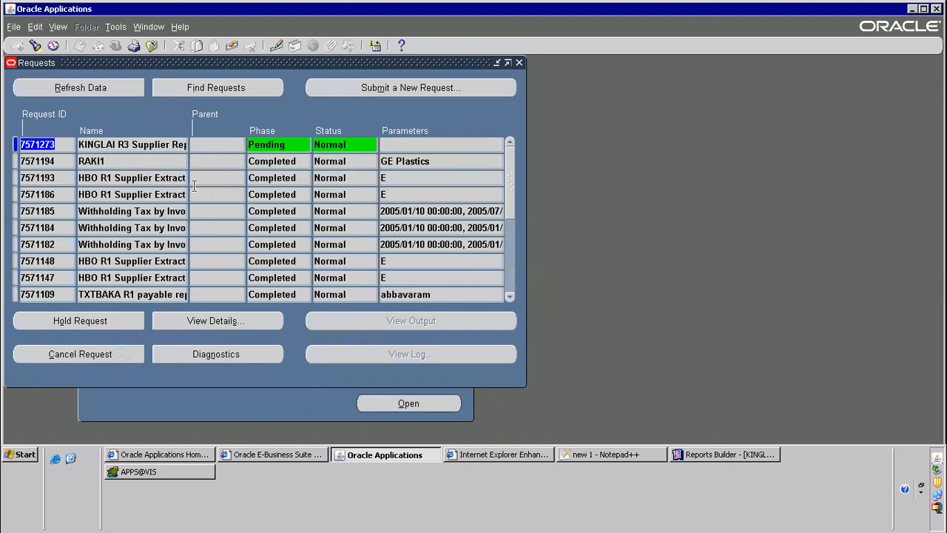
Glance at the notes and the desktop, and refresh the requests list to check the supplier report's phase and status
left_click(616, 454)
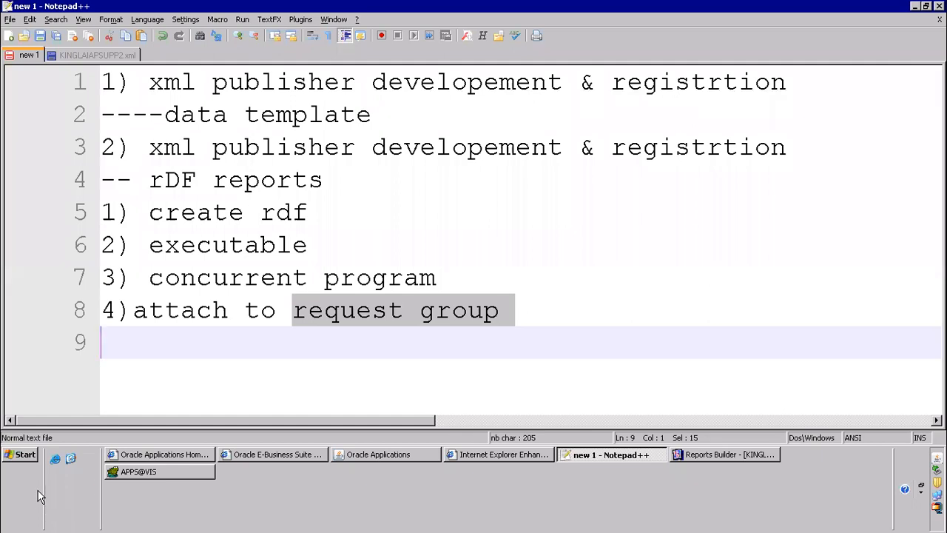
left_click(71, 459)
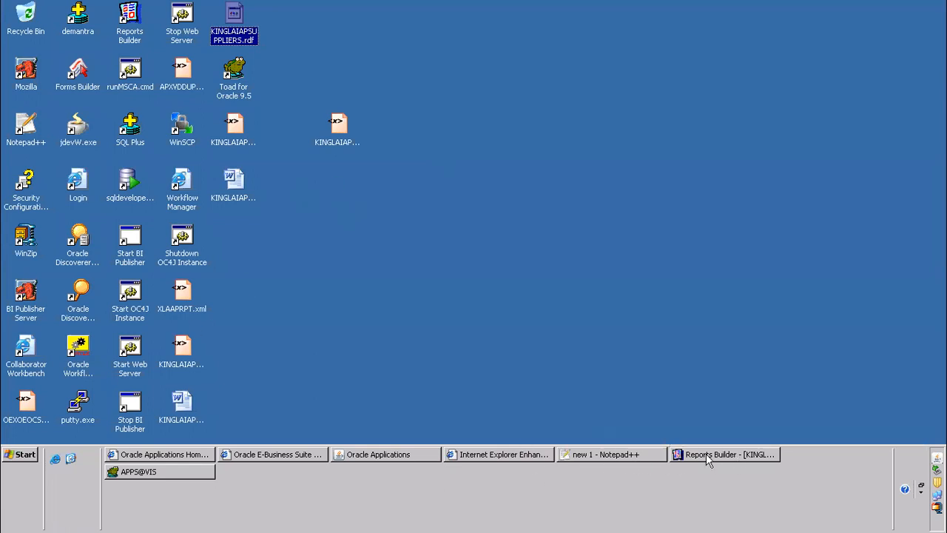
left_click(397, 449)
left_click(82, 89)
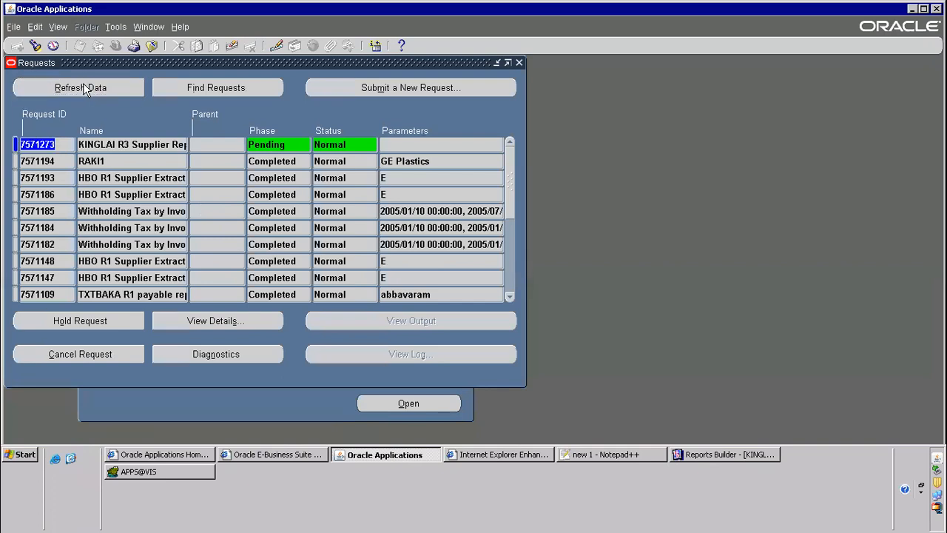
left_click(99, 82)
left_click(114, 86)
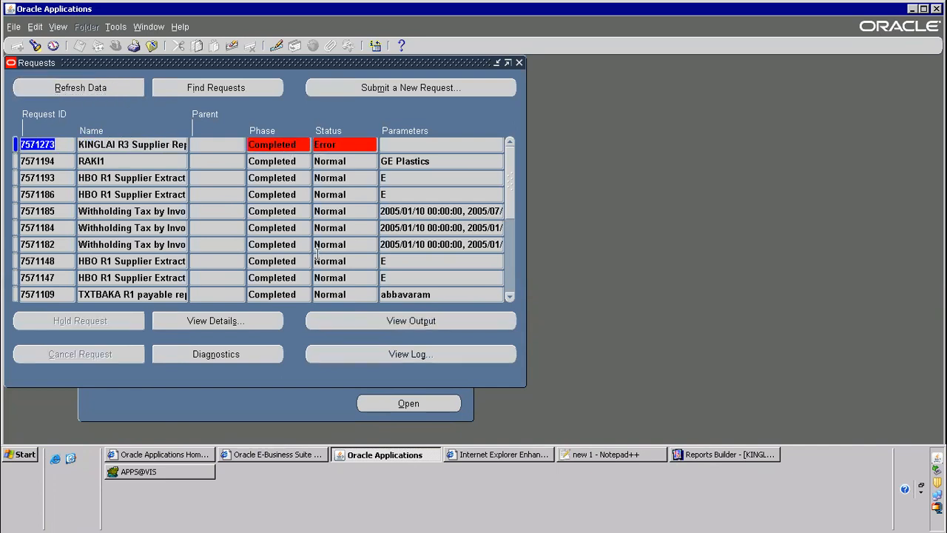
Open the supplier report request's log and copy the path /oraAS/oracle/VIS/fs1/EBSapps/appl/ap/12.0.0/reports/US/
left_click(389, 353)
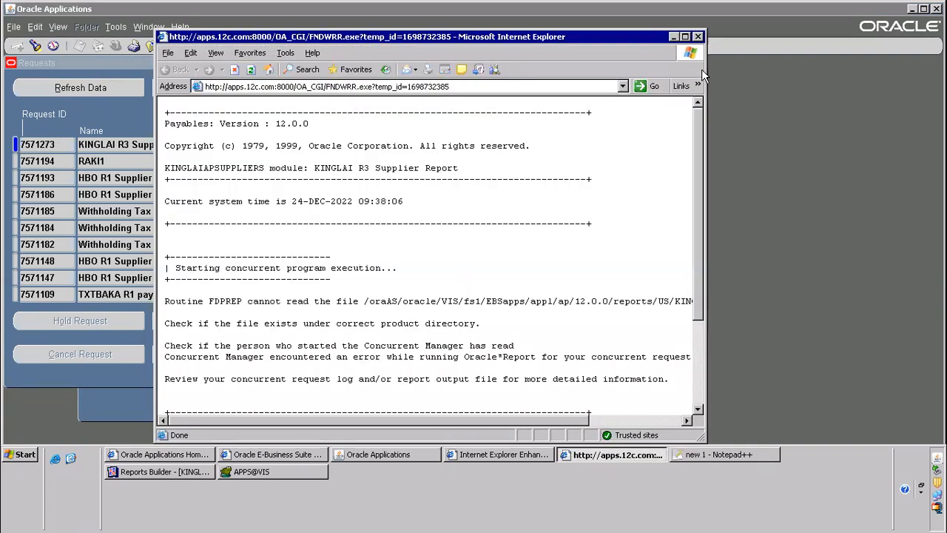
left_click(685, 37)
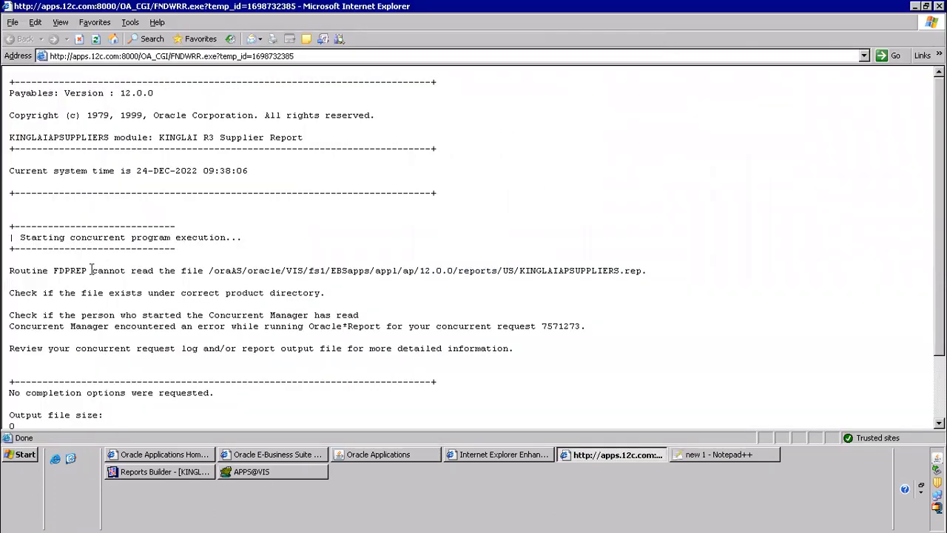
left_click_drag(131, 271, 203, 270)
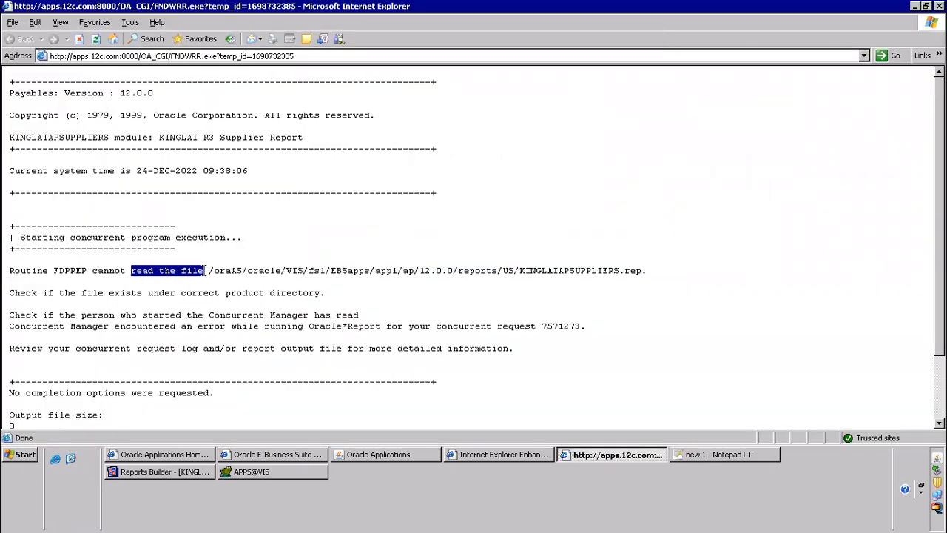
left_click_drag(92, 271, 520, 271)
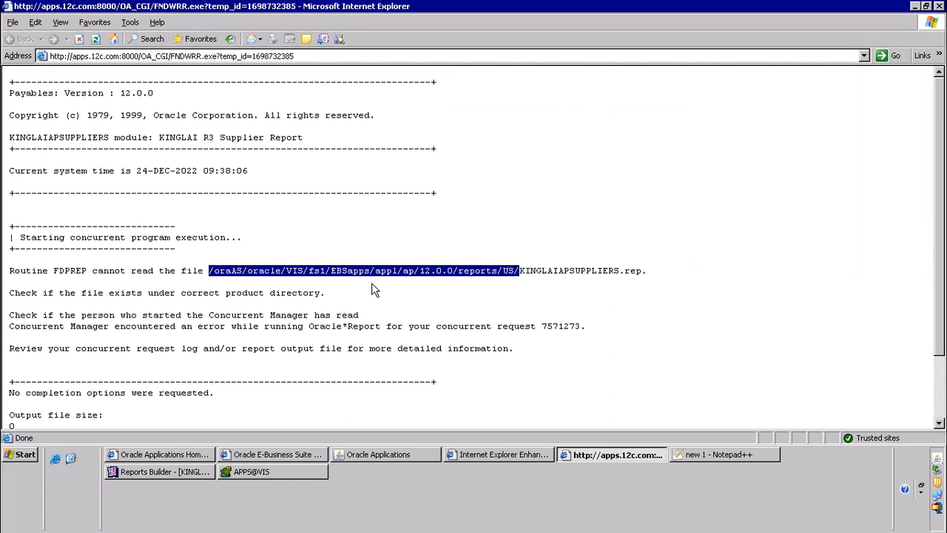
right_click(412, 272)
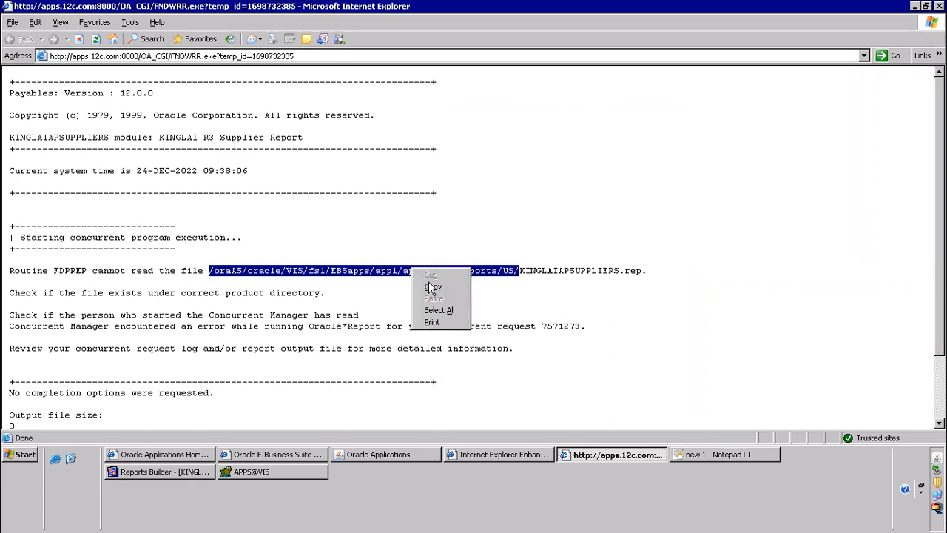
left_click(452, 282)
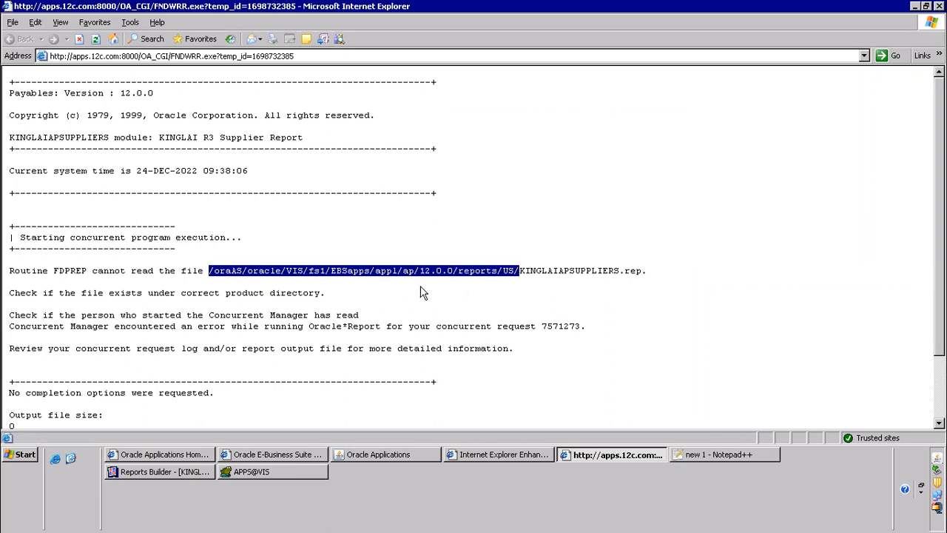
Launch WinSCP from the desktop and enter the host name apps.12c.com, taken from the Oracle home page address
left_click(71, 458)
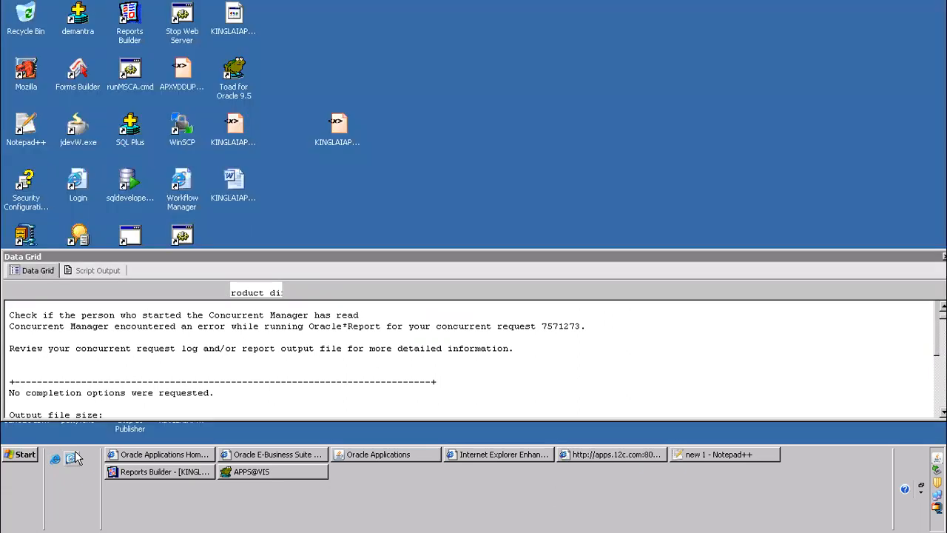
left_click(183, 142)
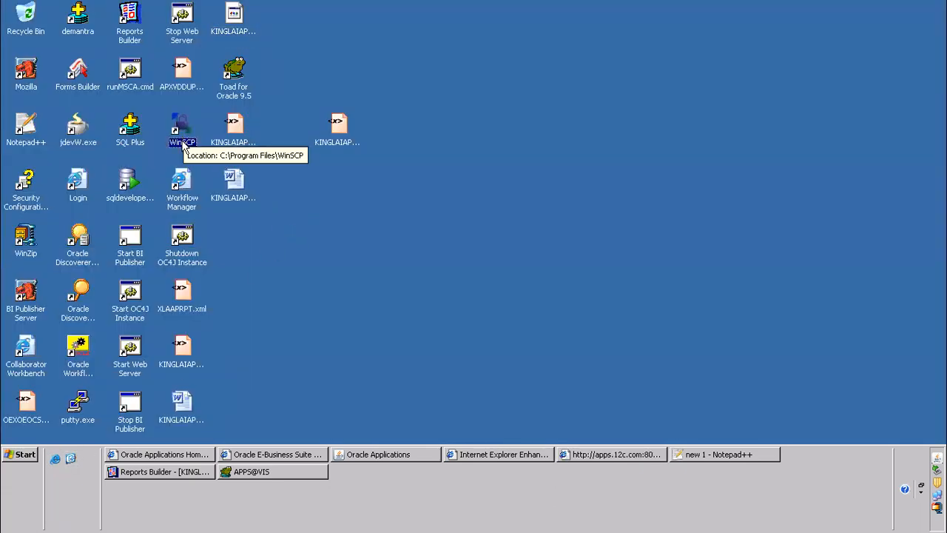
double_click(184, 144)
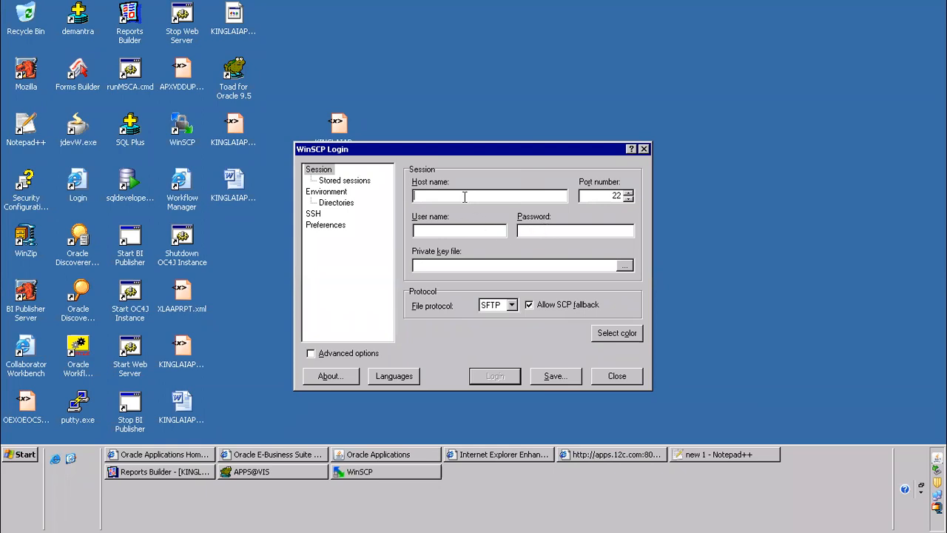
left_click(169, 456)
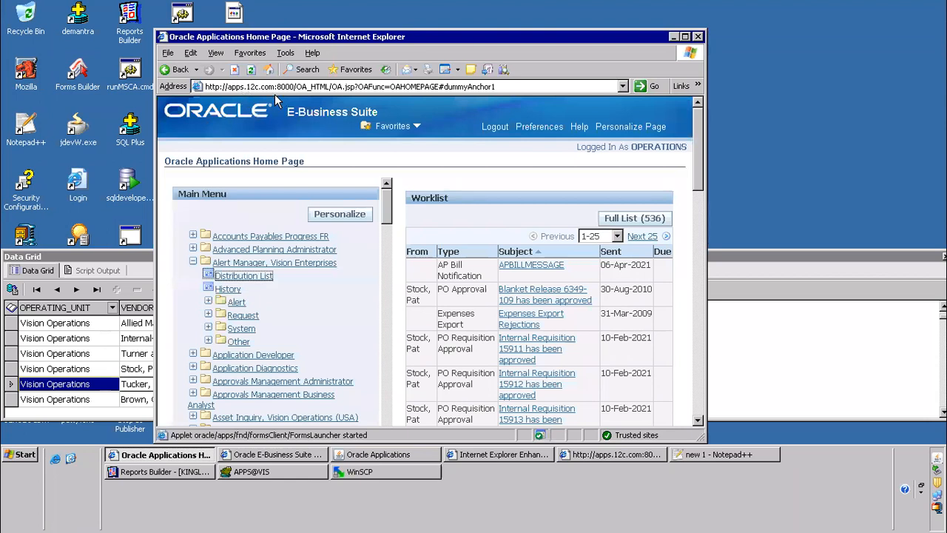
key("alt+Tab")
type("apps")
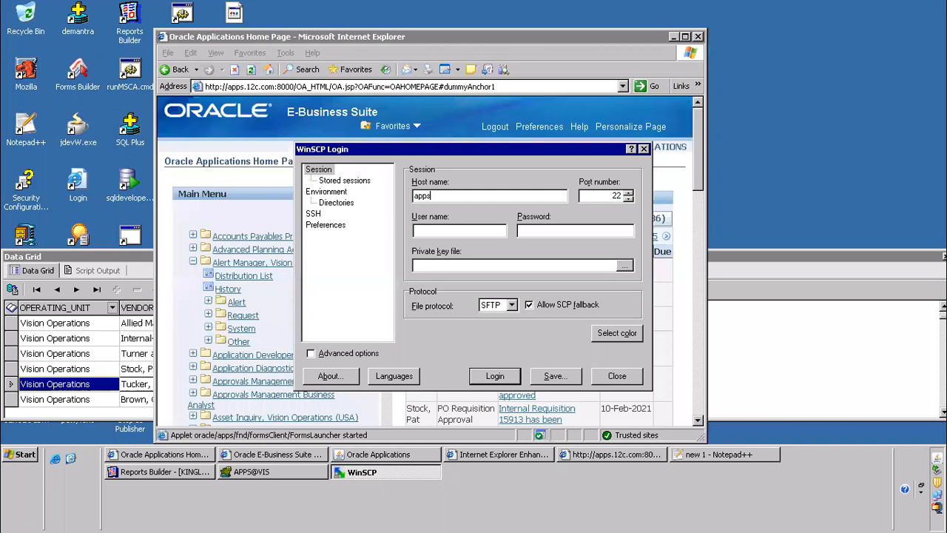
type(".12c.com")
Log in as applmgr with the account password and add the server's host key to the cache
key("Tab")
key("Return")
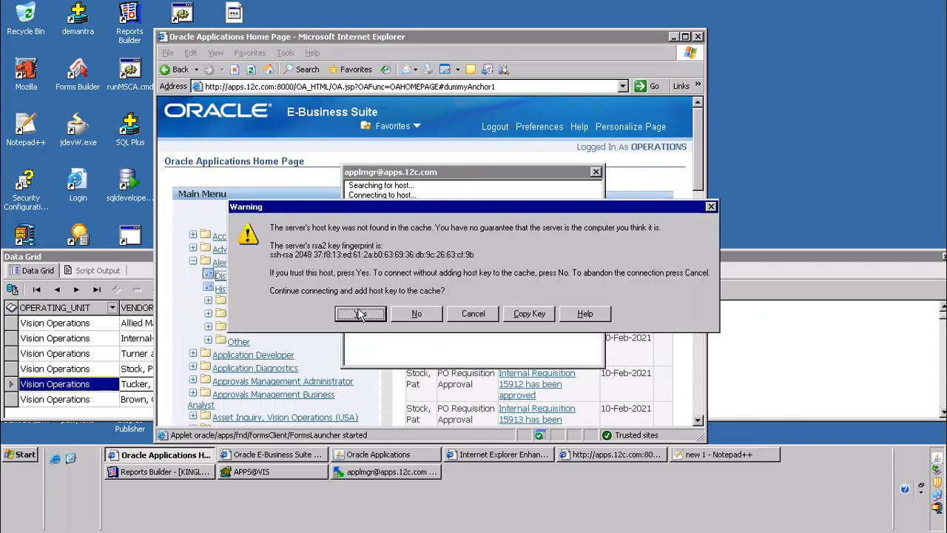
left_click(360, 314)
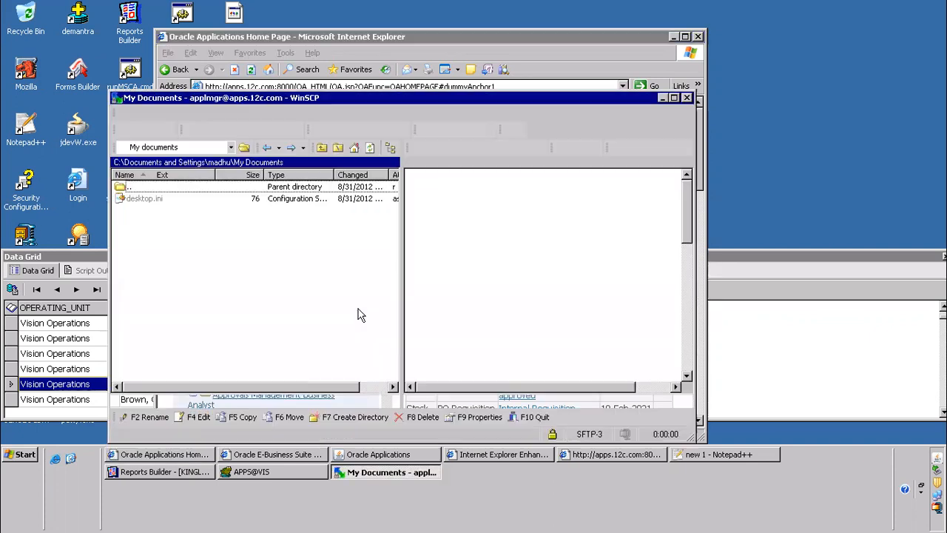
Maximize the WinSCP window and open the remote directory /oraAS/oracle/VIS/fs1/EBSapps/appl/ap/12.0.0/reports/US/
left_click(675, 98)
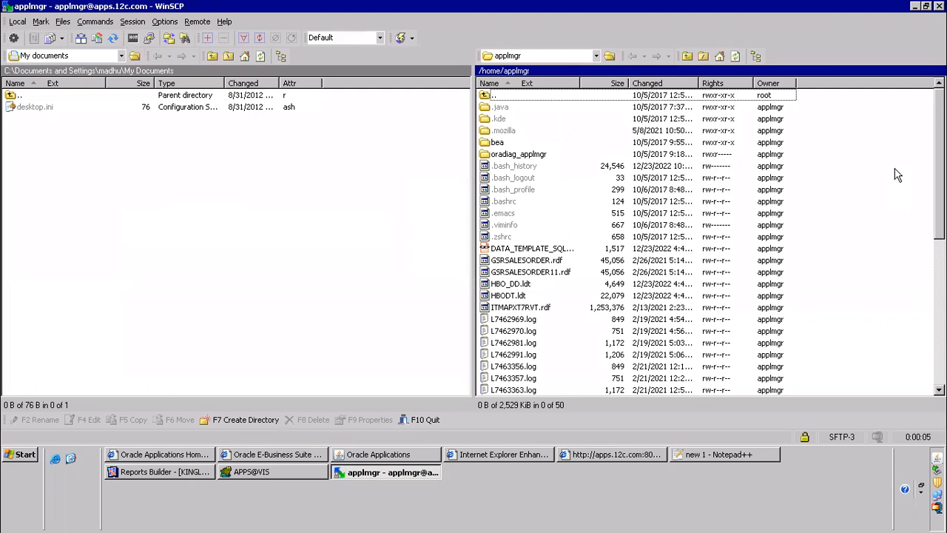
key("ctrl+o")
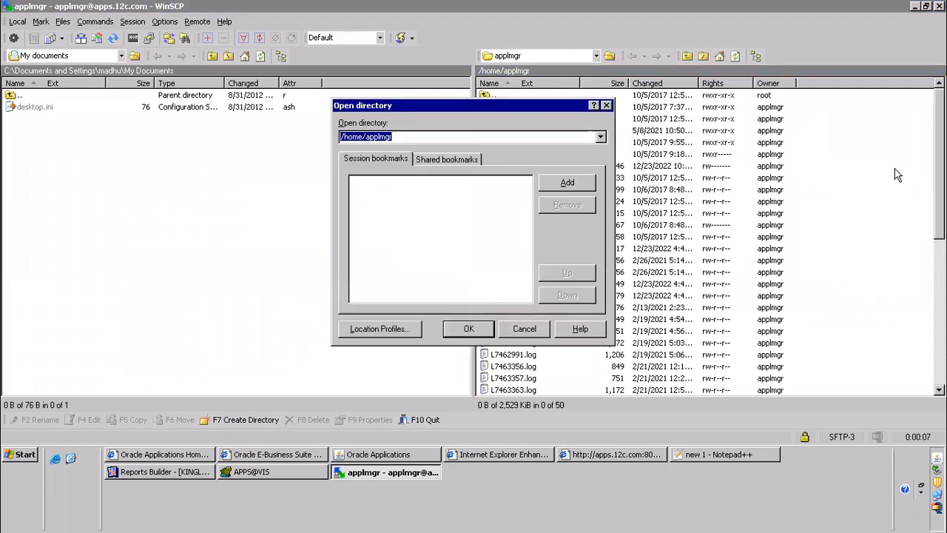
key("ctrl+v")
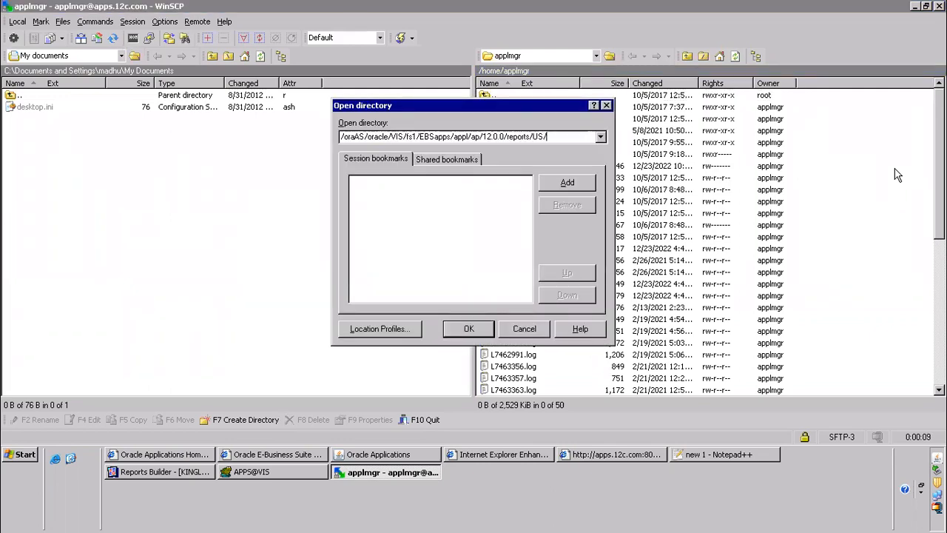
left_click(471, 331)
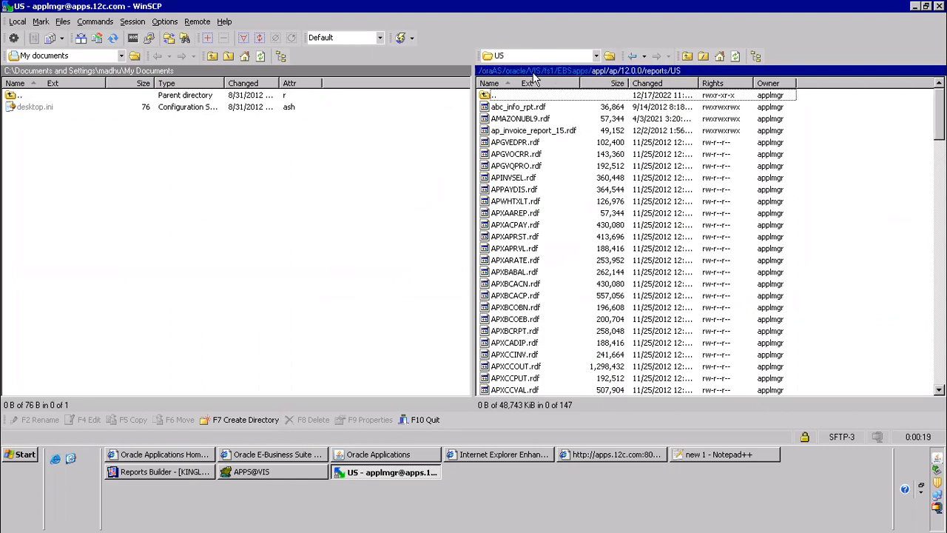
Close the Enhanced Security Configuration browser window, recheck the request log and requests list, and return to WinSCP
left_click(481, 454)
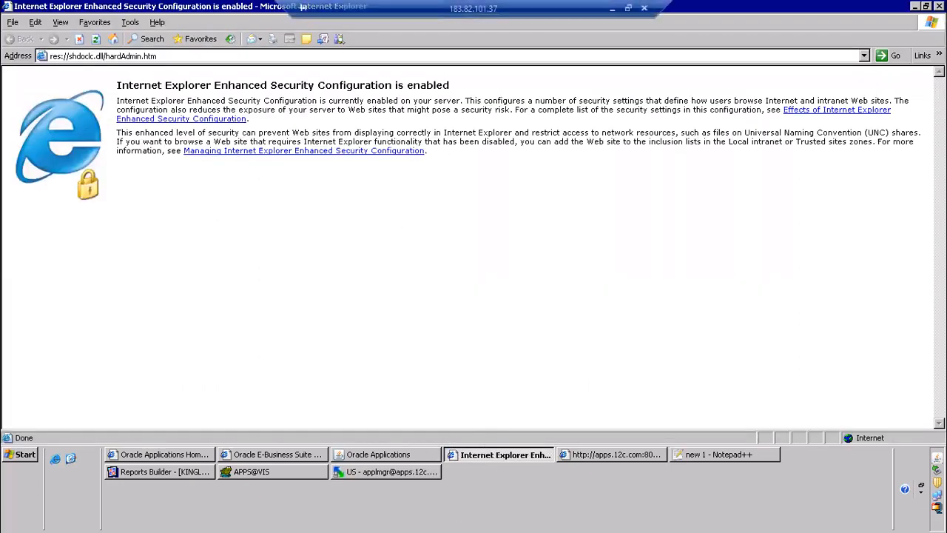
left_click(939, 5)
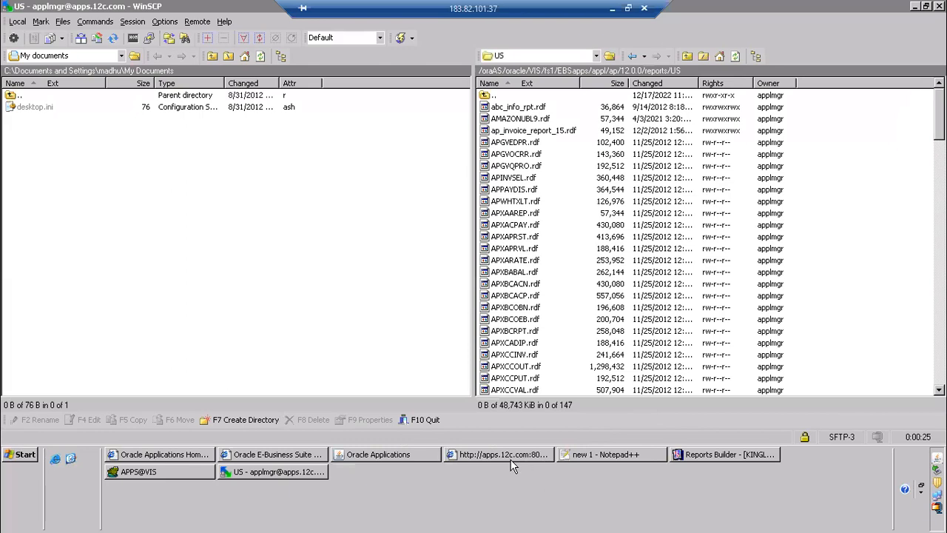
left_click(512, 460)
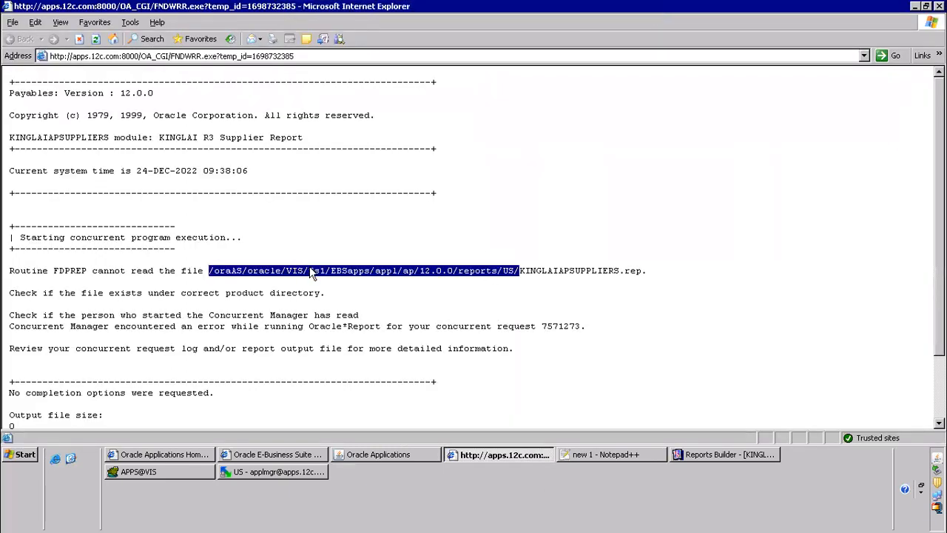
left_click(365, 455)
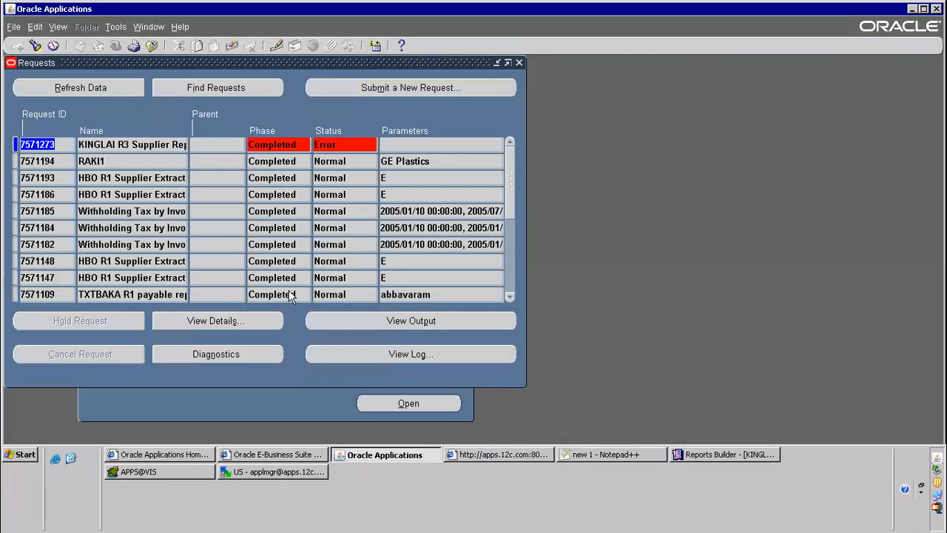
left_click(224, 474)
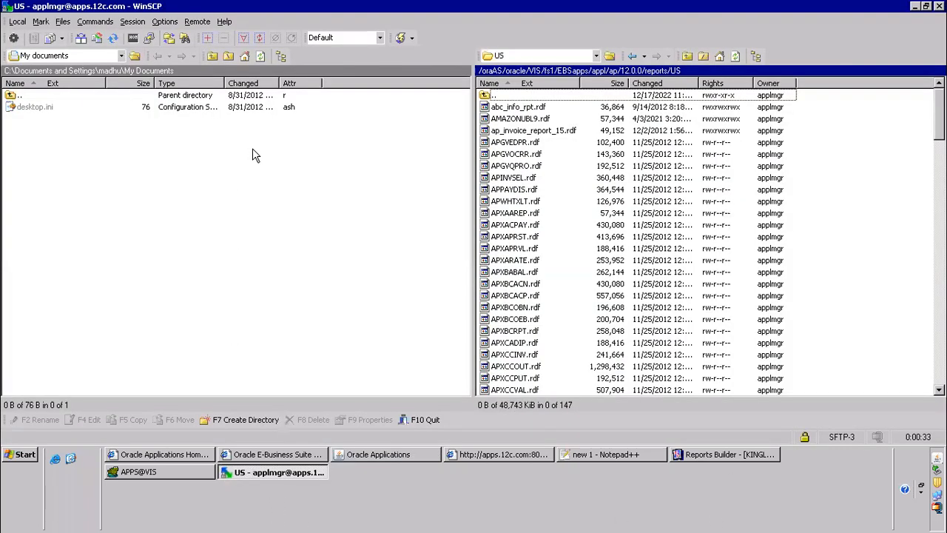
Show the local Desktop folder in WinSCP and sort its files by changed date, oldest first
left_click(121, 56)
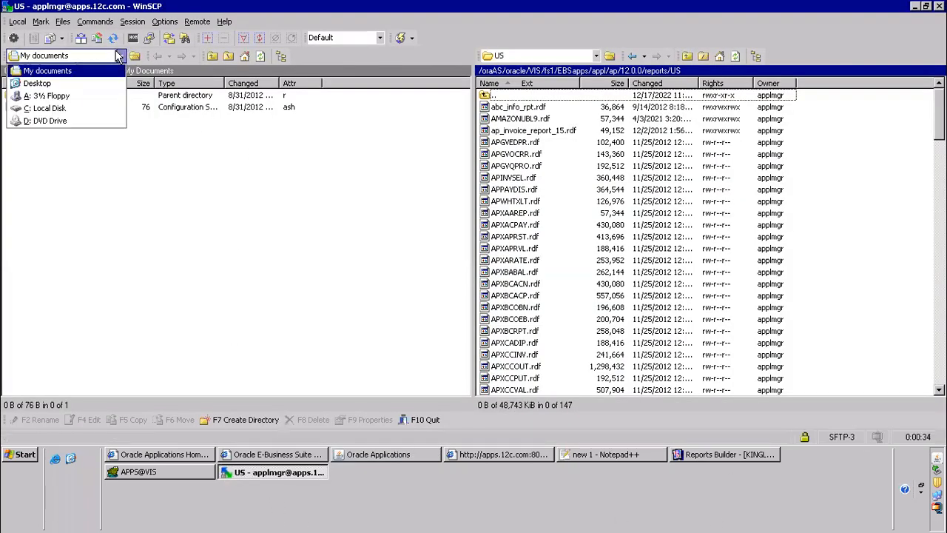
left_click(30, 84)
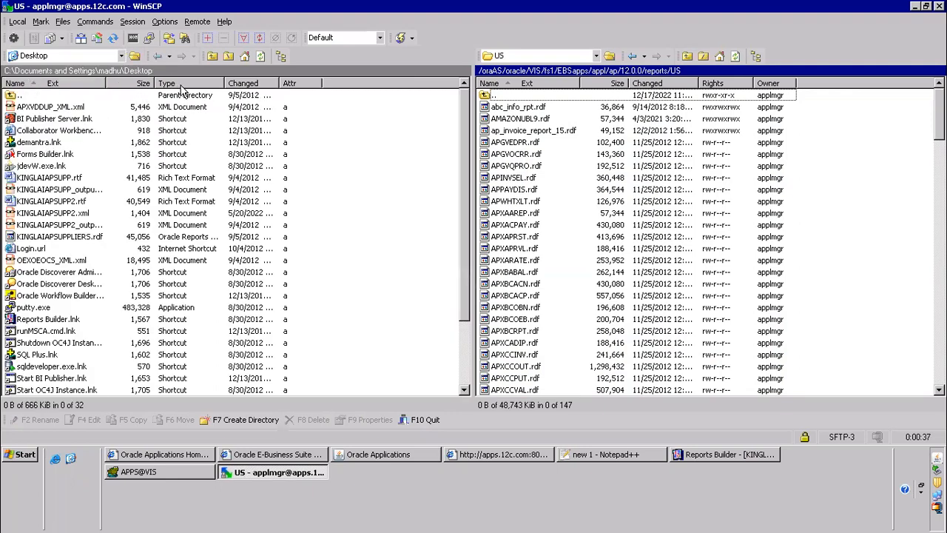
left_click(243, 83)
left_click(65, 110)
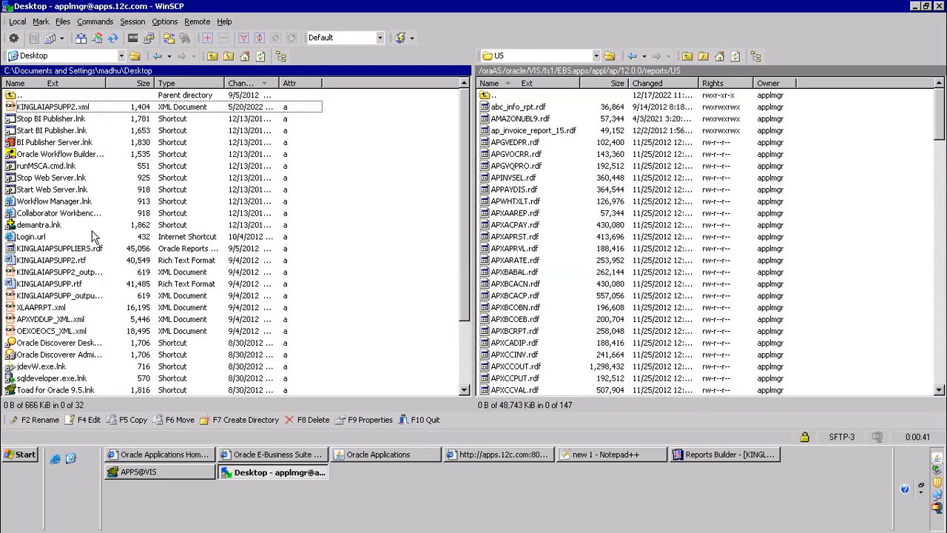
left_click(235, 84)
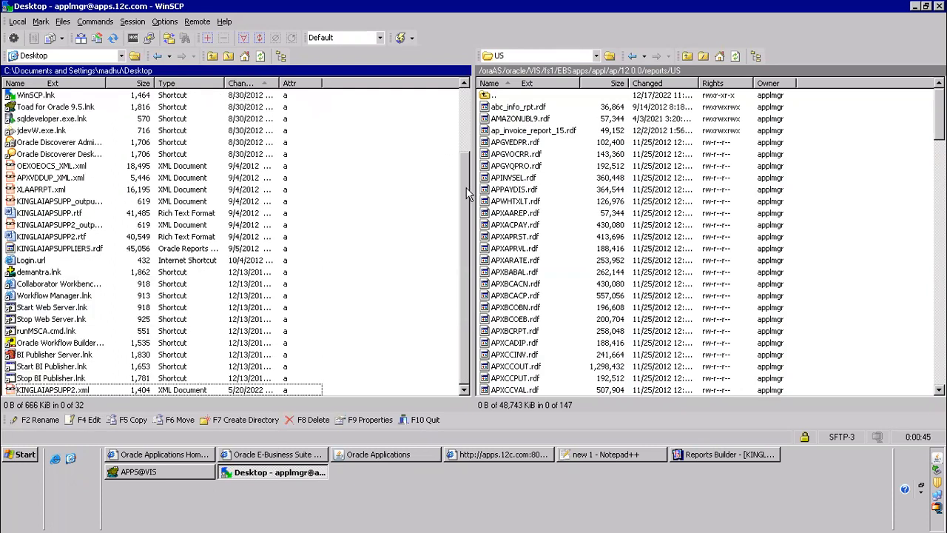
Widen the local Name column and copy KINGLAIAPSUPPLIERS.rdf from the Desktop to the remote reports/US directory
left_click(44, 259)
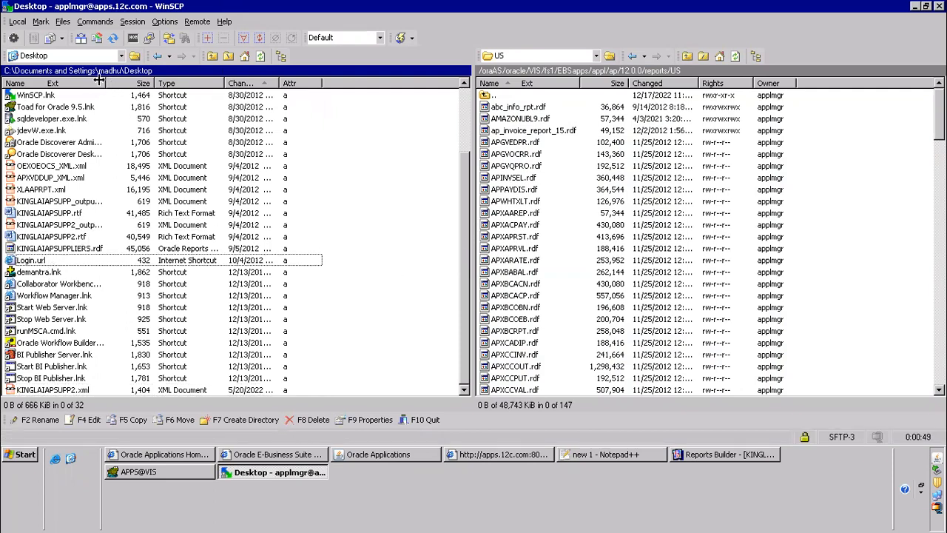
left_click_drag(106, 84, 275, 84)
left_click_drag(73, 254, 824, 207)
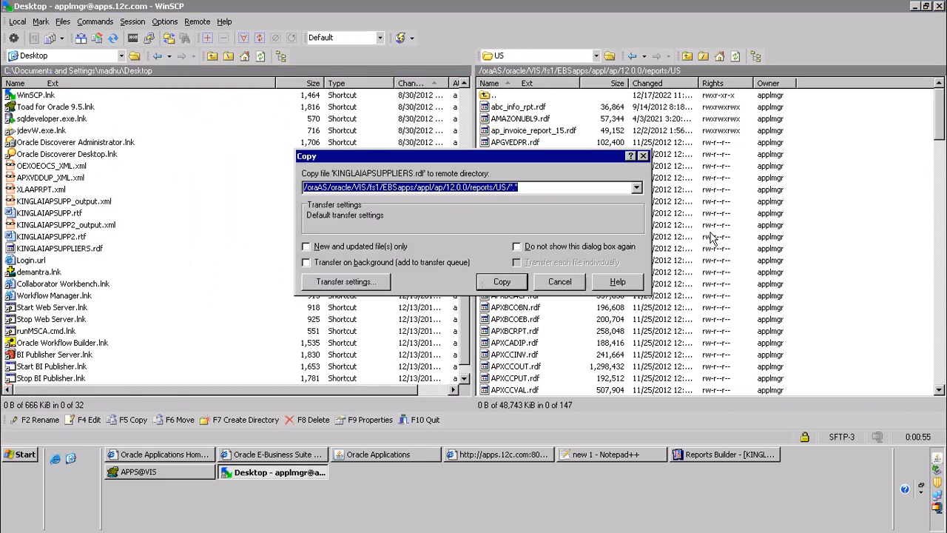
left_click(506, 283)
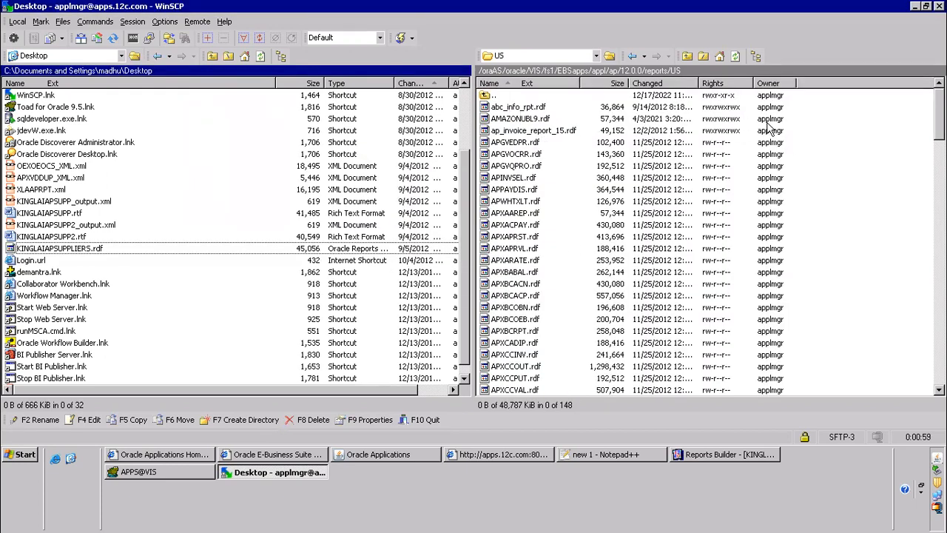
Locate KINGLAIAPSUPPLIERS.rdf in the remote US directory and set its octal permissions to 777
left_click_drag(939, 112, 940, 357)
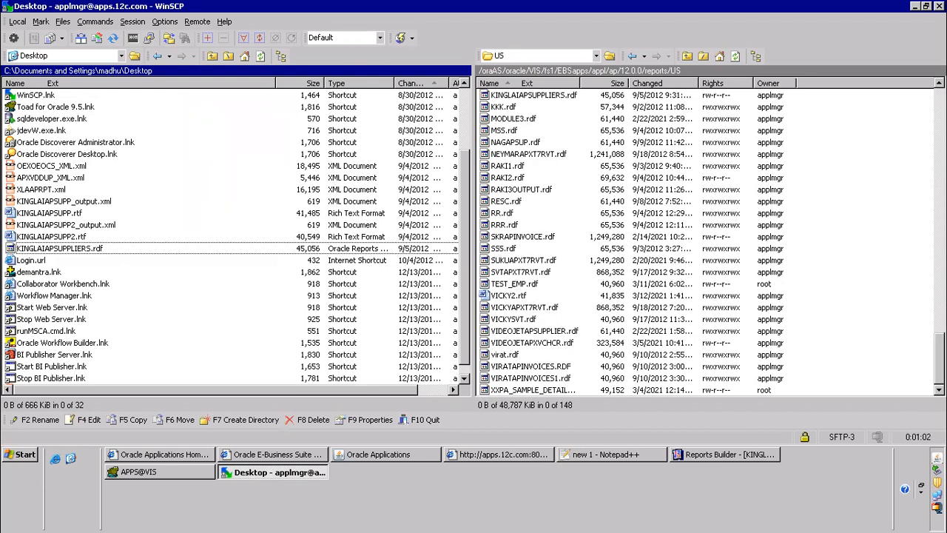
left_click(717, 299)
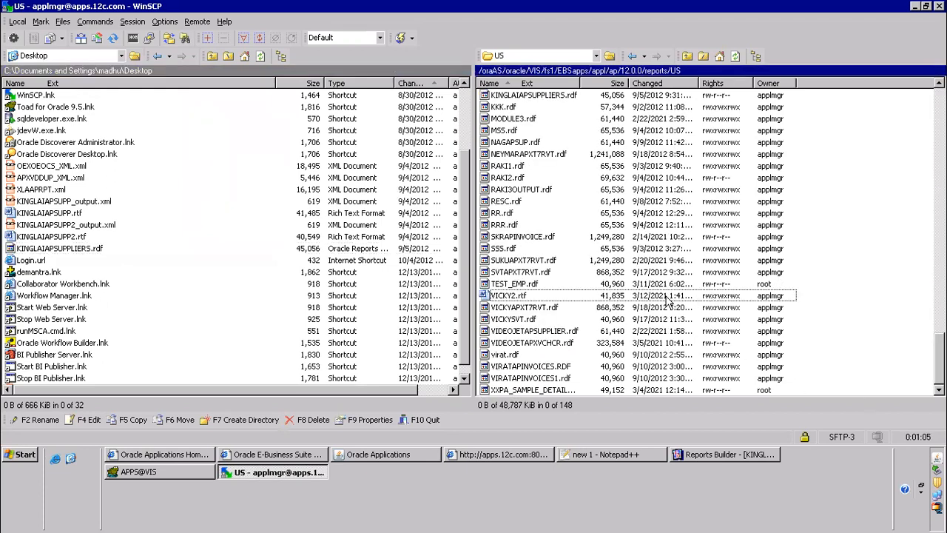
left_click(516, 167)
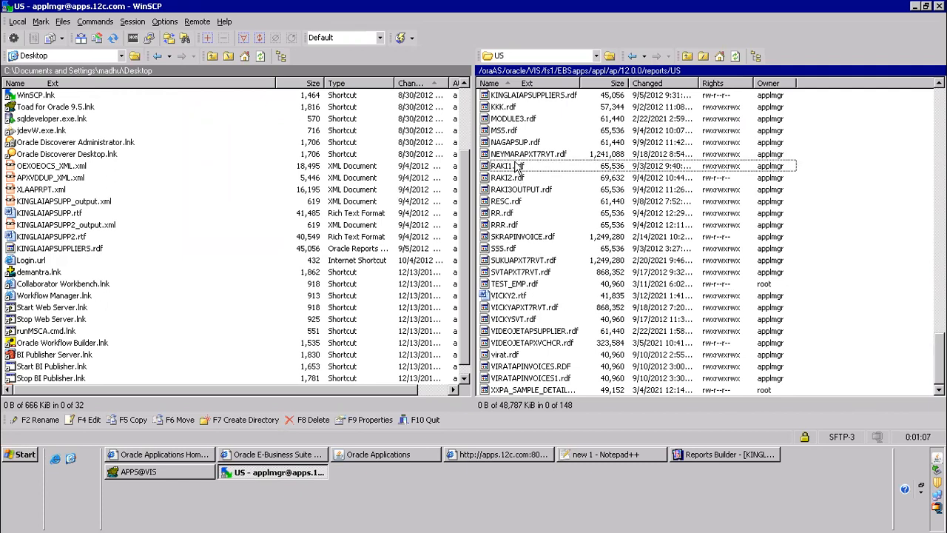
key("Page_Up")
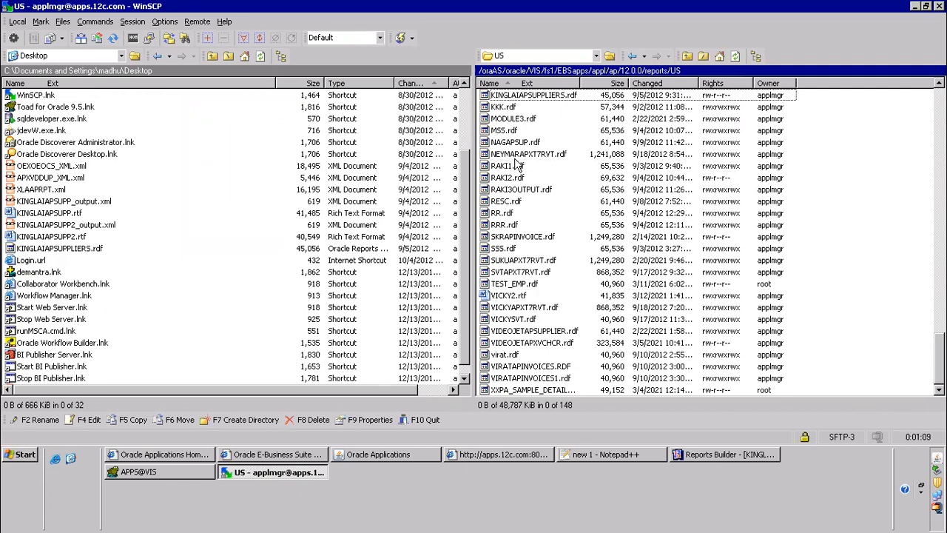
right_click(560, 95)
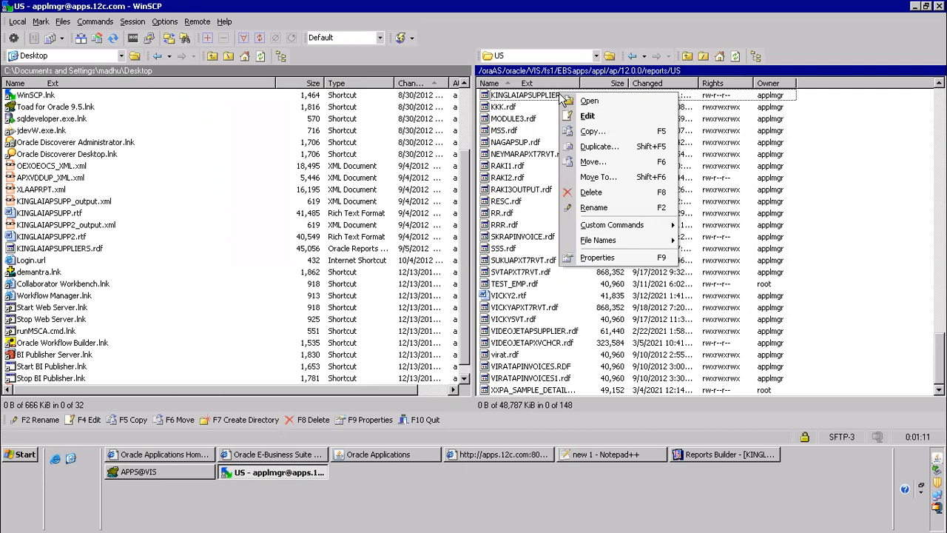
left_click(592, 260)
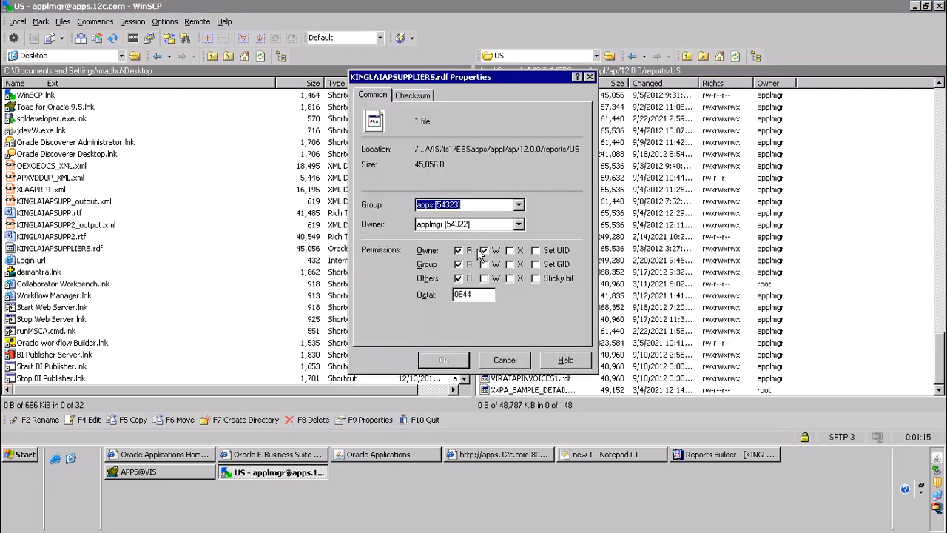
left_click(484, 278)
left_click(485, 265)
double_click(481, 296)
type("777")
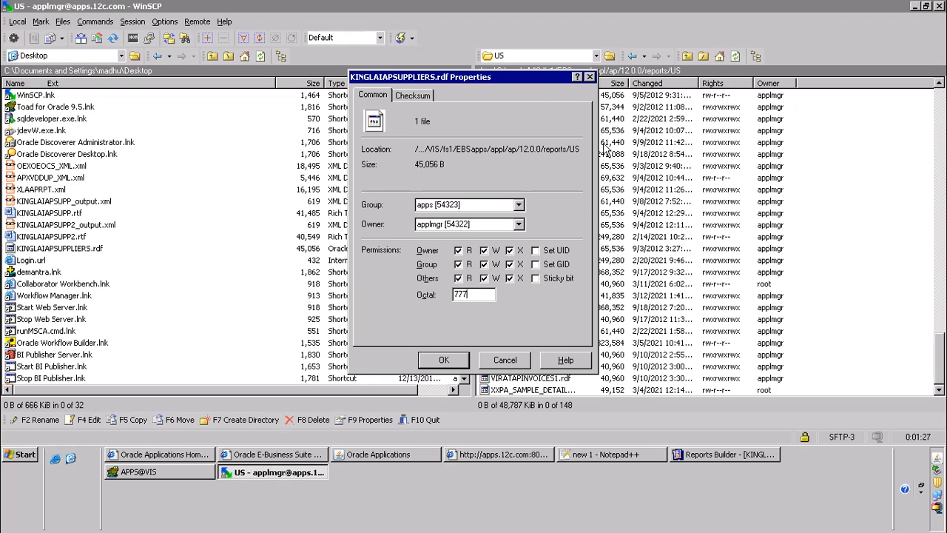
left_click(444, 360)
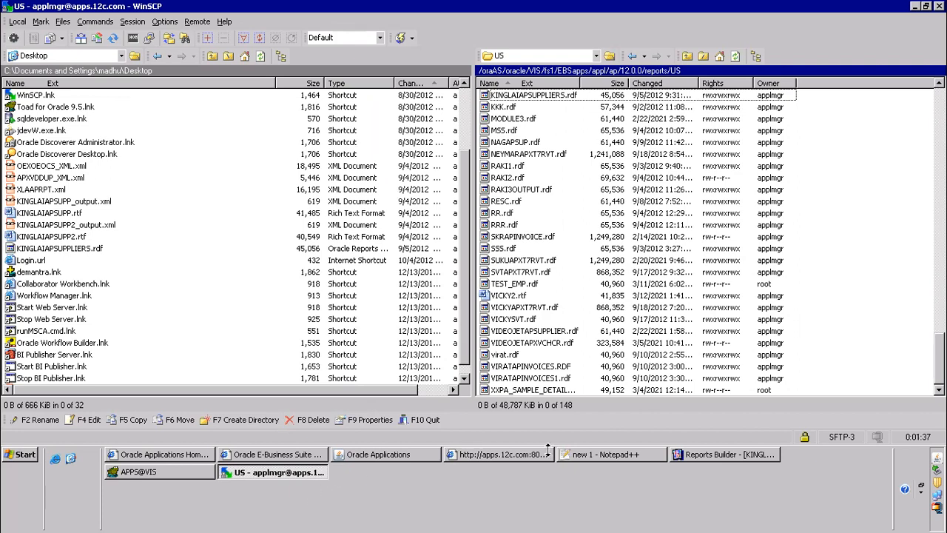
Switch to Oracle Applications and resubmit KINGLAI R3 Supplier Report as a single request copied from the prior requests
left_click(410, 450)
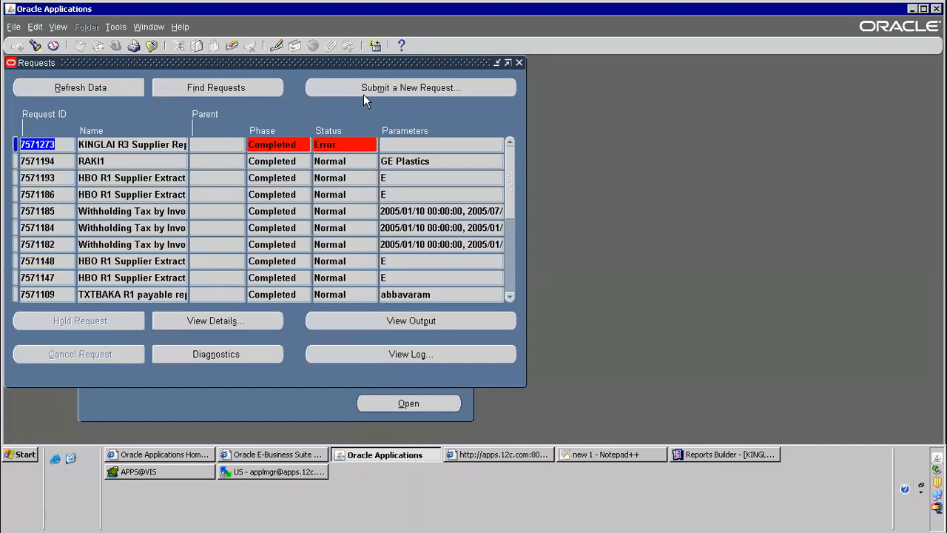
left_click(364, 94)
left_click(266, 299)
left_click(450, 99)
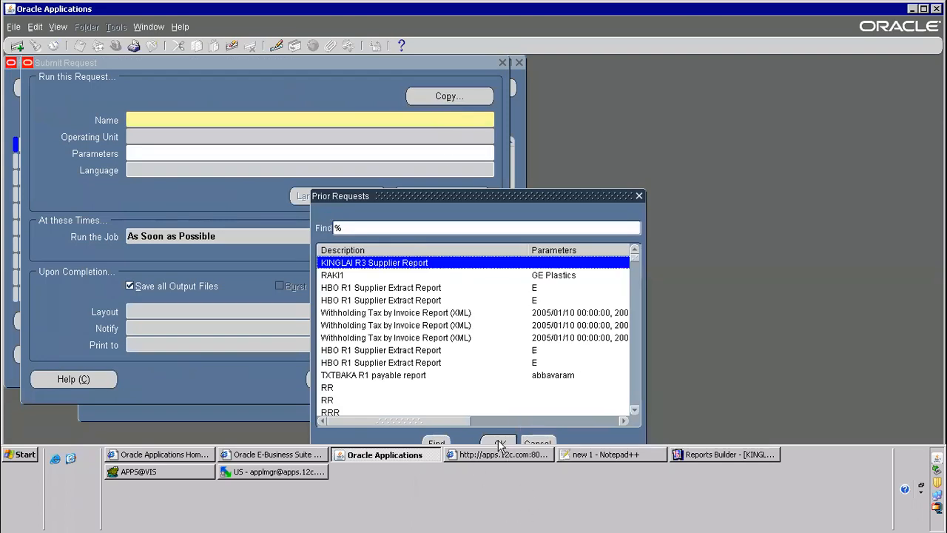
left_click(501, 442)
left_click(346, 377)
left_click(510, 314)
Refresh the requests list repeatedly to follow the new KINGLAI R3 Supplier Report request
left_click(116, 92)
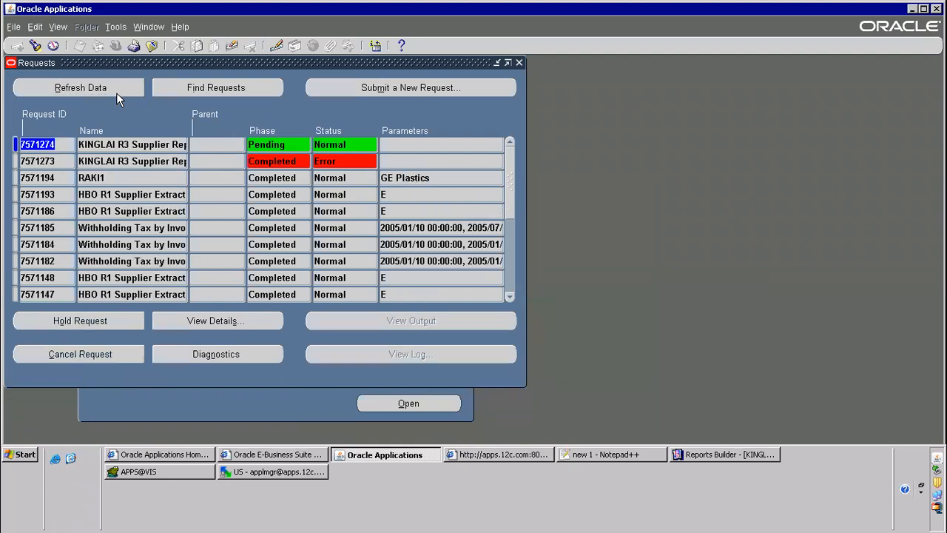
left_click(117, 90)
left_click(119, 90)
left_click(111, 89)
left_click(115, 89)
left_click(105, 89)
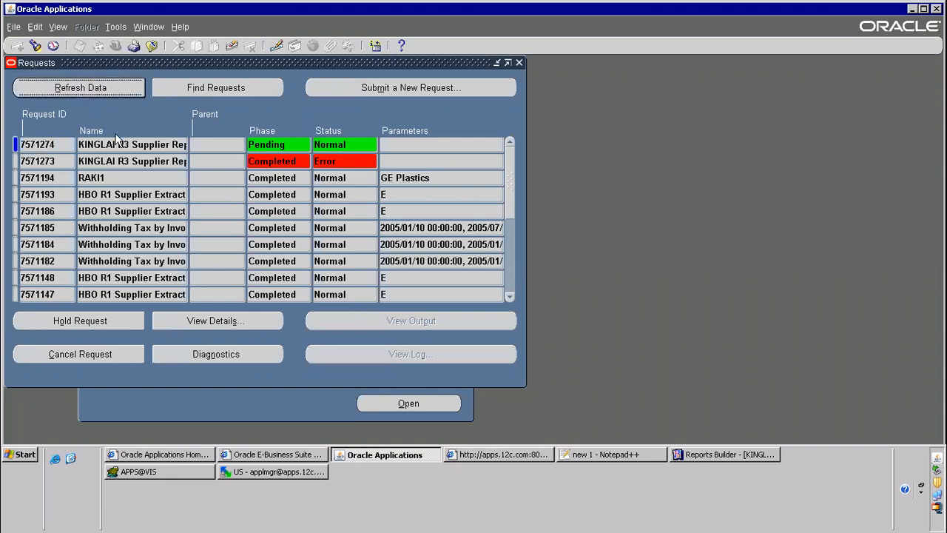
left_click(100, 88)
left_click(96, 87)
left_click(98, 82)
left_click(101, 88)
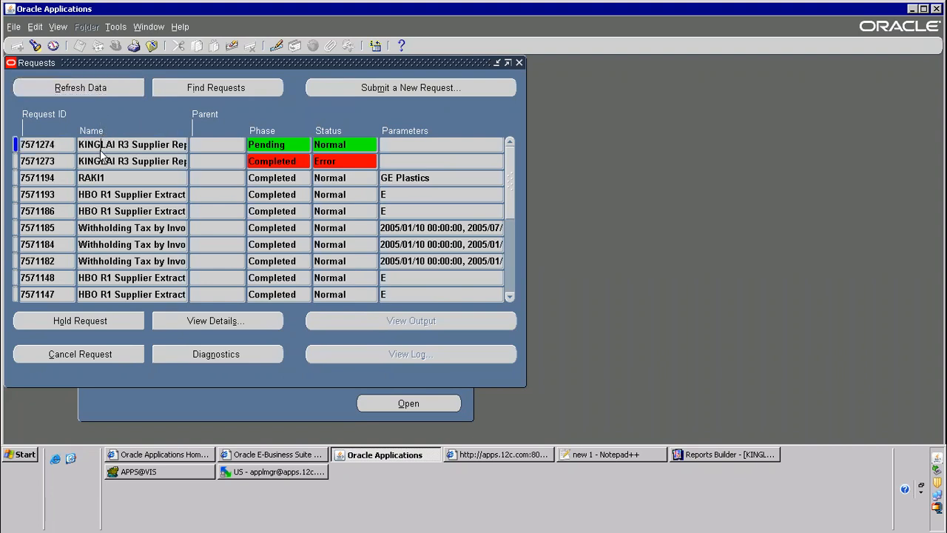
left_click(108, 87)
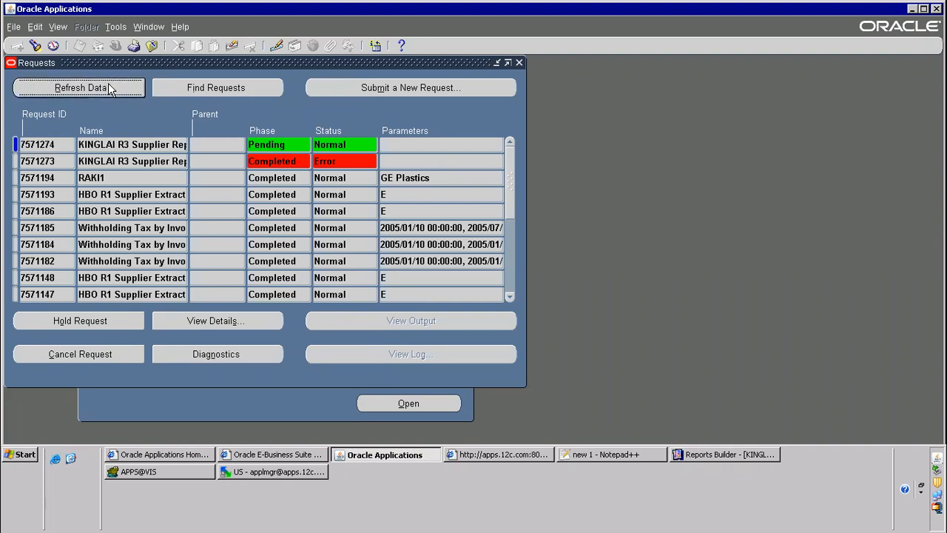
left_click(108, 88)
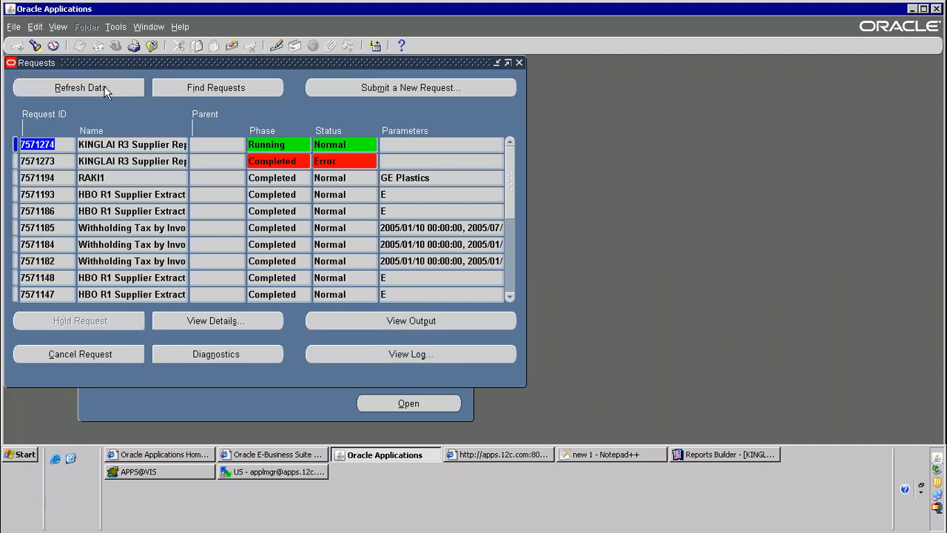
left_click(108, 87)
Open the new request's output in a maximized window, review the supplier XML to its end, and collapse the MODULE1 node
left_click(390, 319)
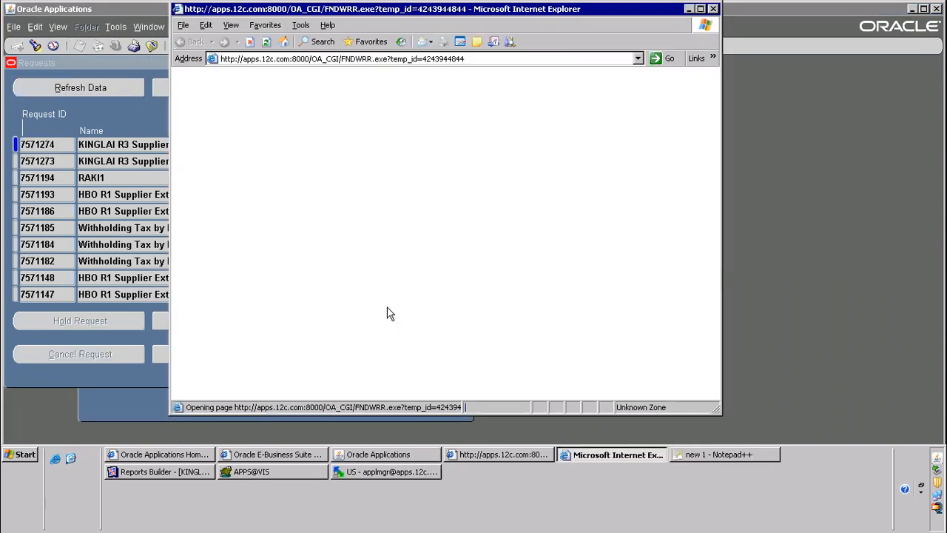
left_click(700, 9)
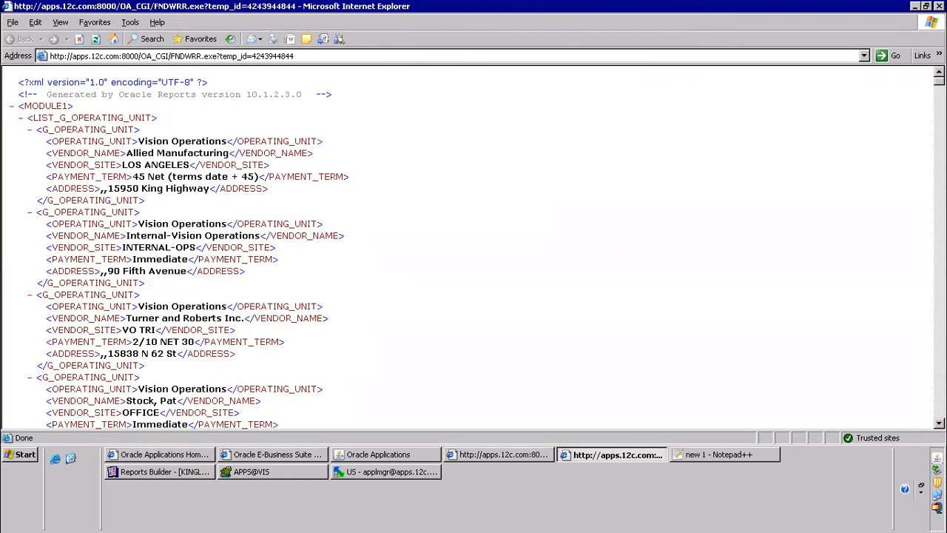
scroll(922, 368, "down", 20)
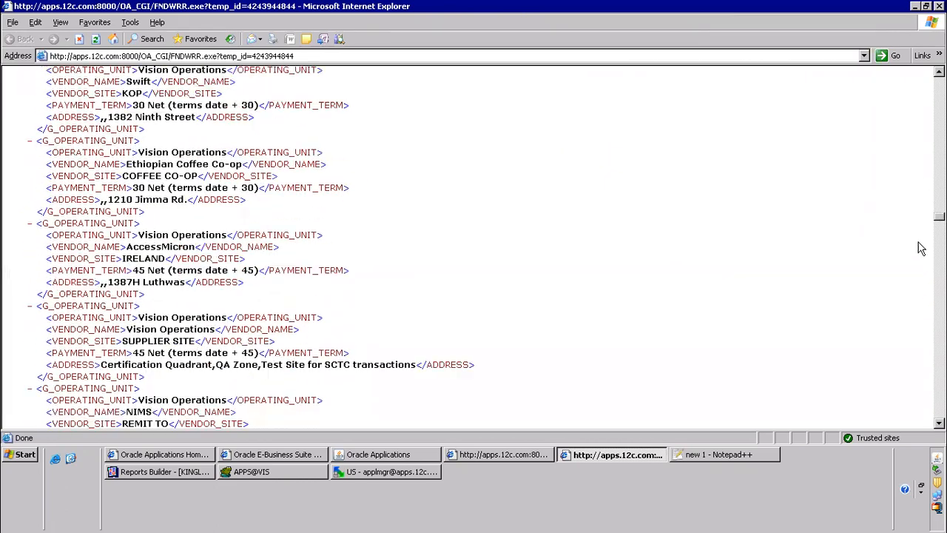
scroll(922, 368, "down", 8)
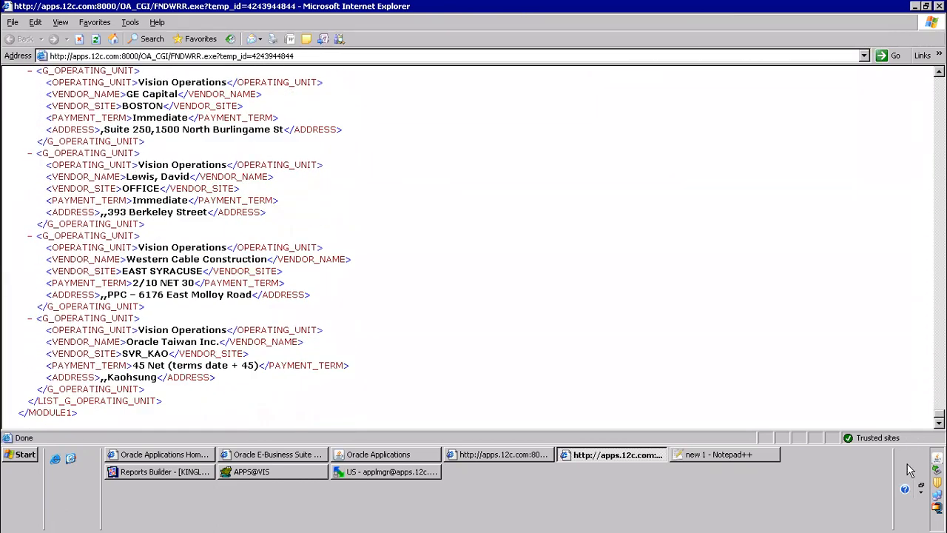
key("Home")
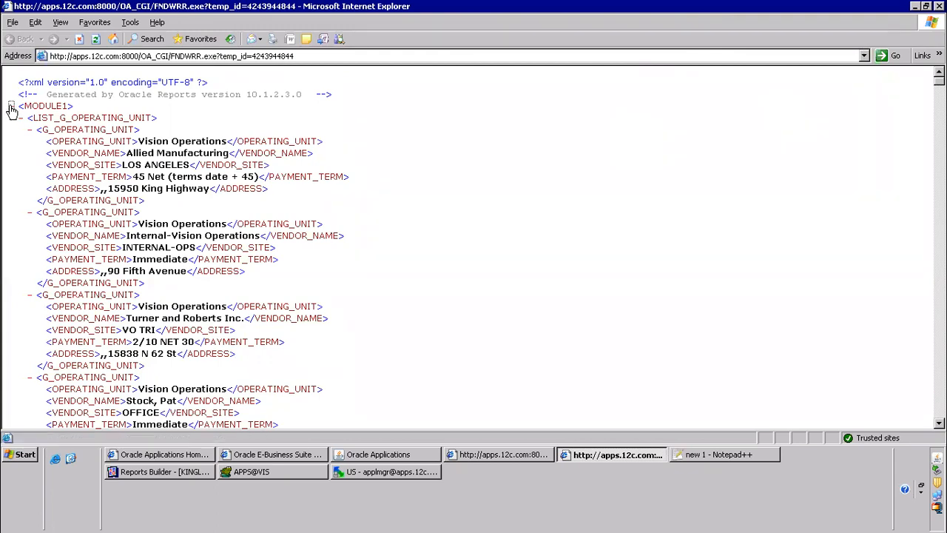
left_click(10, 106)
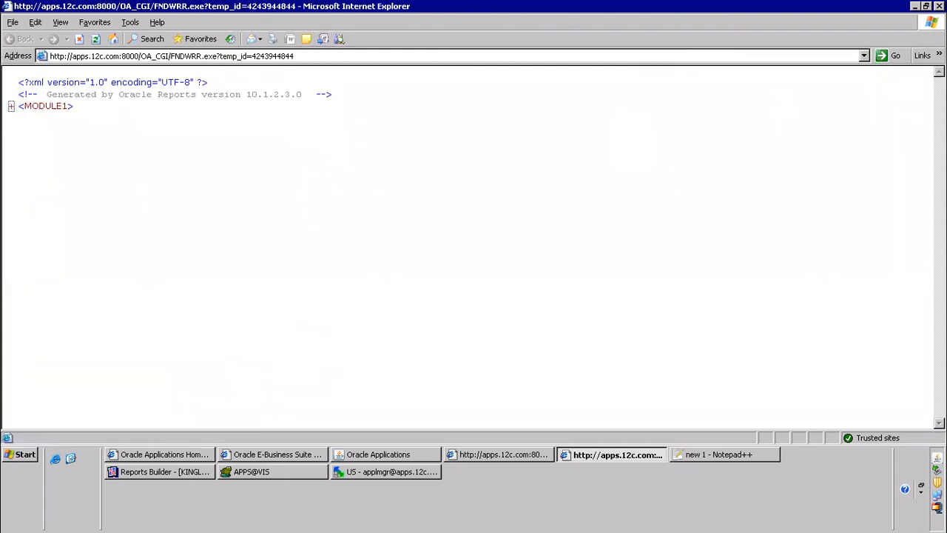
Save the report output to the Desktop as "KINGLAIAPSUPPLIERS.xml" with the XML Files (*.xml) type
left_click(13, 24)
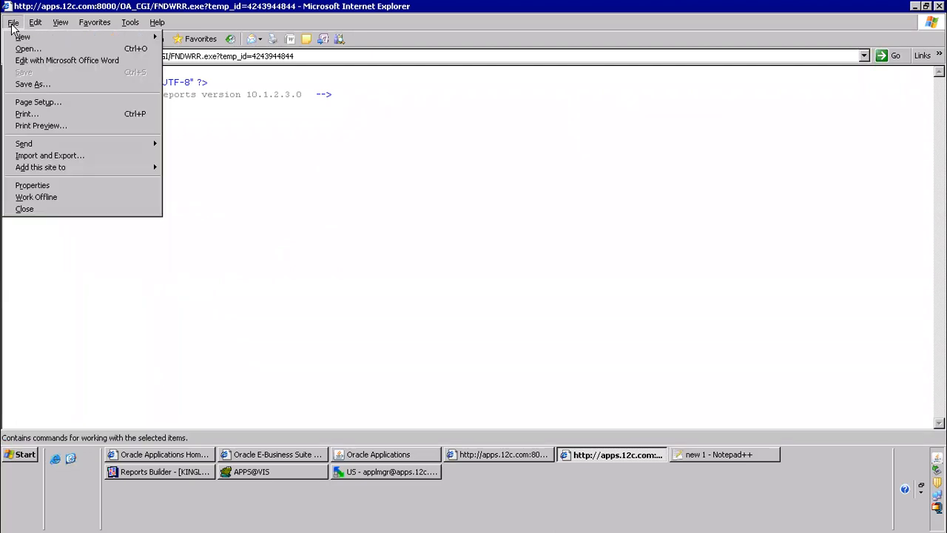
left_click(50, 83)
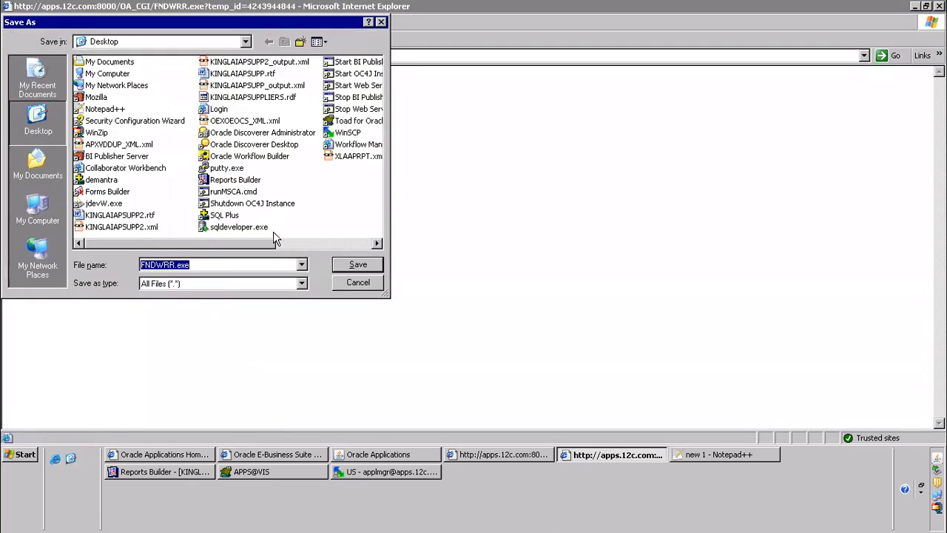
left_click(217, 288)
left_click(185, 296)
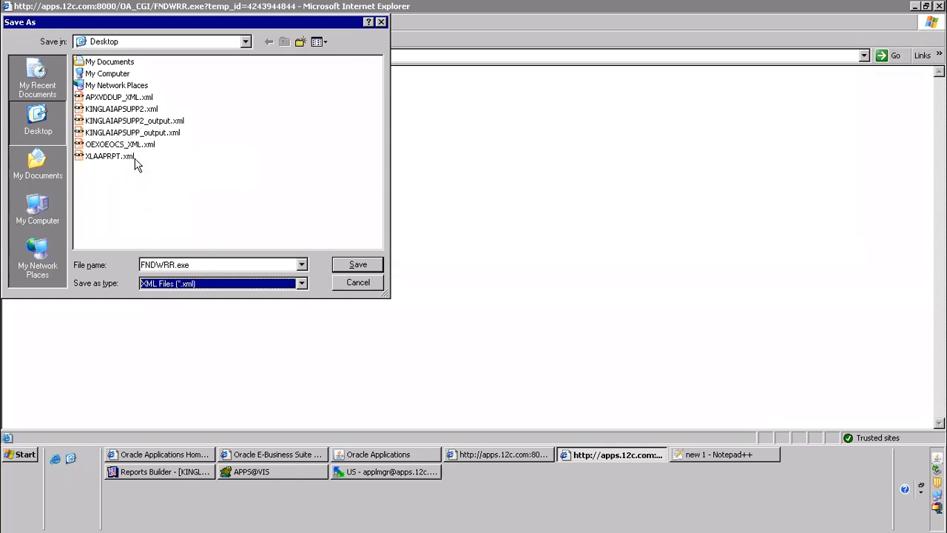
left_click(189, 265)
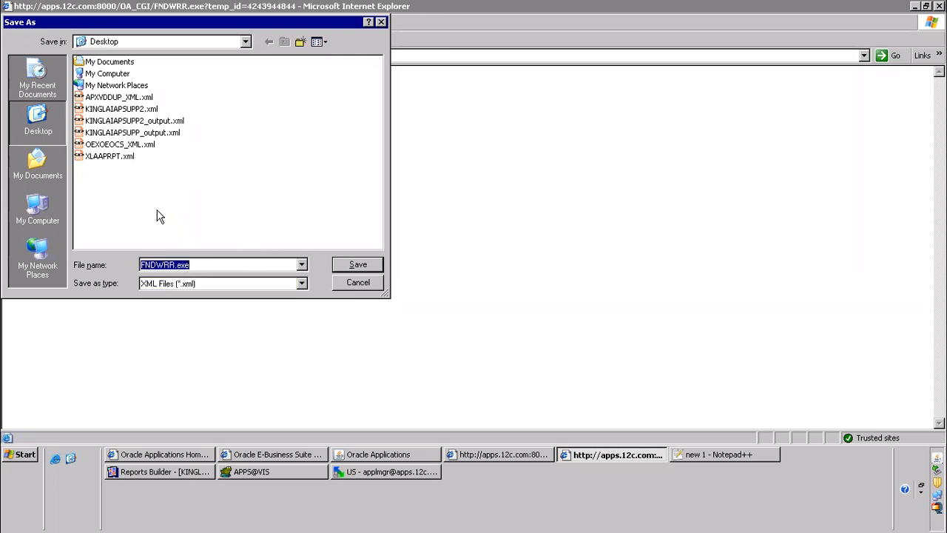
type("KINGLAISY")
key("BackSpace")
key("BackSpace")
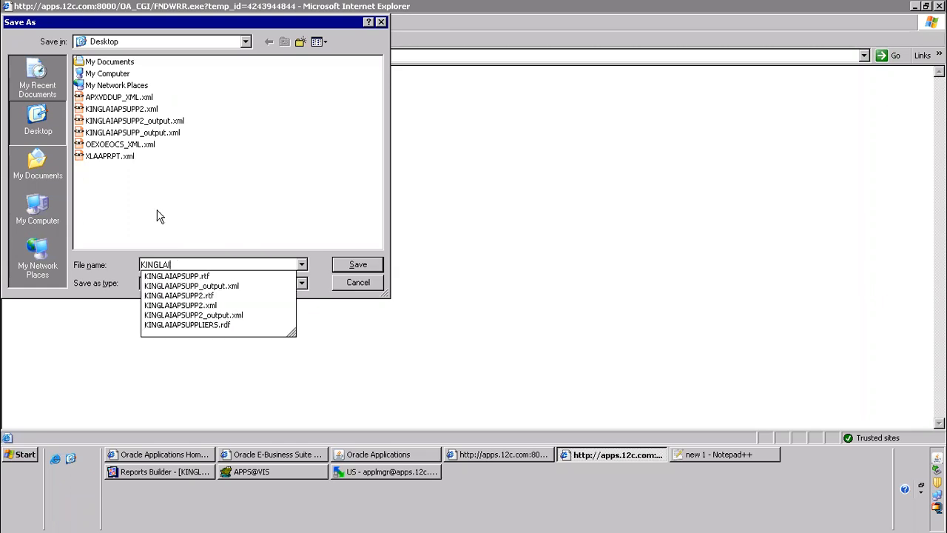
type("I")
key("Down")
key("Down")
key("Down")
key("Down")
key("Down")
key("Down")
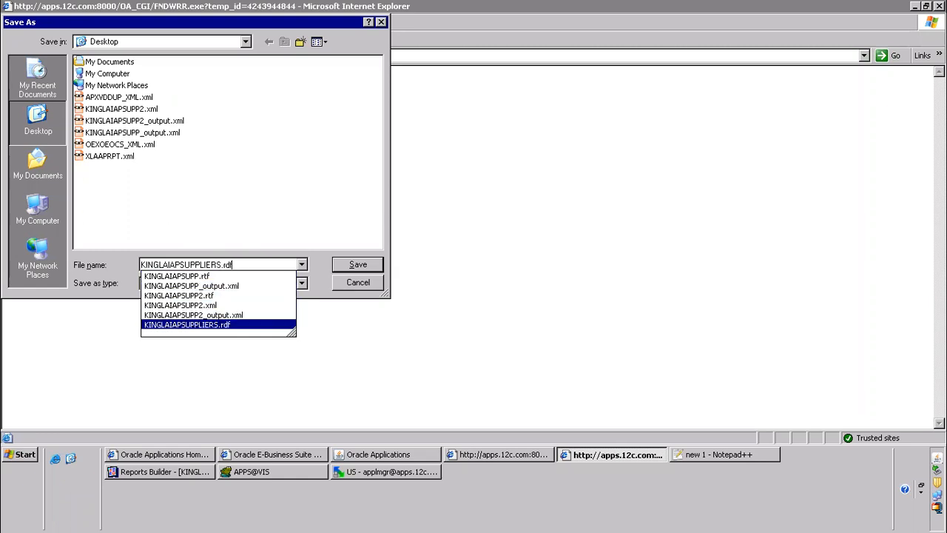
key("BackSpace")
type("xml")
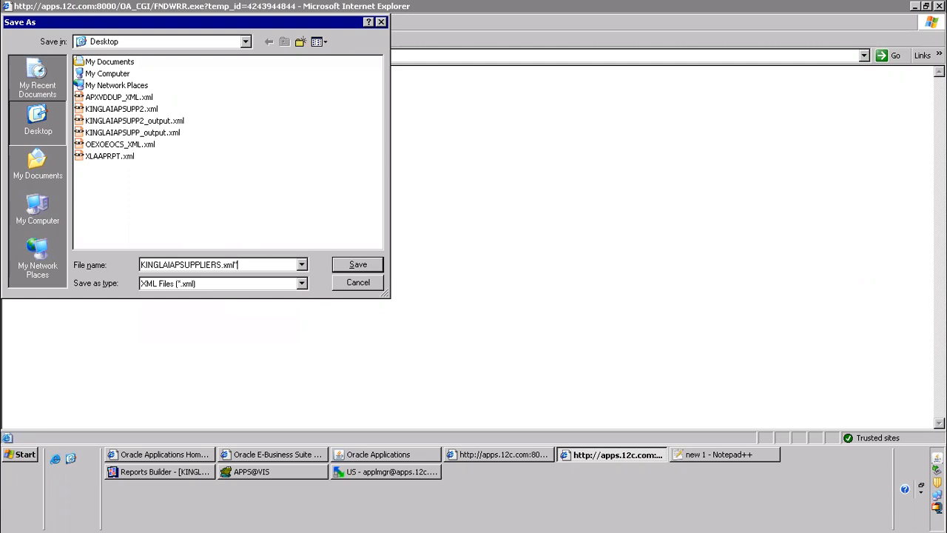
type("\"")
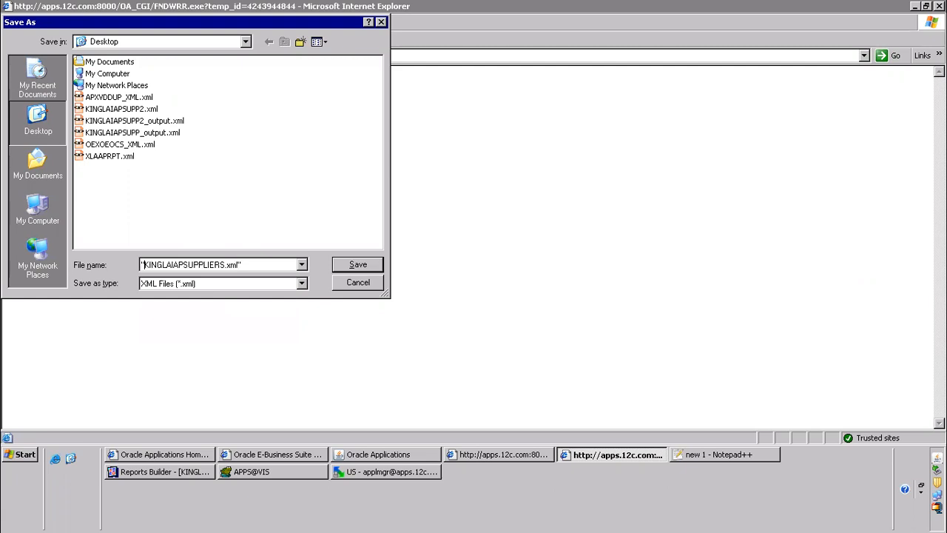
key("Return")
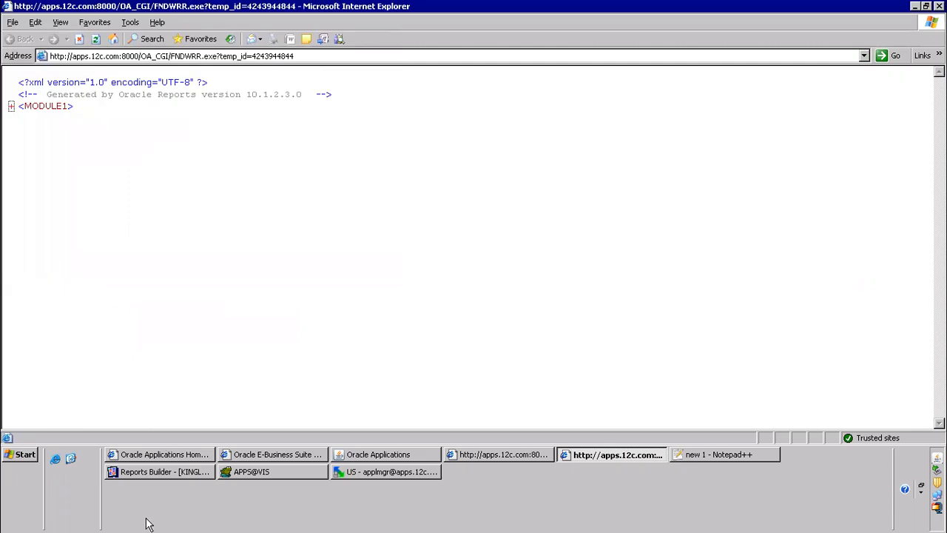
Switch to the Notepad++ notes, complete line 4 as "attach to request group" and add "5)submit from responsiblity" below it
left_click(752, 458)
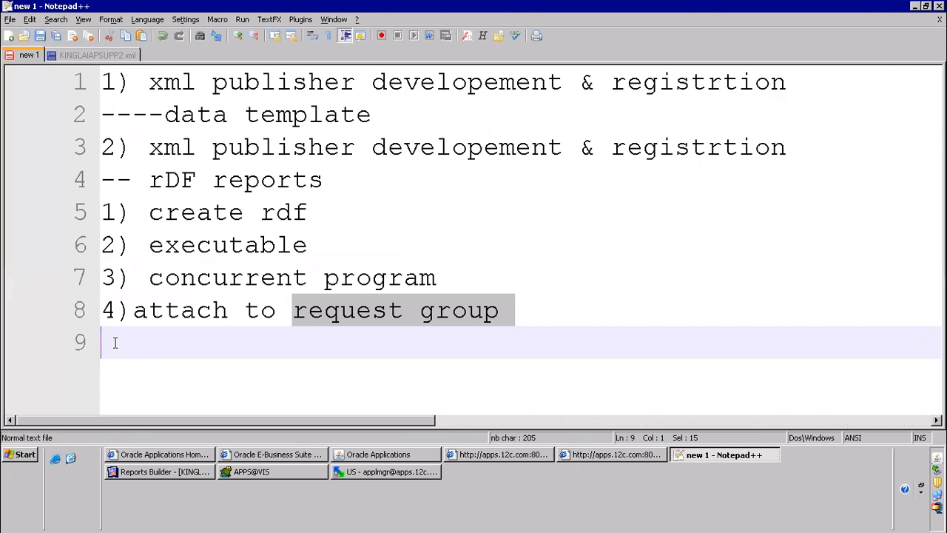
type("5)")
key("BackSpace")
key("BackSpace")
key("BackSpace")
type("reque")
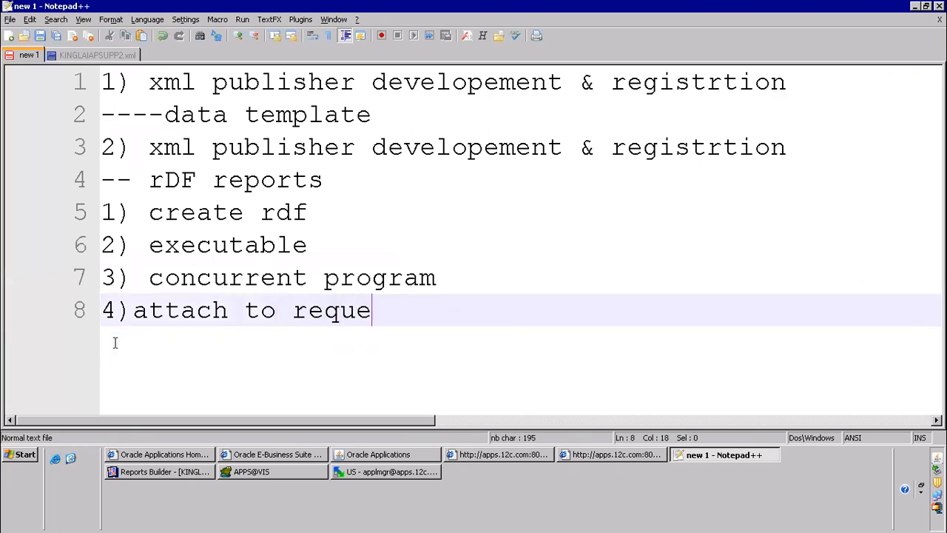
type("st group")
key("Return")
type("5)sbu")
key("BackSpace")
key("BackSpace")
type("ubmit fr")
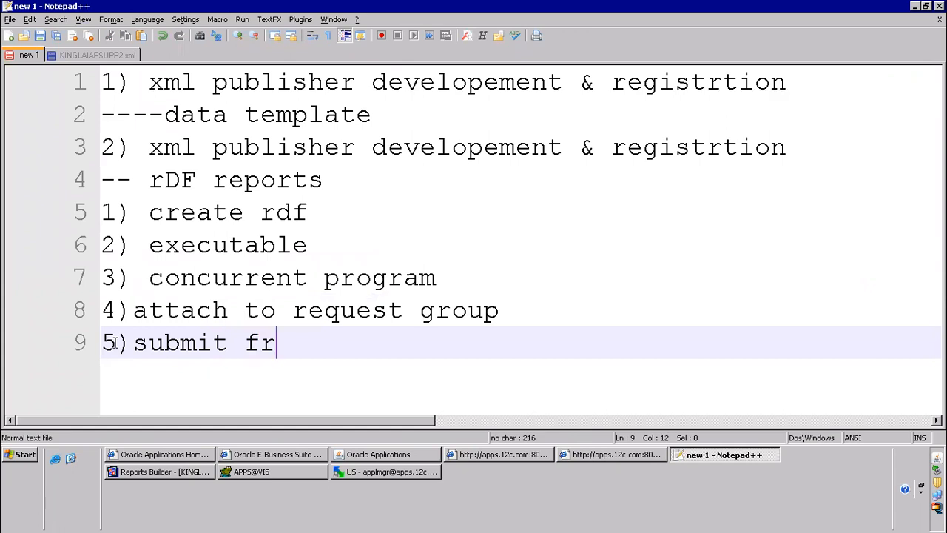
type("om respons")
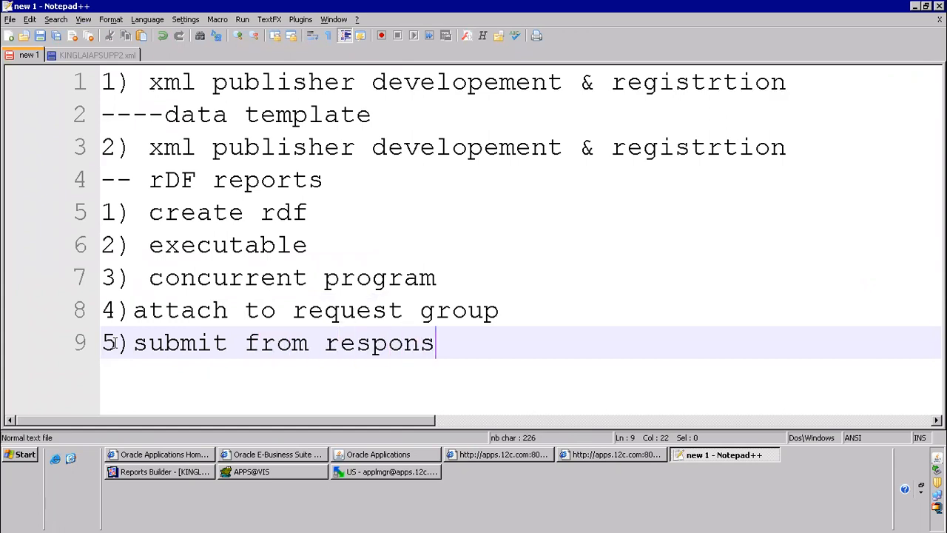
type("iblity")
Add the line "6) save as .xml file" to the RDF report steps in the notes
key("Return")
type("6) s")
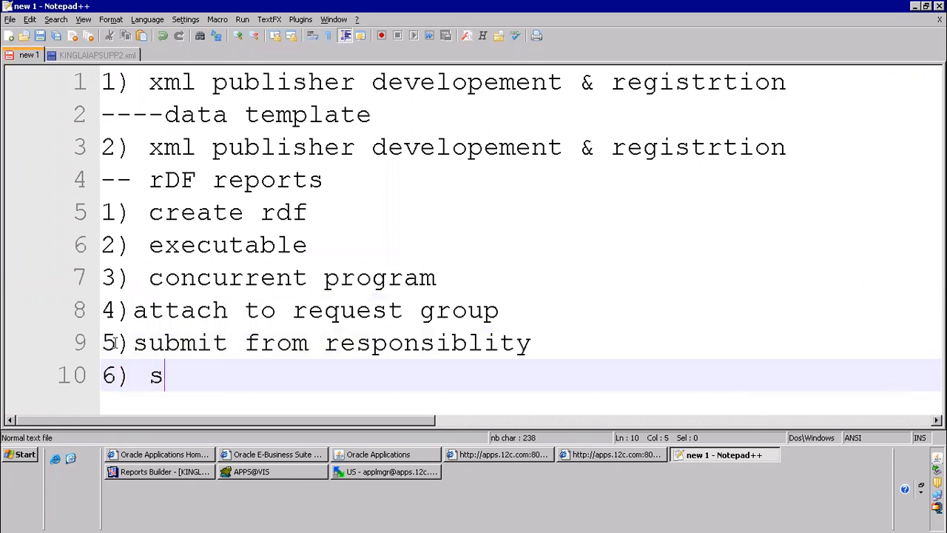
type("ava as")
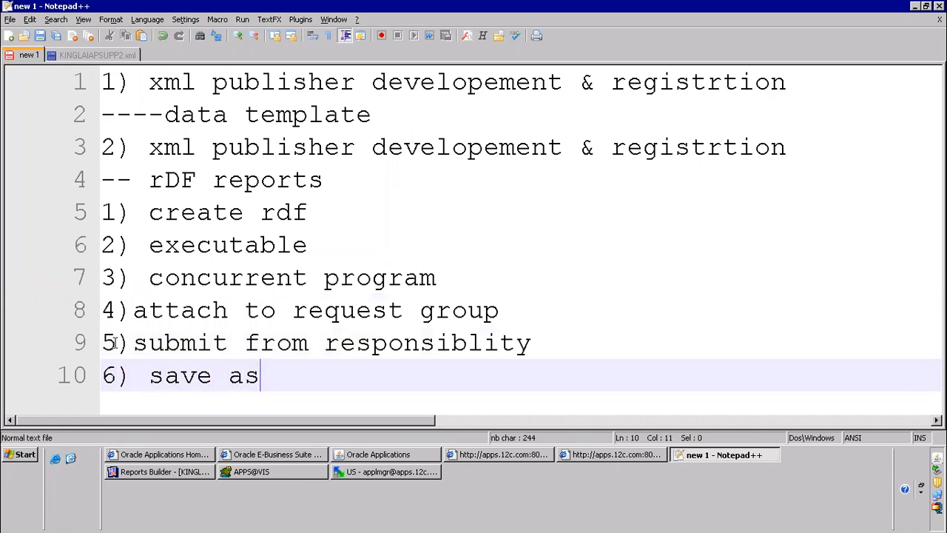
type(" .xml file")
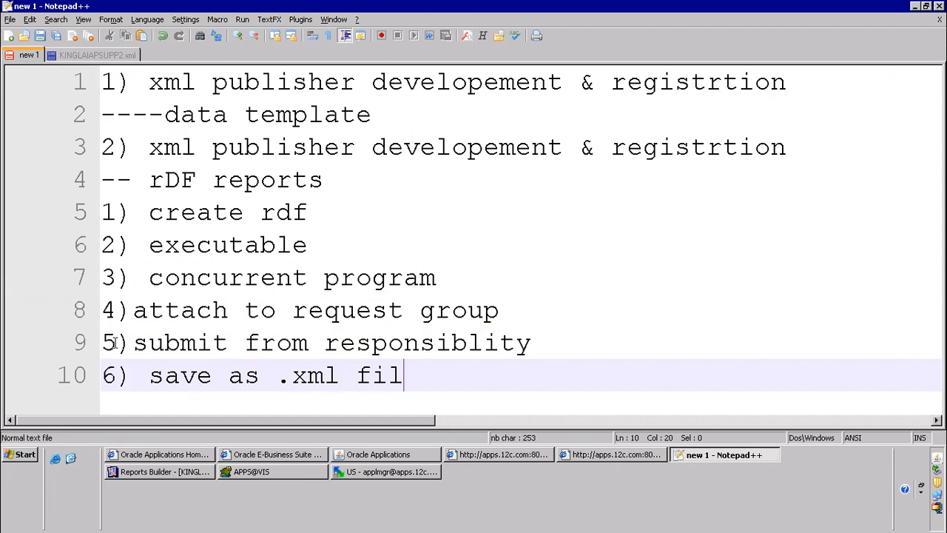
key("Return")
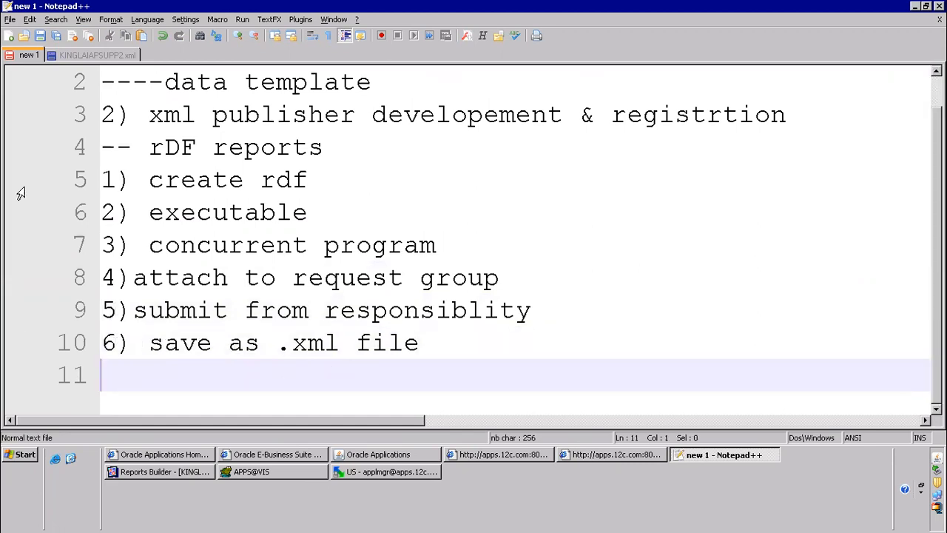
Add the heading "Layout model" underlined with dashes below the listed steps, and start the next line with "7)"
left_click_drag(108, 158, 534, 369)
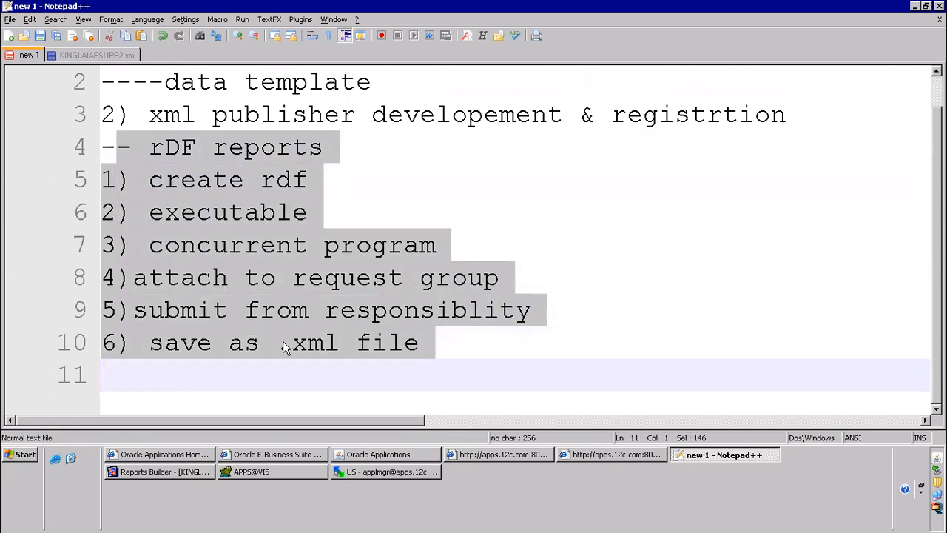
left_click(137, 375)
type("Layout model")
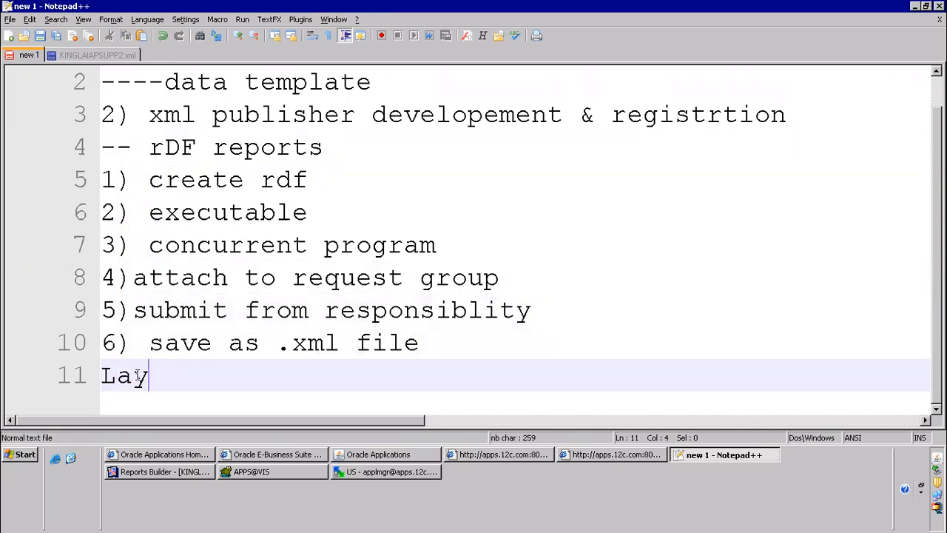
key("Return")
type("------------")
key("Return")
type("7) RTF")
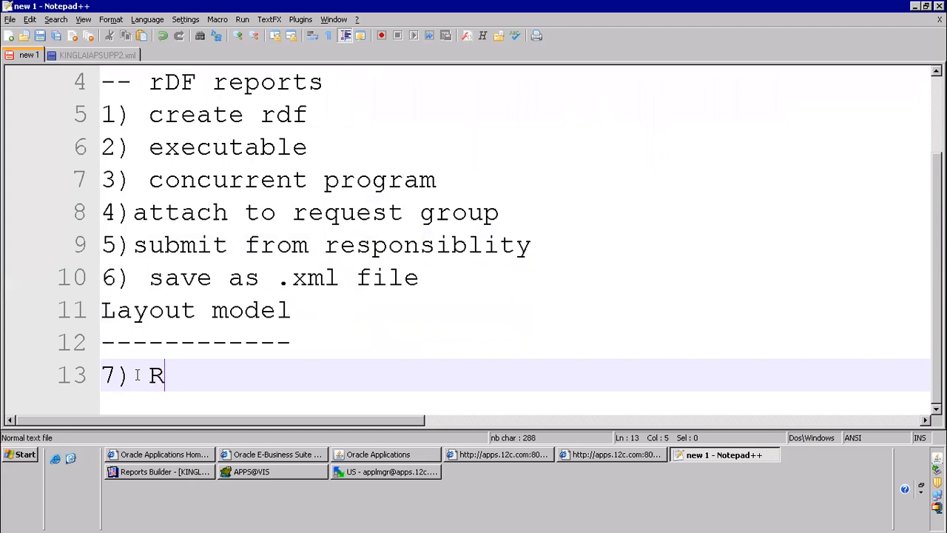
key("BackSpace")
key("BackSpace")
key("BackSpace")
Launch Microsoft Word, display the Template Builder add-in and close the document recovery list
left_click(28, 454)
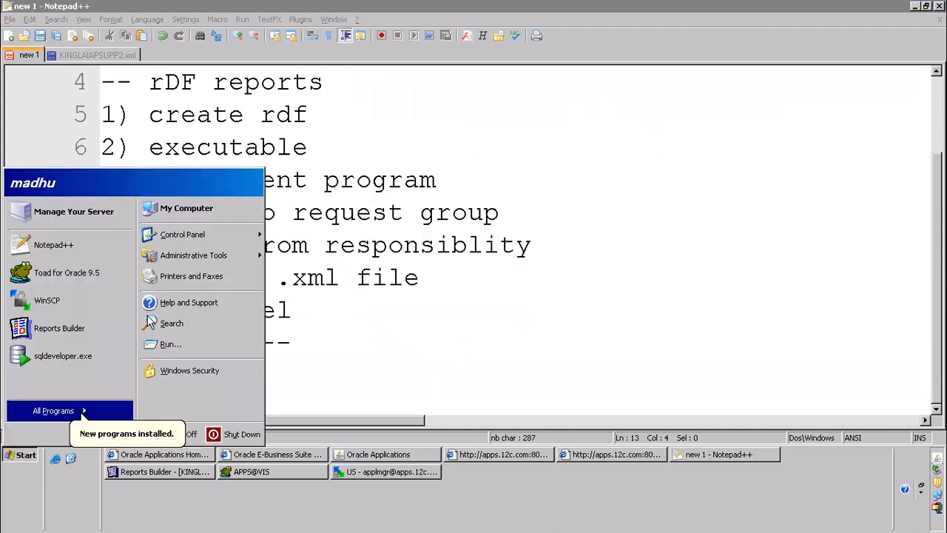
left_click(158, 345)
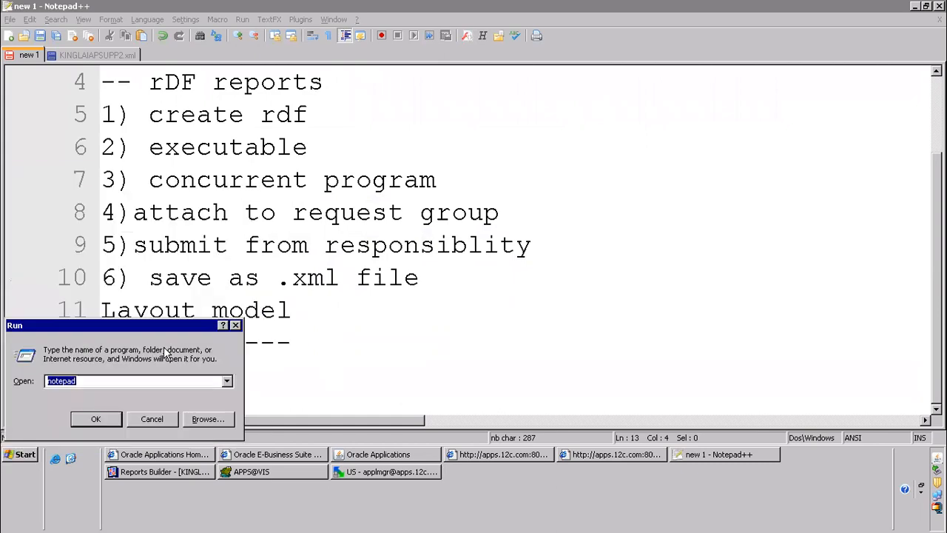
type("win")
key("Down")
key("Return")
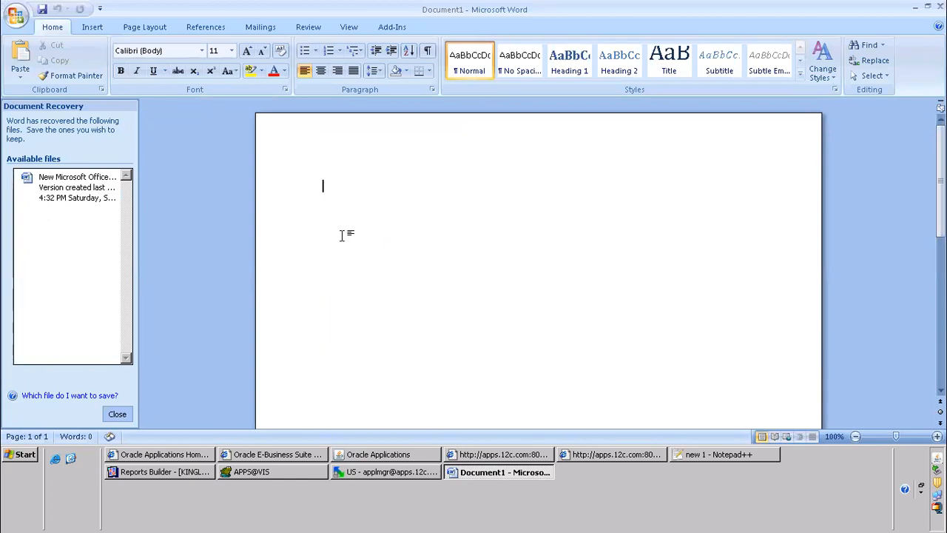
left_click(390, 27)
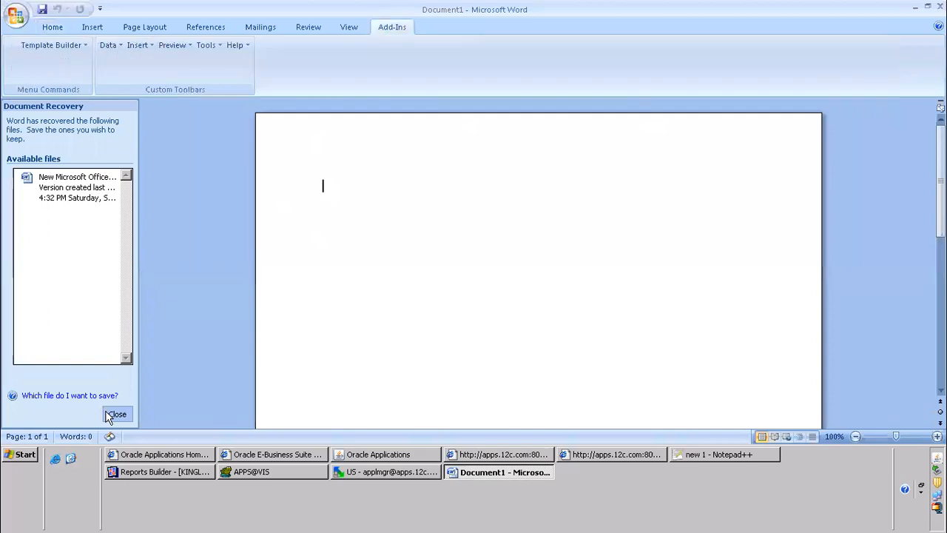
left_click(116, 414)
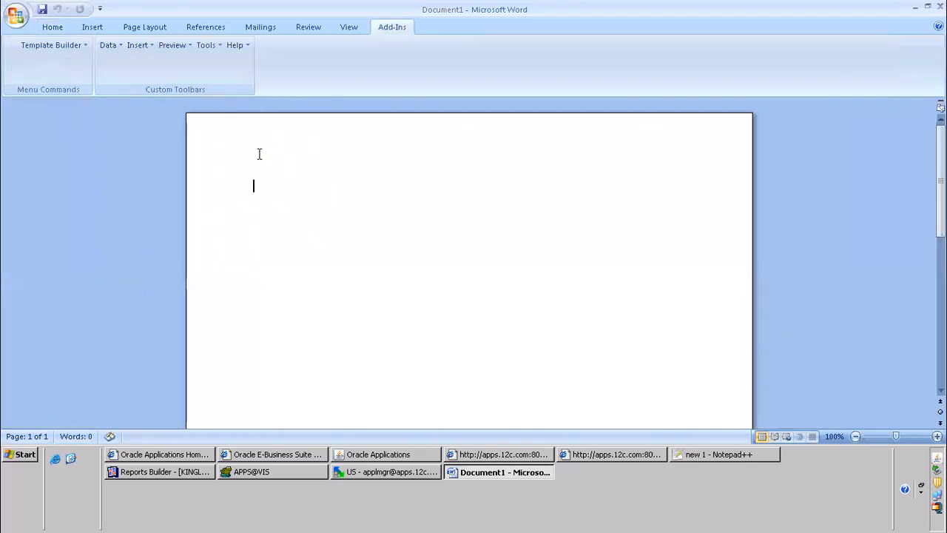
Load the XML data file KINGLAIAPSUPPLIERS.xml from the Desktop into the blank document with Template Builder
left_click(109, 45)
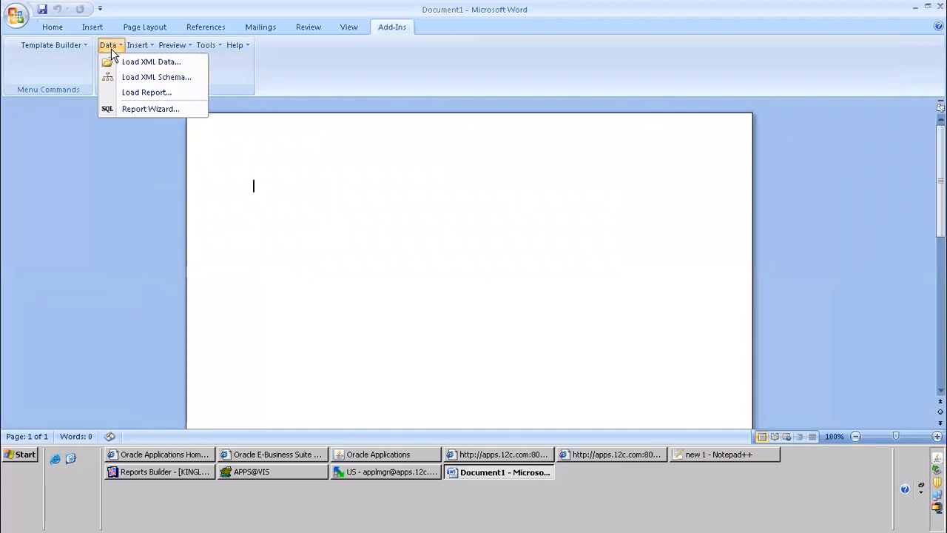
left_click(156, 63)
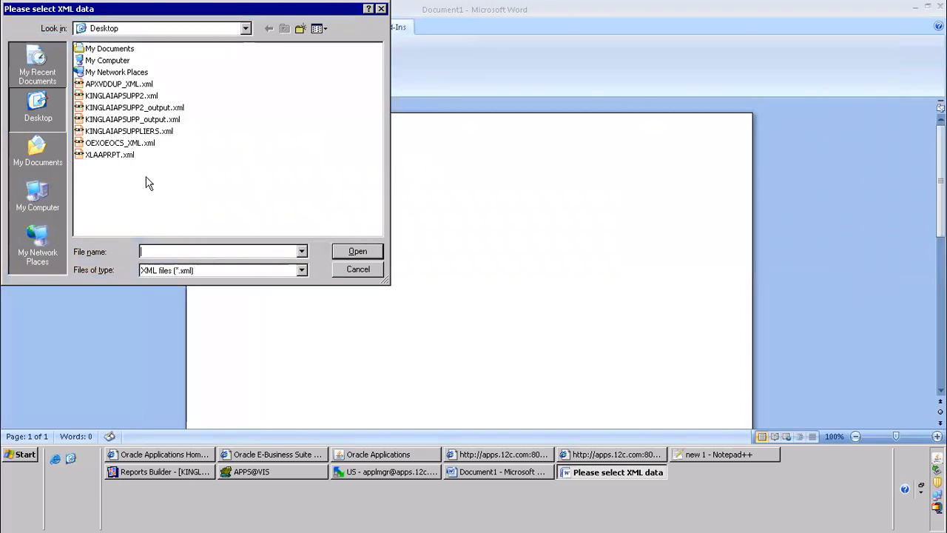
left_click(158, 136)
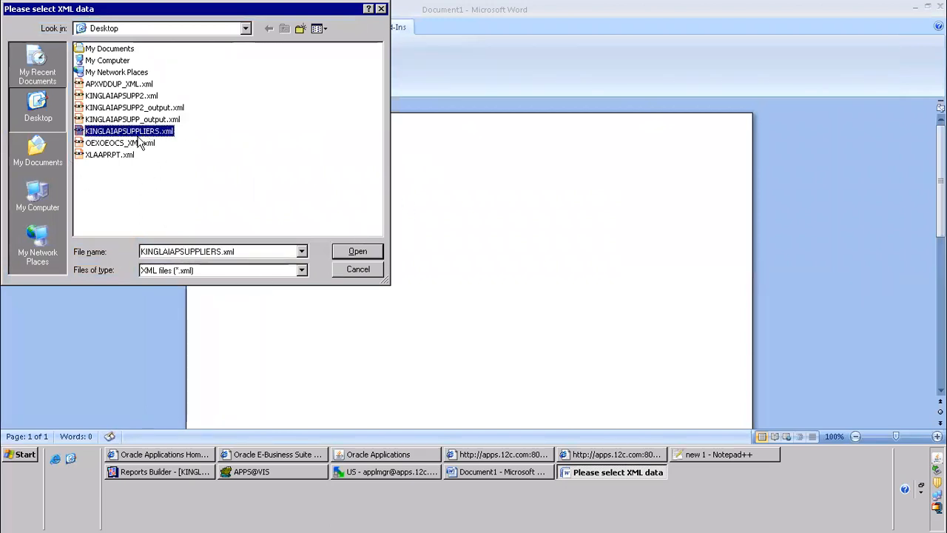
left_click(348, 253)
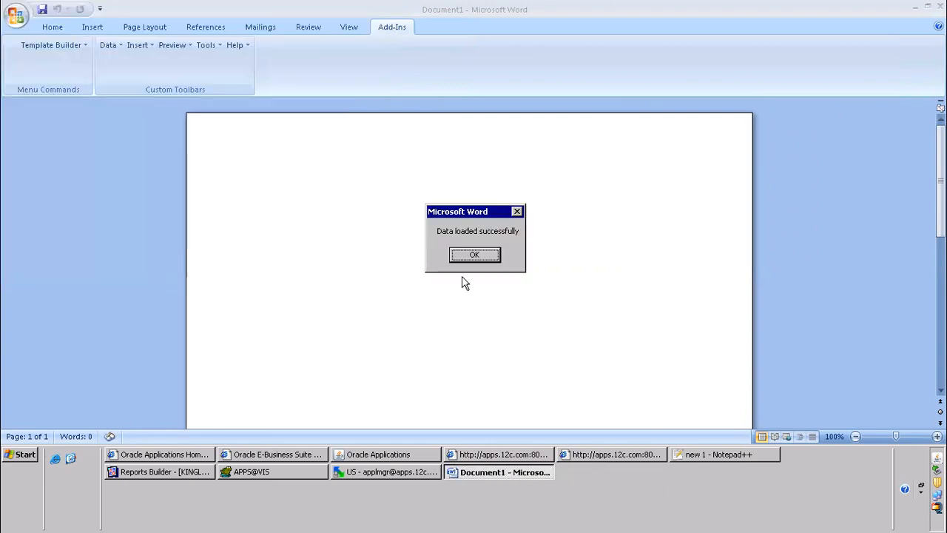
left_click(459, 258)
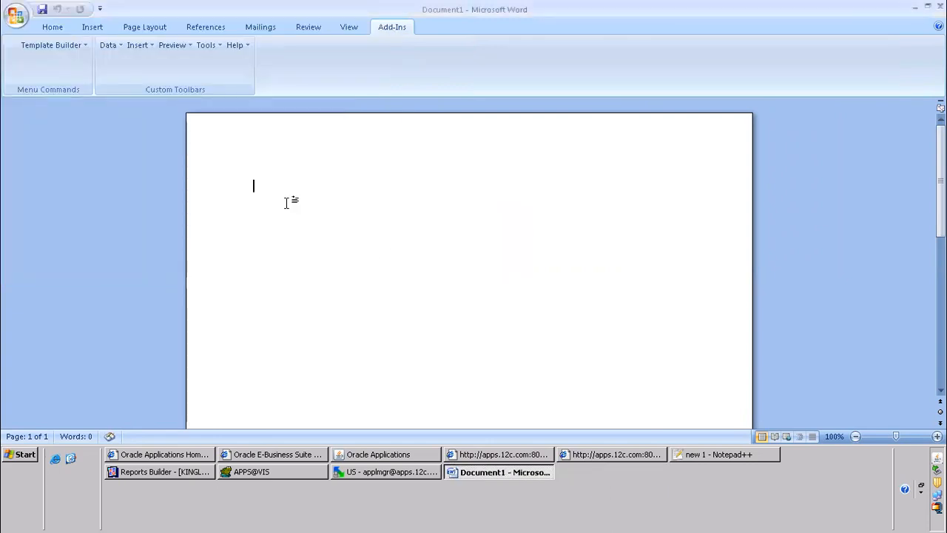
Set up a Table report in the Template Wizard, grouped on G_OPERATING_UNIT, and include all available fields
left_click(145, 51)
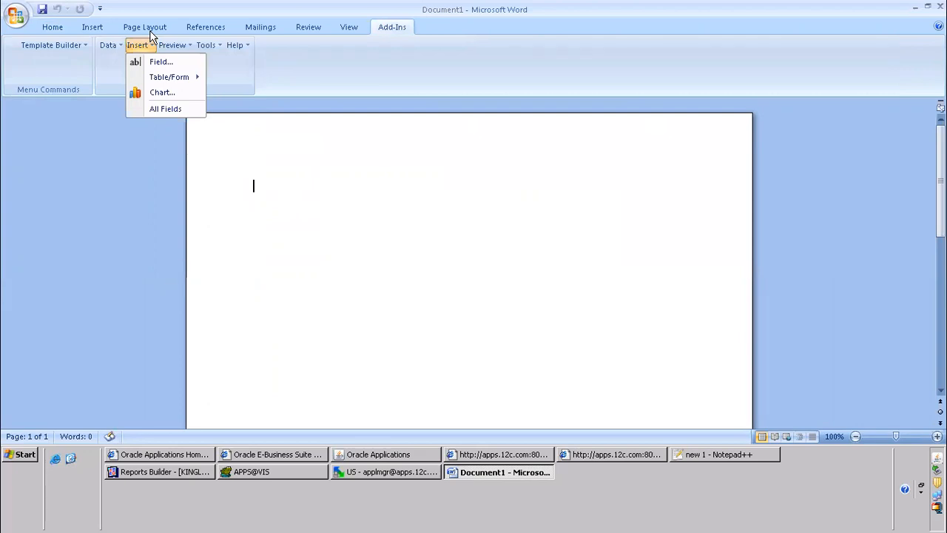
left_click(179, 78)
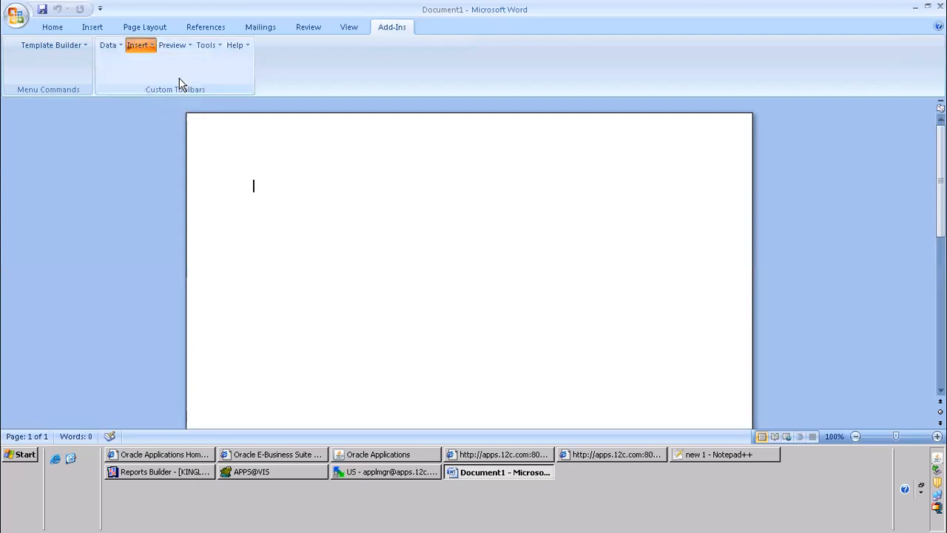
left_click(150, 46)
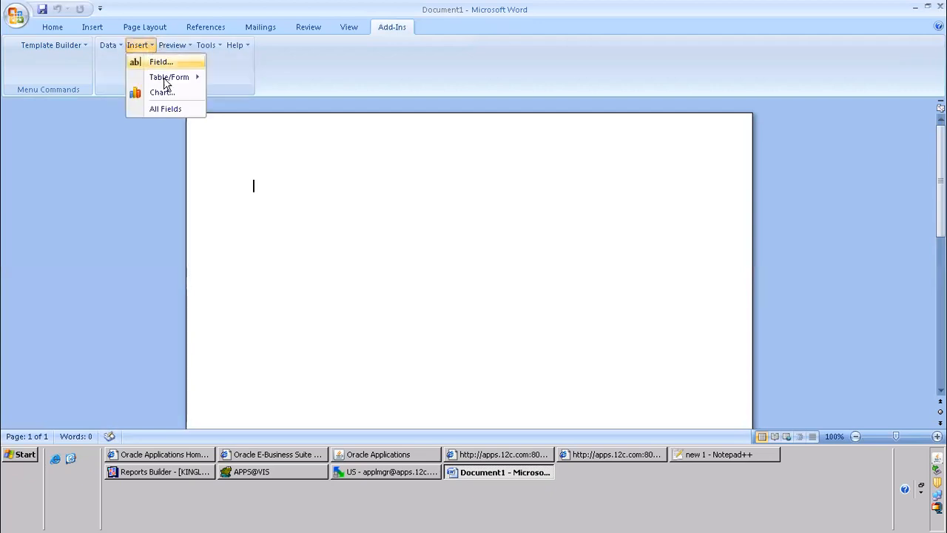
mouse_move(183, 87)
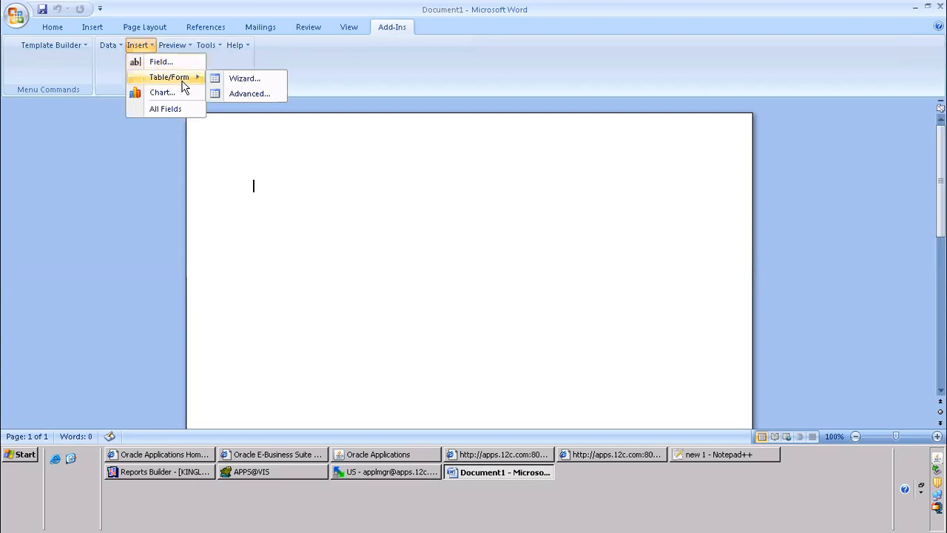
left_click(255, 82)
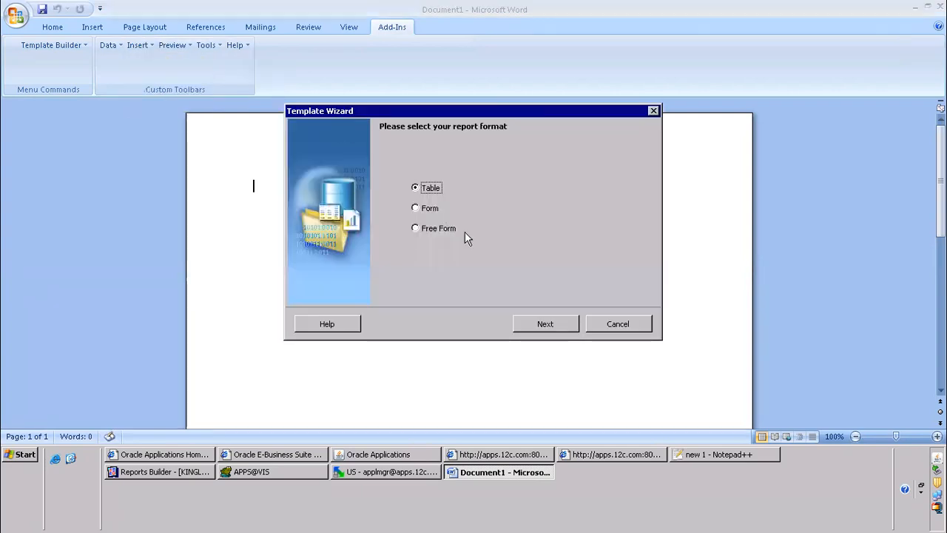
left_click(567, 326)
left_click(620, 190)
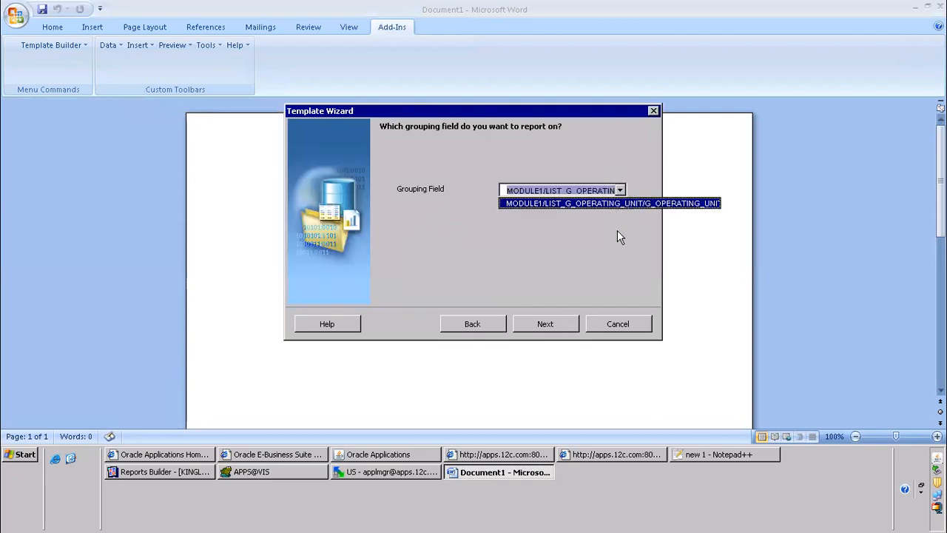
left_click(545, 325)
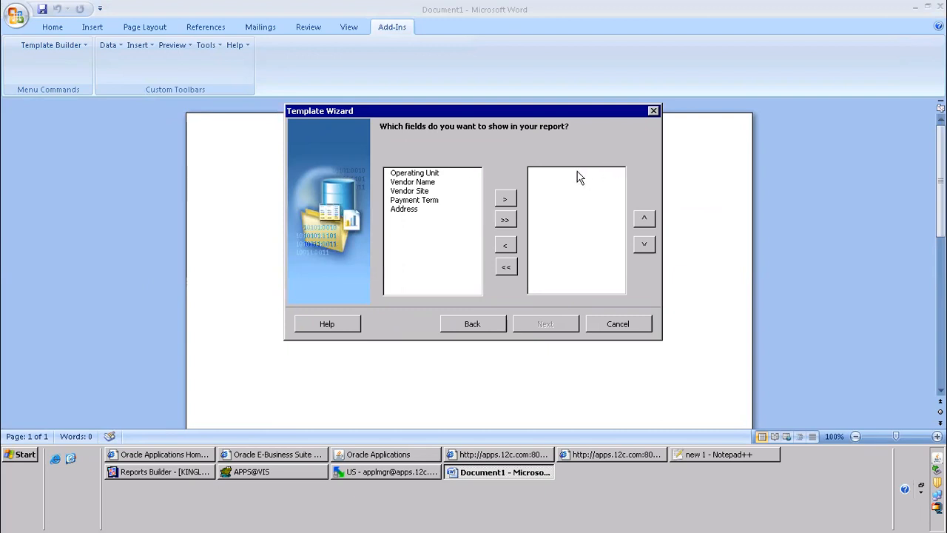
left_click(505, 220)
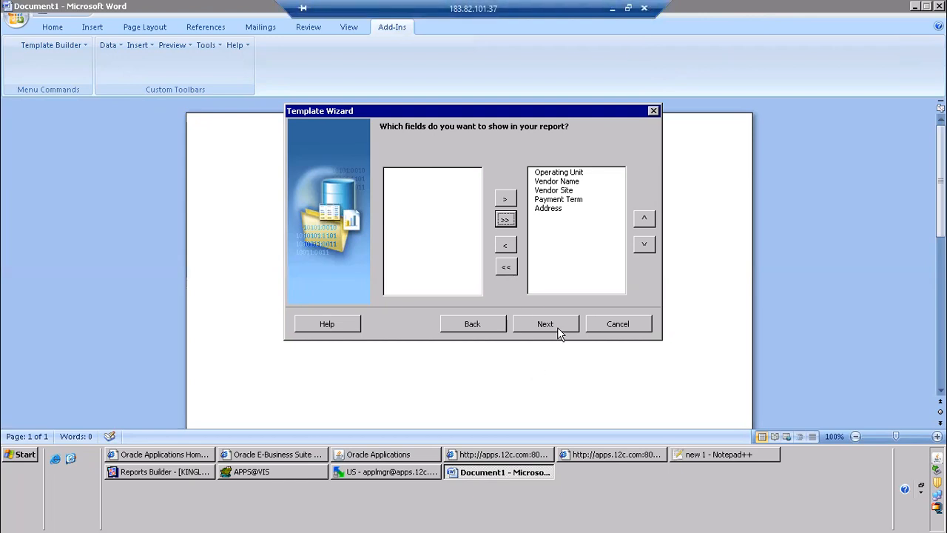
left_click(611, 9)
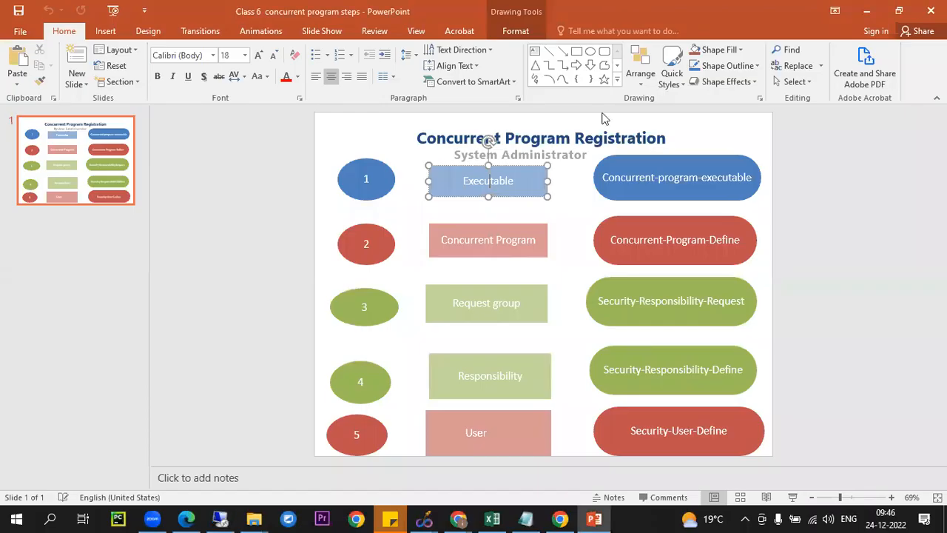
left_click(221, 518)
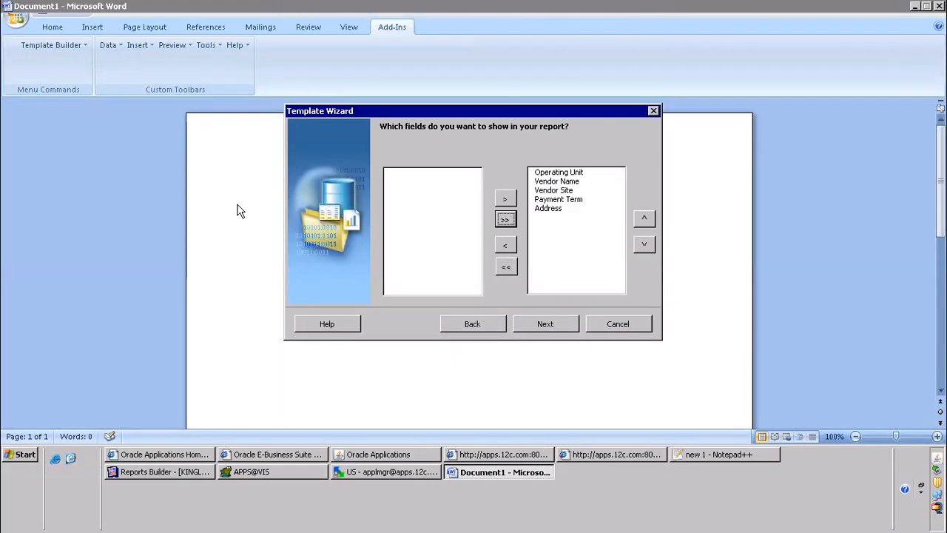
mouse_move(633, 13)
left_click(612, 9)
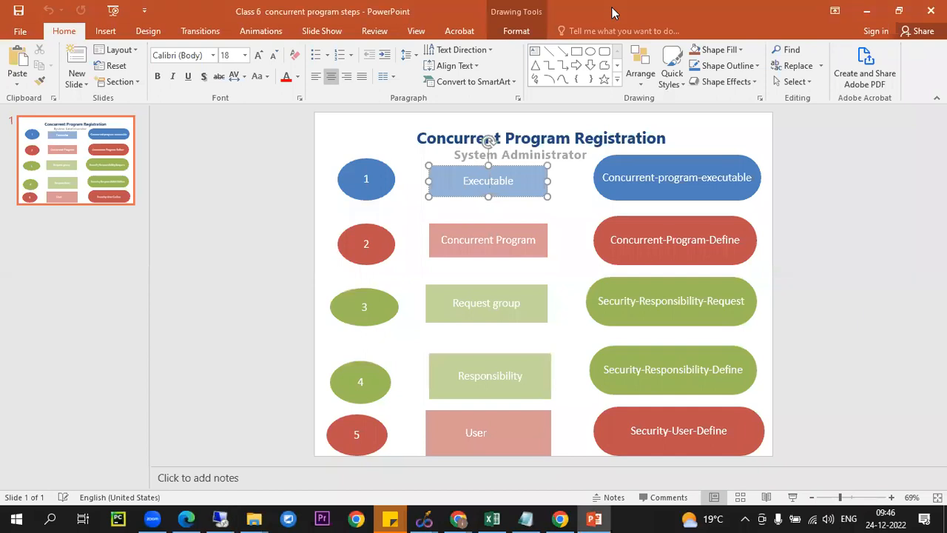
left_click(830, 207)
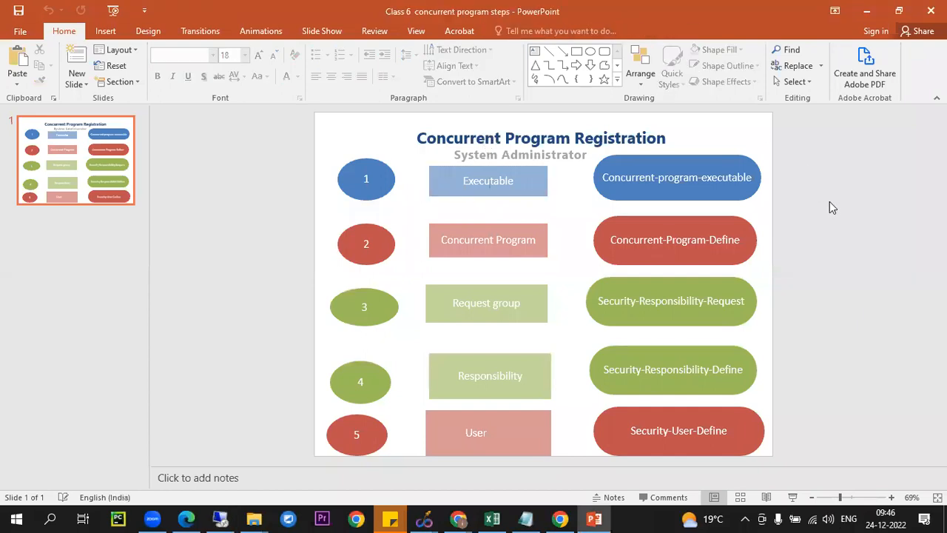
left_click(486, 212)
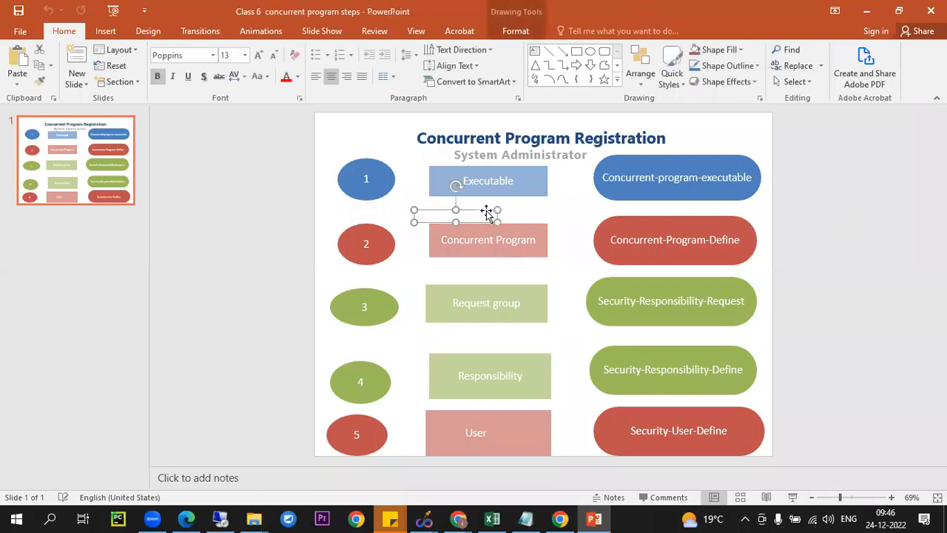
left_click(918, 214)
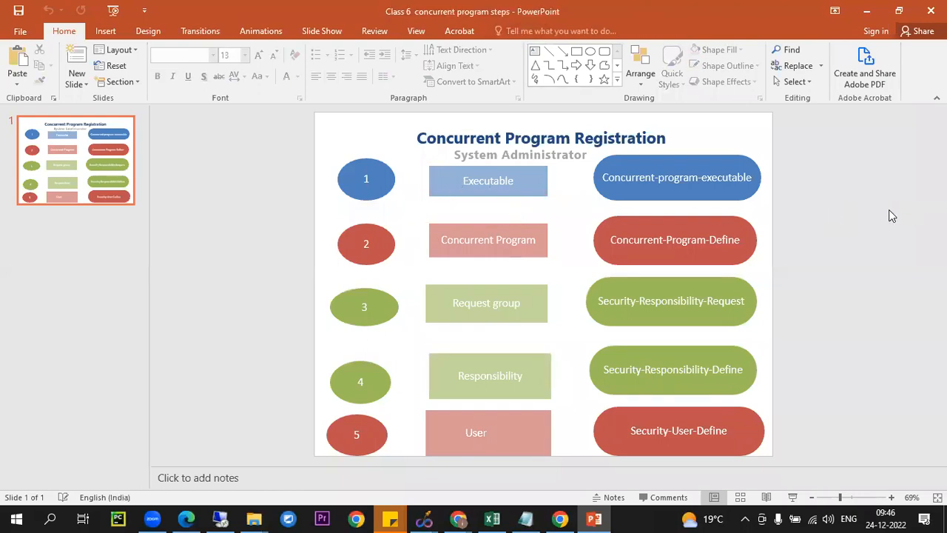
left_click(866, 11)
left_click(220, 519)
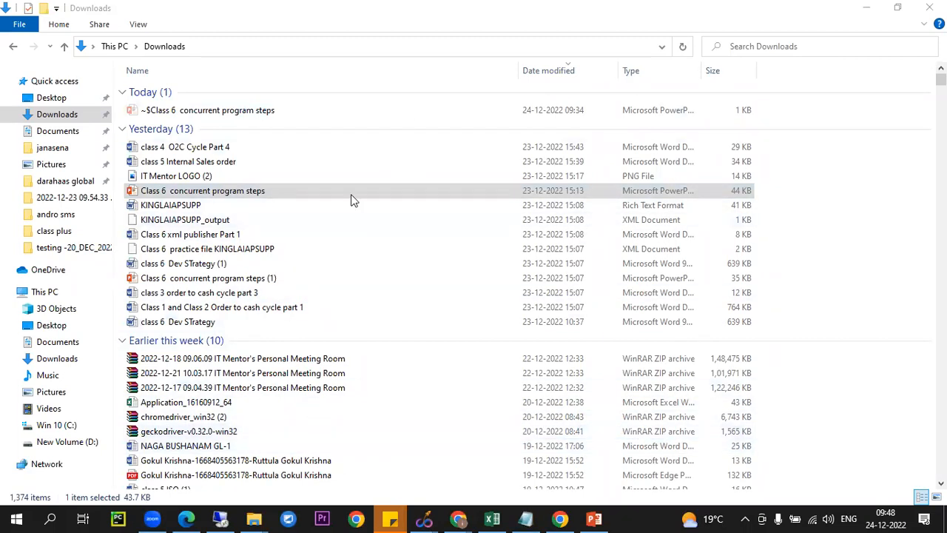
Return to the Word document in the remote session and finish the Template Wizard without any sort fields, inserting the supplier table
left_click(216, 519)
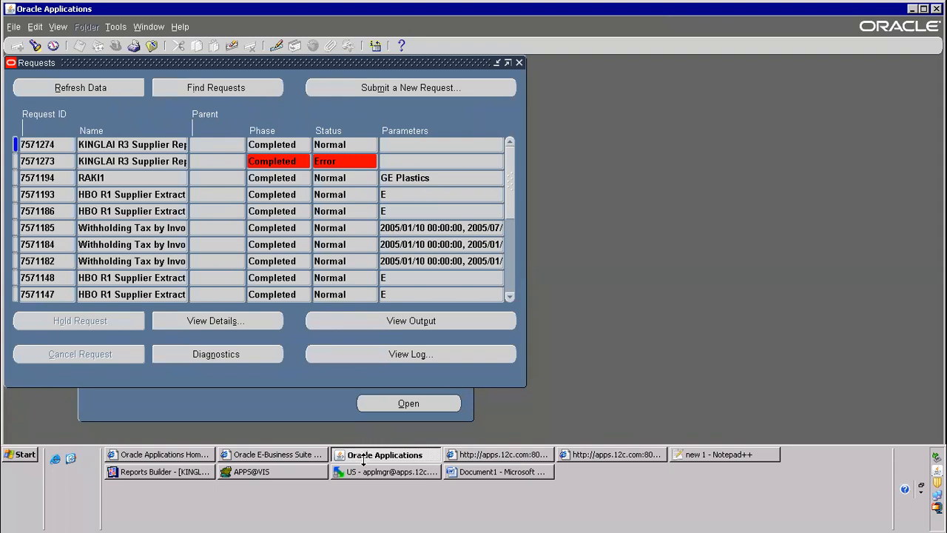
left_click(508, 473)
left_click(552, 324)
left_click(552, 327)
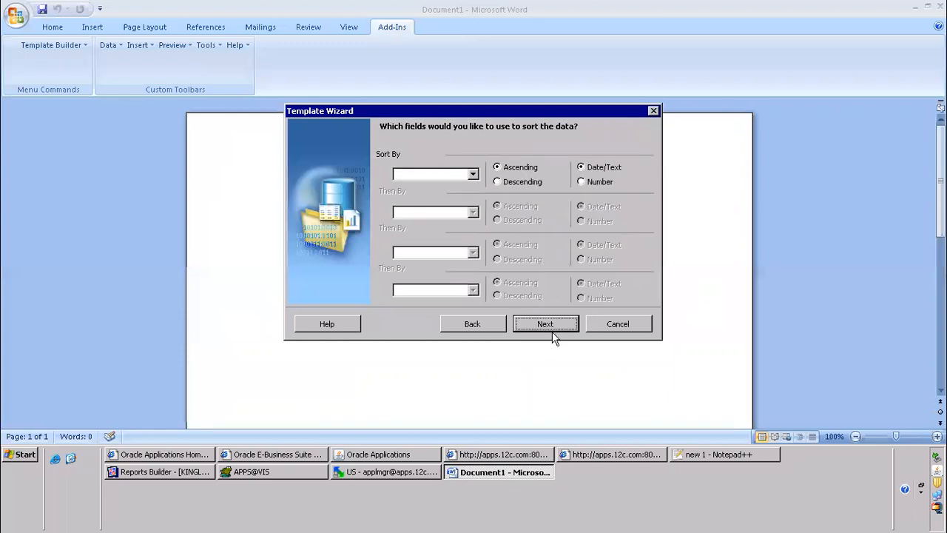
left_click(552, 331)
left_click(546, 324)
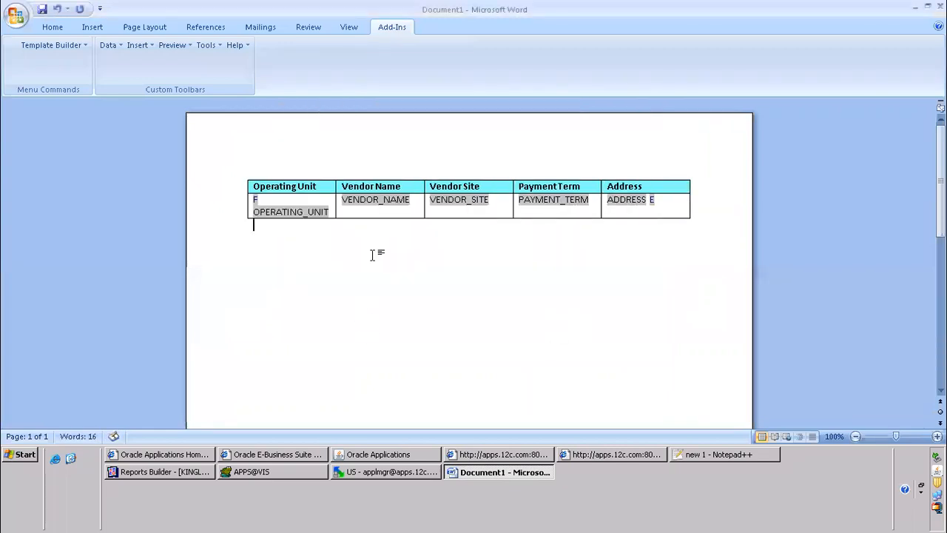
Examine the help text code behind the F form field in the Operating Unit column, then close its options
left_click(257, 200)
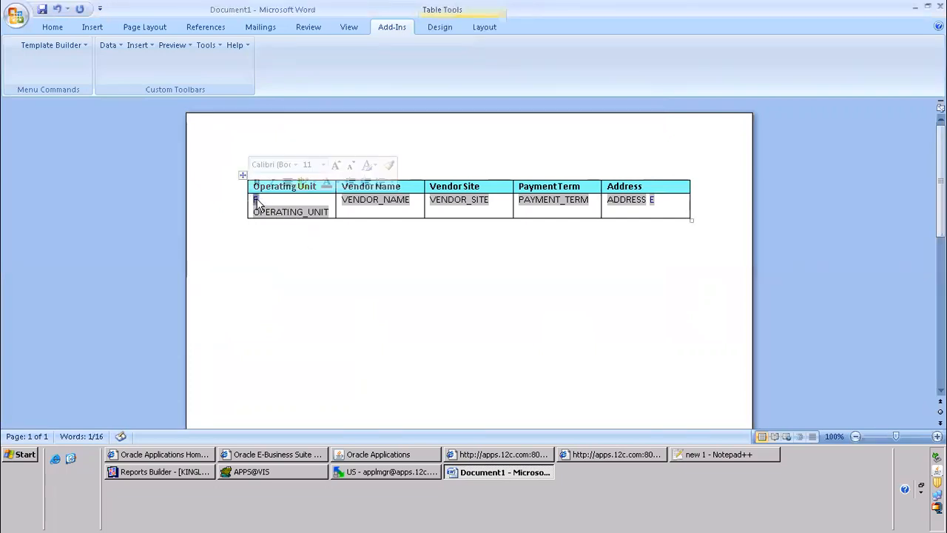
double_click(255, 198)
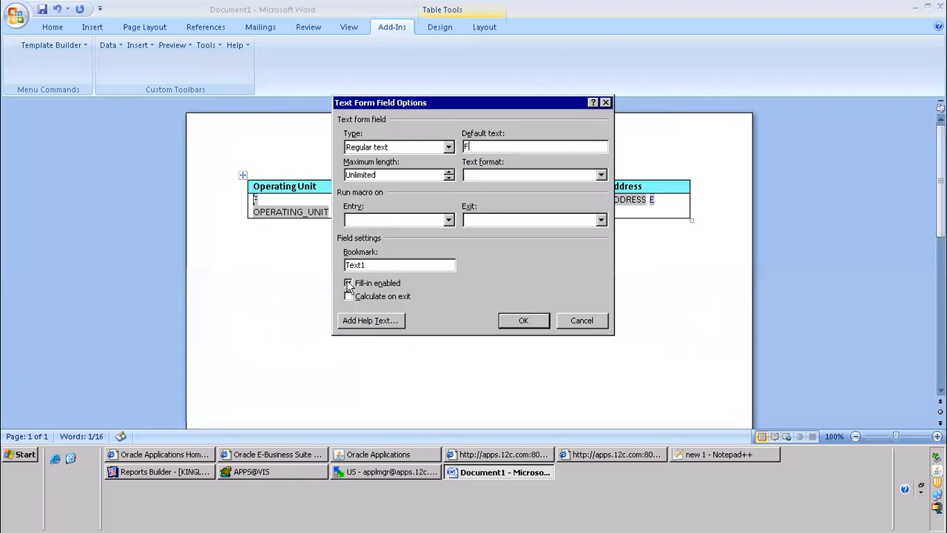
left_click(374, 319)
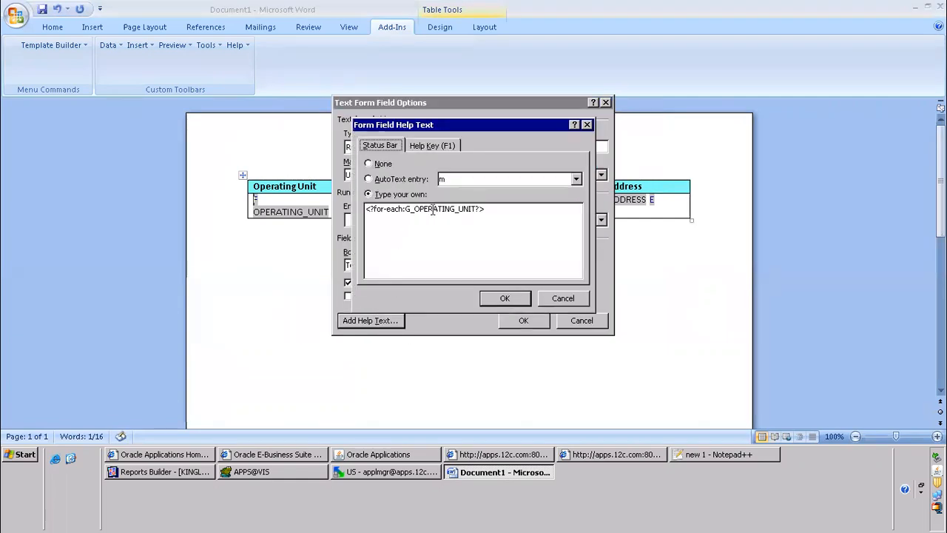
left_click(504, 298)
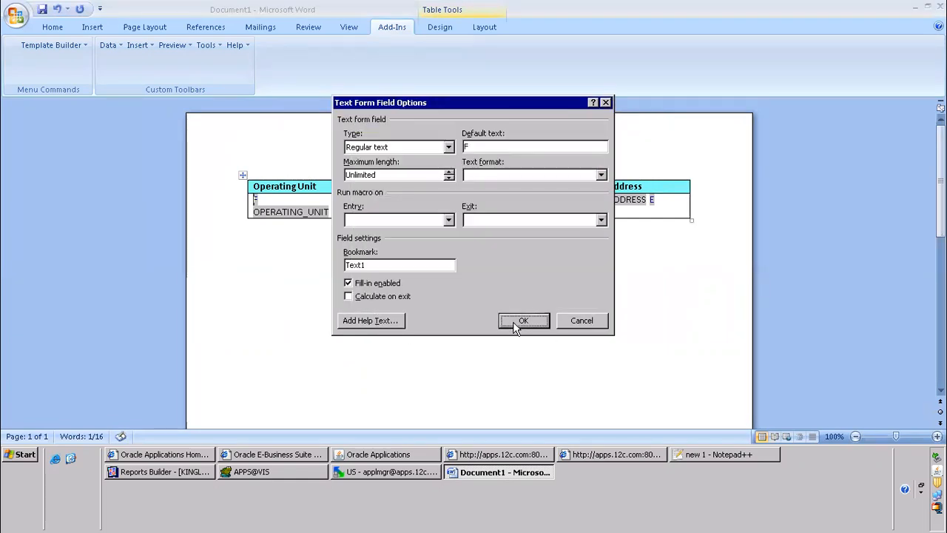
left_click(509, 318)
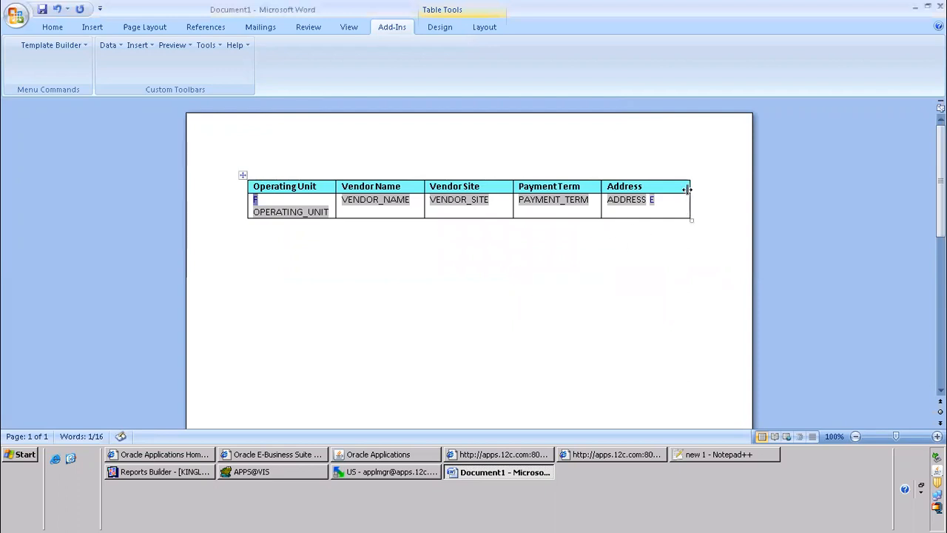
Examine the help text code behind the E form field in the Address column, then close its options
double_click(651, 204)
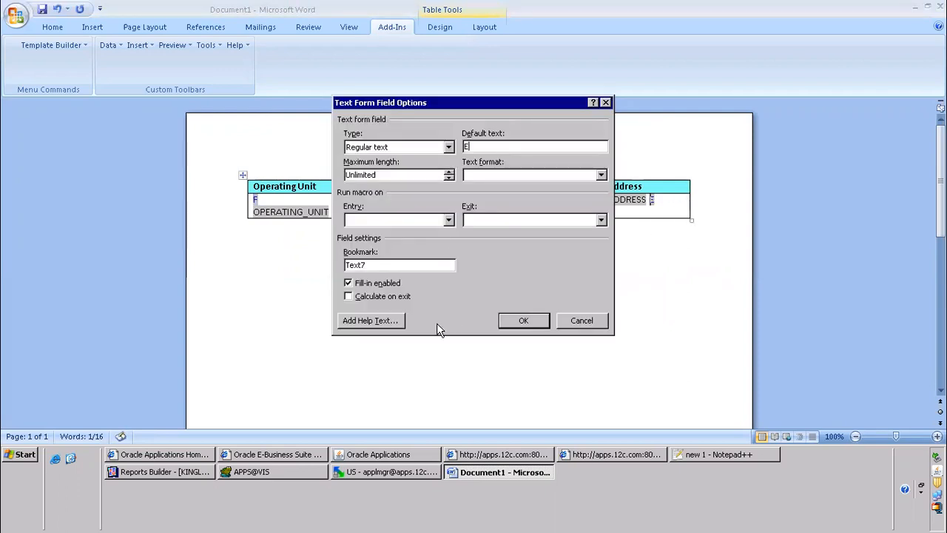
left_click(368, 321)
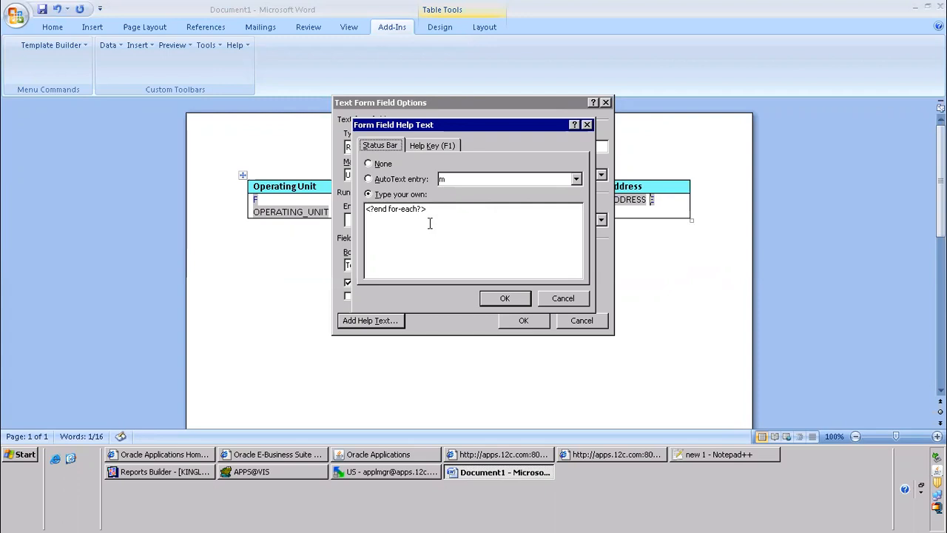
left_click(507, 299)
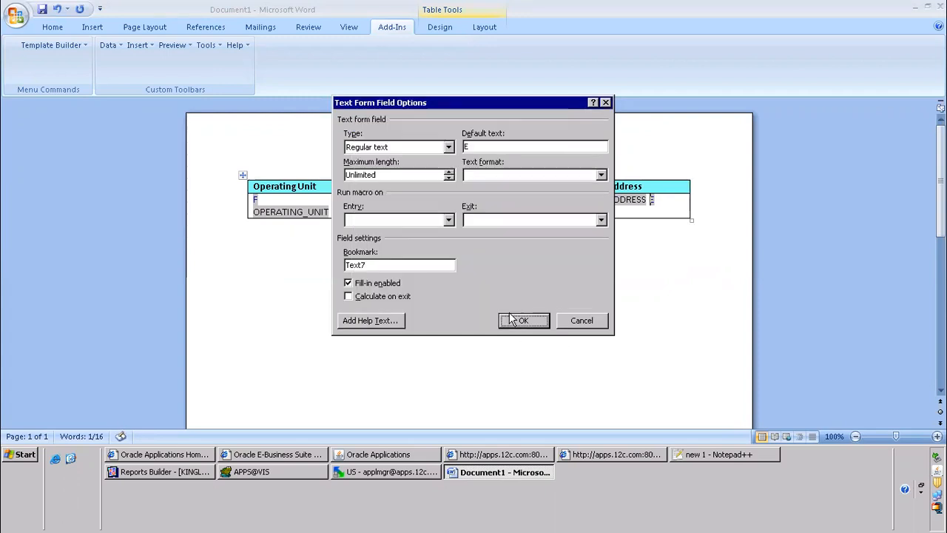
left_click(512, 320)
Preview the template as PDF, saving it on the Desktop as KINGLAIAPSUPPLIERS.rtf
left_click(172, 45)
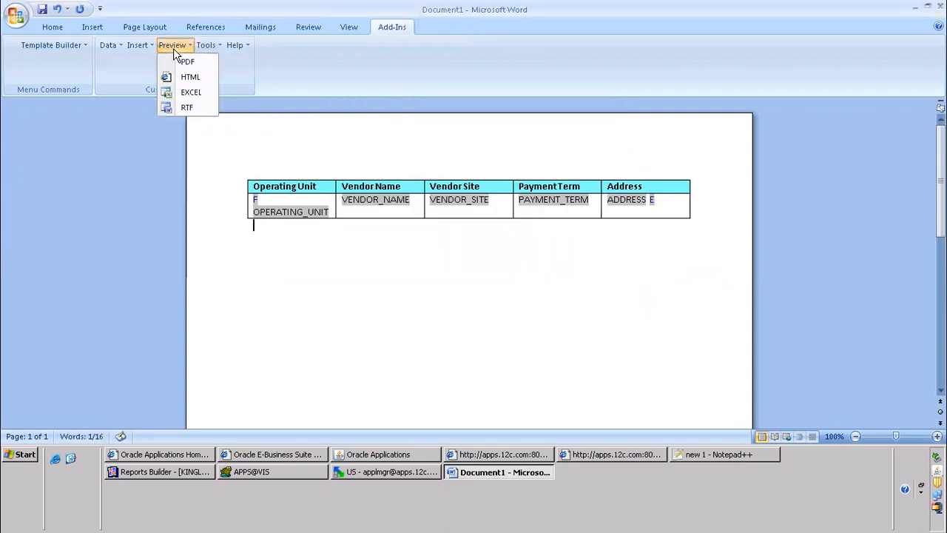
left_click(187, 63)
left_click(453, 260)
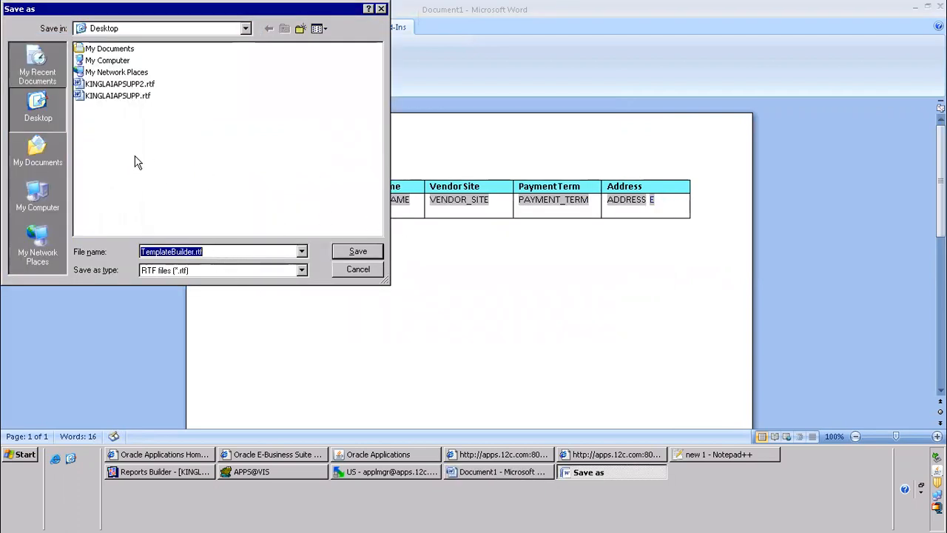
left_click(120, 99)
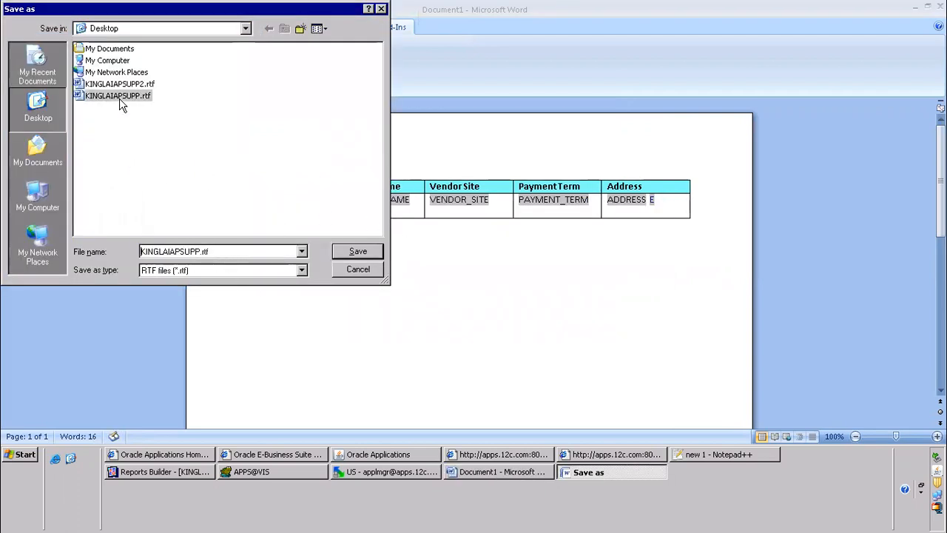
double_click(194, 252)
left_click(198, 252)
type("LIERS")
key("Return")
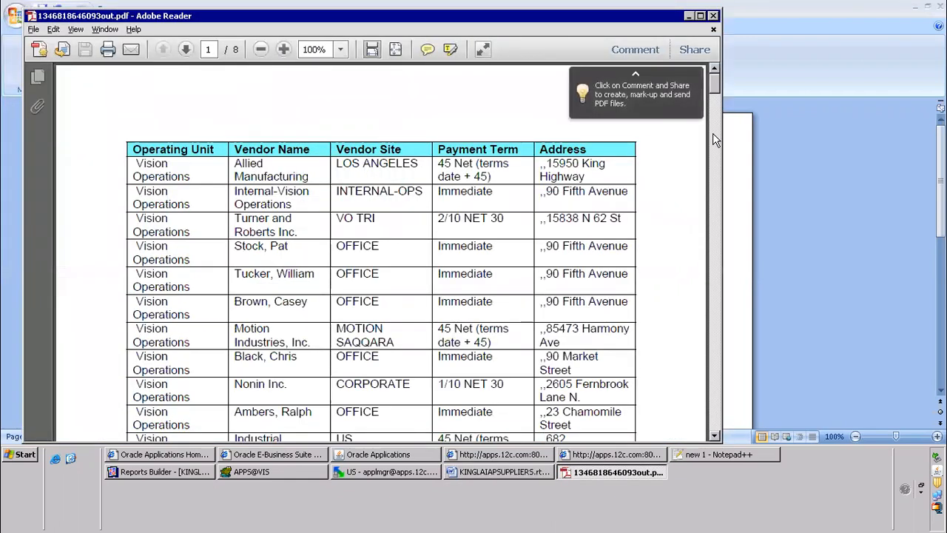
Look through the supplier rows in the PDF preview, try to close it and postpone the Adobe improvement program offer
scroll(695, 222, "down", 15)
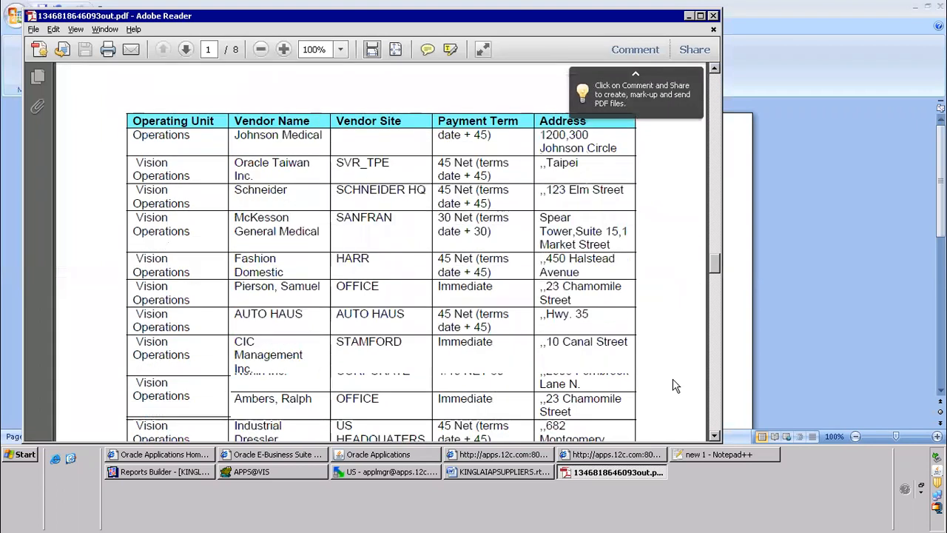
scroll(672, 403, "down", 10)
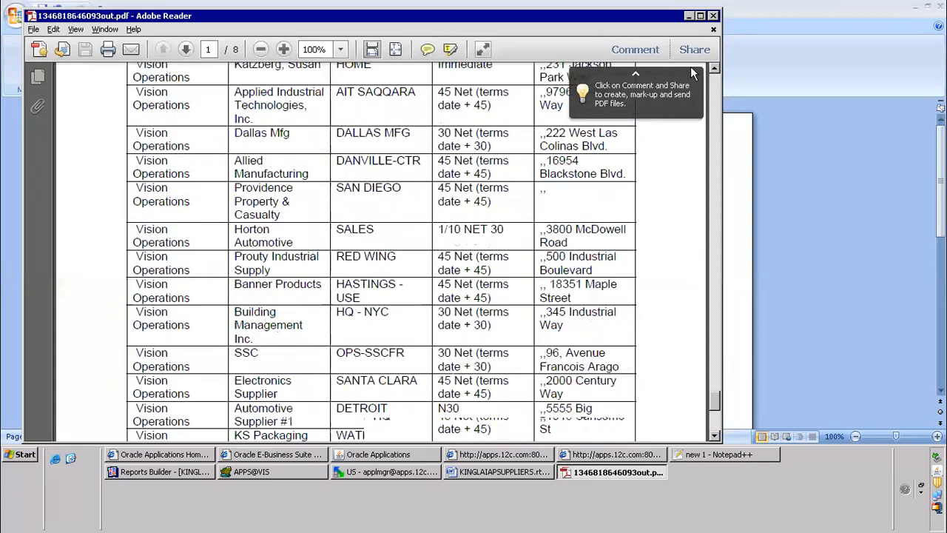
scroll(693, 73, "up", 20)
left_click(714, 15)
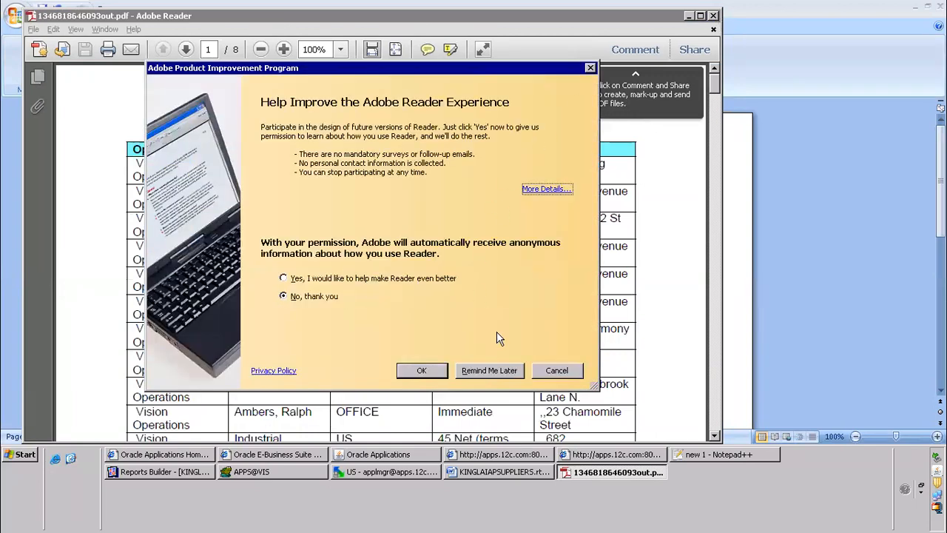
left_click(503, 367)
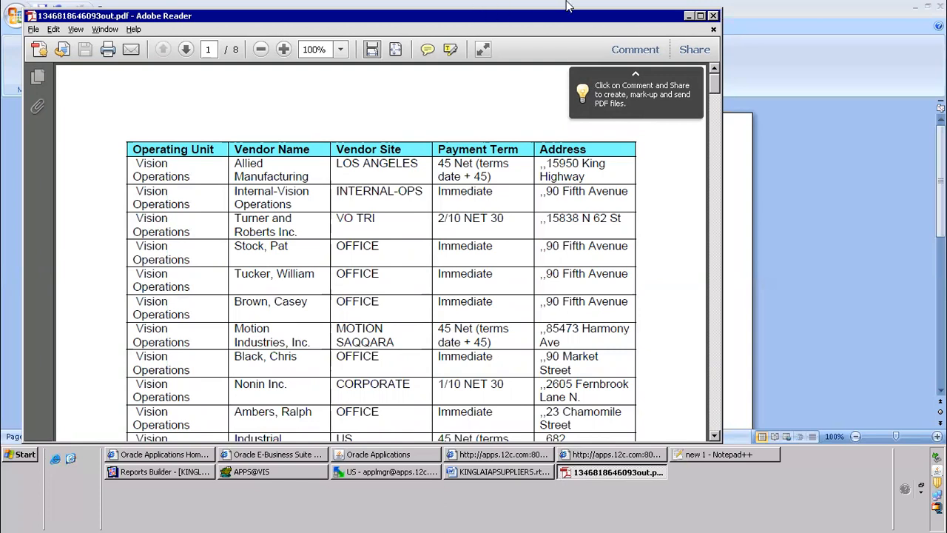
Minimise and restore the remote desktop session, then close its connection to the server
mouse_move(568, 3)
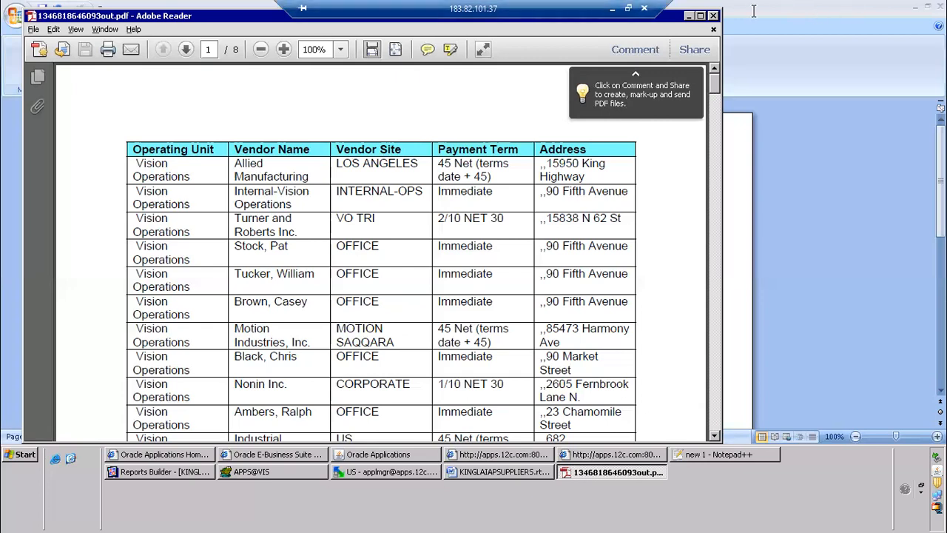
left_click(612, 9)
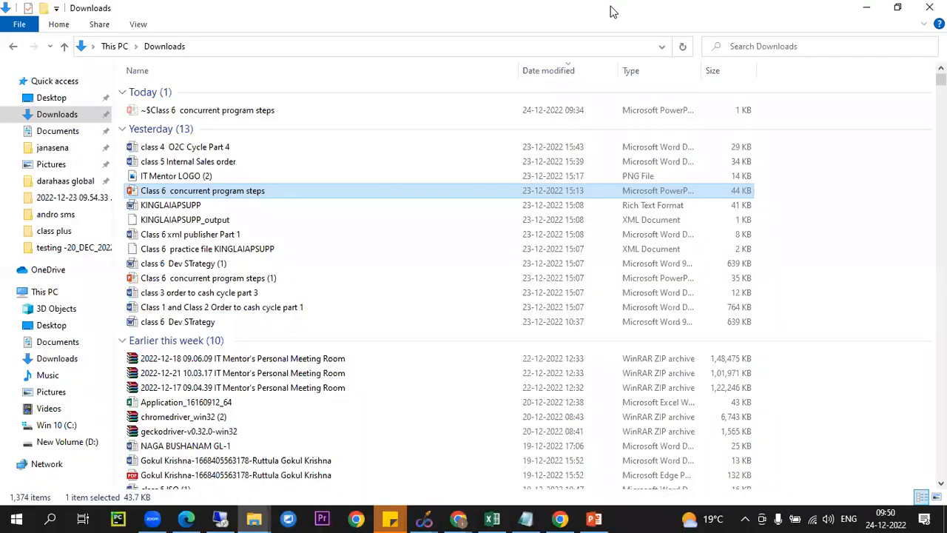
left_click(288, 518)
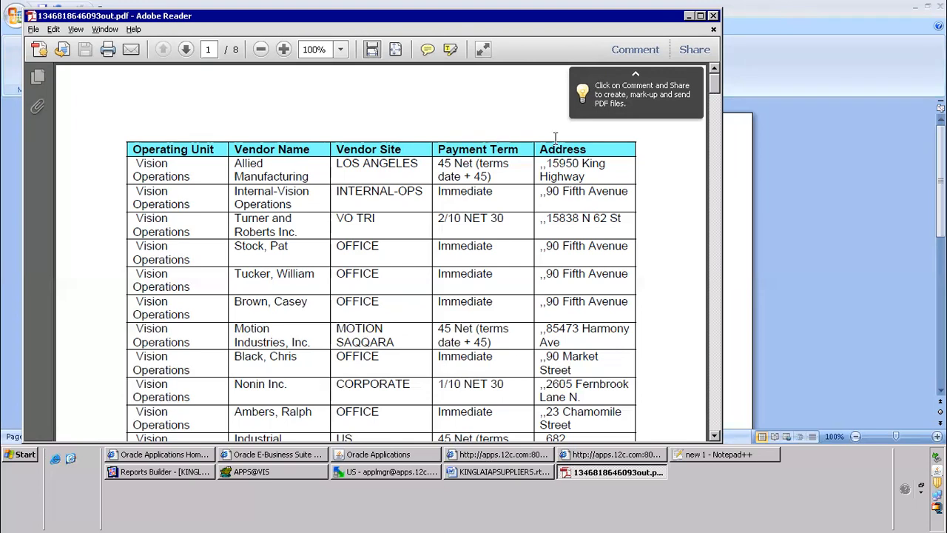
mouse_move(642, 9)
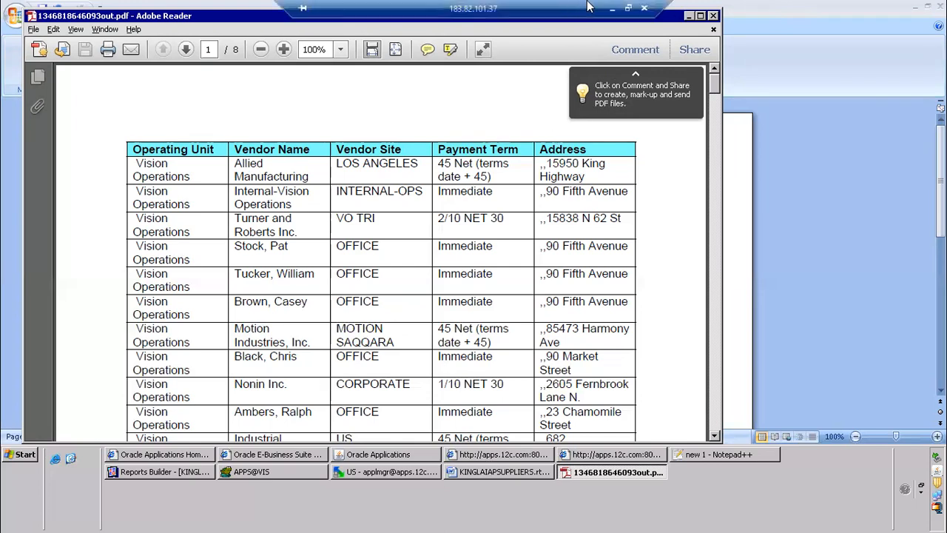
left_click(644, 9)
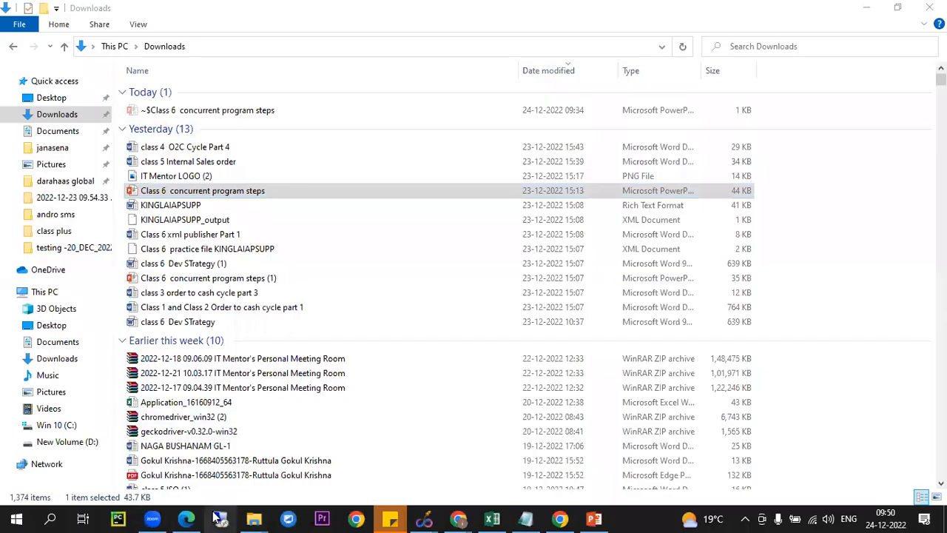
Reconnect to the remote server, dismiss the logon message and log on to Windows with the account password
left_click(505, 237)
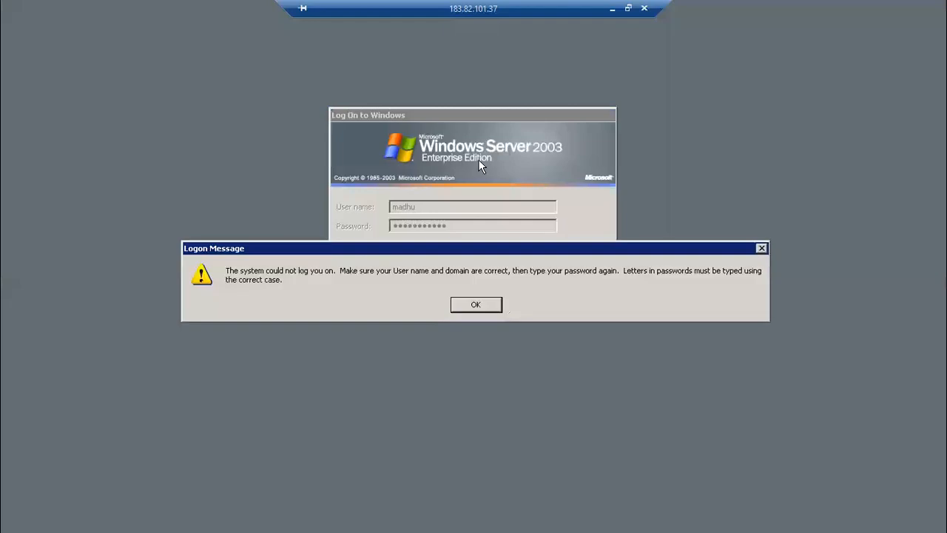
left_click(476, 305)
type("••••••••")
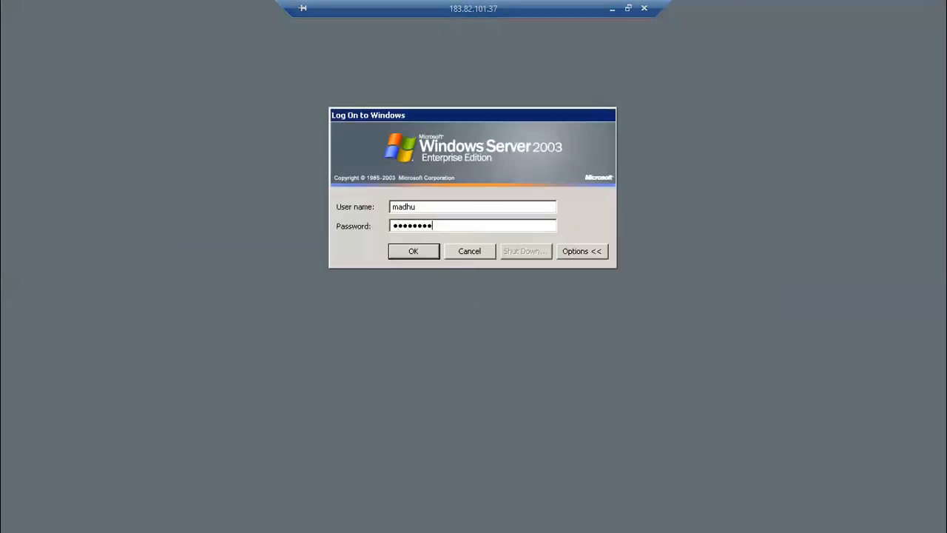
type("•••")
key("Return")
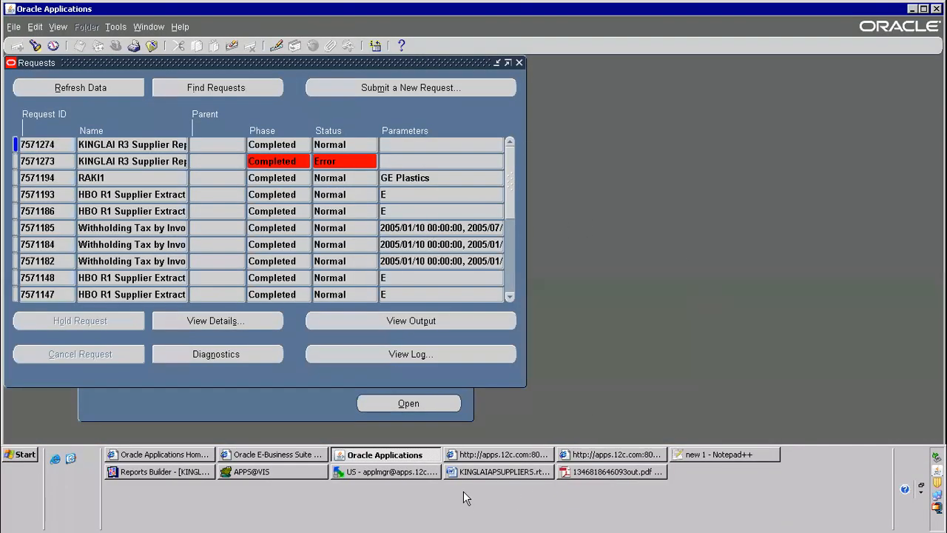
In the Notepad++ notes, complete line 7 with "created rtf" and add the line "8) create data definition"
left_click(722, 455)
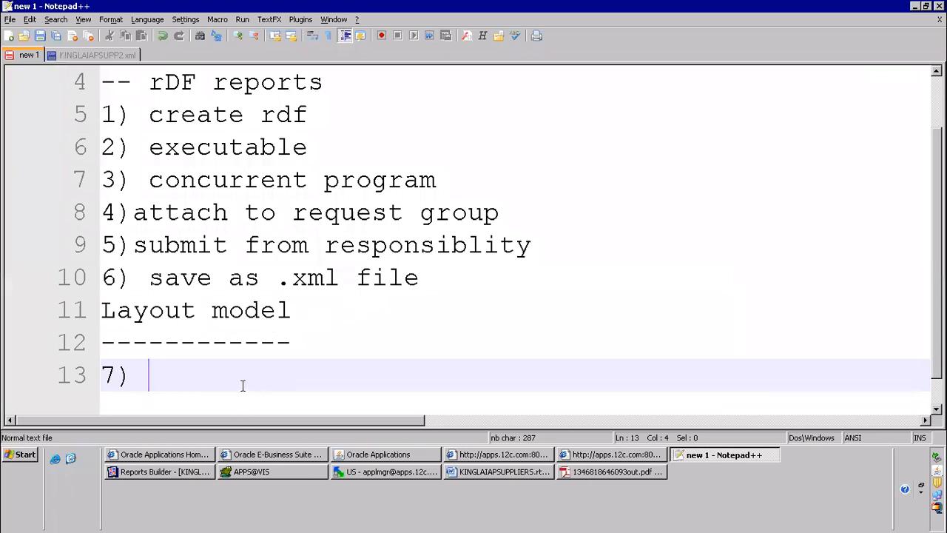
type("created rtf")
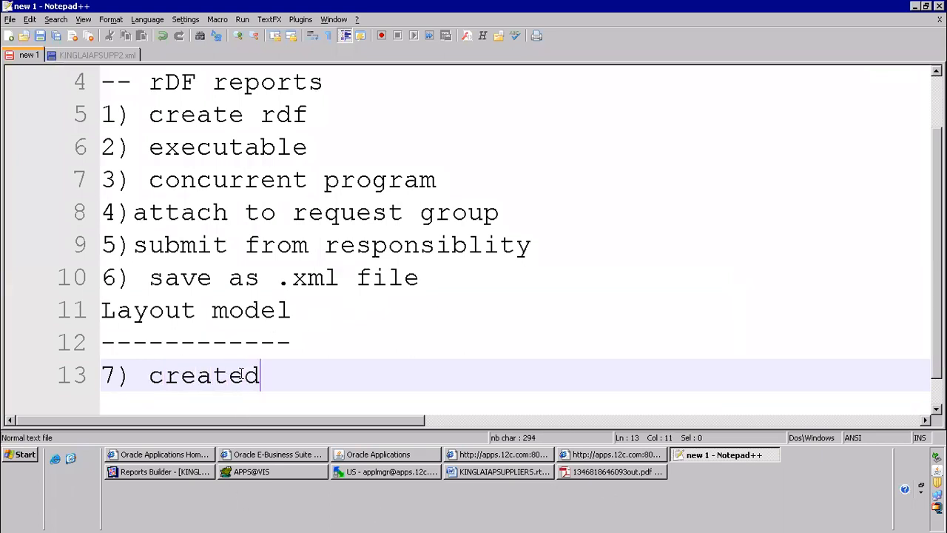
key("Return")
type("8) create data ")
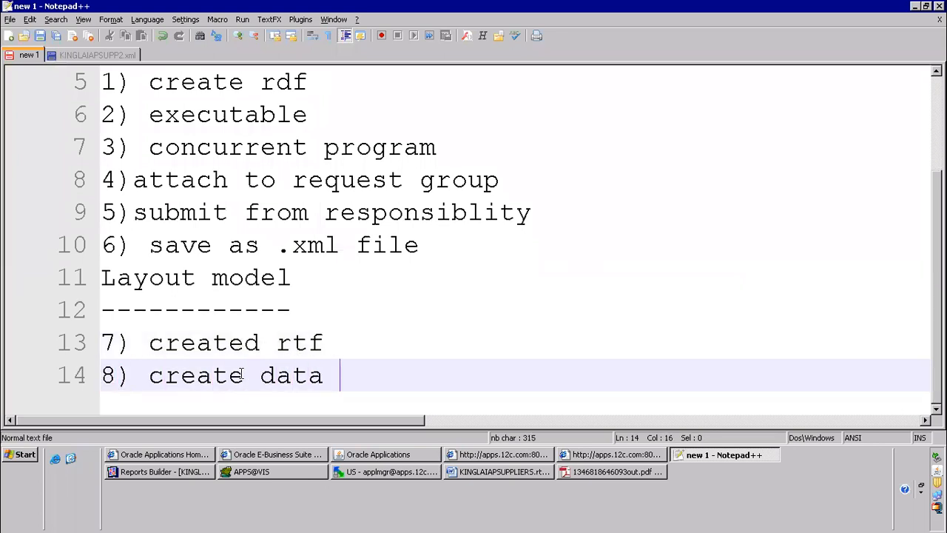
type("definition")
key("Return")
Add the lines "9)create template" and "10)submit from responsibility" to the end of the layout model notes
type("9)create t")
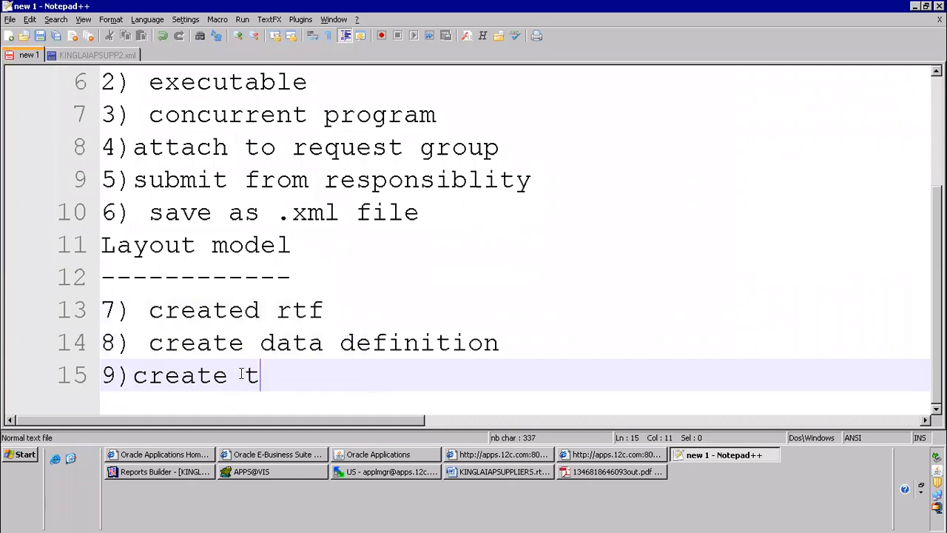
type("emplate")
key("Return")
type("10)submit")
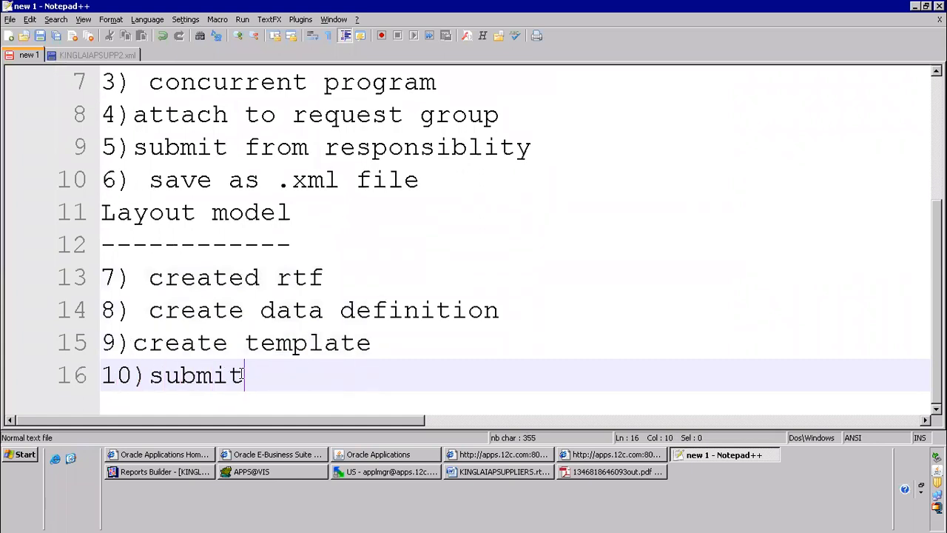
type(" from respn")
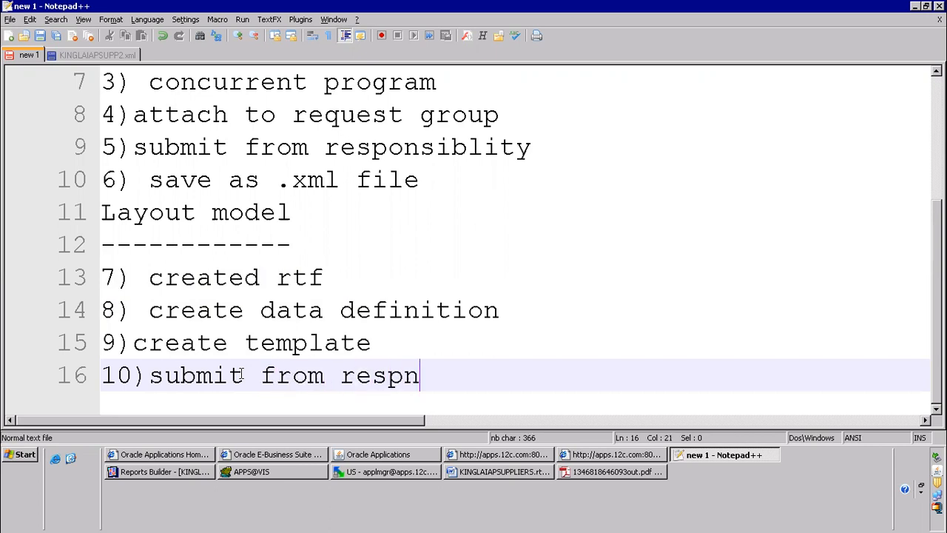
key("BackSpace")
key("BackSpace")
type("ponsibility")
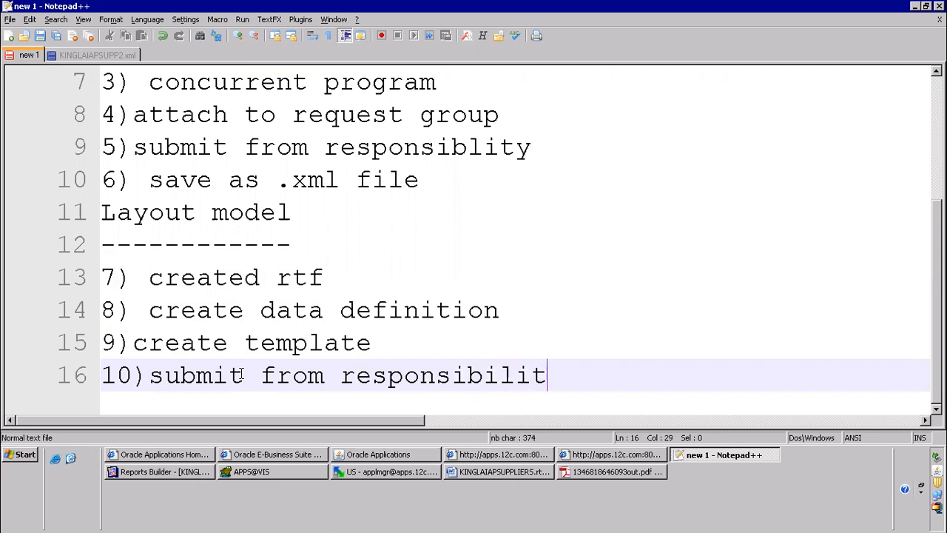
Start a new line below note 10 and append "----------------short name" to the concurrent program line
key("Return")
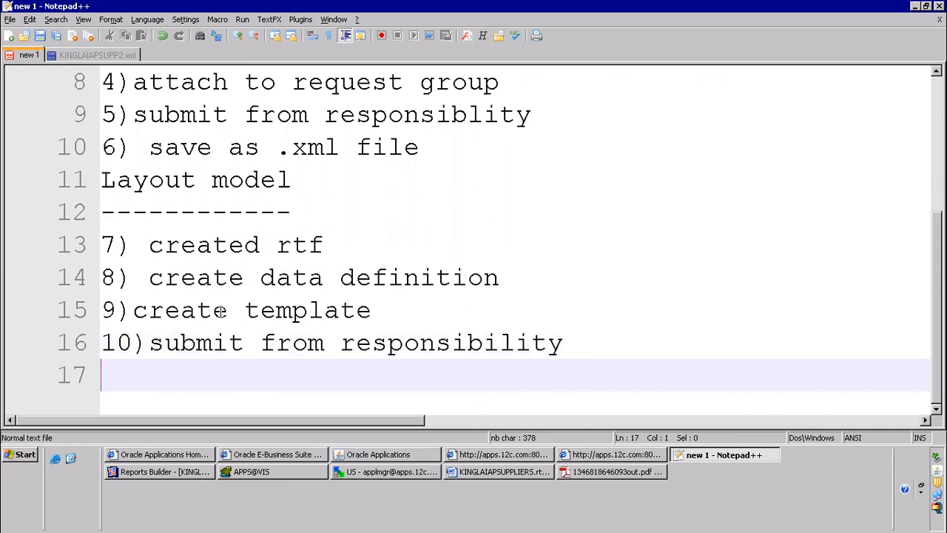
left_click_drag(151, 287, 669, 350)
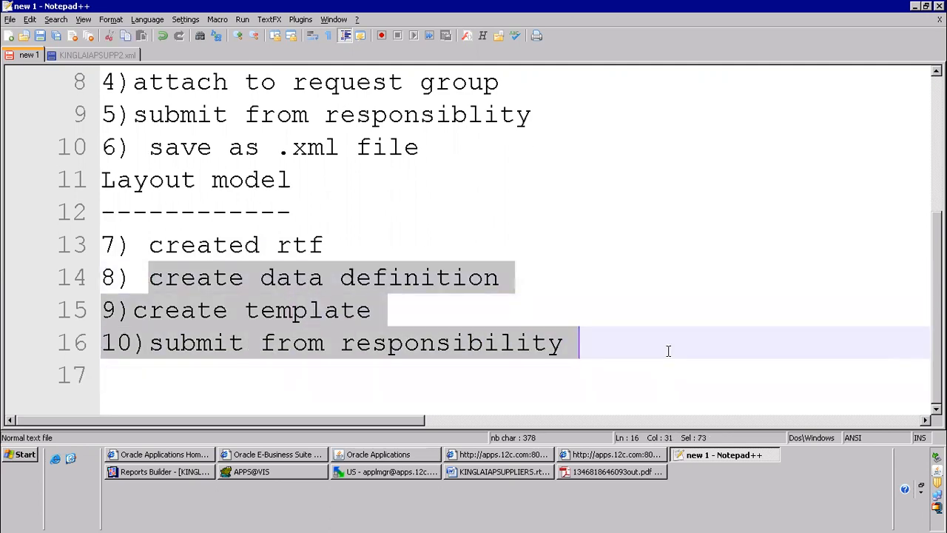
key("Up")
left_click_drag(179, 272, 520, 277)
scroll(356, 220, "up", 2)
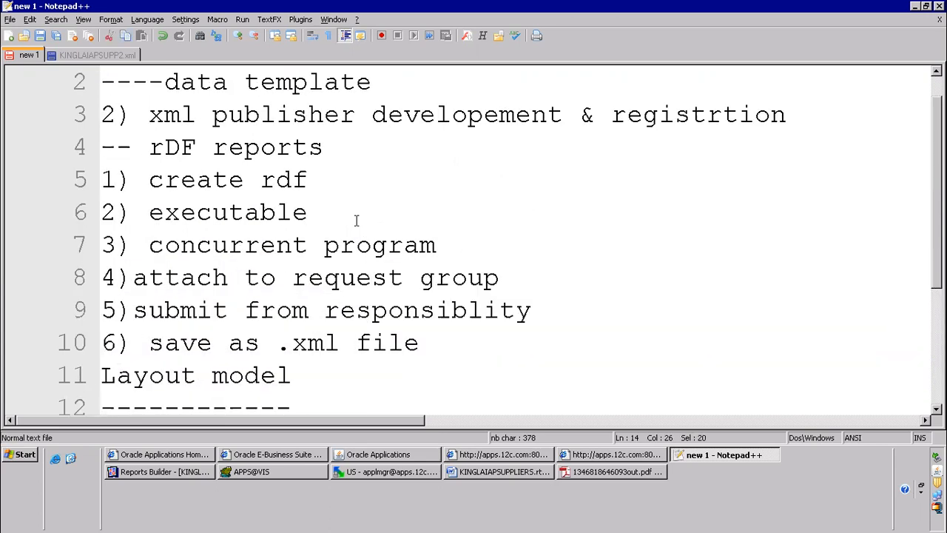
left_click(450, 243)
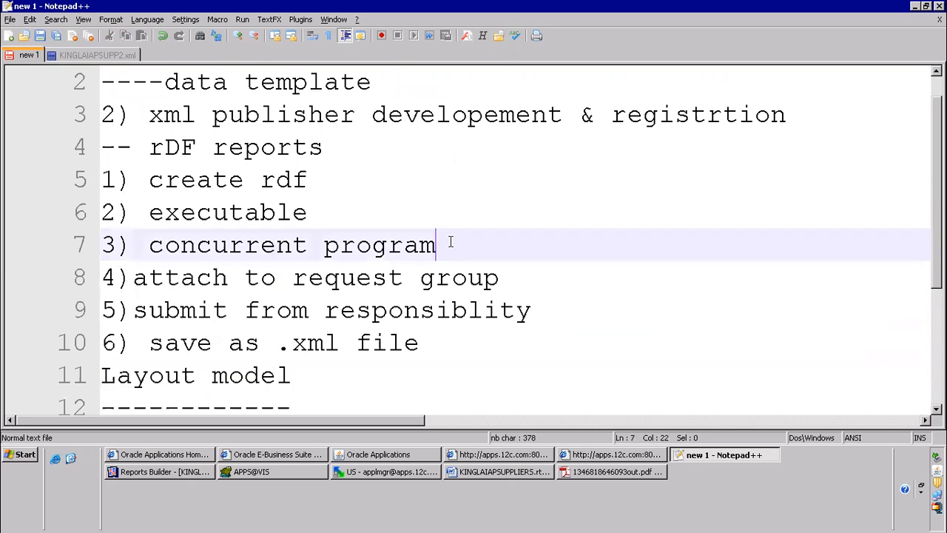
type("----------------short name")
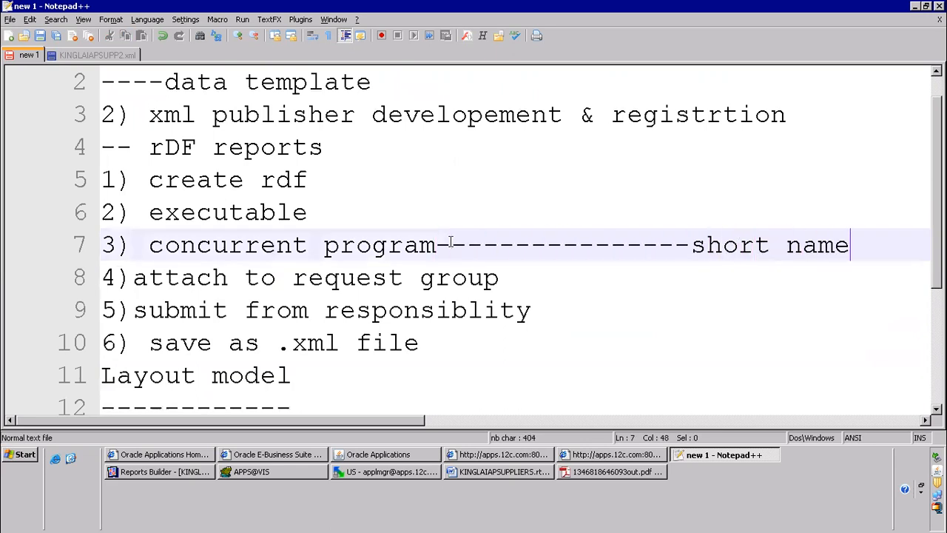
Append "-----------------code" to the "create data definition" line of the notes
scroll(449, 244, "down", 2)
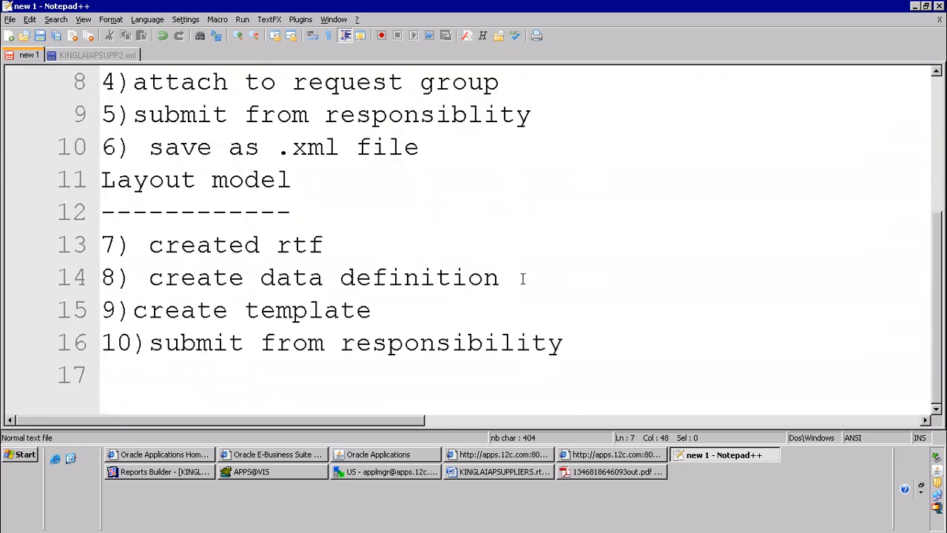
left_click(523, 278)
type("-----------------code")
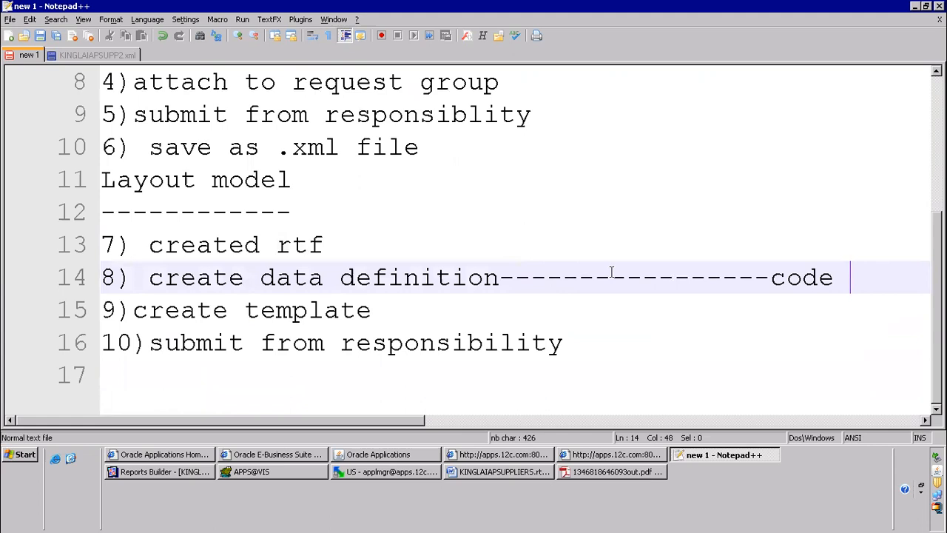
scroll(632, 275, "up", 3)
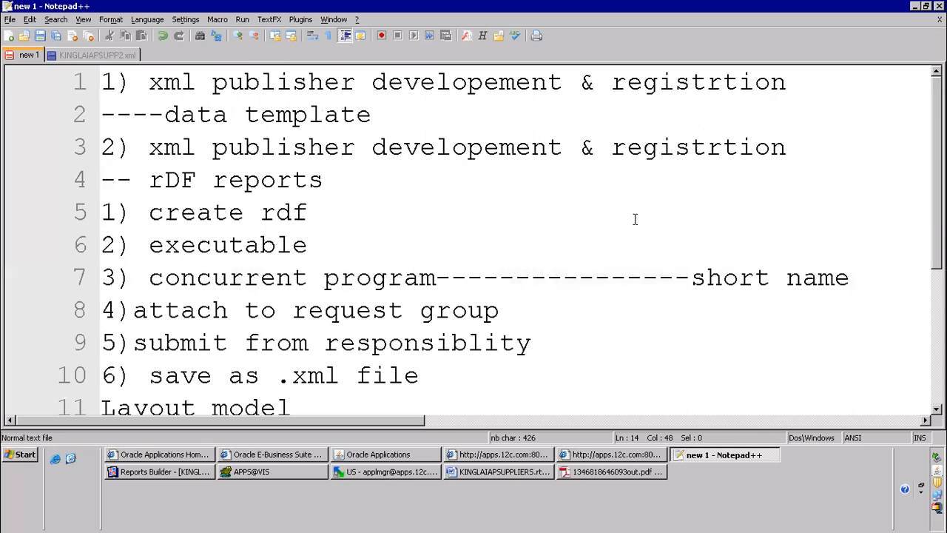
Switch to Oracle Applications, copy the program name of the latest KINGLAI R3 Supplier Report request and close the Requests window
left_click(406, 452)
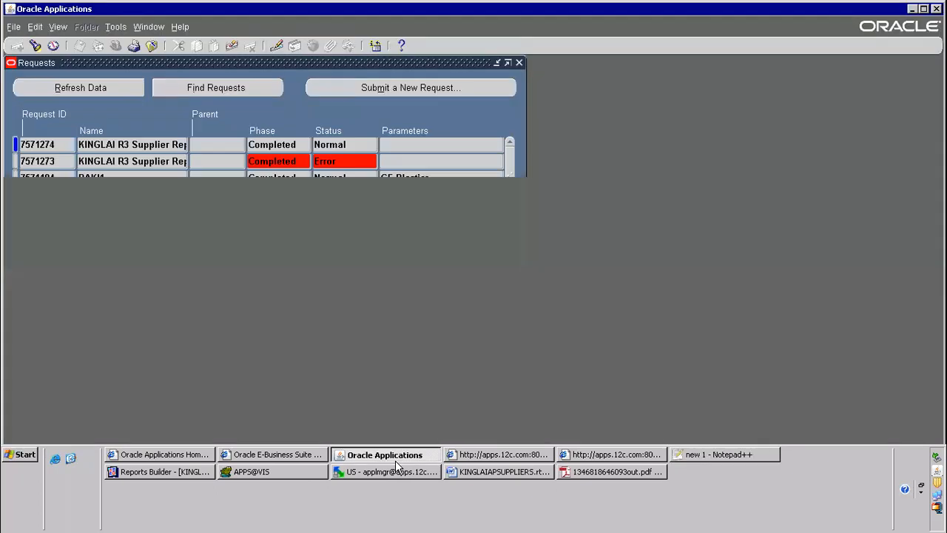
right_click(123, 142)
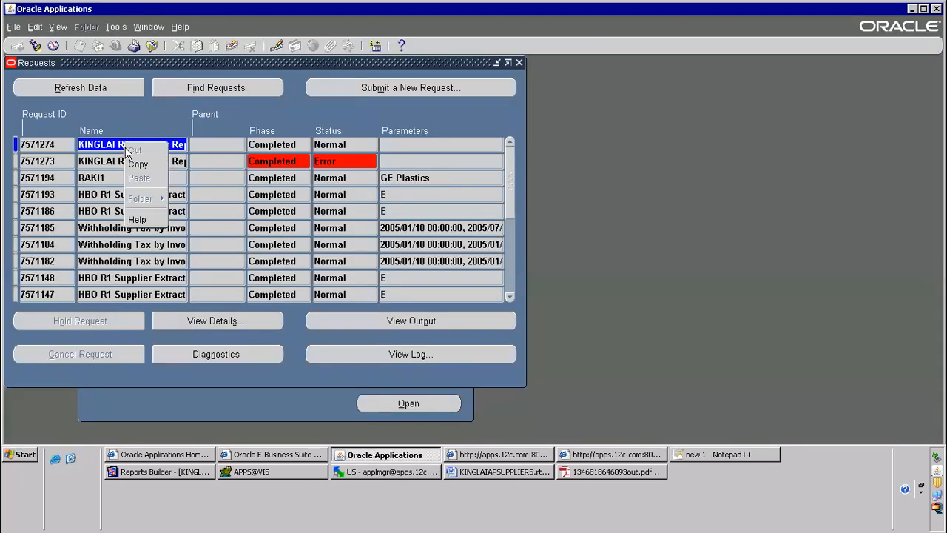
left_click(141, 164)
key("F4")
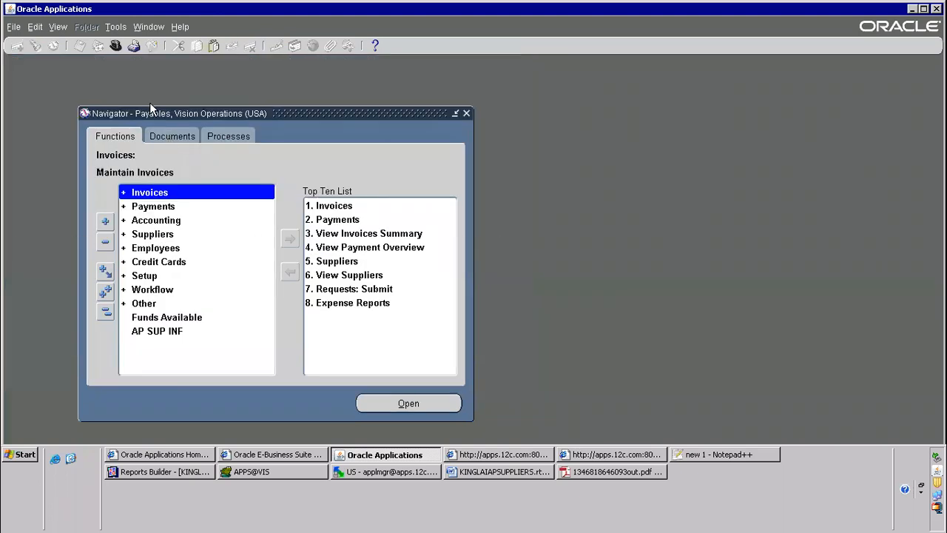
Switch to the System Administrator responsibility and open the concurrent program definition of KINGLAI R3 Supplier Report
left_click(115, 46)
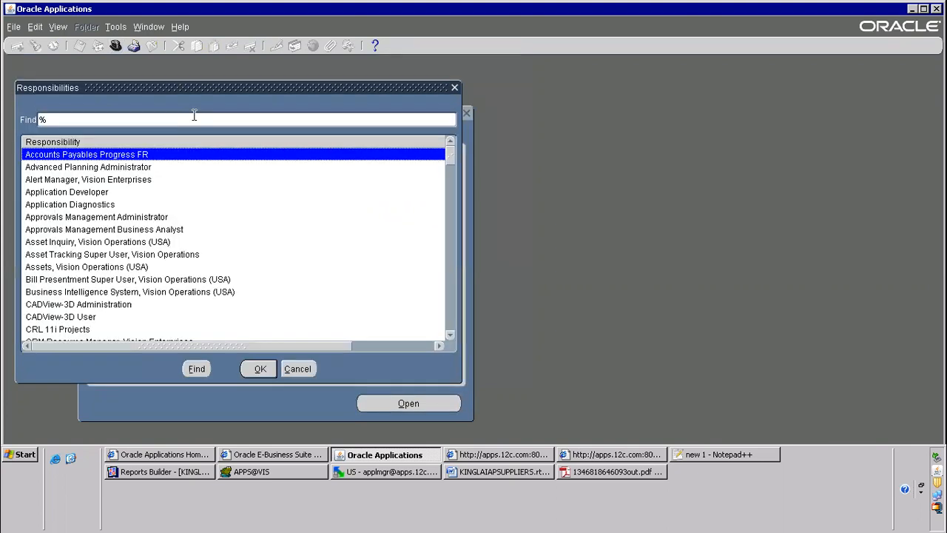
type("system Administrat")
key("Down")
key("Down")
key("Return")
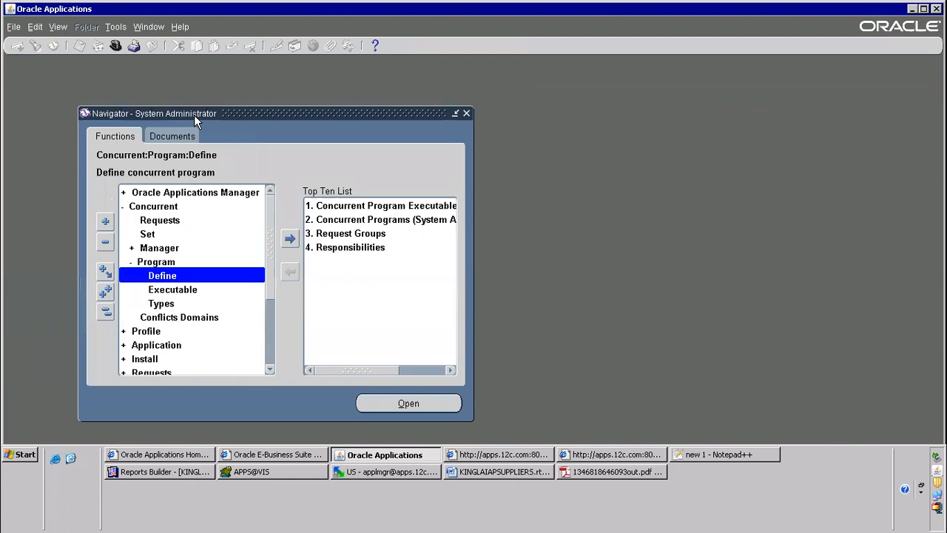
key("Return")
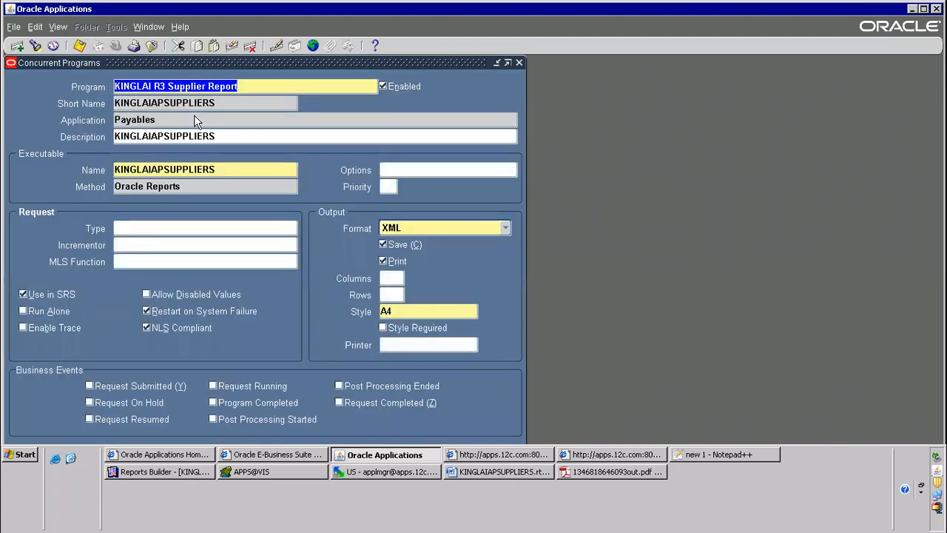
Copy the concurrent program's short name KINGLAIAPSUPPLIERS and close the Concurrent Programs form
left_click(201, 103)
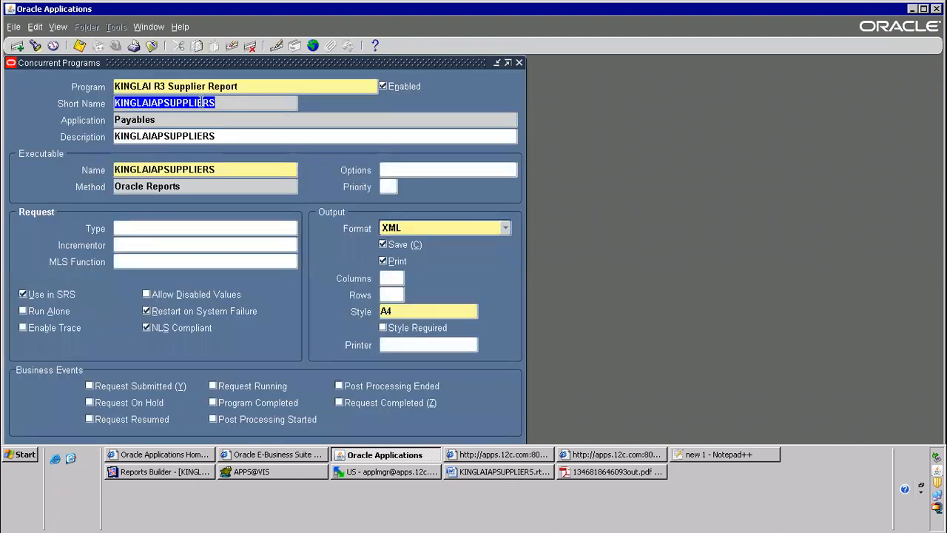
right_click(200, 101)
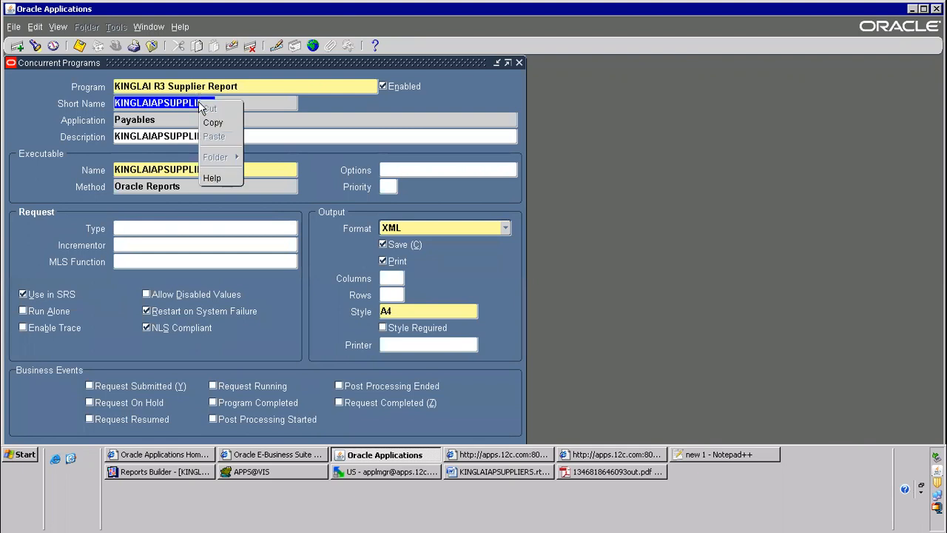
left_click(213, 121)
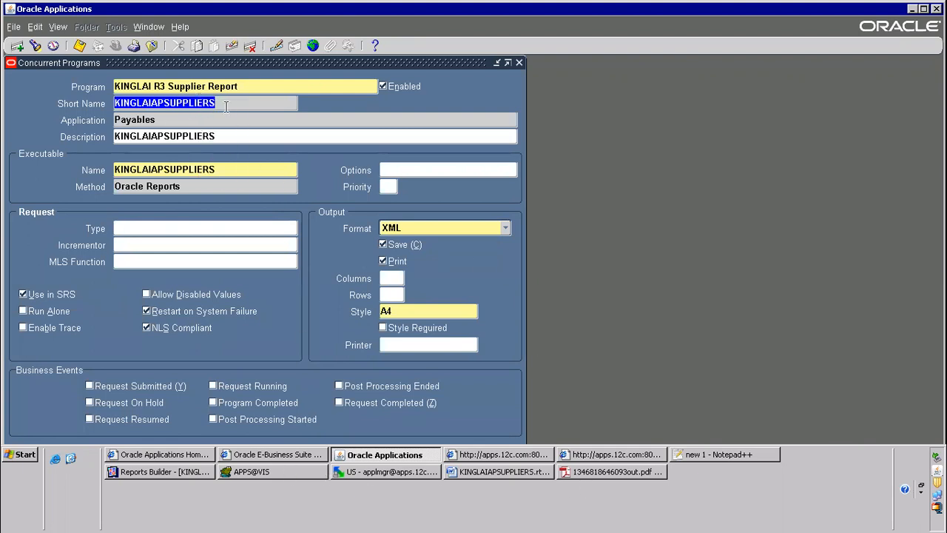
key("F4")
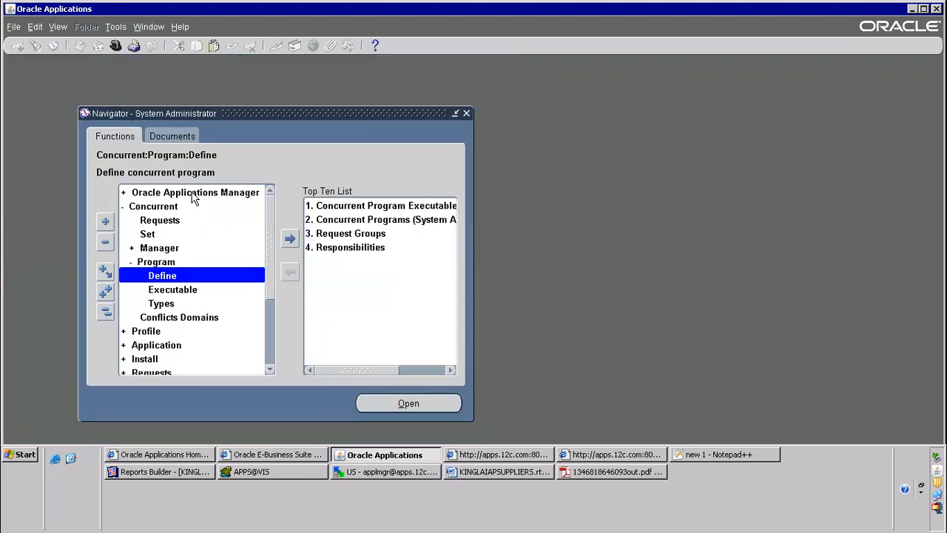
Switch to the XML Publisher Administrator responsibility and select the Data Definitions function under Home
left_click(115, 46)
type("xml")
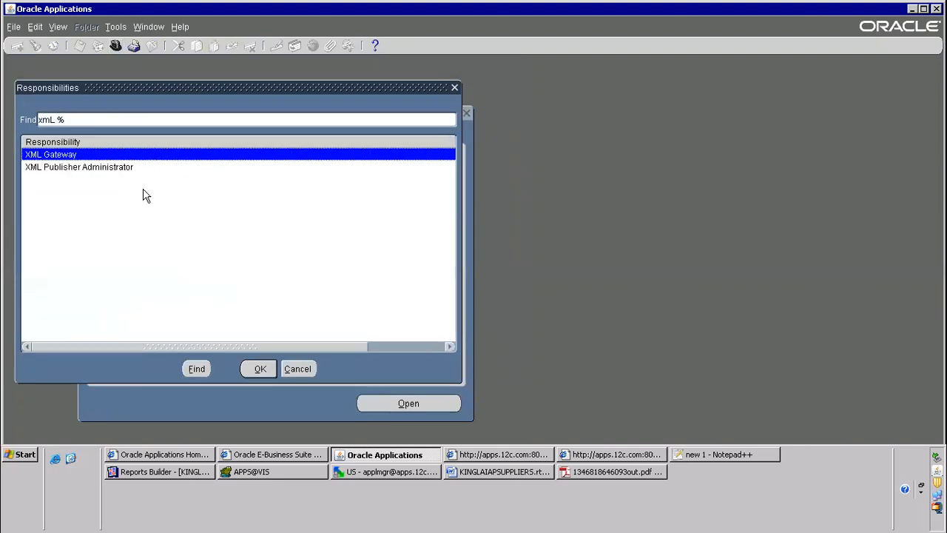
double_click(106, 168)
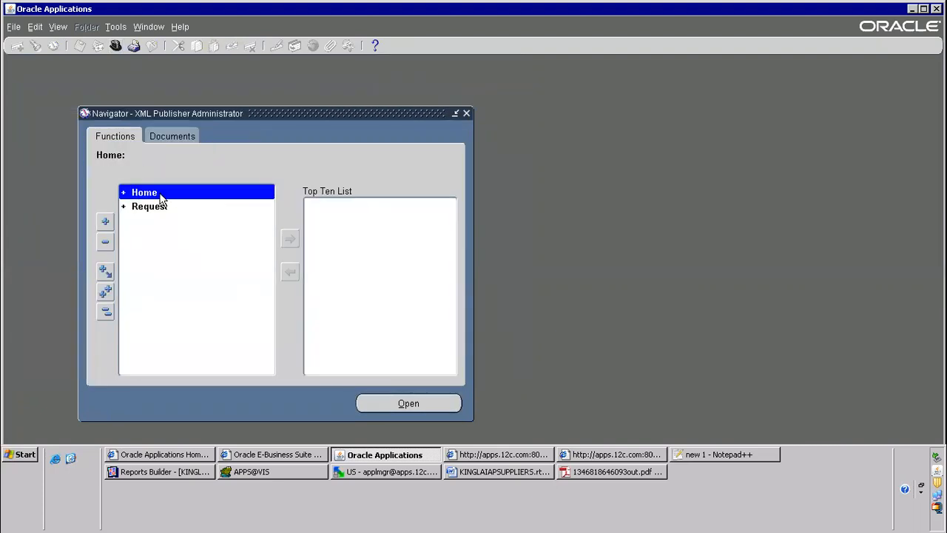
double_click(159, 194)
left_click(165, 222)
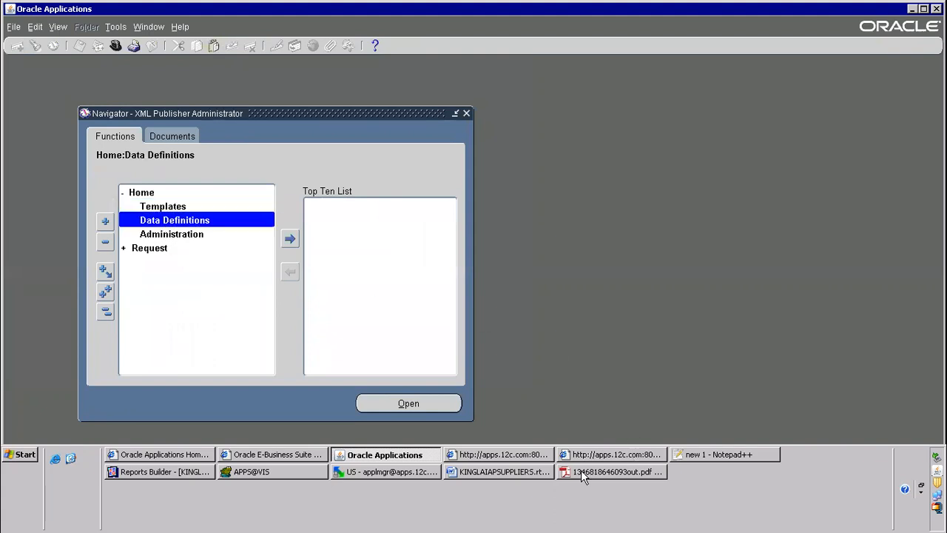
After checking the Notepad++ notes, open the Data Definitions page from Oracle Applications, maximise it and start a new data definition
left_click(692, 456)
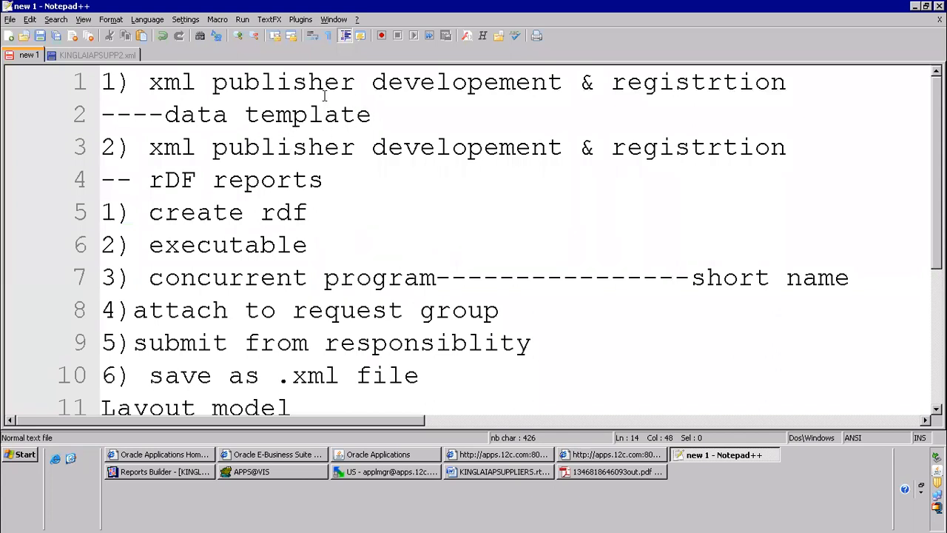
key("alt+Tab")
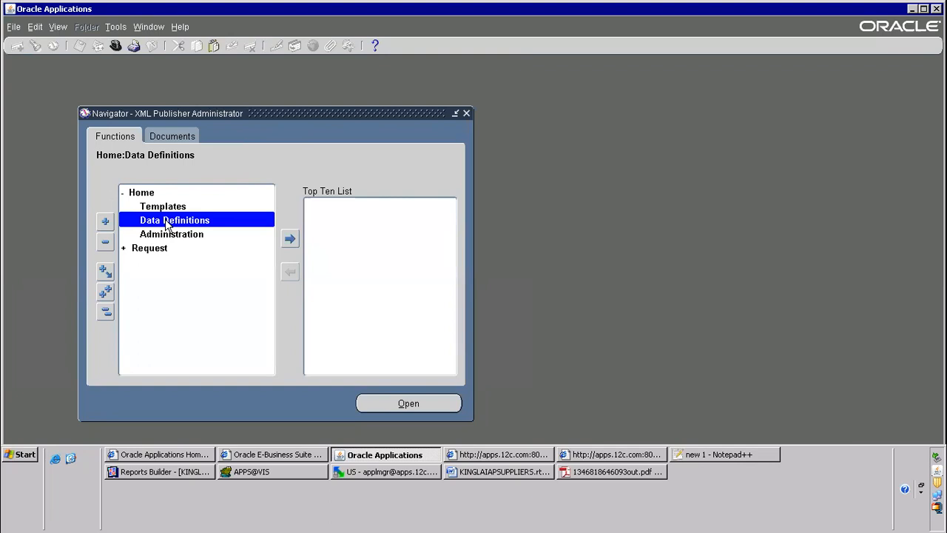
key("alt+Tab")
scroll(203, 337, "down", 3)
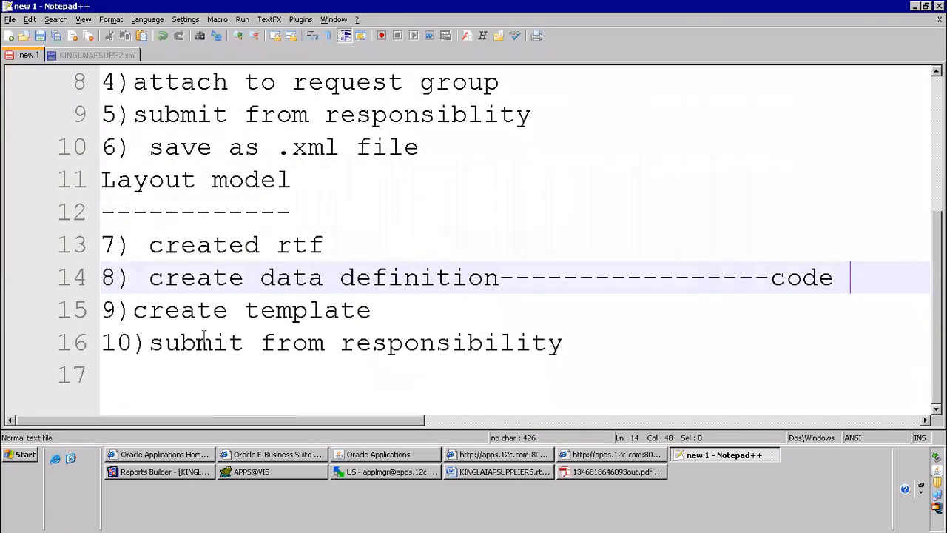
key("alt+Tab")
double_click(205, 219)
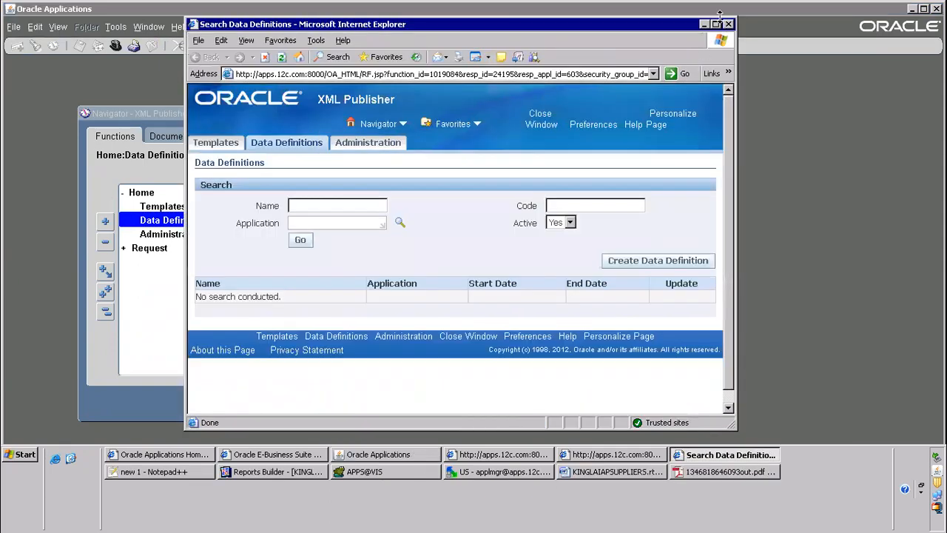
left_click(715, 24)
left_click(851, 236)
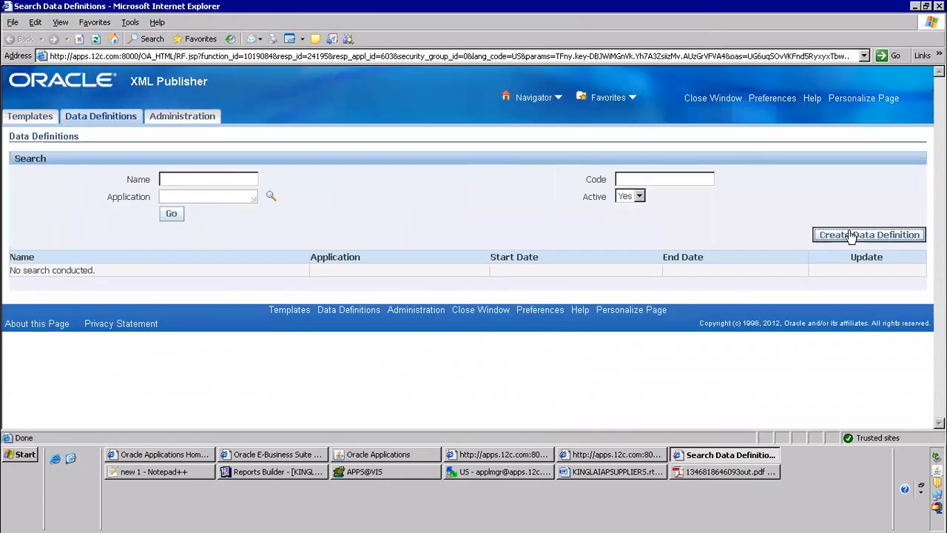
left_click(623, 227)
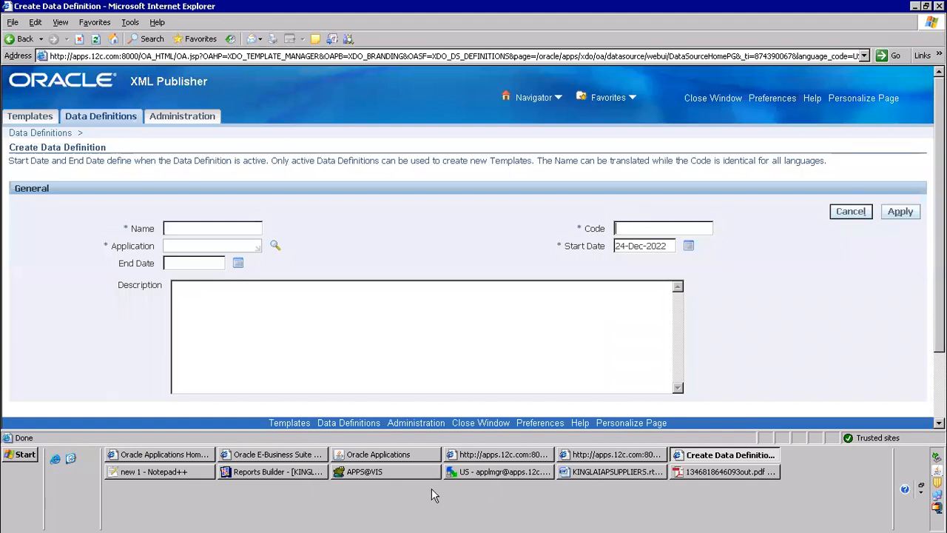
Review the short name and code lines in the Notepad++ notes, and enter KINGLAIAPSUPPLIERS as the new data definition's code
left_click(186, 471)
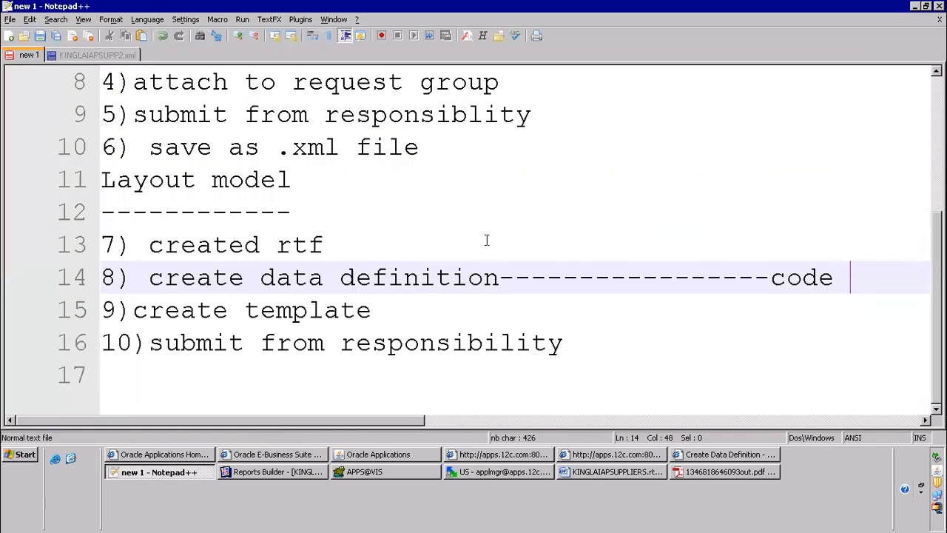
scroll(518, 222, "up", 3)
left_click_drag(194, 277, 833, 279)
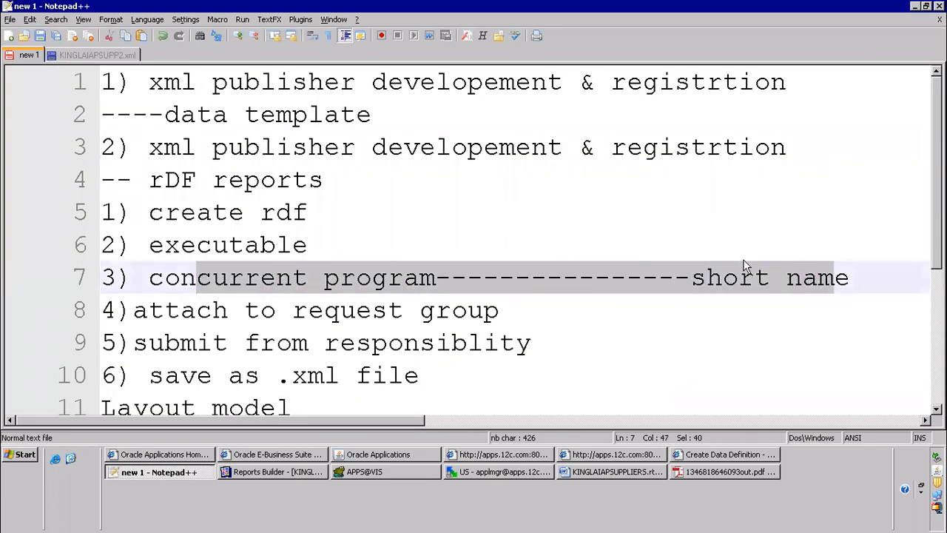
scroll(740, 269, "down", 3)
left_click_drag(345, 281, 836, 277)
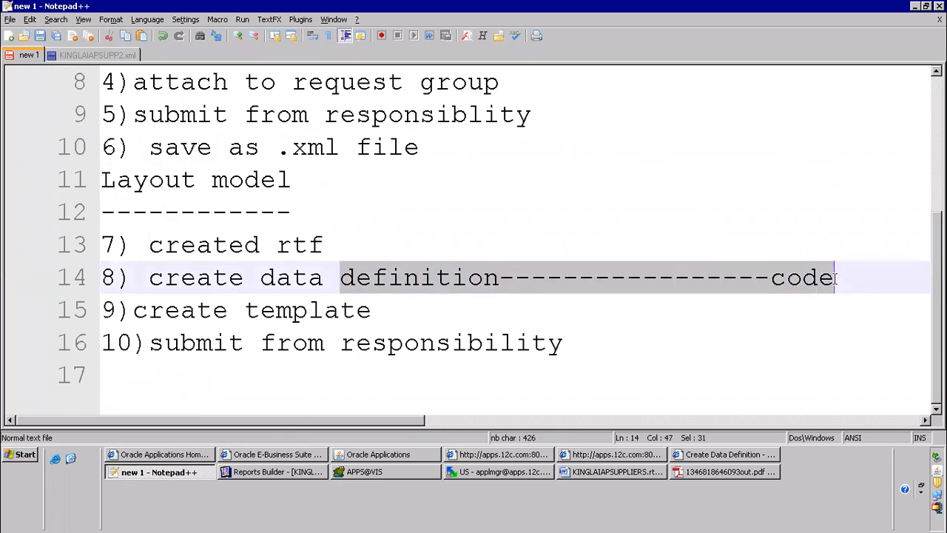
key("alt+Tab")
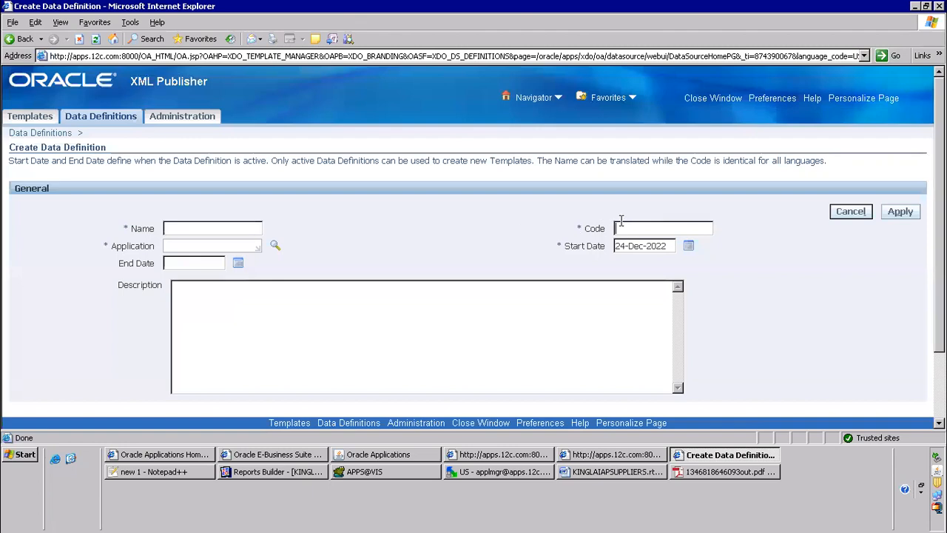
key("ctrl+v")
Set the data definition's name to KINGLAIAPSUPPLIERS and its application to Payables
left_click(205, 229)
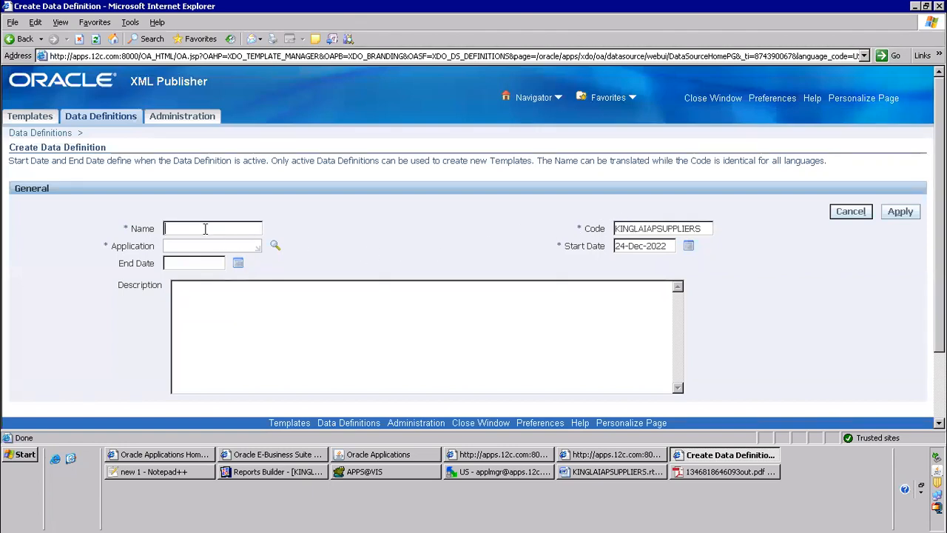
type("KINGLAIAPSUPPLIERS")
left_click(201, 244)
type("Payables")
key("Tab")
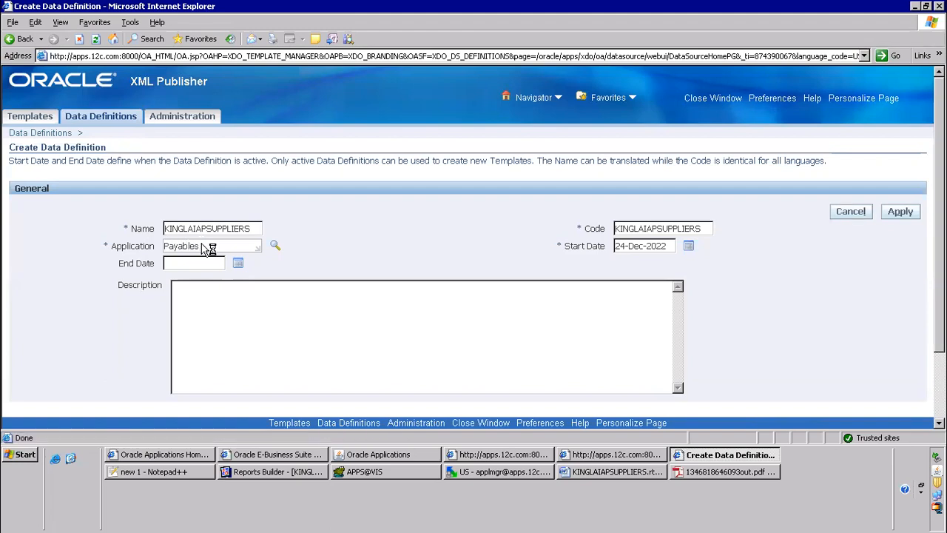
left_click(638, 231)
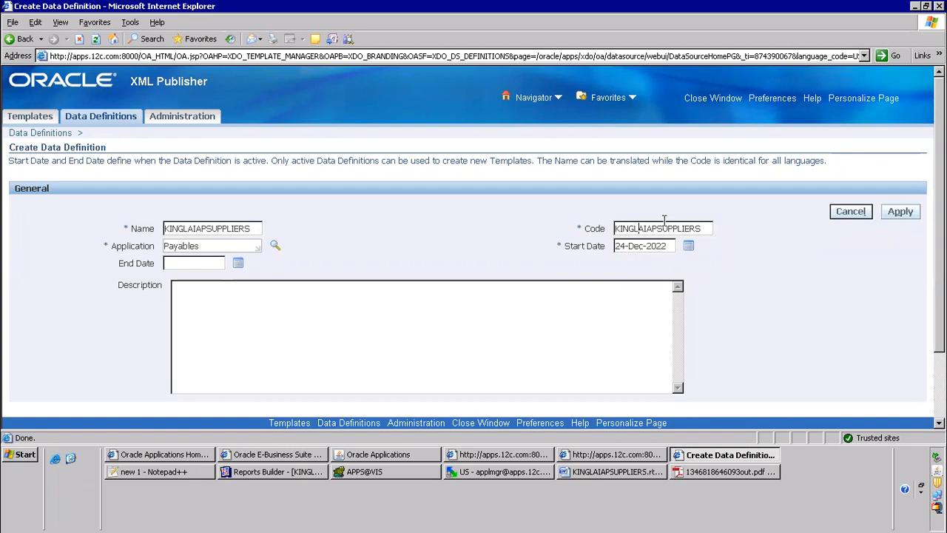
scroll(769, 266, "down", 3)
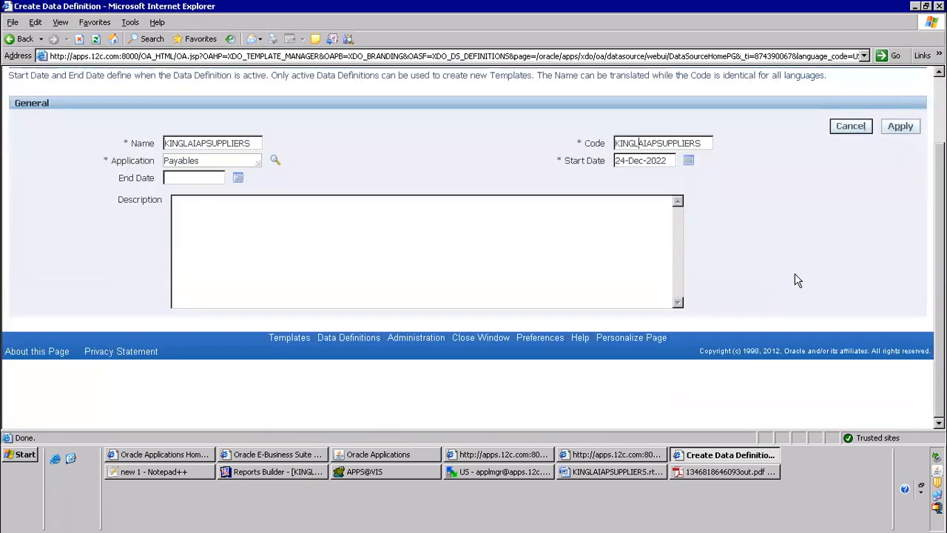
Save the KINGLAIAPSUPPLIERS data definition and look over its Data Template and XML Schema file entries
left_click(903, 127)
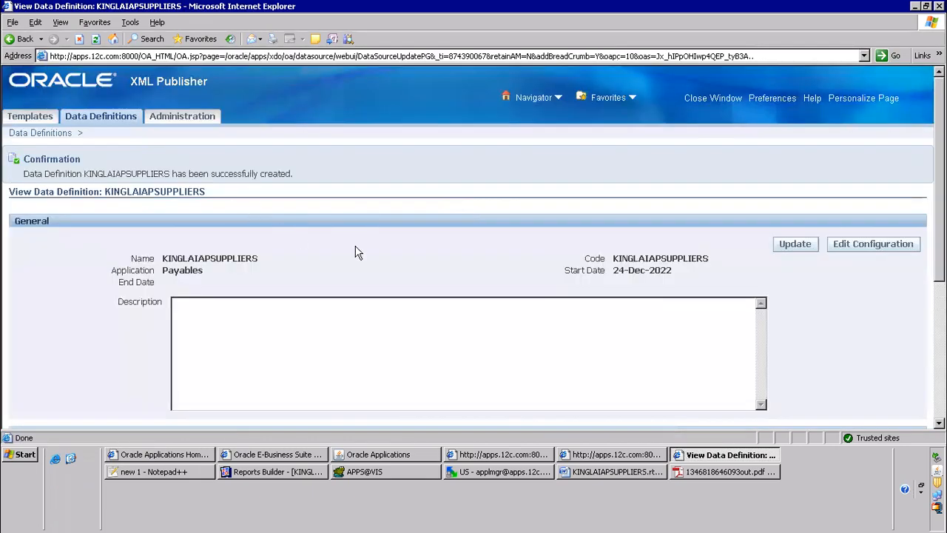
scroll(459, 274, "down", 5)
left_click_drag(394, 265, 437, 274)
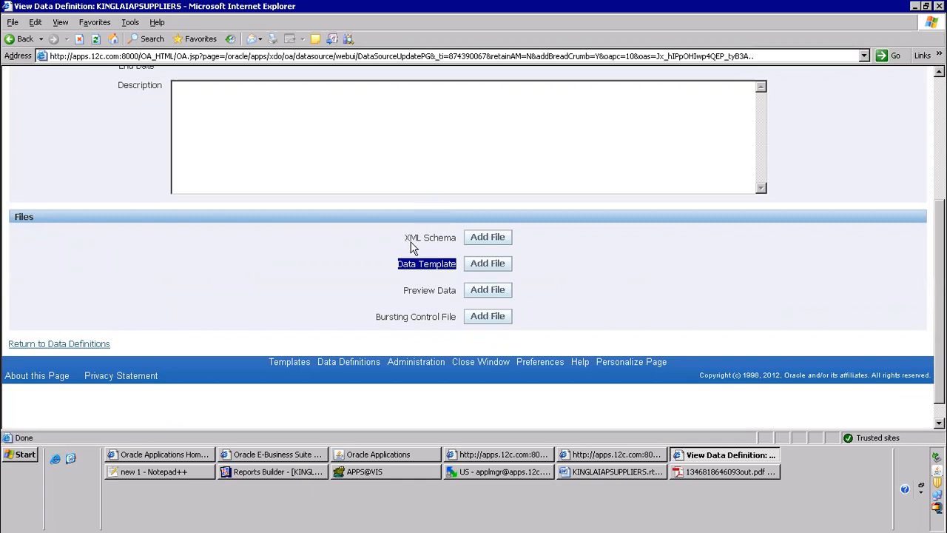
scroll(389, 271, "up", 5)
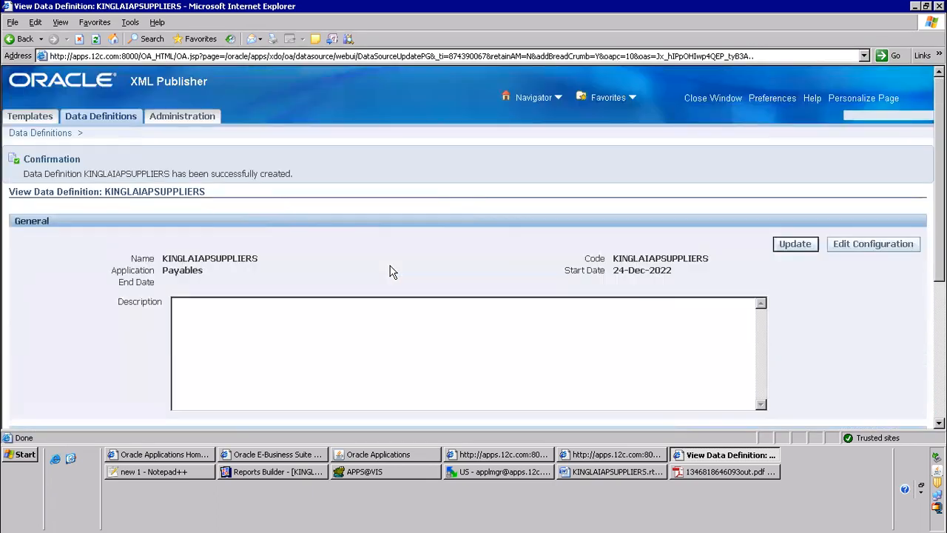
Start a new XML Publisher template and set both its code and data definition to KINGLAIAPSUPPLIERS
left_click(29, 118)
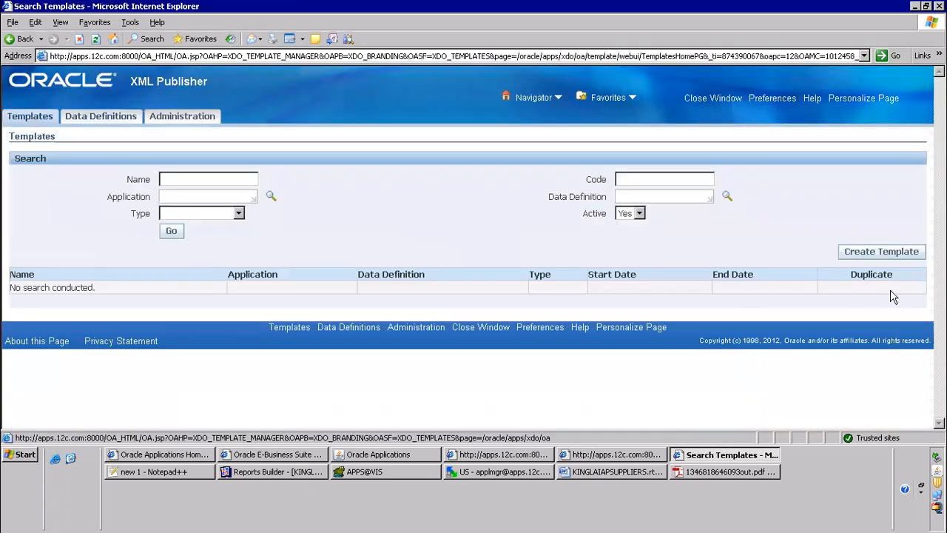
left_click(892, 254)
left_click(659, 213)
type("KINGLAIAPSUPPLIERS")
left_click(630, 231)
type("KINGLAIAPSUPPLIERS")
Set the template's name to KINGLAIAPSUPPLIERS and its application to Payables
left_click(213, 214)
type("KINGLAIAPSUPPLIERS")
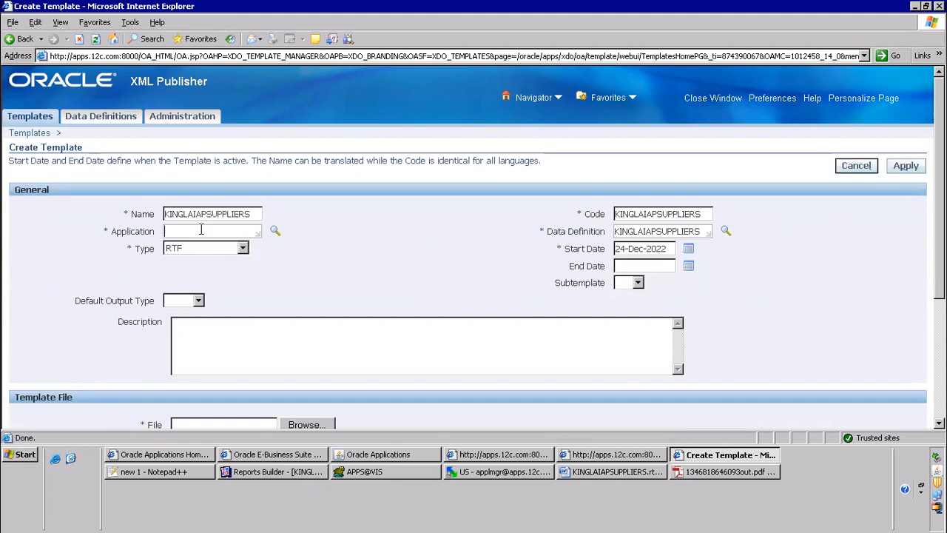
left_click(201, 230)
type("Payables")
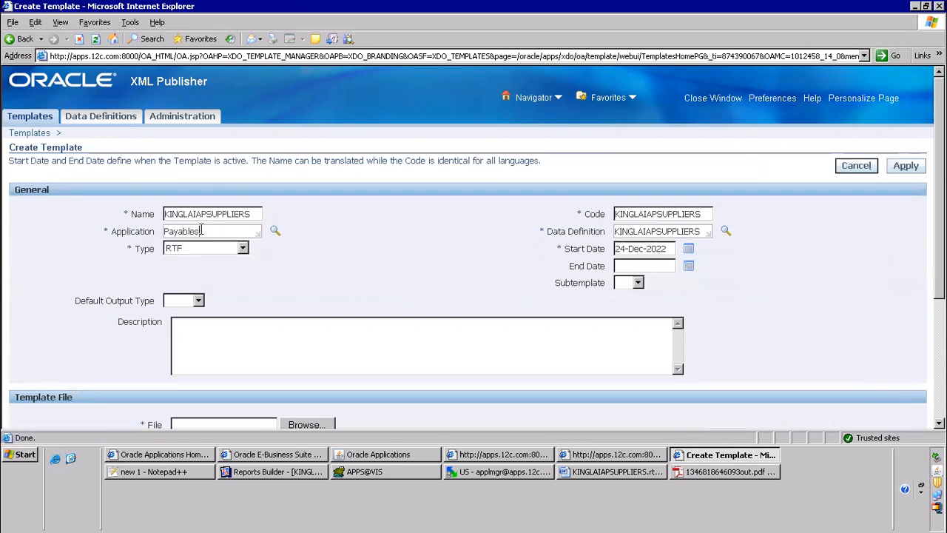
Choose KINGLAIAPSUPPLIERS.rtf from the Desktop as the template file
scroll(372, 264, "down", 3)
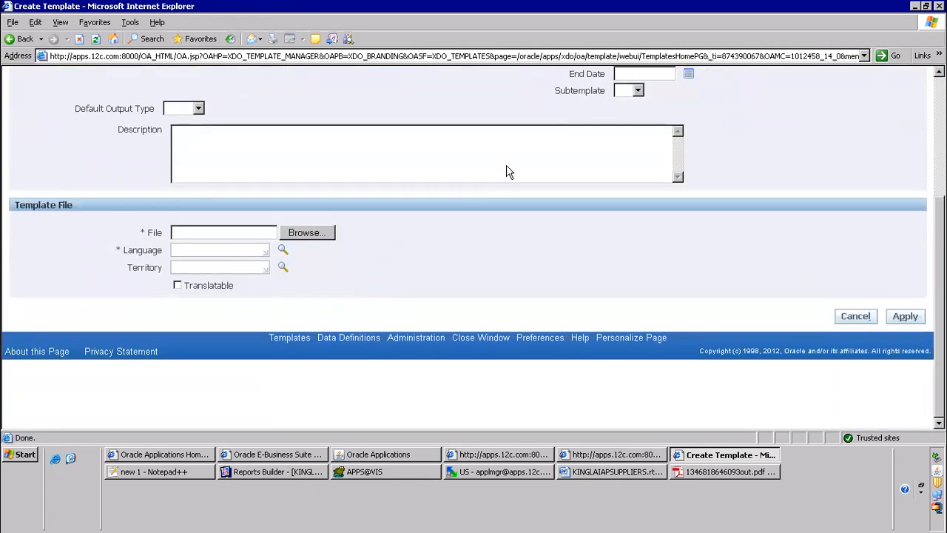
left_click(329, 234)
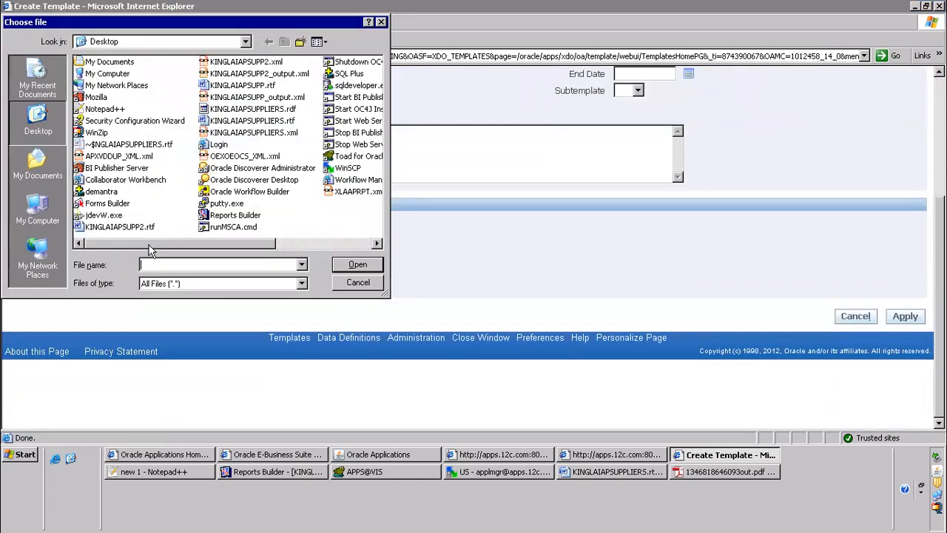
type("king")
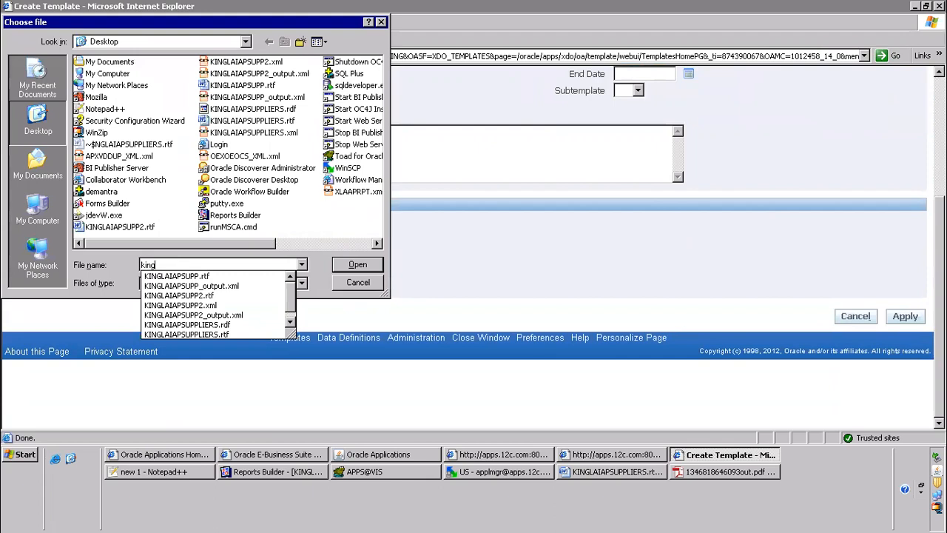
key("Down")
key("Down")
key("Down")
key("Down")
key("Down")
key("Down")
key("Down")
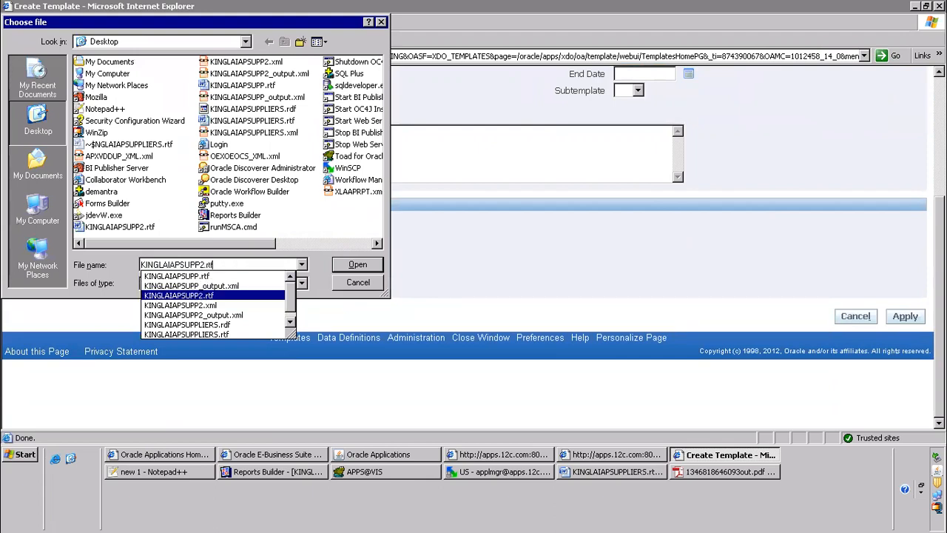
key("Return")
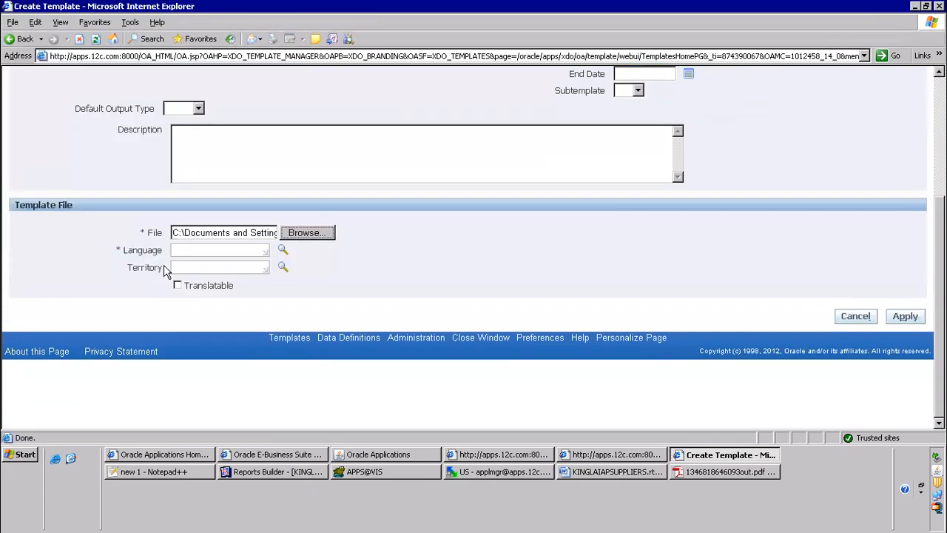
Set the template file's language to English and territory to United States, and save the template
left_click(191, 245)
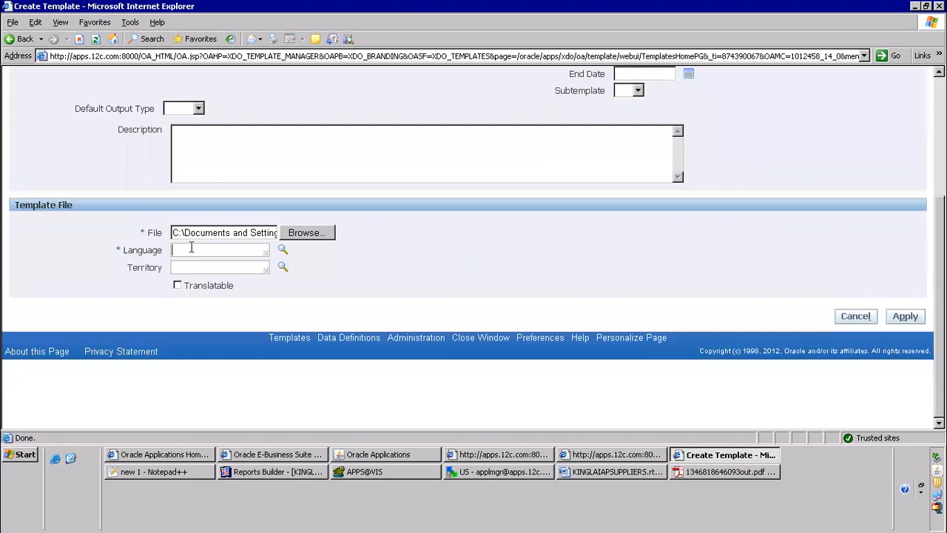
key("Tab")
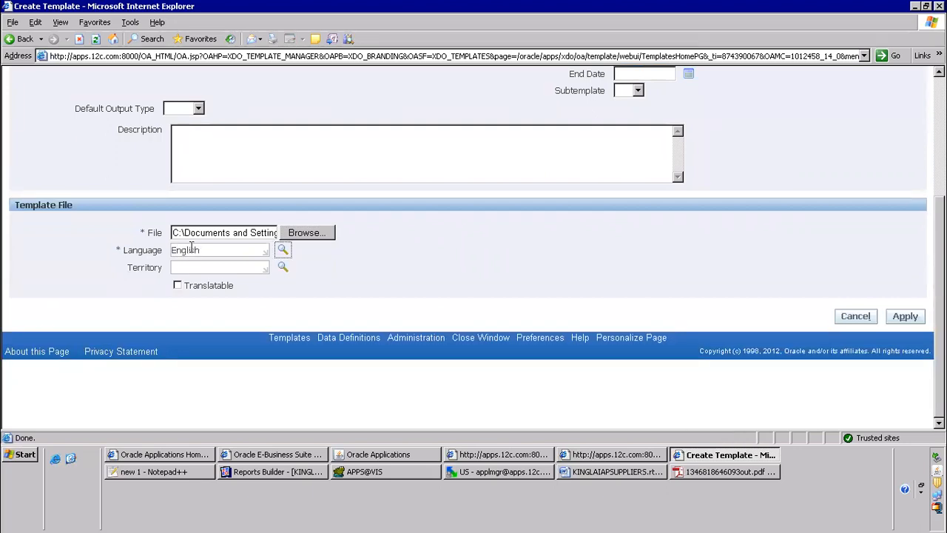
key("Tab")
type("United States")
key("Tab")
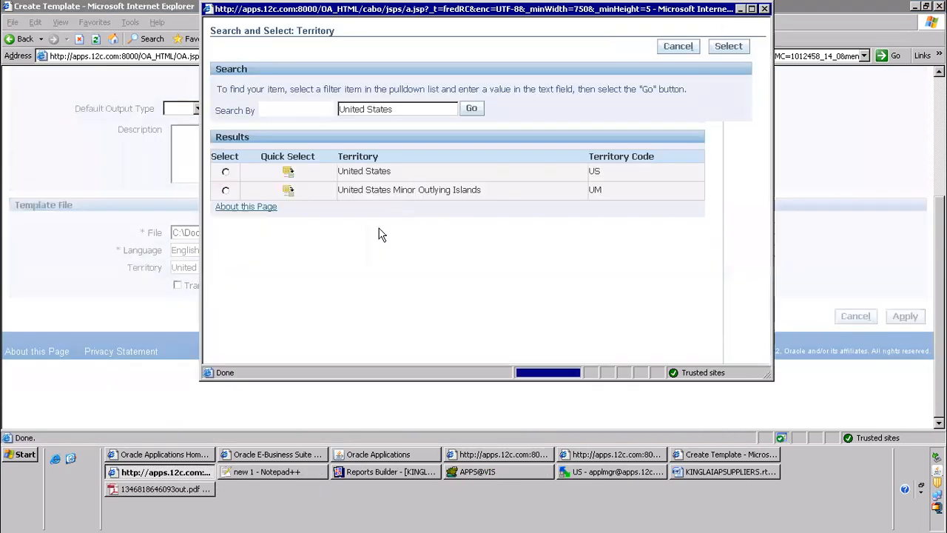
left_click(291, 173)
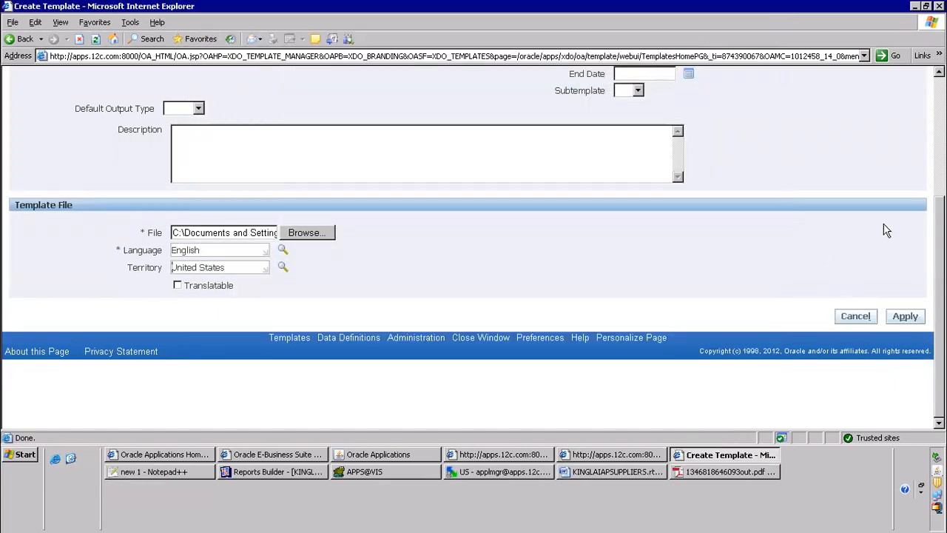
scroll(887, 231, "up", 5)
left_click(899, 170)
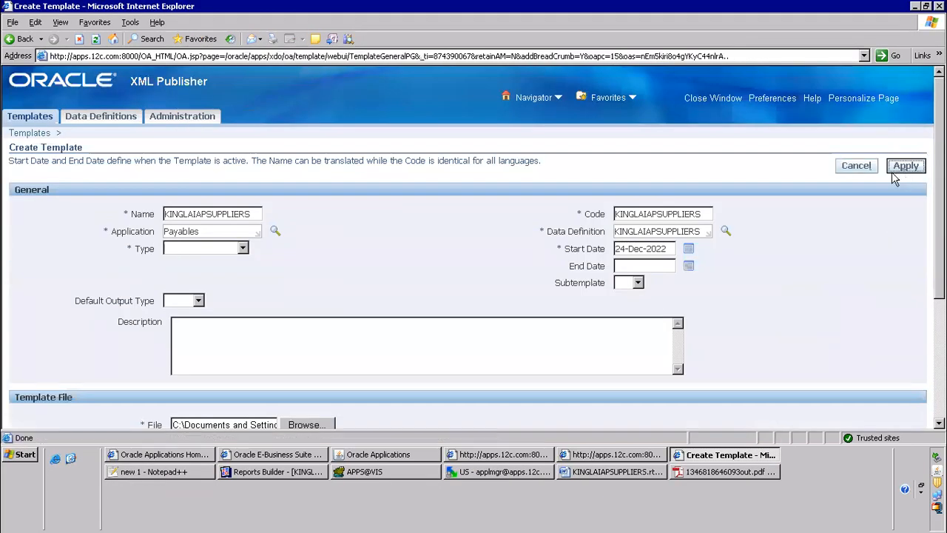
Check the saved template's localized RTF file and its download option
scroll(299, 259, "down", 6)
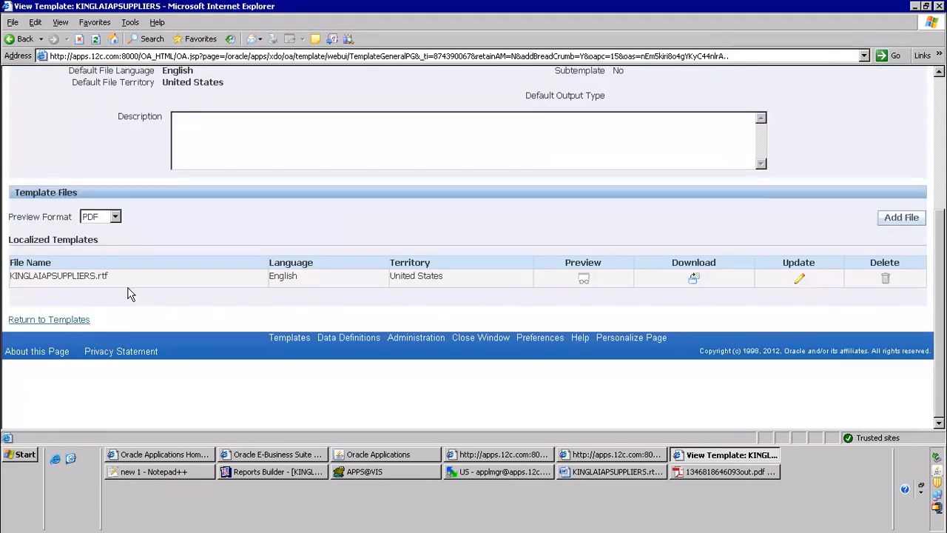
left_click(684, 274)
left_click(569, 175)
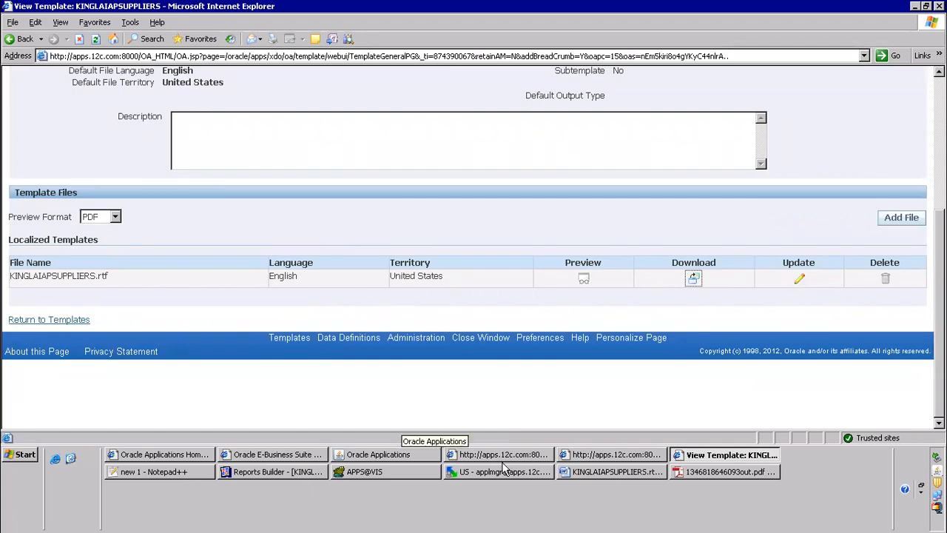
Switch to the Notepad++ notes and review step 10, submitting from the responsibility
left_click(200, 472)
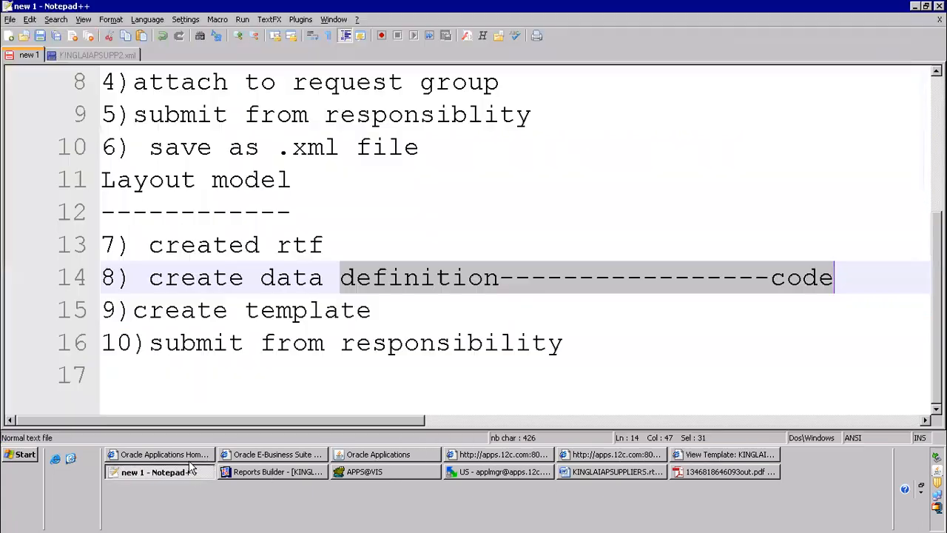
double_click(157, 343)
left_click_drag(424, 351, 549, 350)
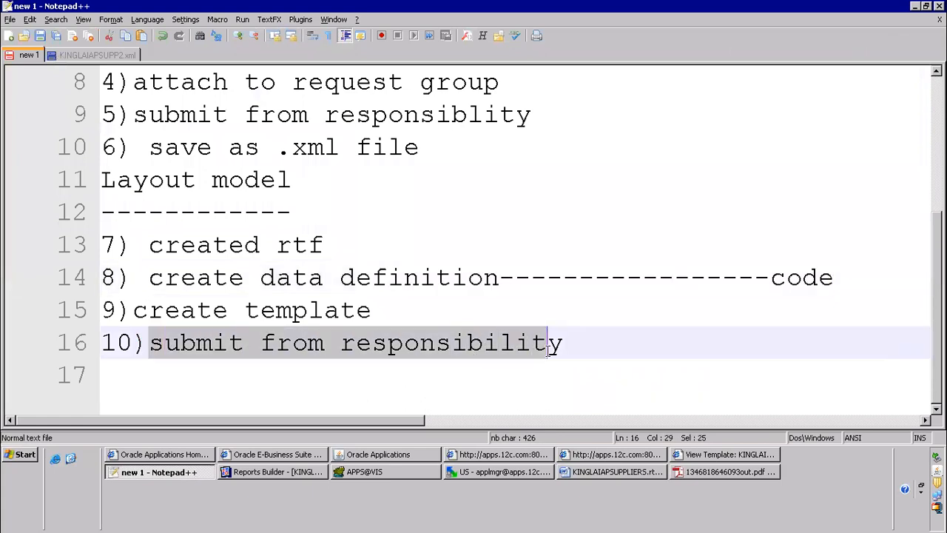
In Oracle Applications, switch to the Payables, Vision Operations (USA) responsibility and start a new request submission
left_click(379, 455)
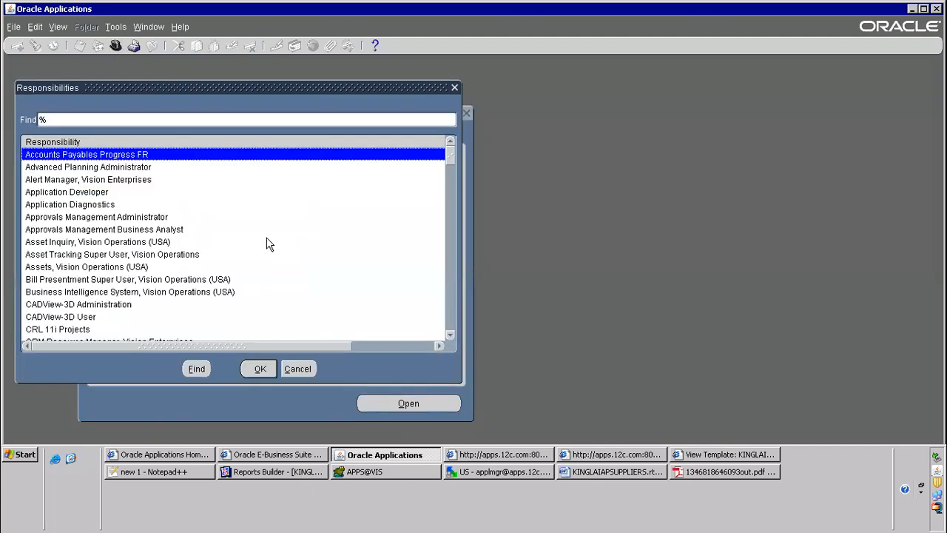
type("pay")
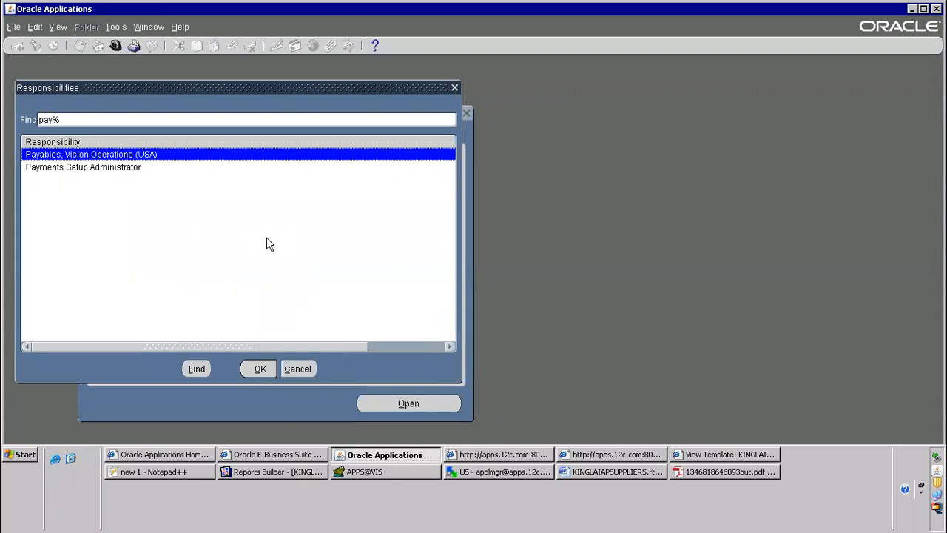
key("Return")
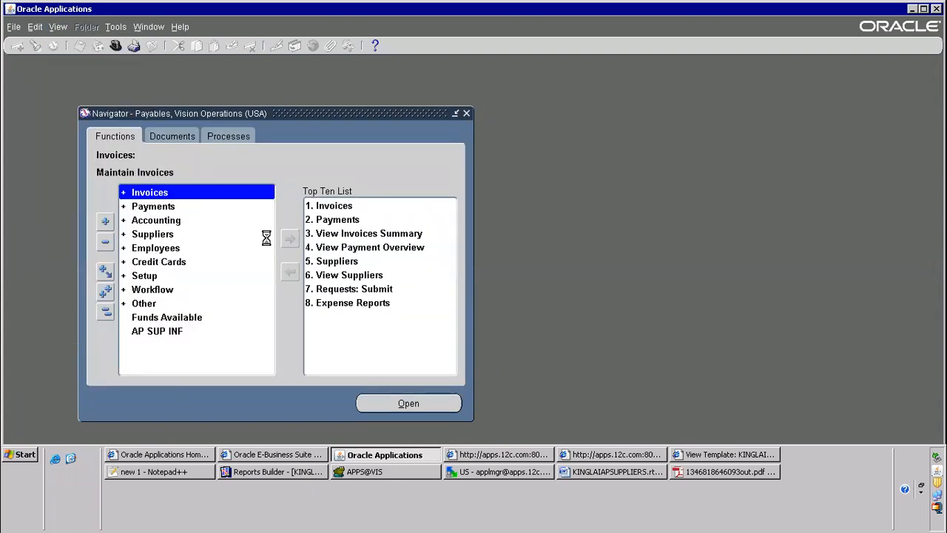
key("alt+n")
key("alt+o")
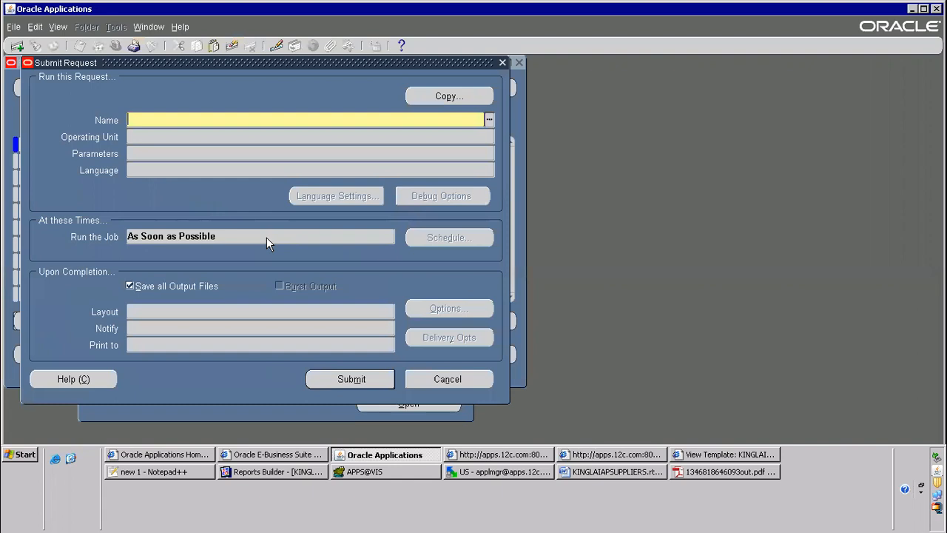
Search the report names for KINGLAI R and select KINGLAI R3 Supplier Report as the request to run
type("KINGLAIAPSUPPLIERS")
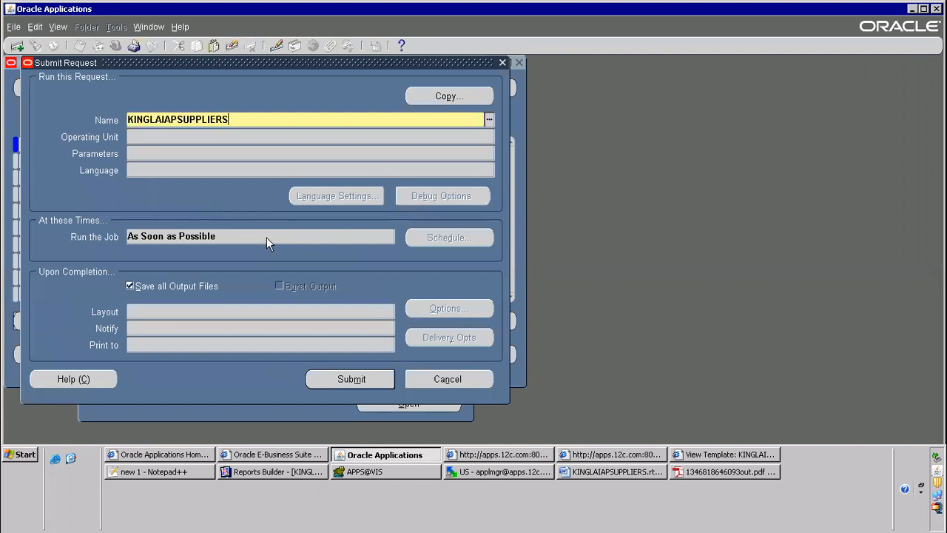
key("ctrl+l")
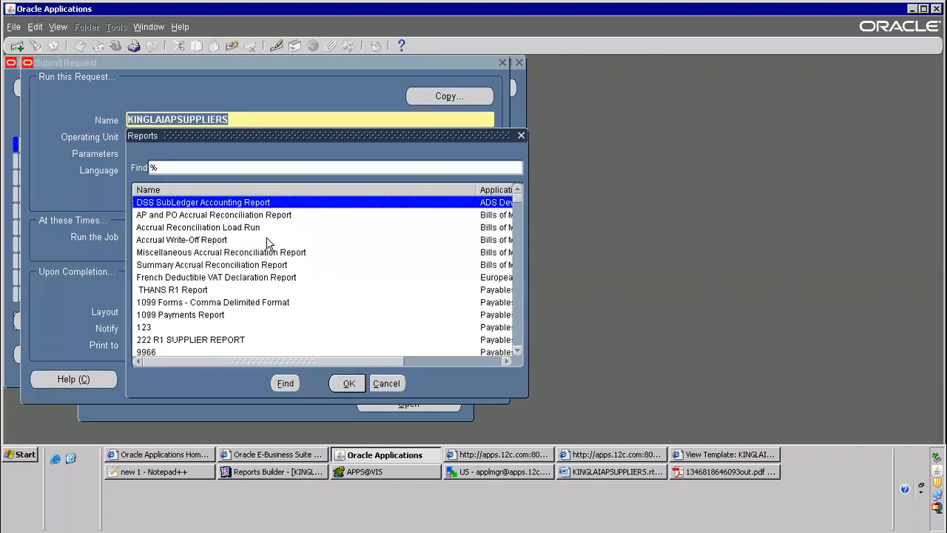
type("KINGLAI R")
key("Return")
key("Down")
key("Down")
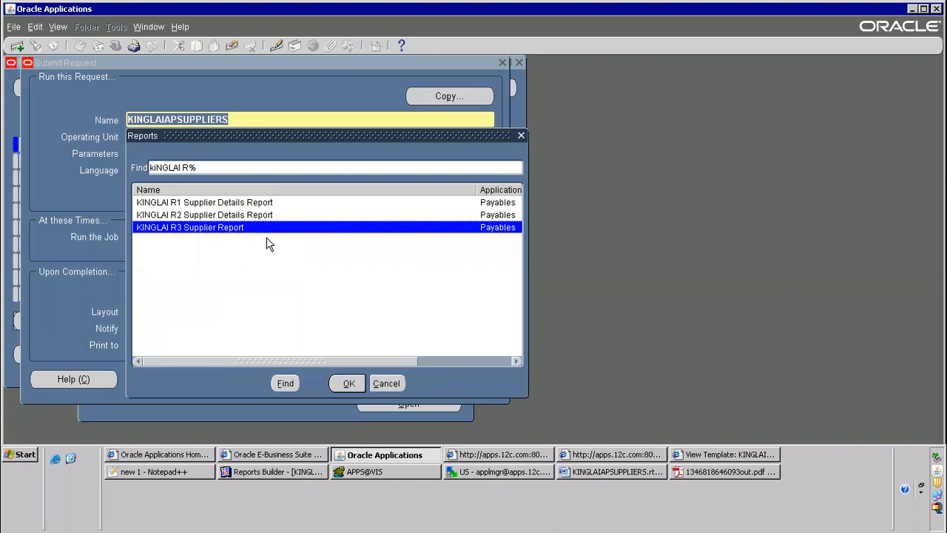
key("Return")
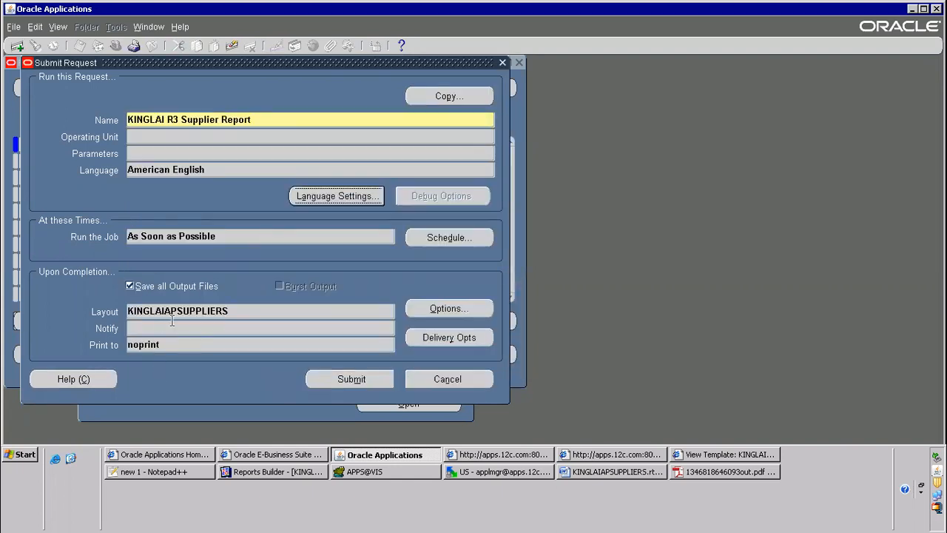
Check the request's KINGLAIAPSUPPLIERS layout and submit the KINGLAI R3 Supplier Report
left_click(172, 318)
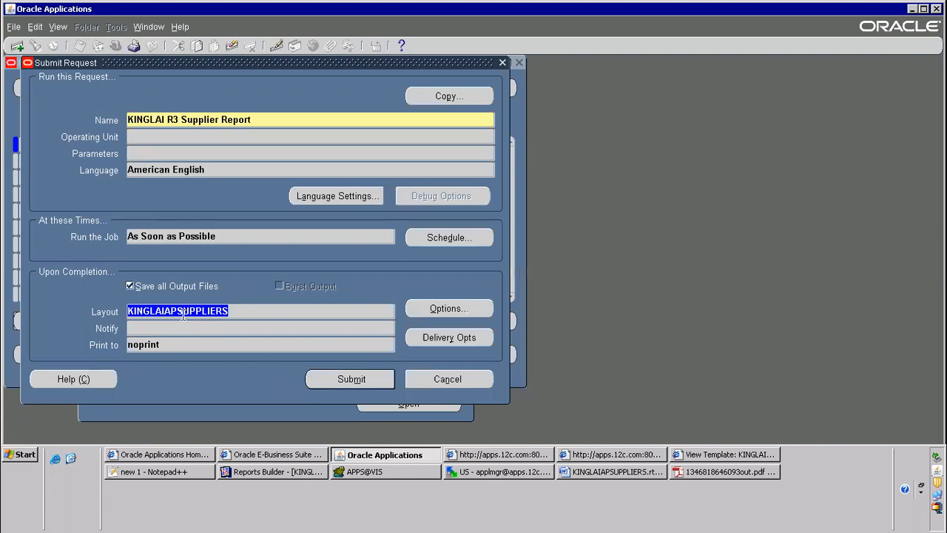
left_click(366, 384)
left_click(512, 315)
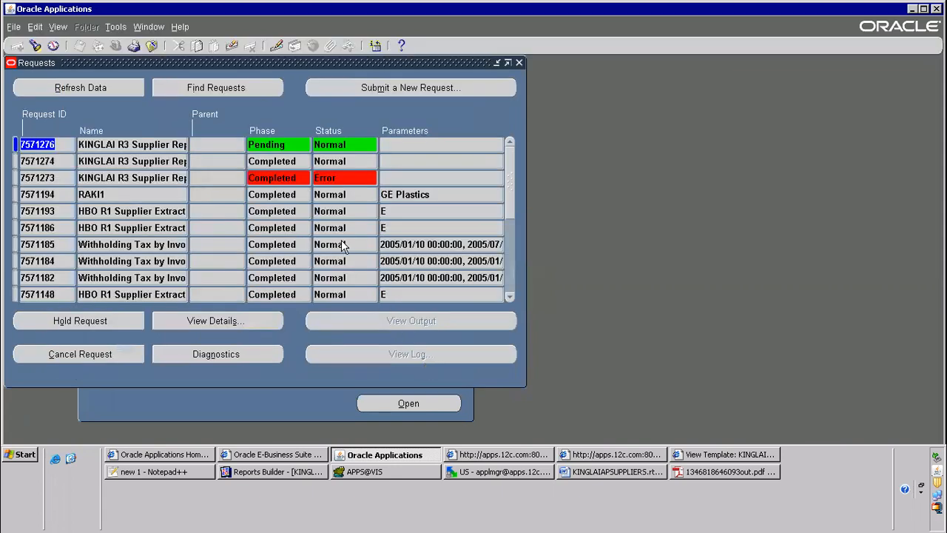
Refresh the requests list repeatedly to monitor the newly submitted KINGLAI R3 Supplier Report until it completes
left_click(108, 88)
left_click(89, 88)
left_click(88, 88)
left_click(89, 88)
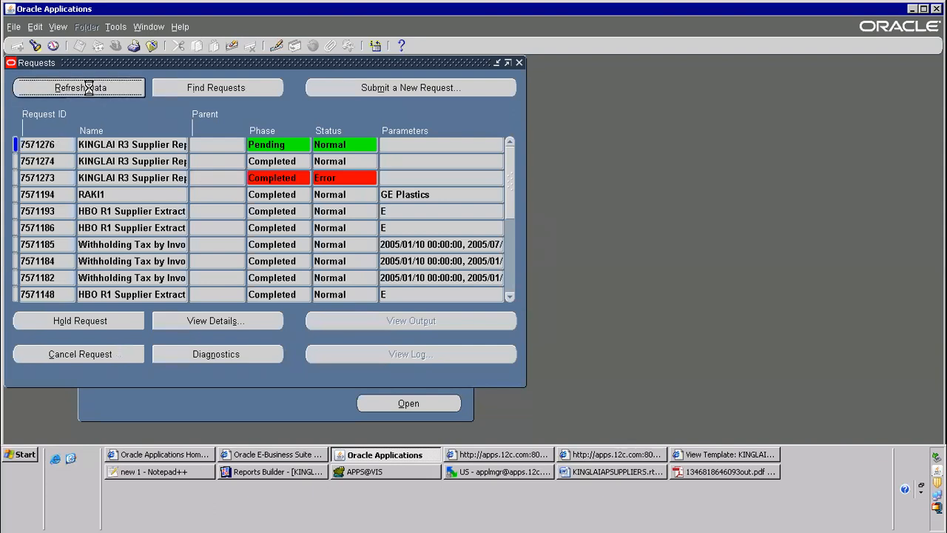
left_click(89, 88)
left_click(90, 90)
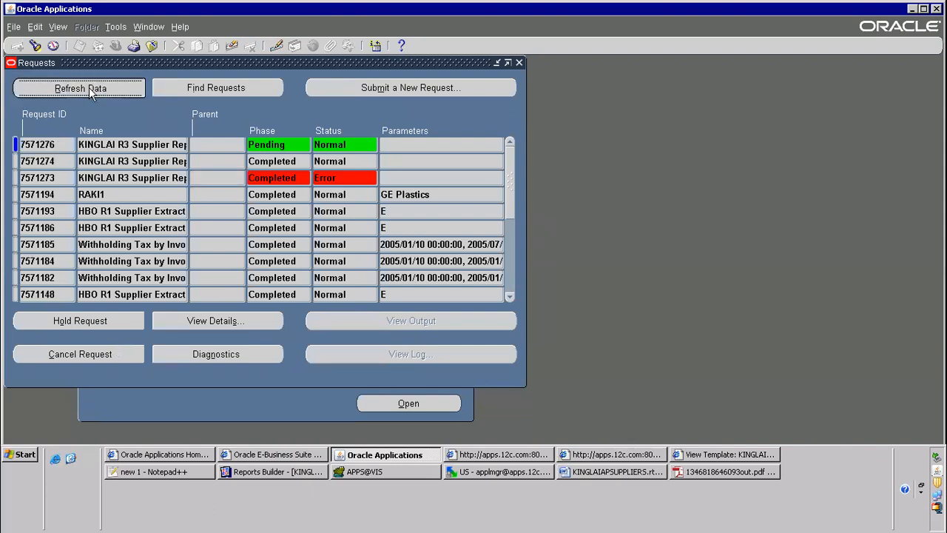
left_click(88, 88)
left_click(88, 87)
left_click(105, 89)
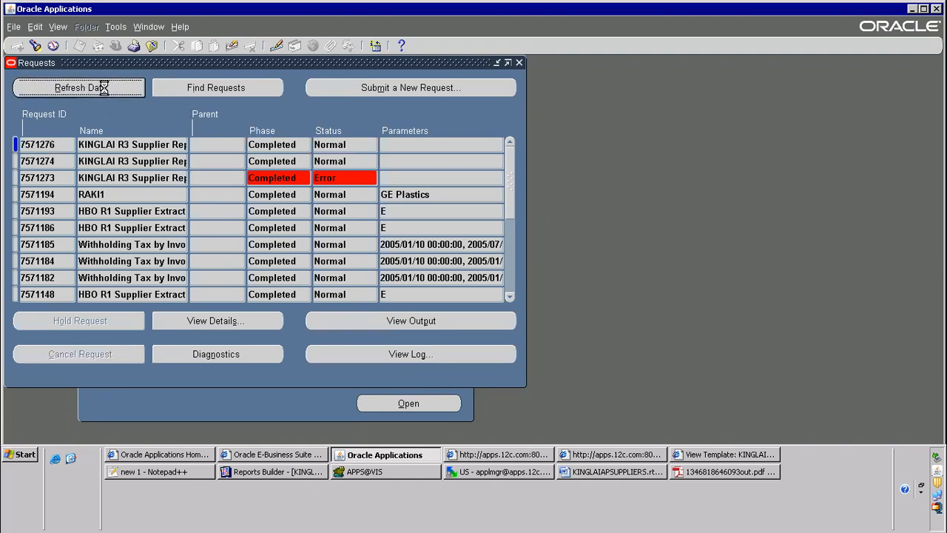
Open the output of the newest KINGLAI R3 Supplier Report request and switch to the KINGLAIAPSUPPLIERS.rtf template in Microsoft Word
left_click(410, 321)
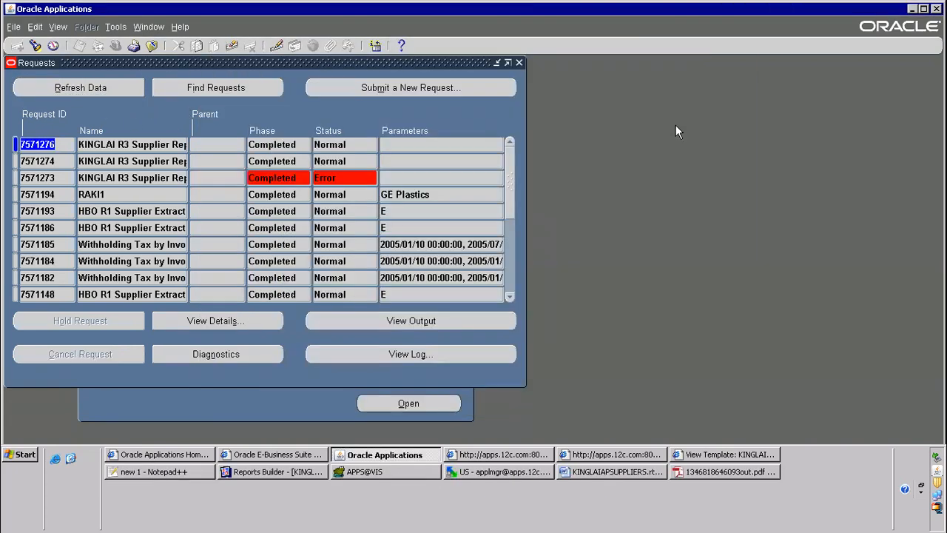
left_click(406, 322)
left_click(468, 234)
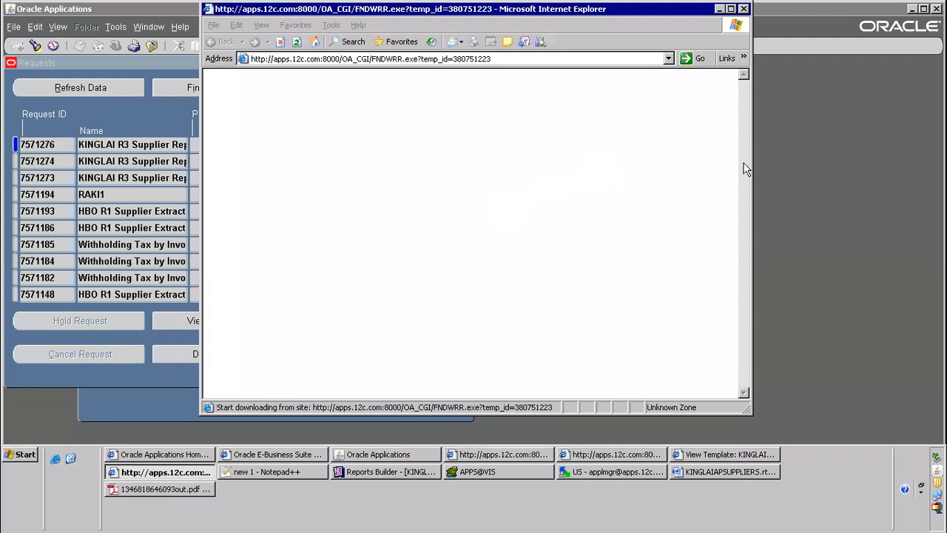
left_click(740, 472)
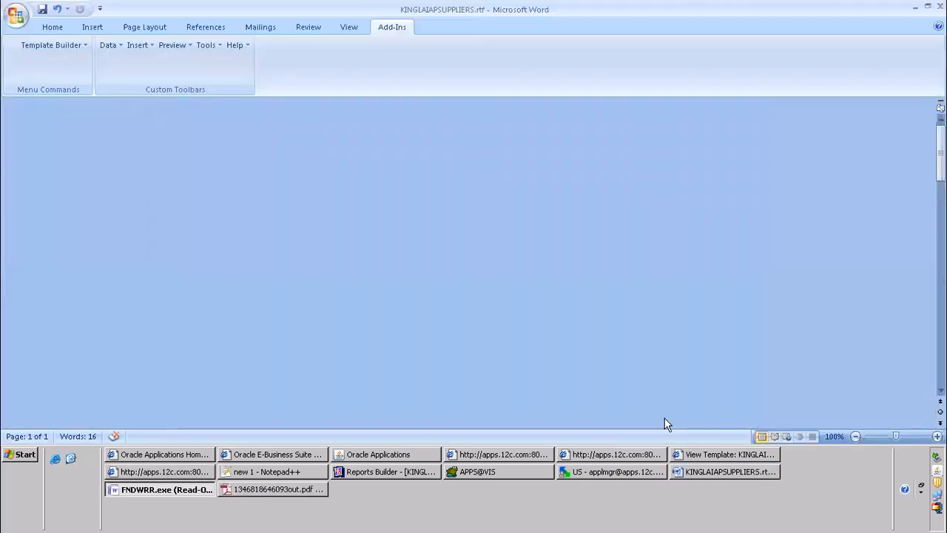
key("alt+Tab")
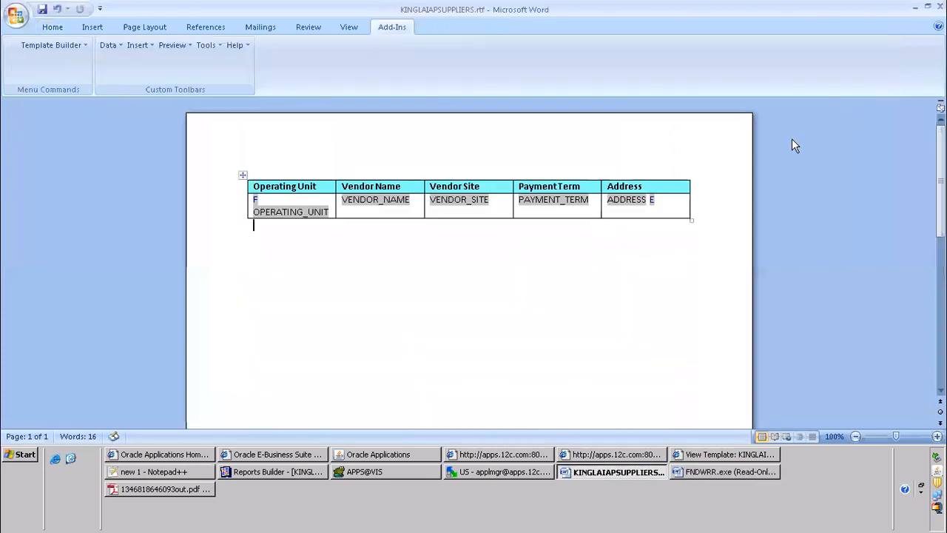
key("alt+Tab")
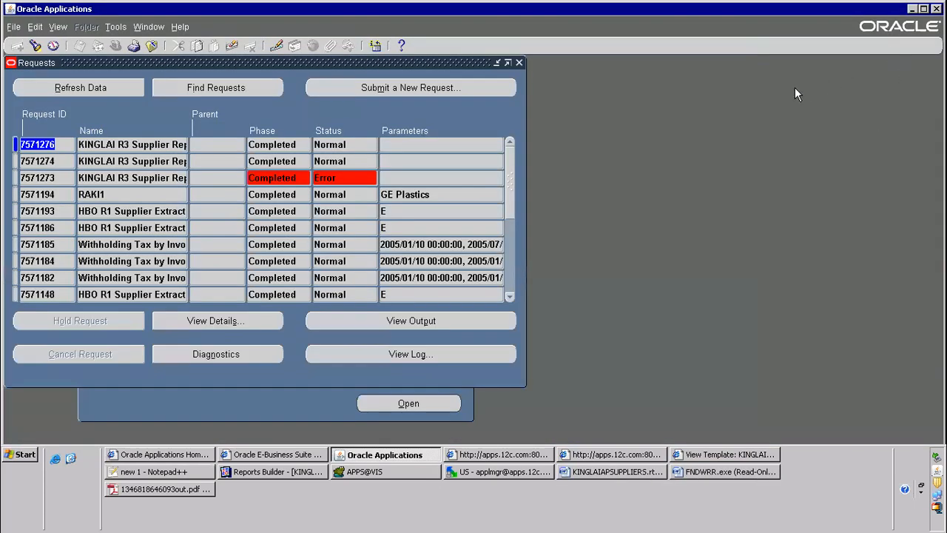
left_click(501, 455)
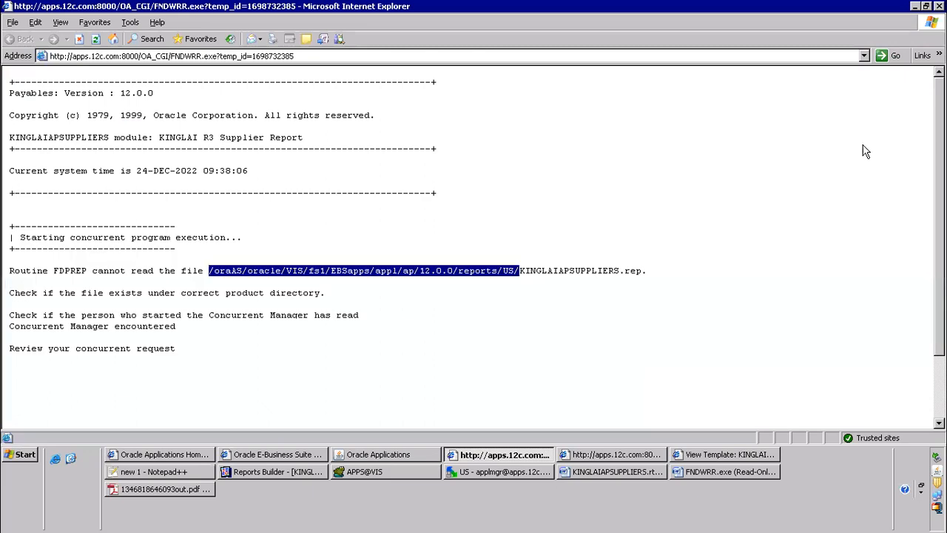
left_click(14, 22)
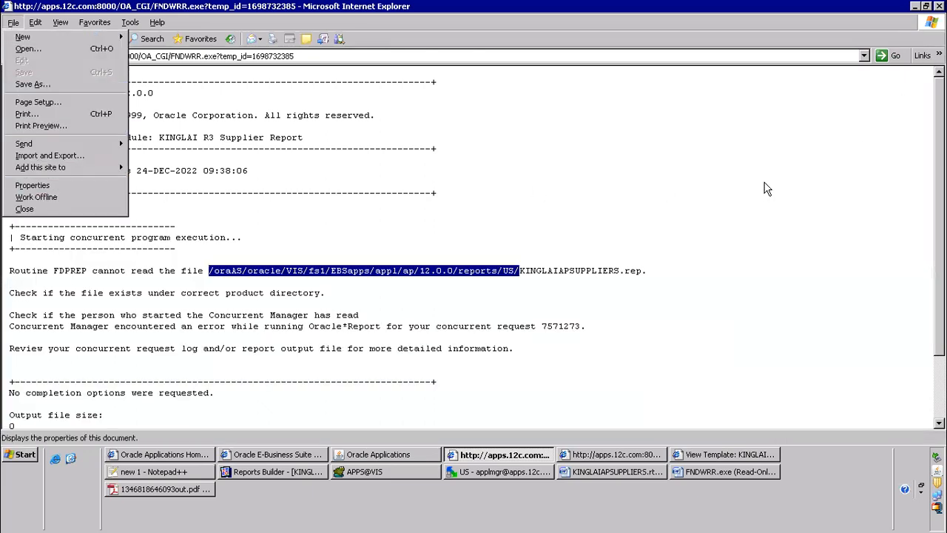
left_click(32, 185)
left_click(940, 54)
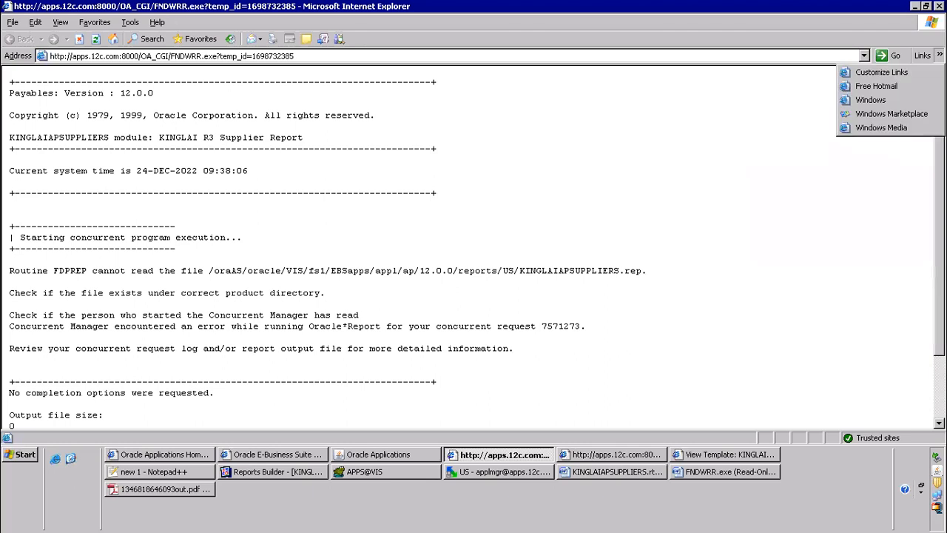
left_click(750, 272)
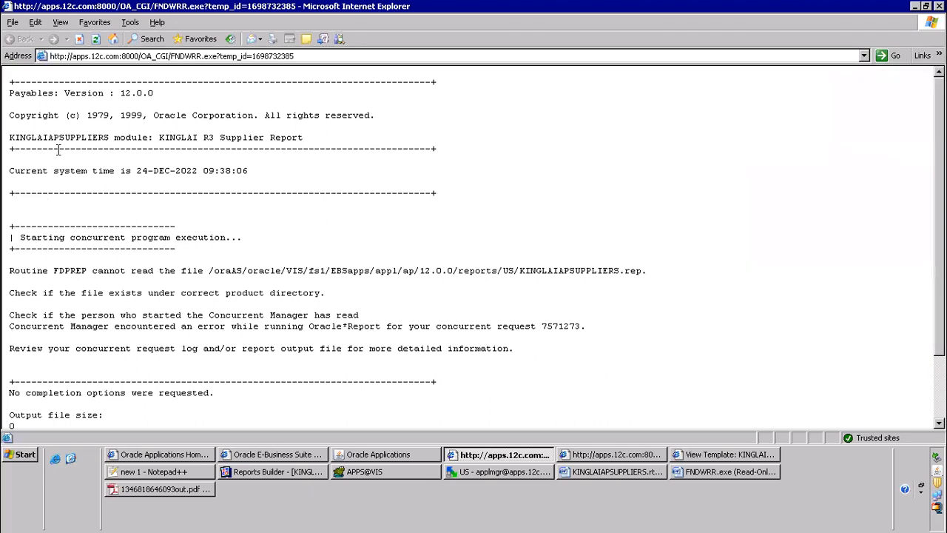
left_click(131, 23)
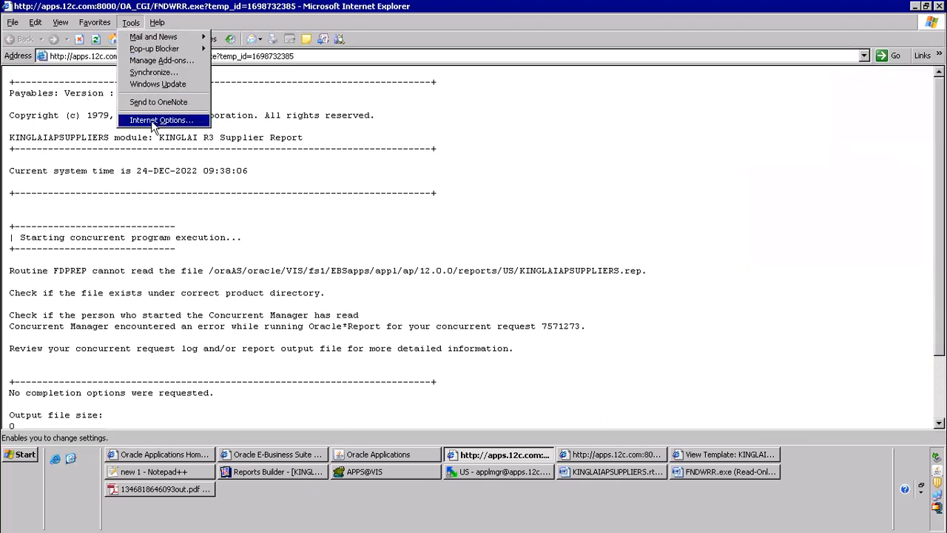
left_click(627, 173)
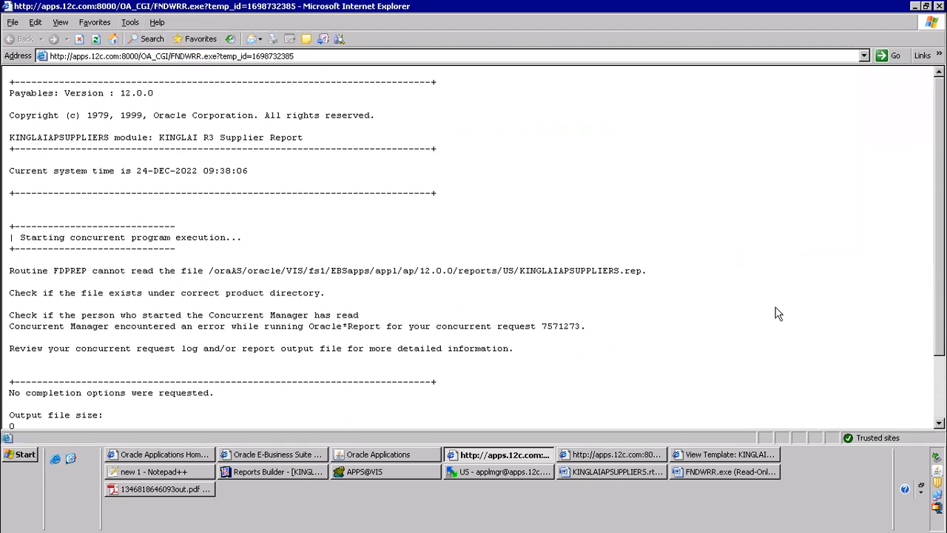
Switch to the FNDWRR.exe report output in Microsoft Word and look through the supplier rows of its table
left_click(703, 476)
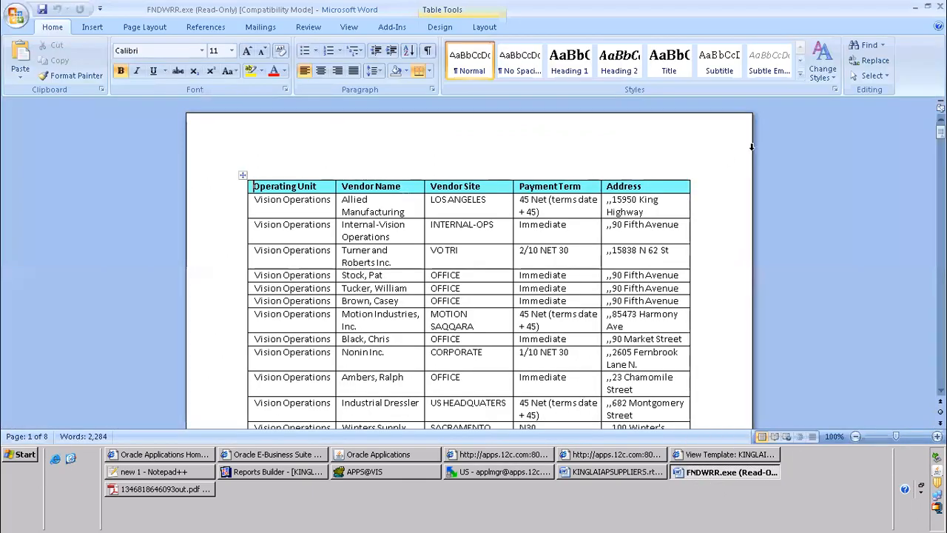
scroll(751, 147, "down", 20)
scroll(569, 279, "down", 20)
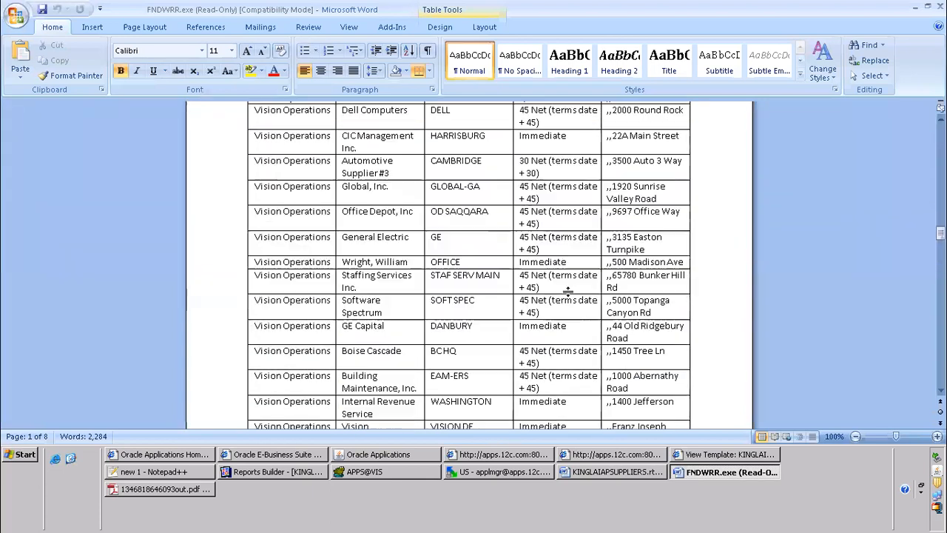
scroll(568, 292, "down", 5)
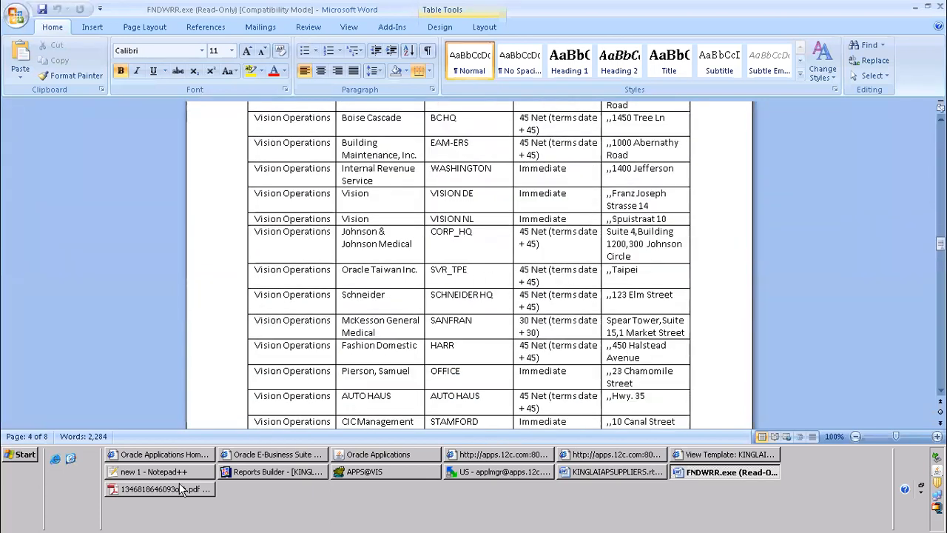
Review the XML Publisher development and registration steps for RDF reports in the Notepad++ notes
left_click(185, 474)
left_click(280, 185)
scroll(280, 190, "up", 3)
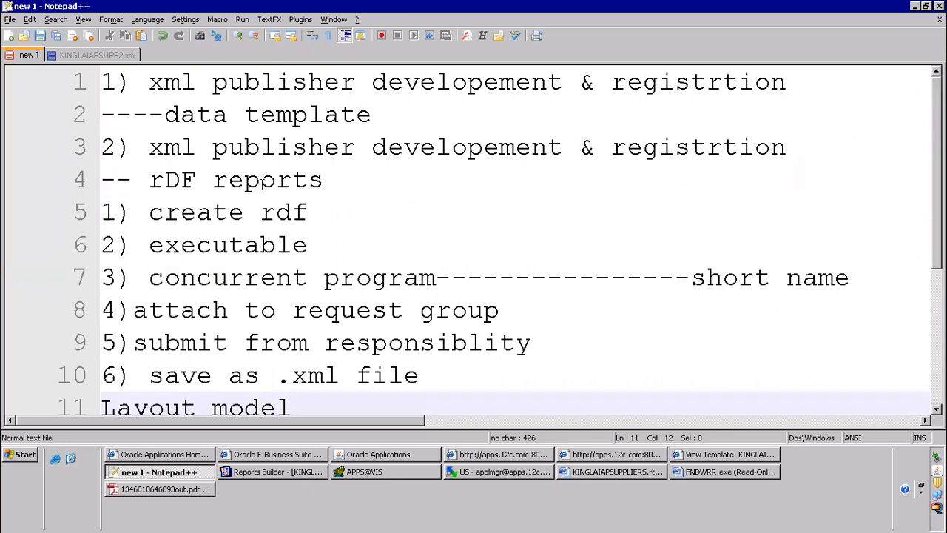
left_click_drag(131, 148, 324, 180)
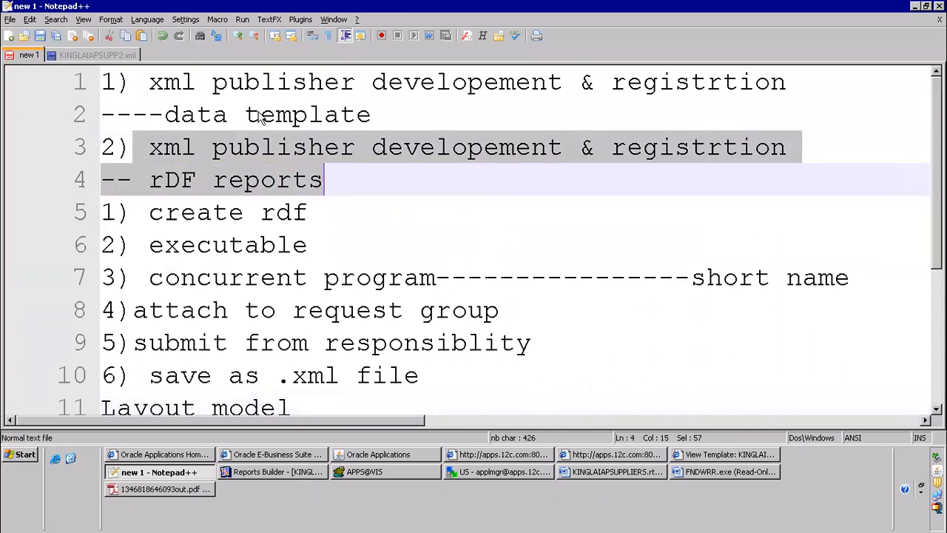
left_click_drag(180, 80, 459, 107)
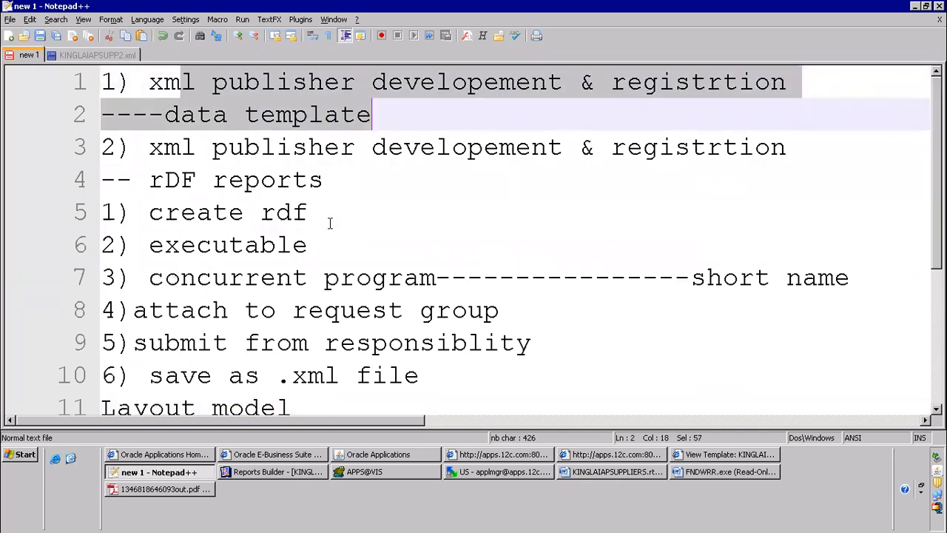
left_click_drag(148, 247, 314, 247)
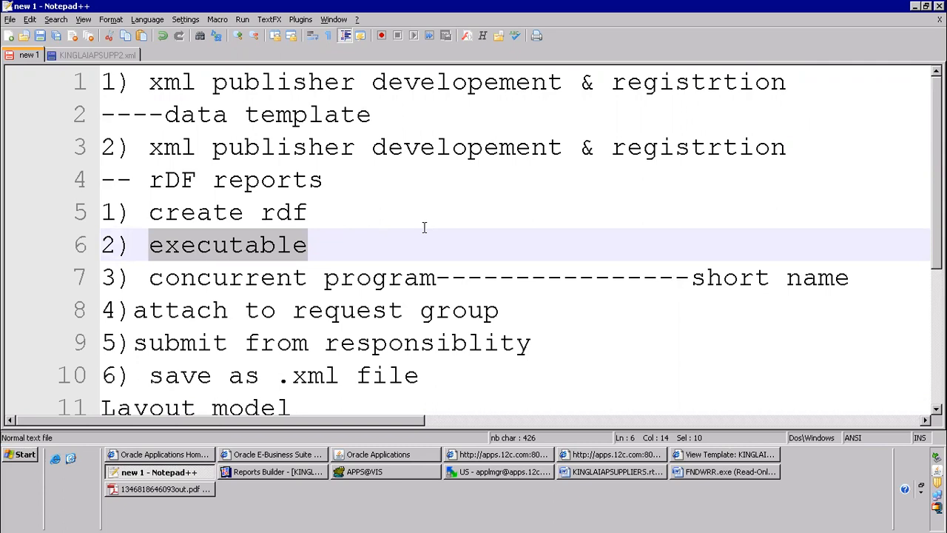
scroll(501, 245, "down", 3)
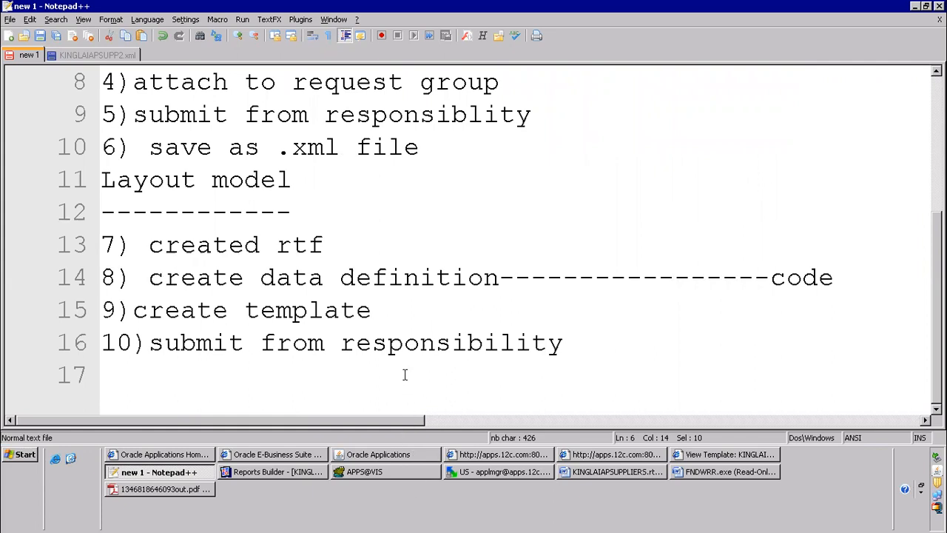
Switch to Reports Builder, show the KINGLAIAPSUPPLIERS data model and open the SQL statement of query Q_1
left_click(373, 454)
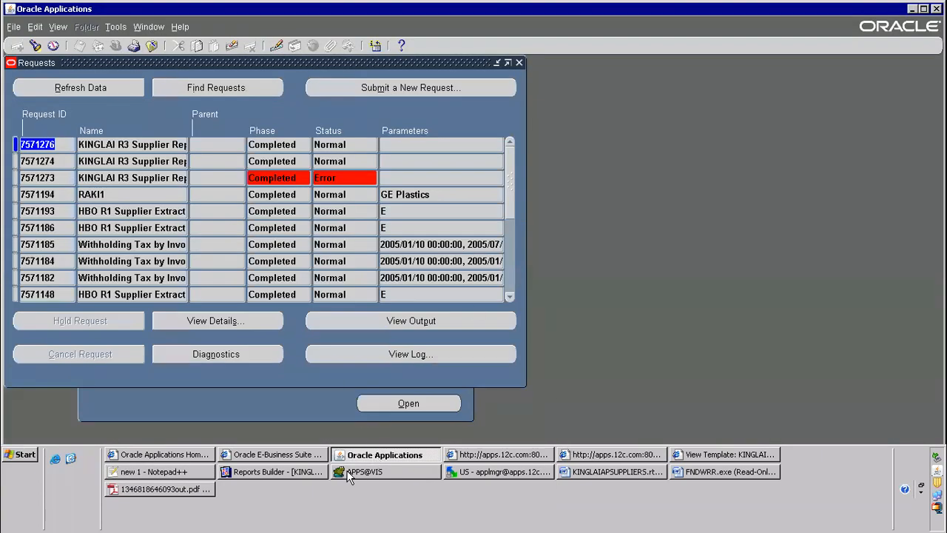
left_click(272, 472)
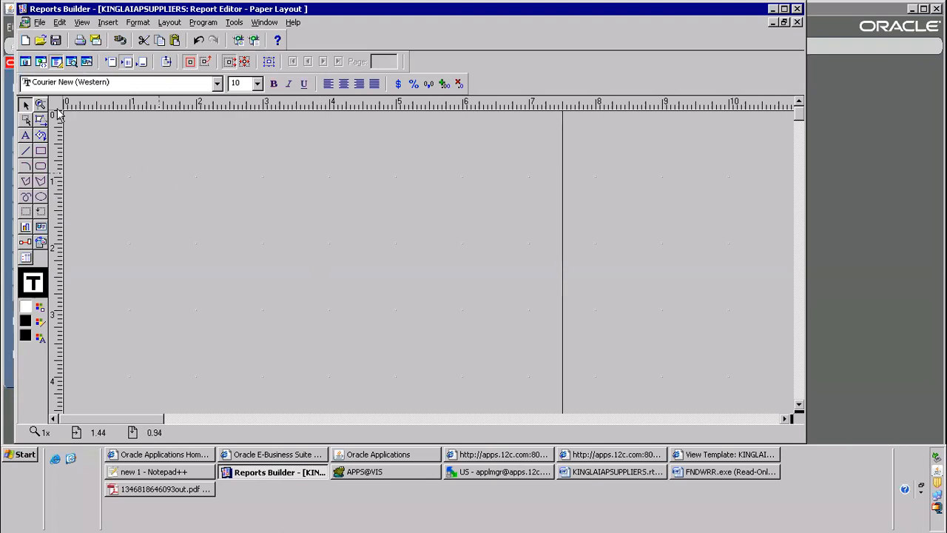
left_click(25, 62)
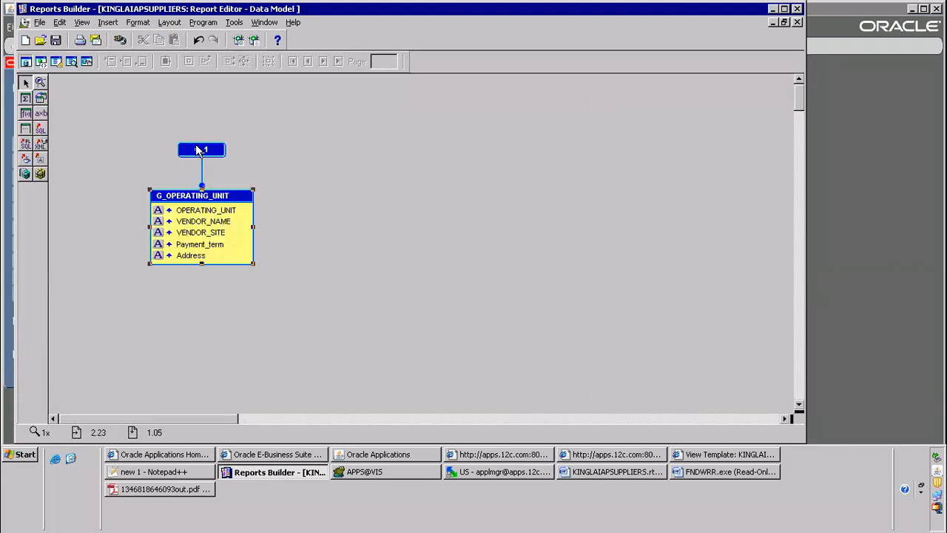
double_click(196, 146)
left_click(468, 281)
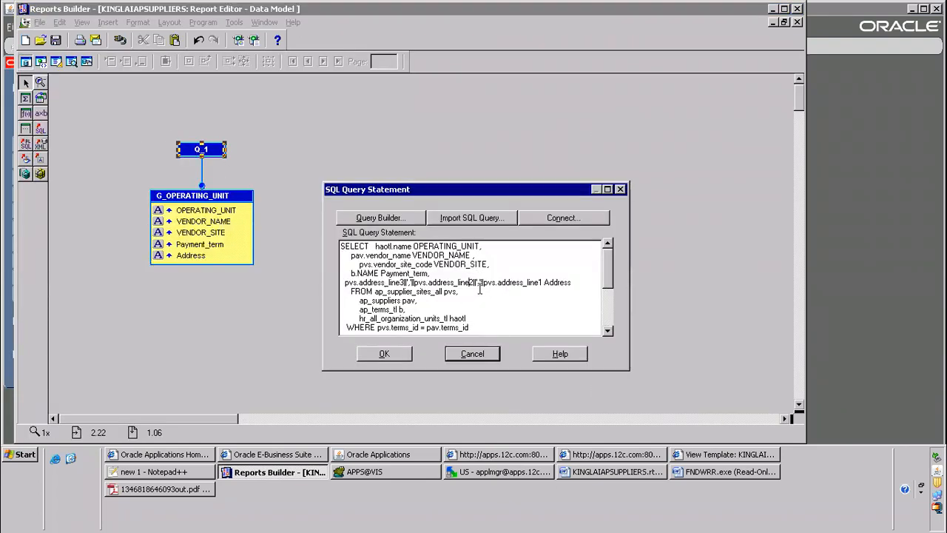
Uncomment the condition "and pav.vendor_name=:p_vendor_name" in the SQL statement and accept the changed query
scroll(607, 276, "down", 3)
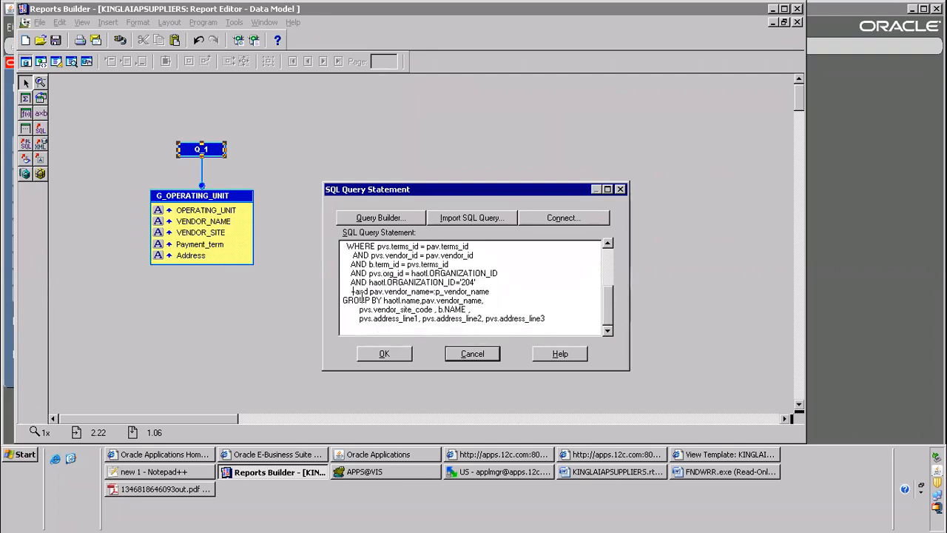
key("Left")
key("Delete")
key("Delete")
key("Delete")
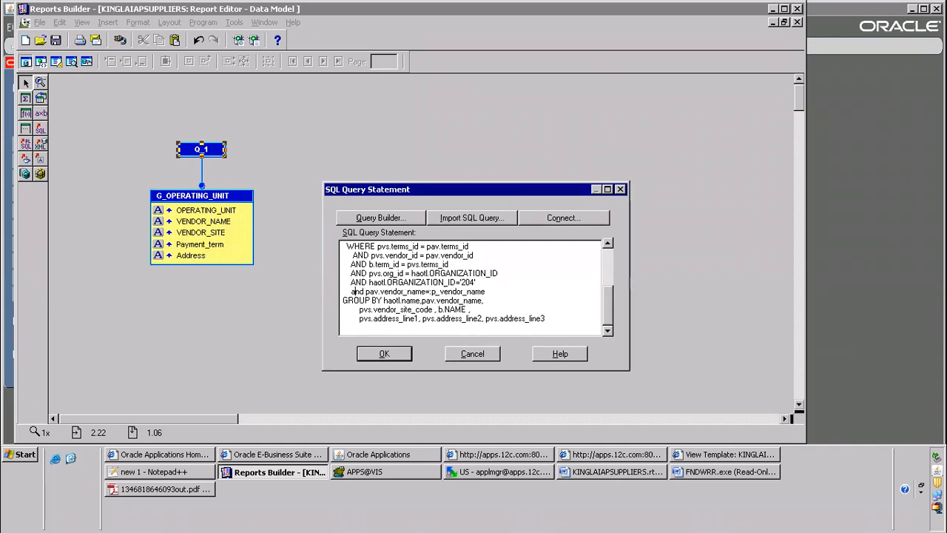
left_click(399, 359)
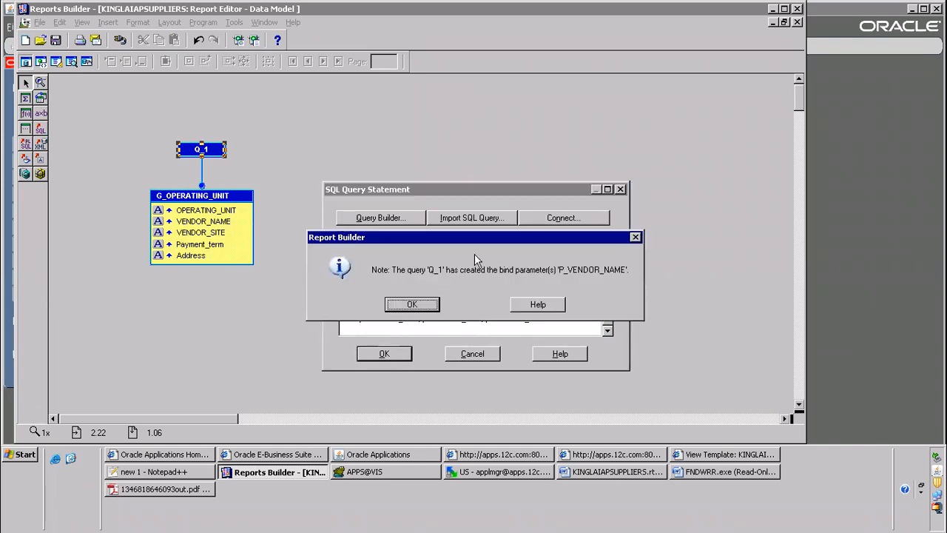
left_click_drag(489, 234, 344, 111)
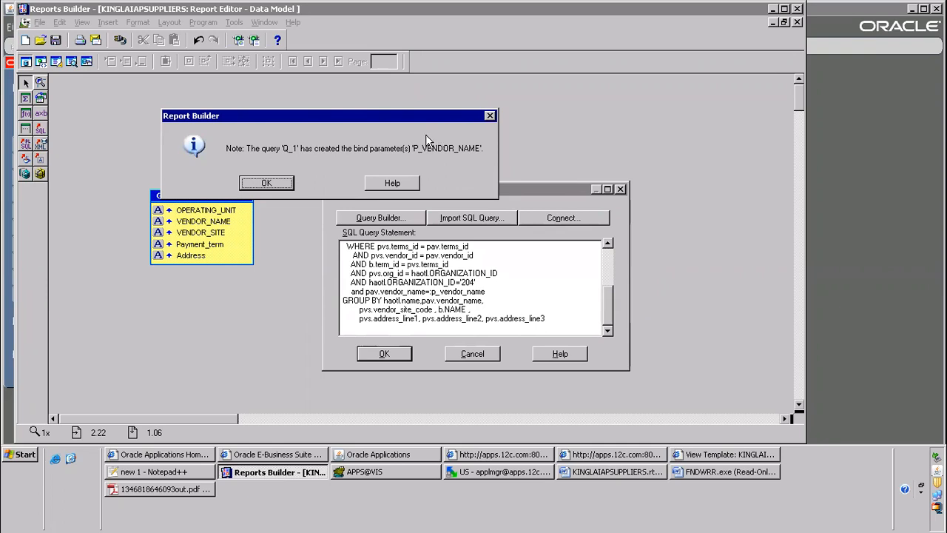
left_click(264, 185)
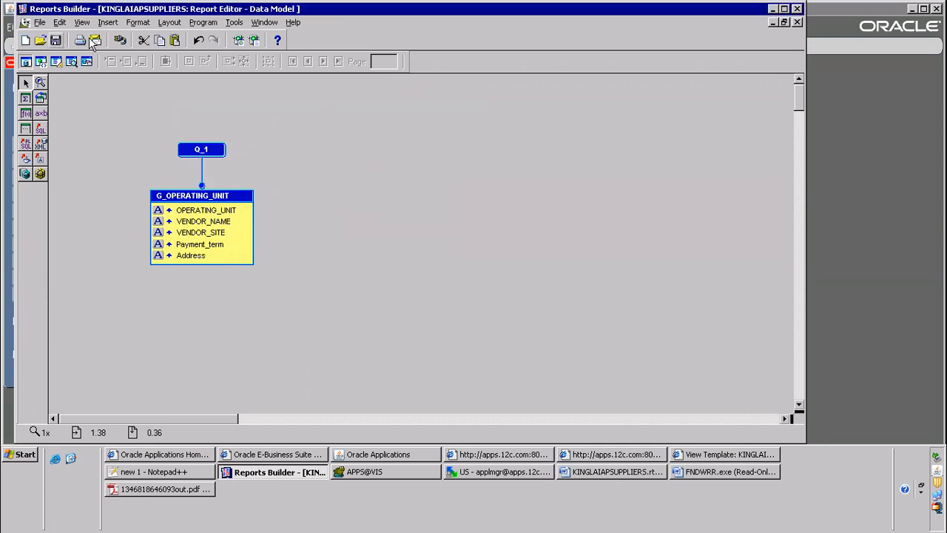
Open the properties of the P_VENDOR_NAME user parameter from the Object Navigator and select its name
left_click(229, 23)
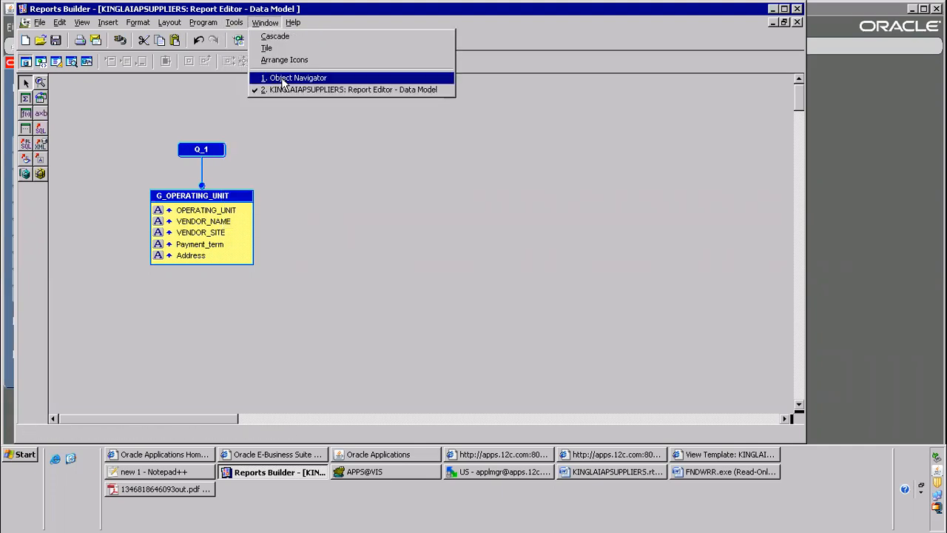
left_click(284, 77)
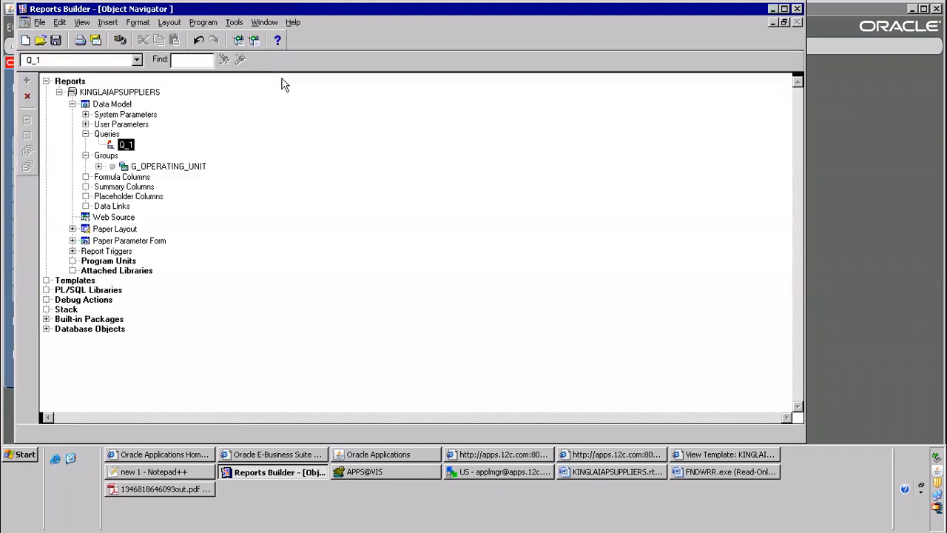
left_click(86, 123)
left_click(159, 136)
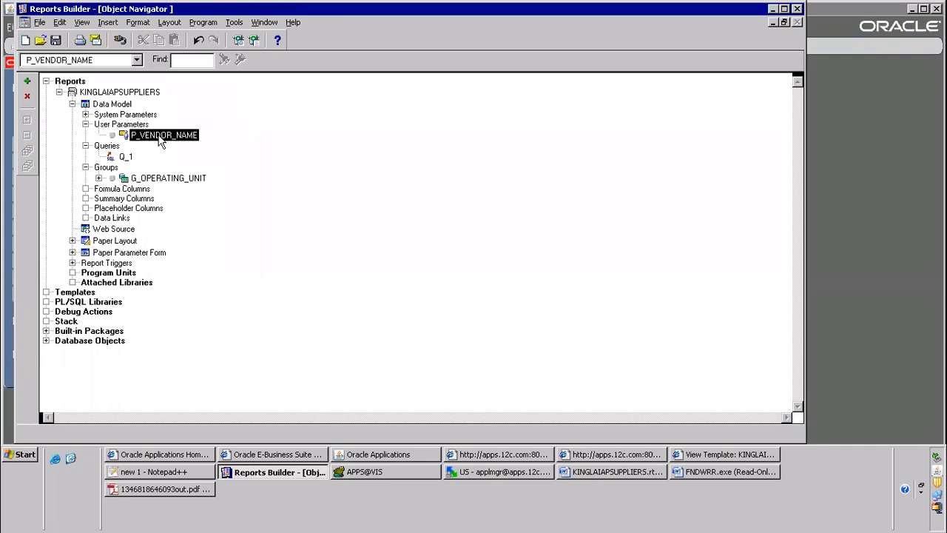
double_click(159, 138)
left_click(220, 112)
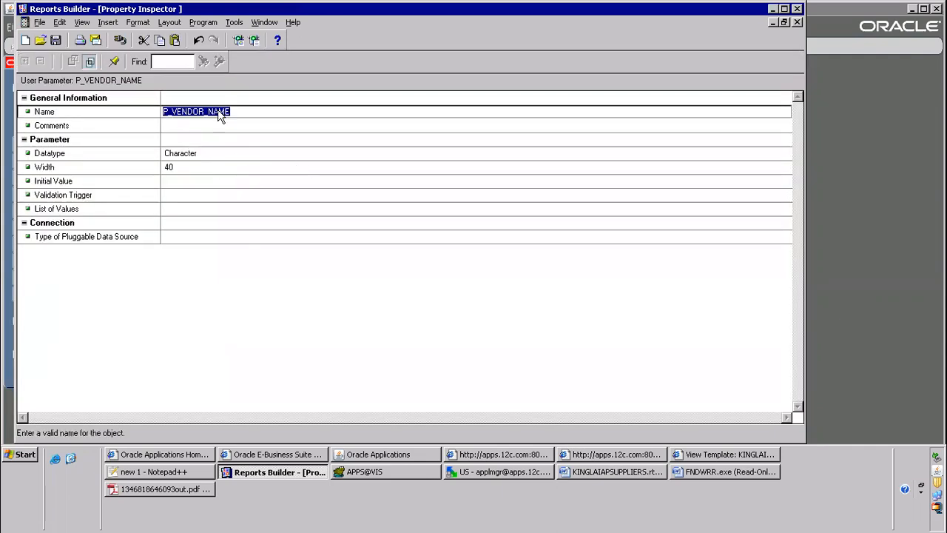
Switch to Oracle Applications, close the requests list and change the responsibility to System Administrator
left_click(400, 460)
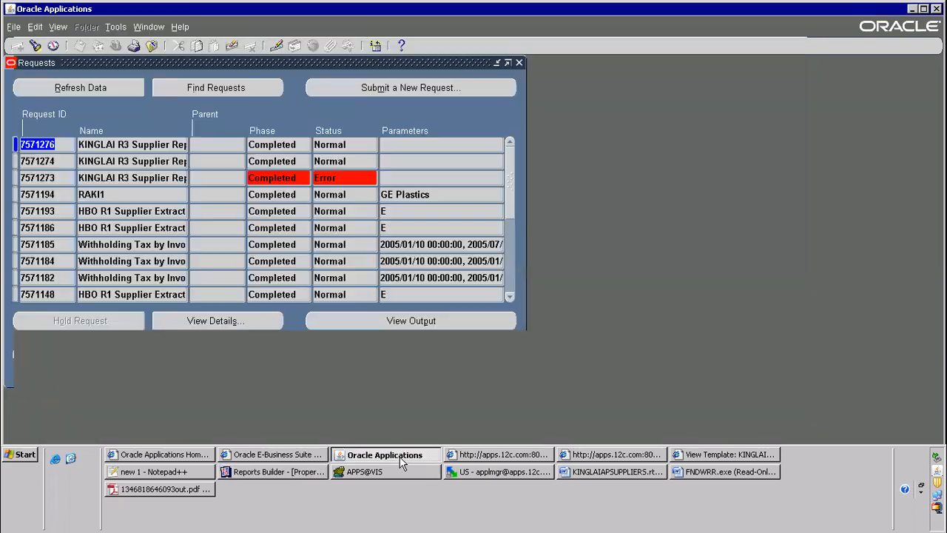
left_click(151, 46)
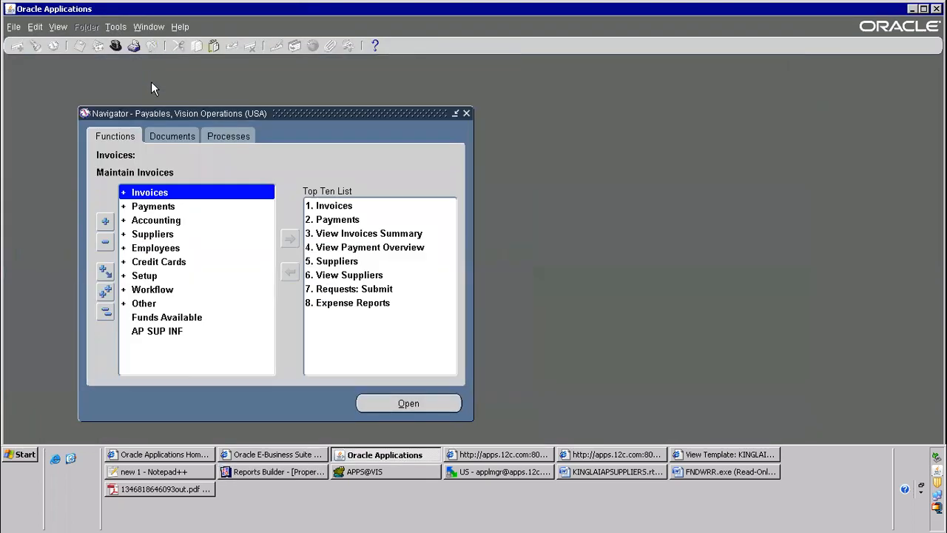
left_click(115, 46)
type("system Administrat%")
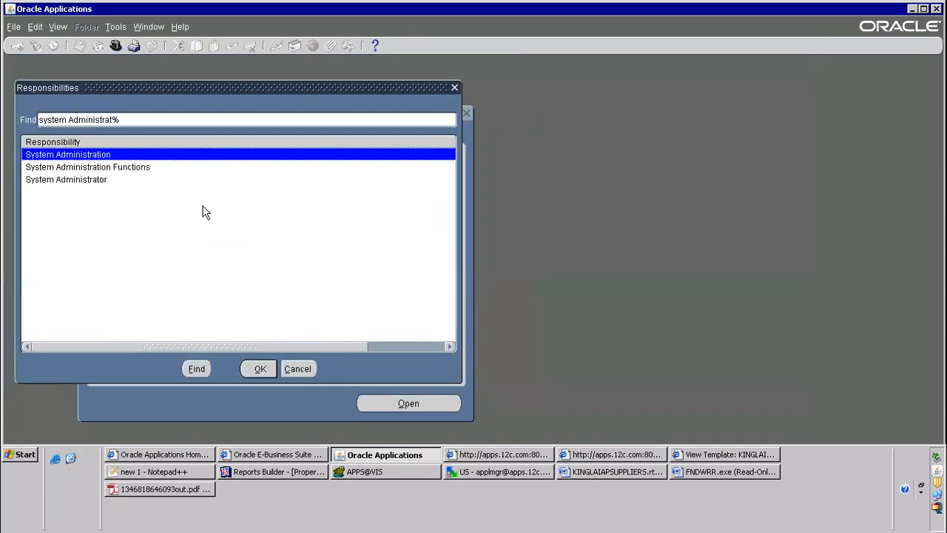
key("Down")
key("Down")
key("Return")
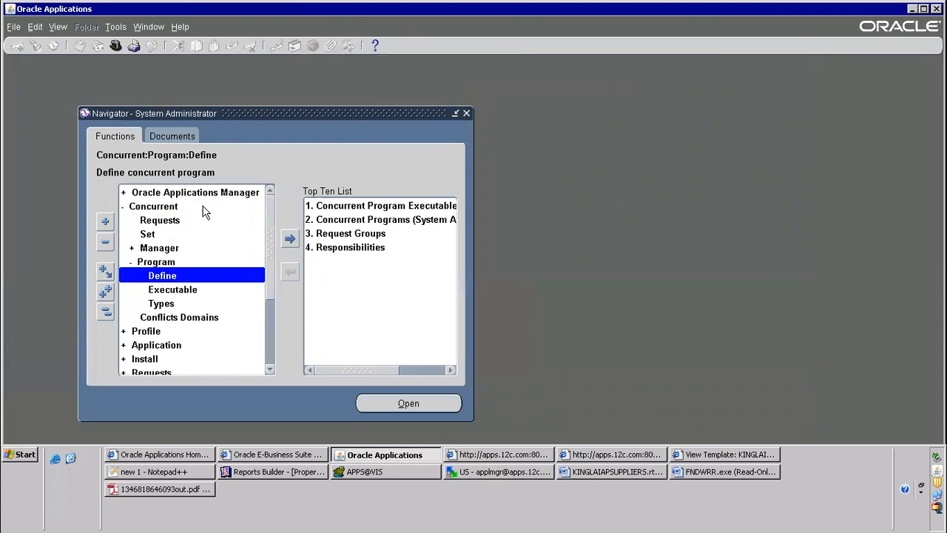
Open the concurrent program definitions, query programs matching KING% and go to the KINGLAI R3 Supplier Report record
key("Return")
type("P_VENDOR_NAME")
key("shift+Home")
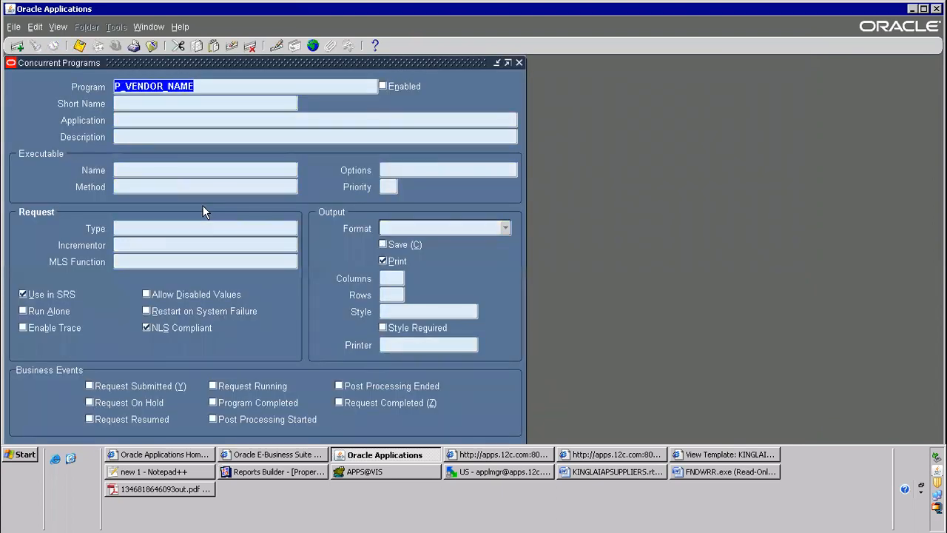
key("ctrl+x")
type("KING%")
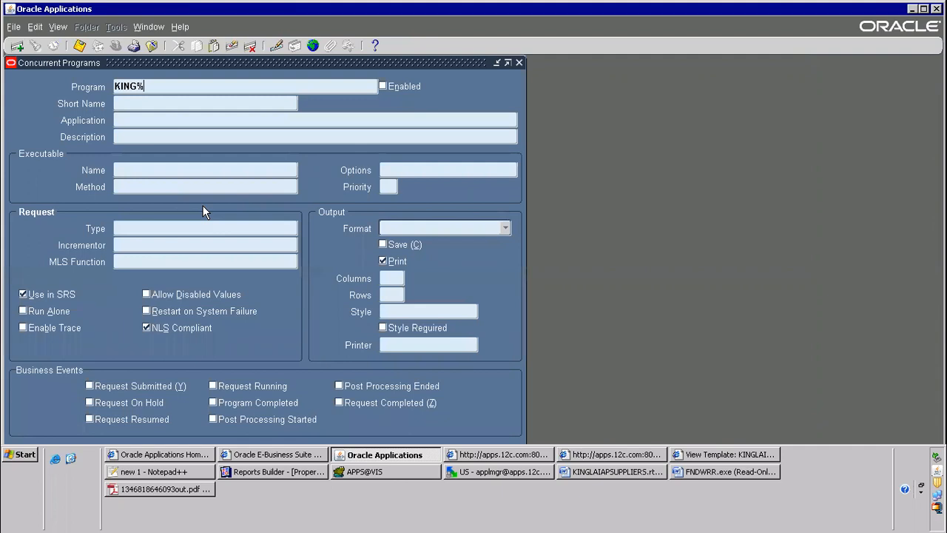
key("ctrl+F11")
key("Down")
key("Down")
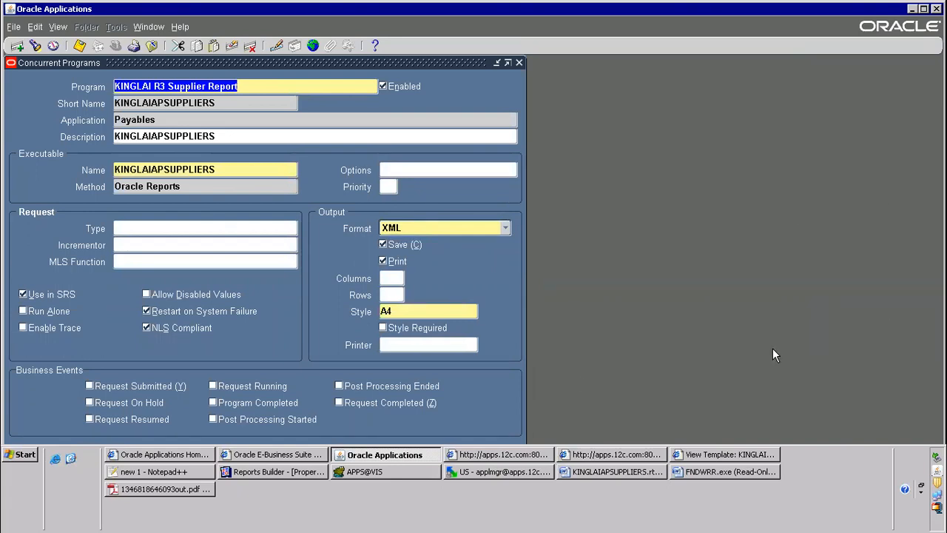
Open the parameter definitions of the KINGLAI R3 Supplier Report concurrent program
key("Tab")
key("Tab")
key("Tab")
key("Tab")
key("Tab")
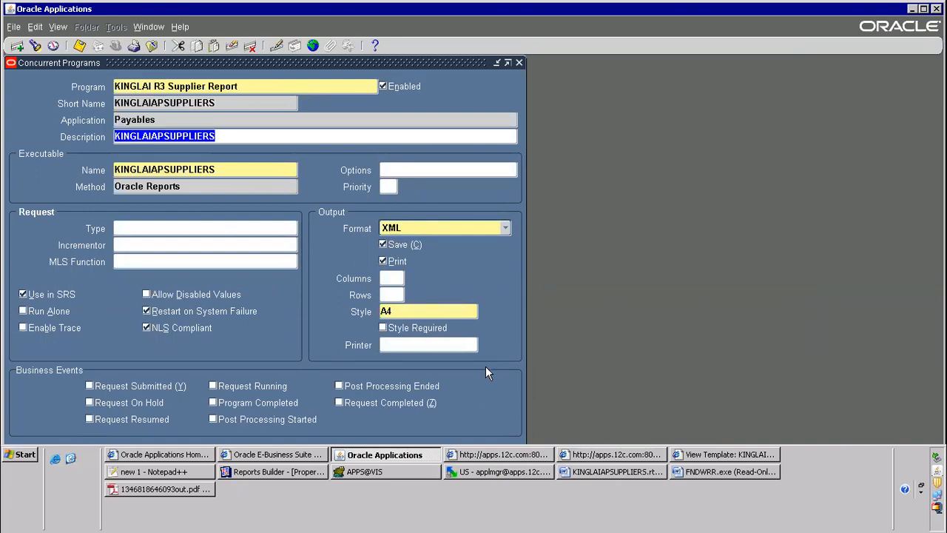
key("Tab")
key("Tab")
key("Tab")
key("Tab")
key("Tab")
key("Tab")
key("Tab")
key("Tab")
key("Tab")
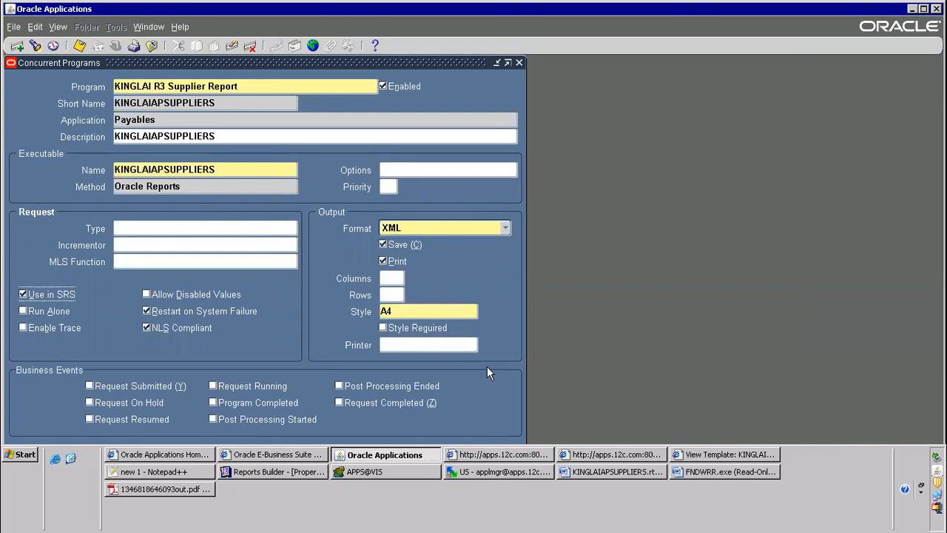
key("Tab")
key("Tab")
key("Tab")
left_click(923, 9)
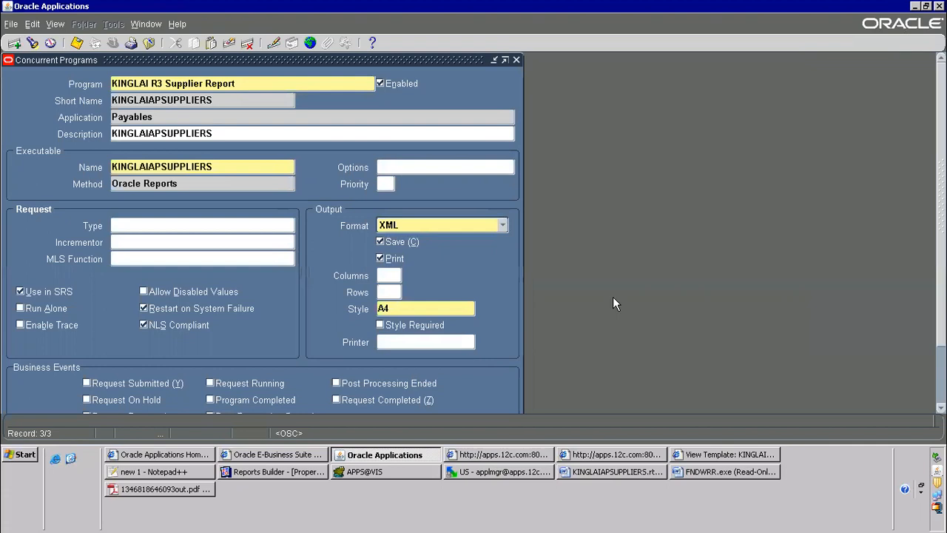
scroll(825, 407, "down", 3)
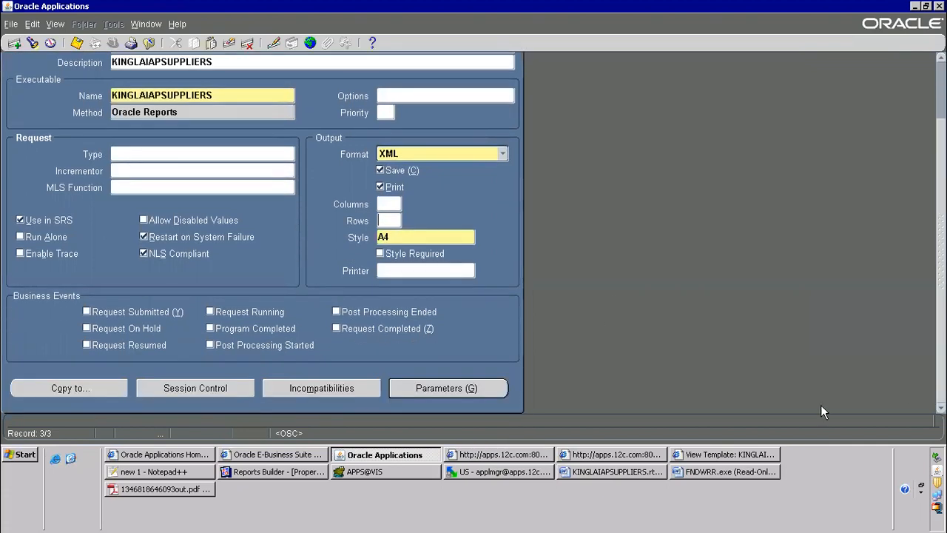
left_click(469, 385)
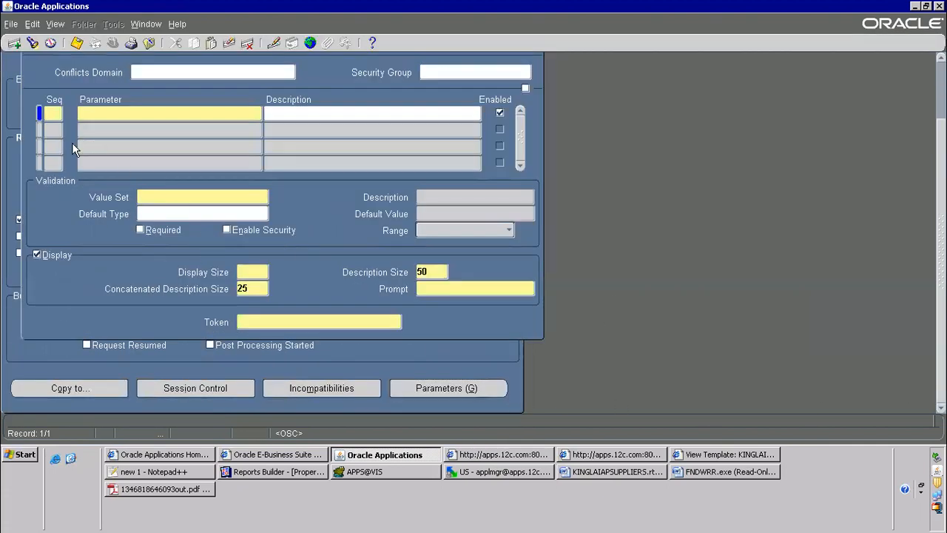
Add a parameter with sequence 1 named Vendor Name
type("1")
key("Tab")
type("Cen")
key("BackSpace")
key("BackSpace")
key("BackSpace")
type("Vendor Name")
key("Tab")
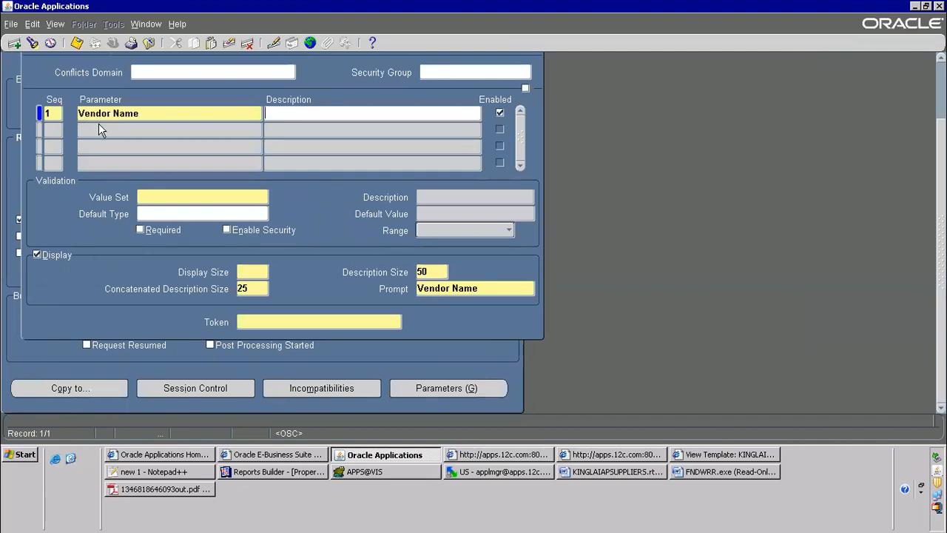
Assign the 100 Characters value set to the Vendor Name parameter and make the parameter required
left_click(186, 197)
type("240cha")
key("BackSpace")
key("BackSpace")
key("BackSpace")
key("BackSpace")
key("BackSpace")
type("100 cha")
key("Tab")
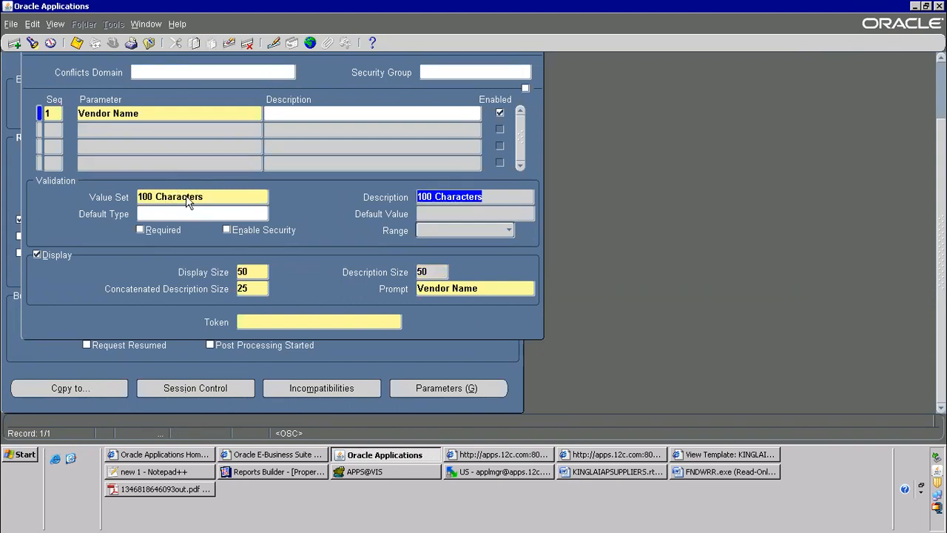
left_click(148, 233)
Give the parameter a Constant default of GE Plastics and the token P_VENDOR_NAME, and save it, accepting the display size caution
left_click(178, 215)
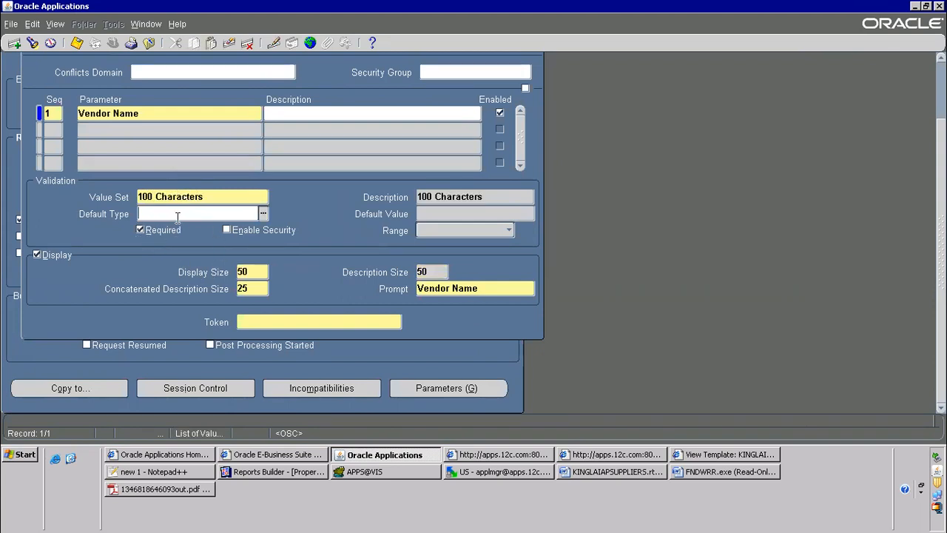
key("Tab")
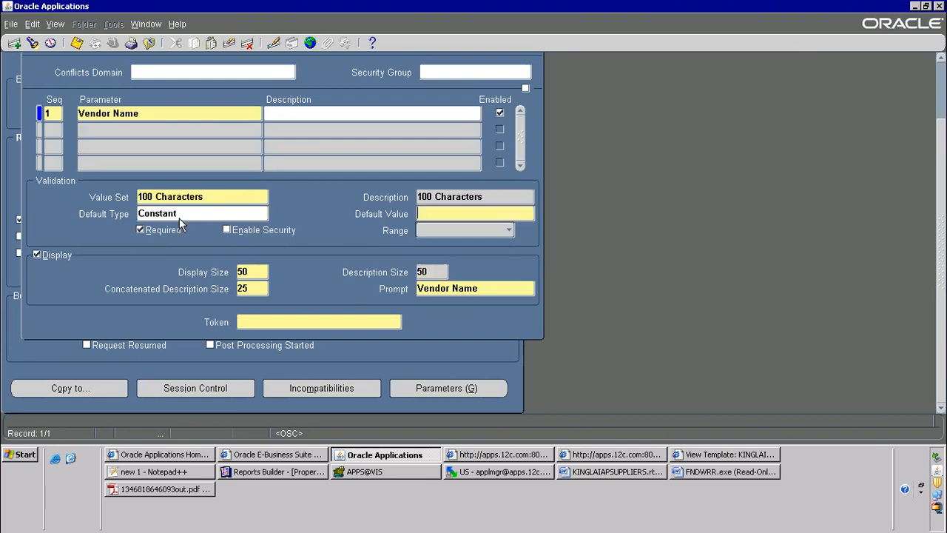
type("GE Plast")
left_click(275, 323)
key("ctrl+v")
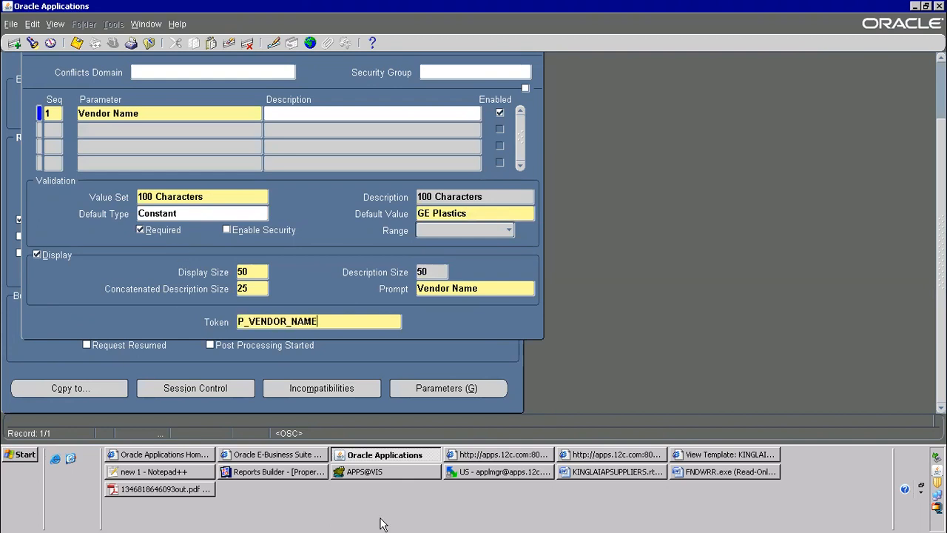
key("ctrl+s")
key("ctrl+c")
left_click(522, 243)
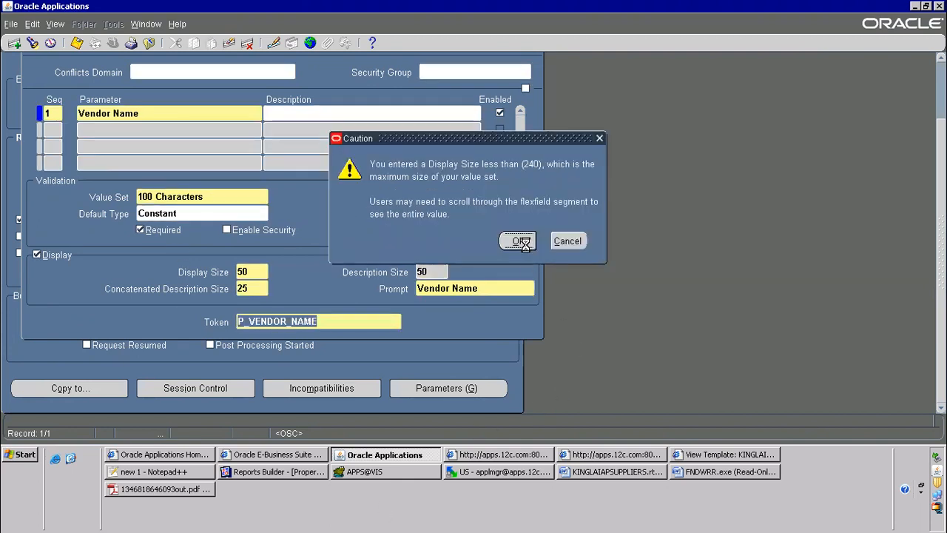
Save the report in Reports Builder and use WinSCP to upload KINGLAIAPSUPPLIERS.rdf to the server's reports/US folder, overwriting the existing file
left_click(270, 473)
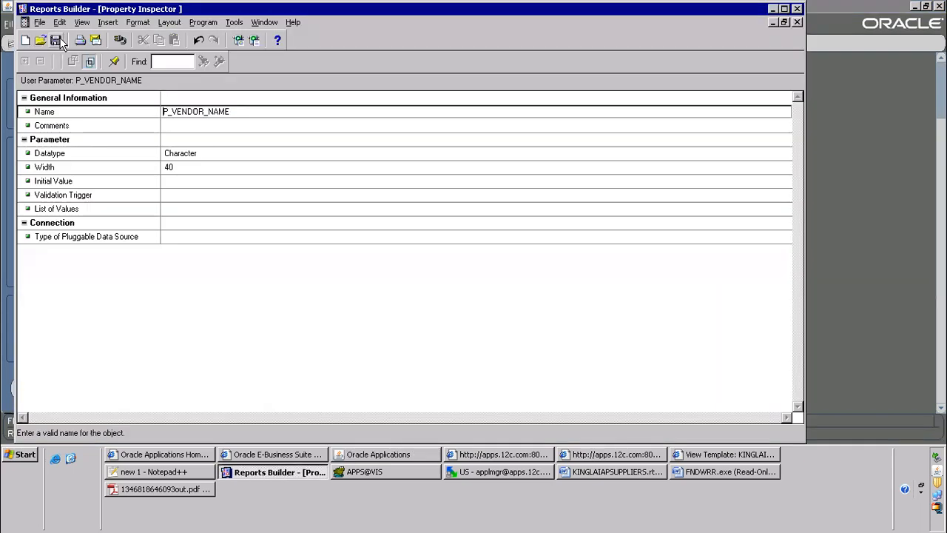
left_click(489, 473)
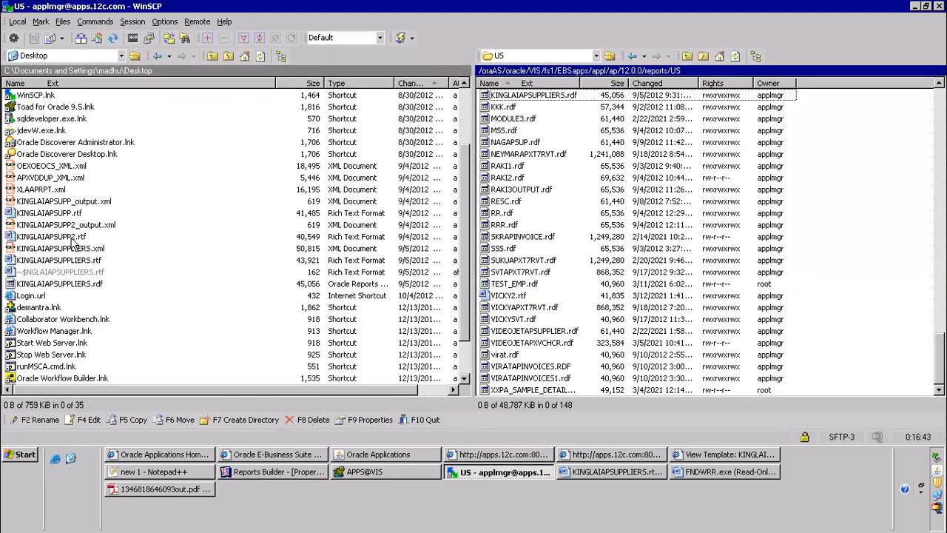
left_click(259, 58)
key("Tab")
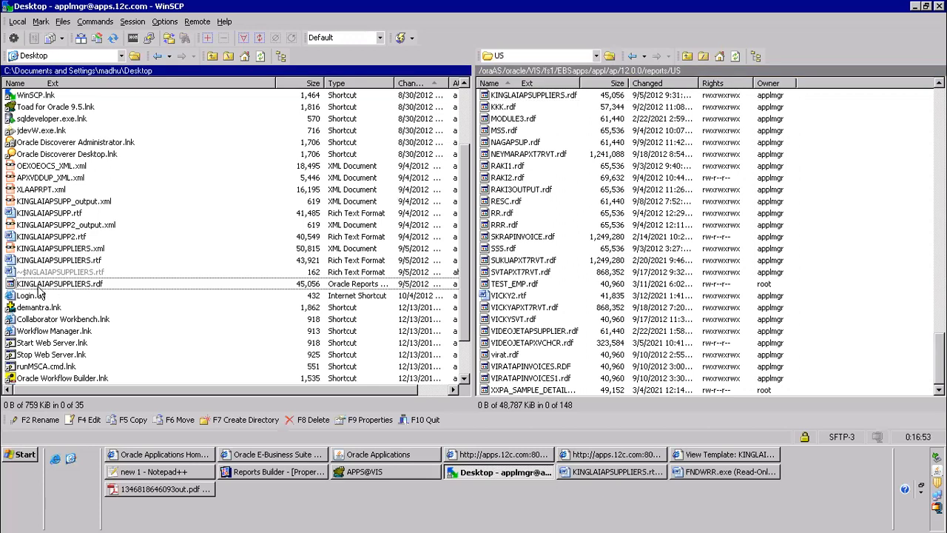
left_click_drag(37, 286, 784, 222)
left_click(495, 285)
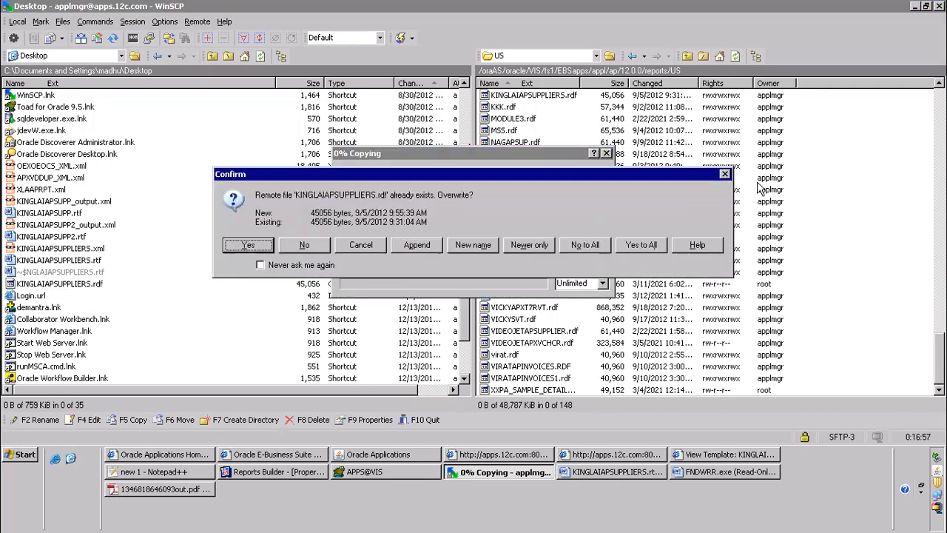
left_click(638, 246)
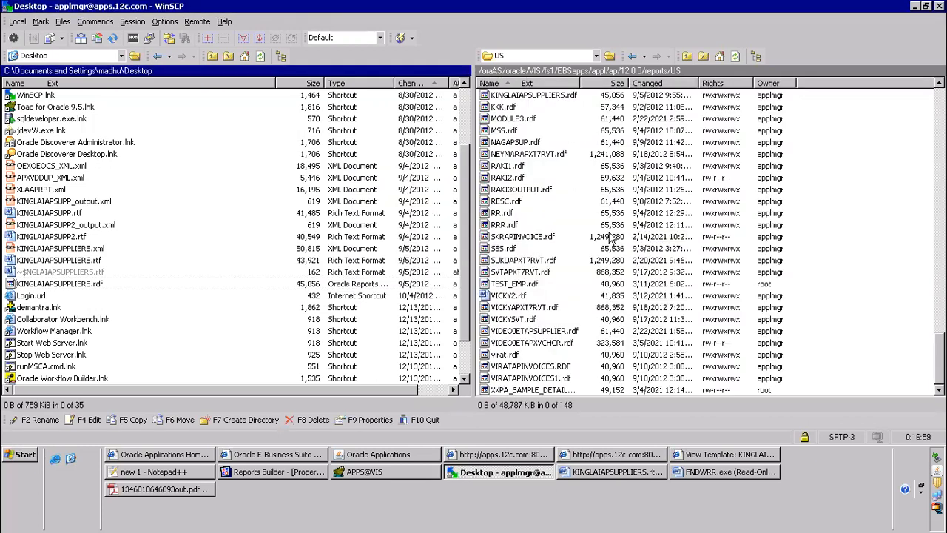
Return to Oracle Applications and switch the responsibility to Payables, Vision Operations (USA)
left_click(356, 460)
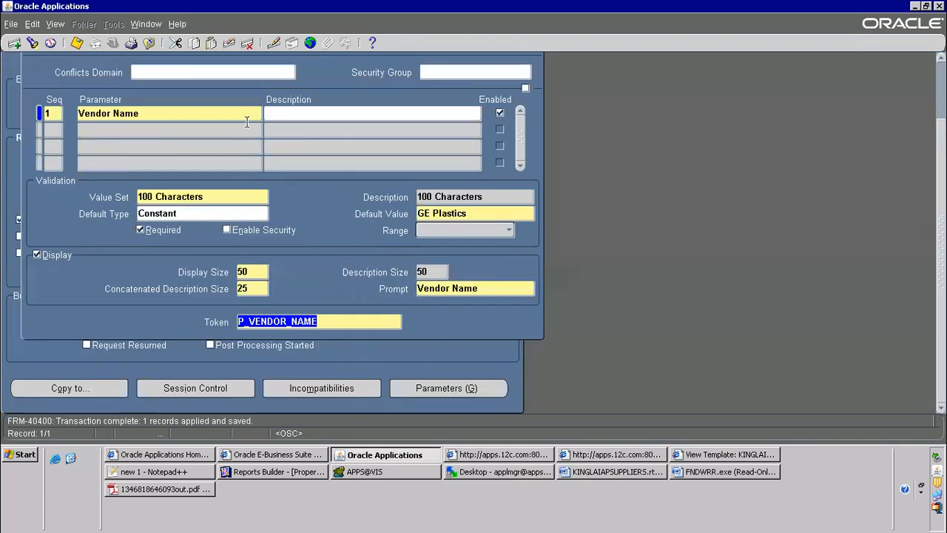
left_click(76, 43)
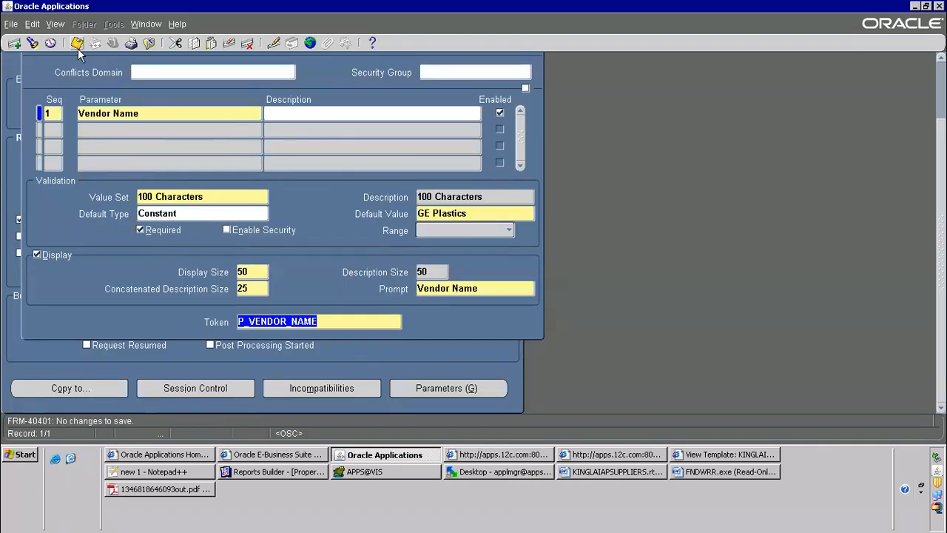
left_click(150, 43)
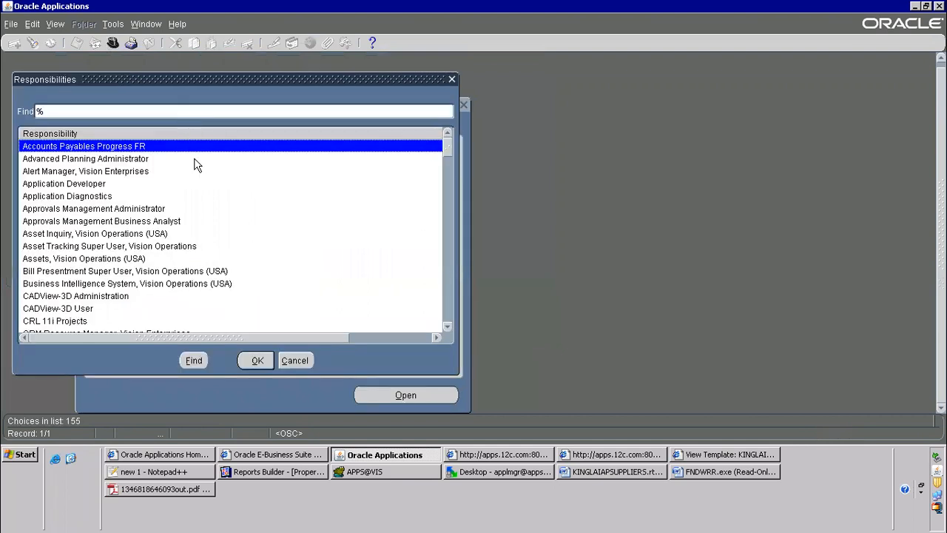
type("ay")
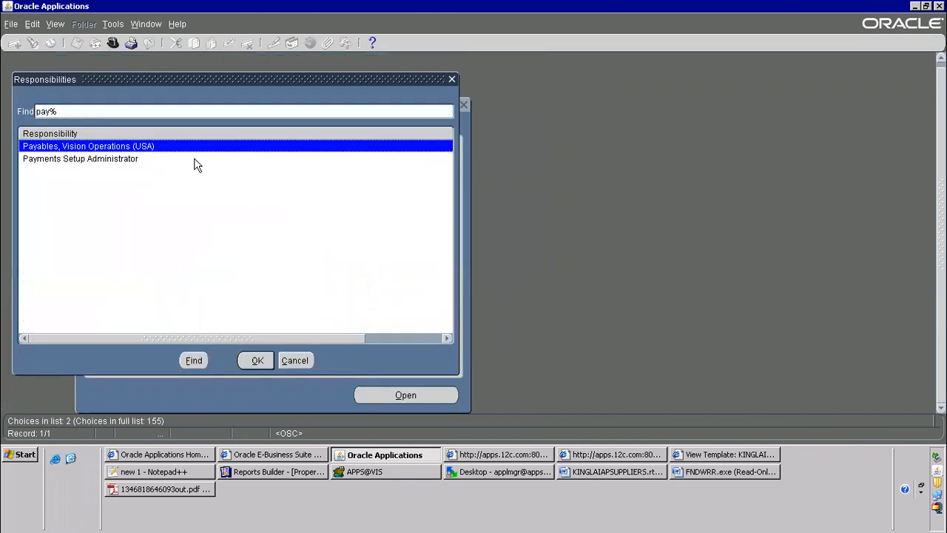
key("Return")
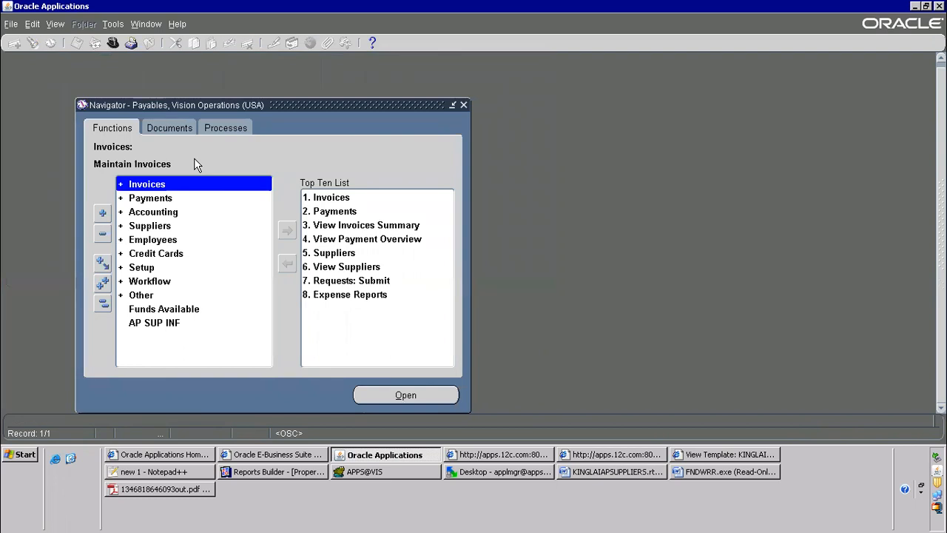
Start a new concurrent request and choose KINGLAI R3 Supplier Report as the program to run
key("alt+v")
key("r")
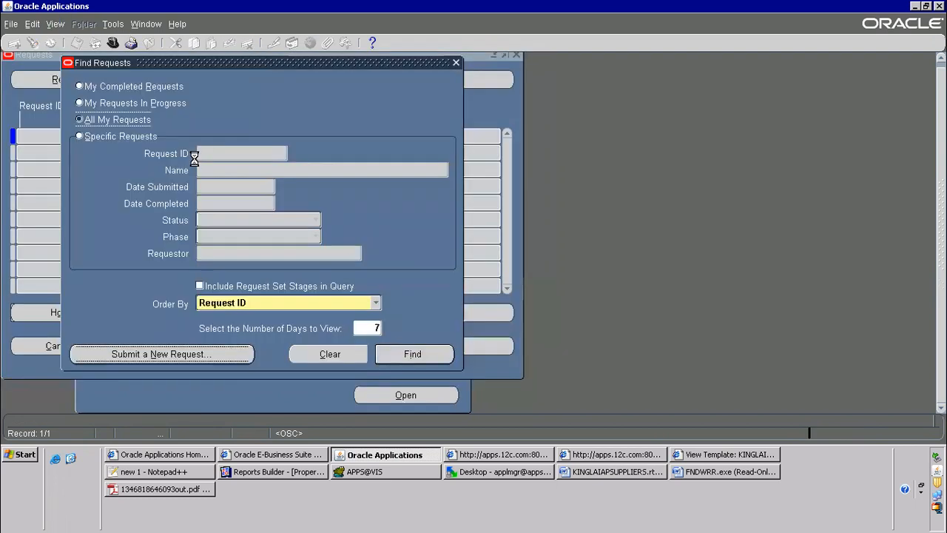
key("alt+n")
key("ctrl+v")
key("shift+Home")
key("BackSpace")
type("kin")
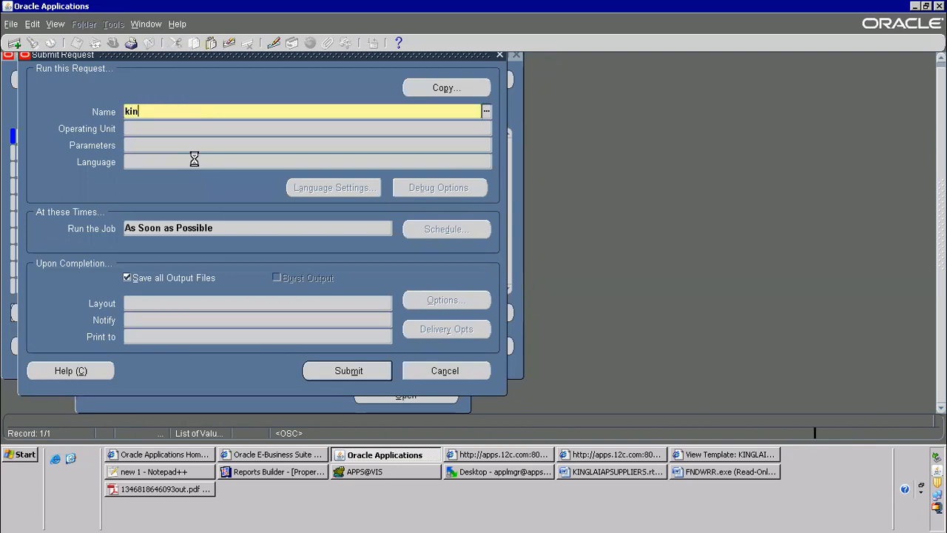
key("Down")
key("Down")
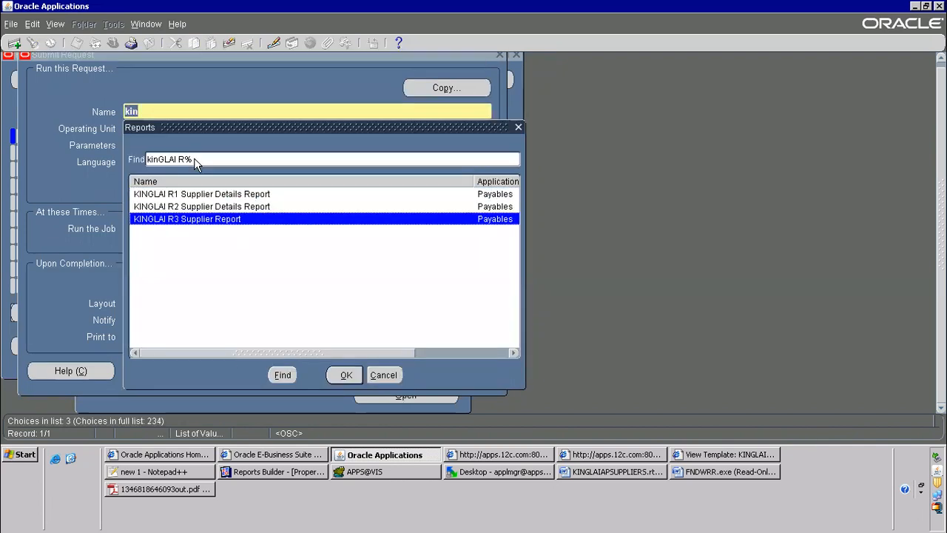
key("Return")
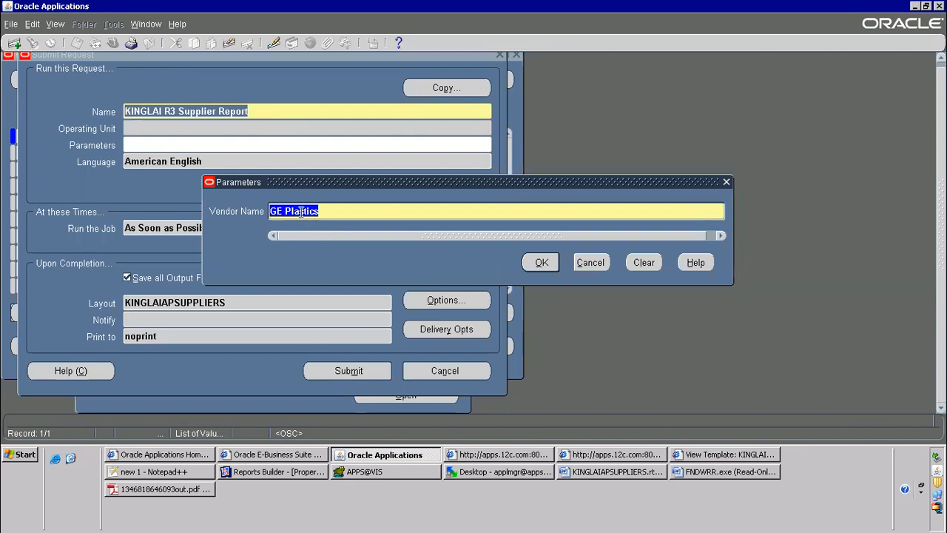
Accept GE Plastics as the vendor name and submit the request without submitting another one
left_click(543, 262)
left_click(337, 372)
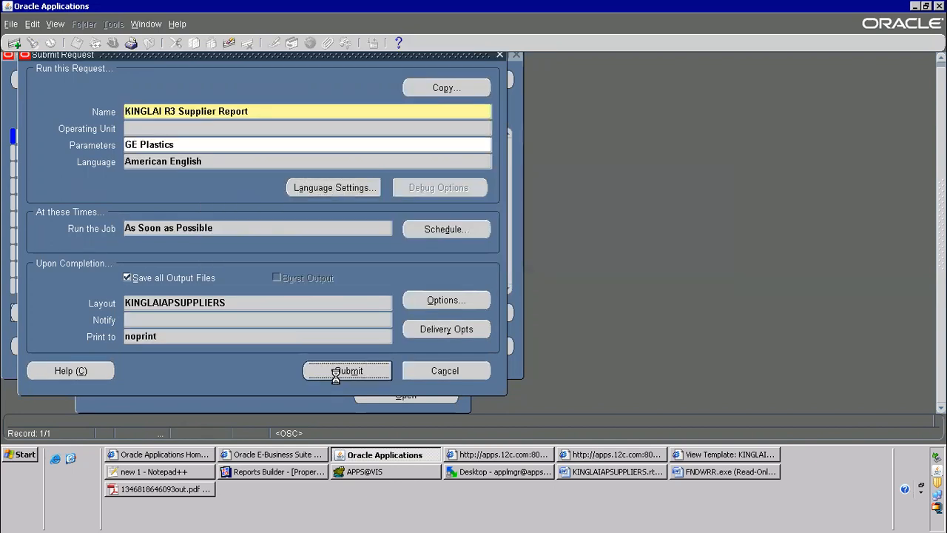
left_click(508, 268)
List all own requests and refresh the list until the new supplier report request completes
left_click(419, 355)
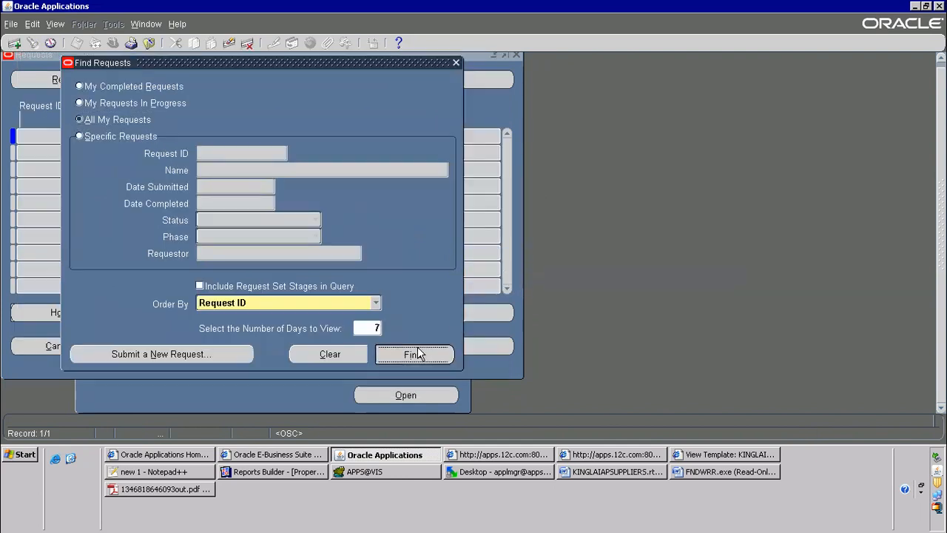
left_click(110, 76)
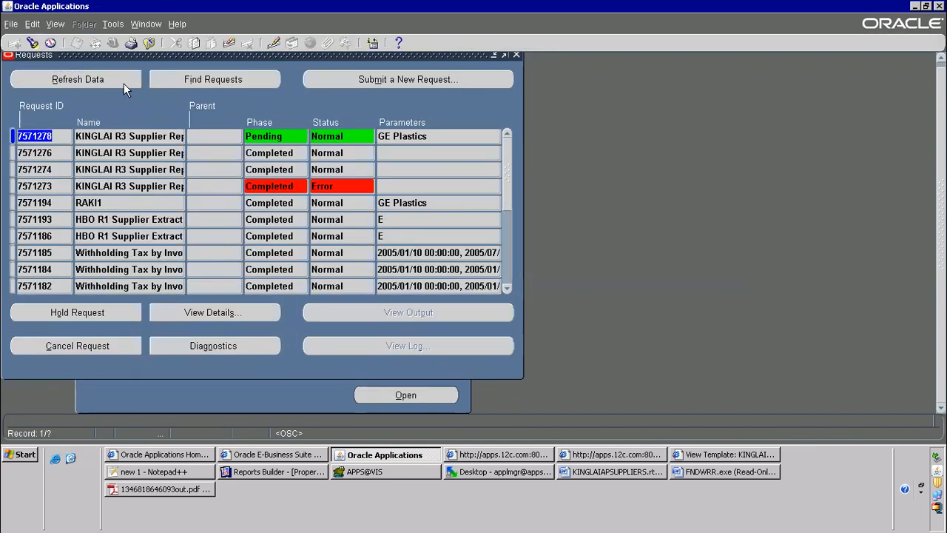
left_click(102, 85)
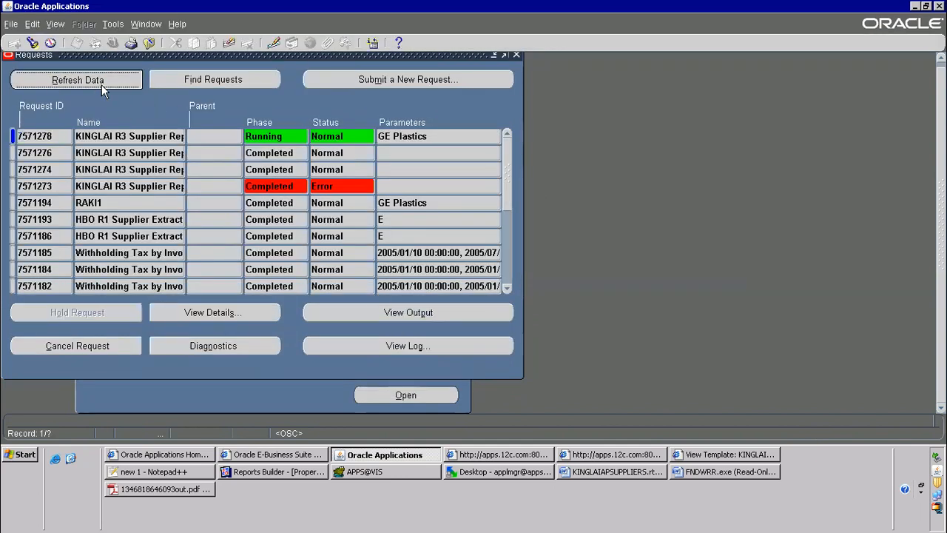
left_click(101, 85)
left_click(101, 83)
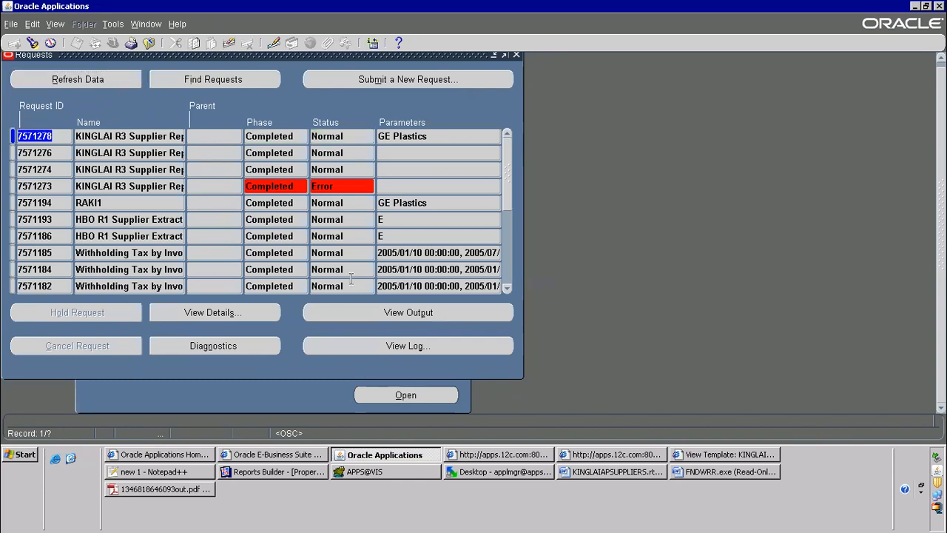
View the completed request's output in Word and select the whole supplier table to examine its rows
left_click(397, 310)
left_click(427, 317)
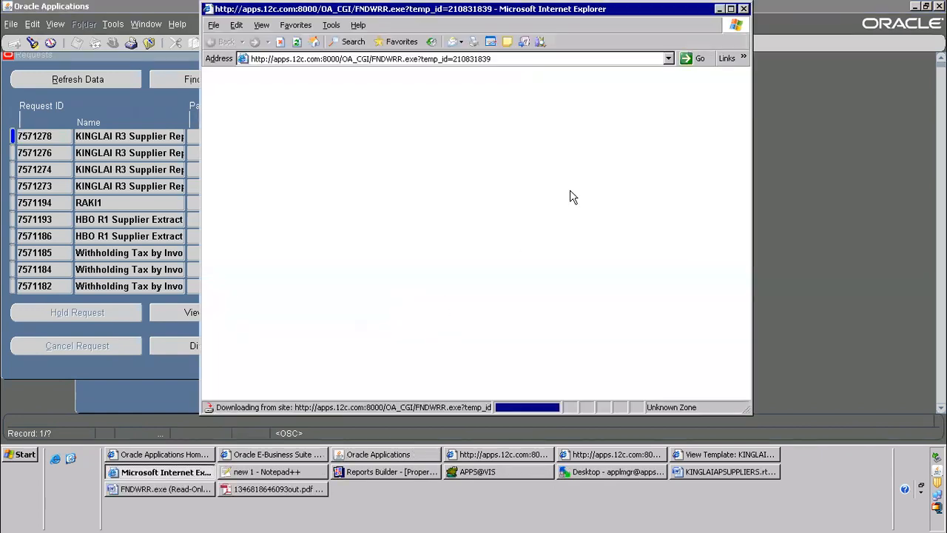
left_click(453, 232)
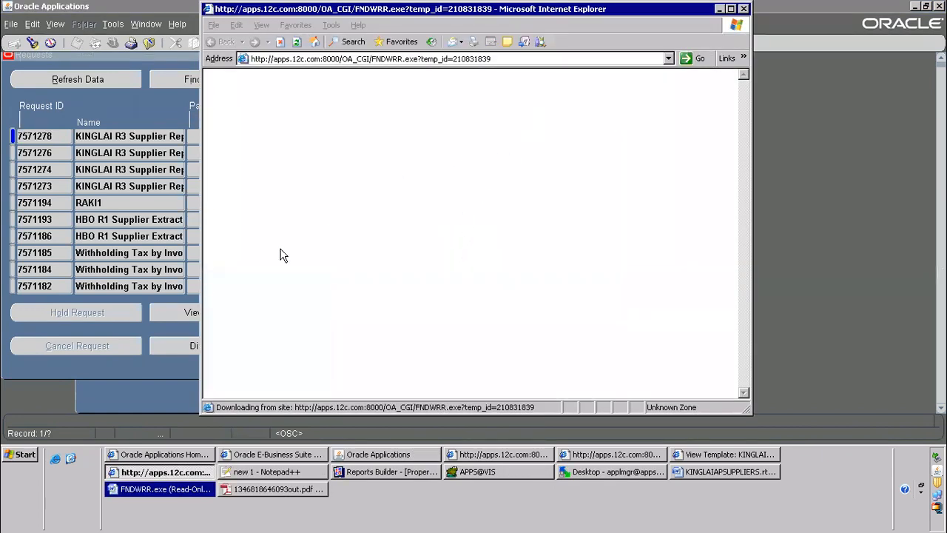
left_click(179, 489)
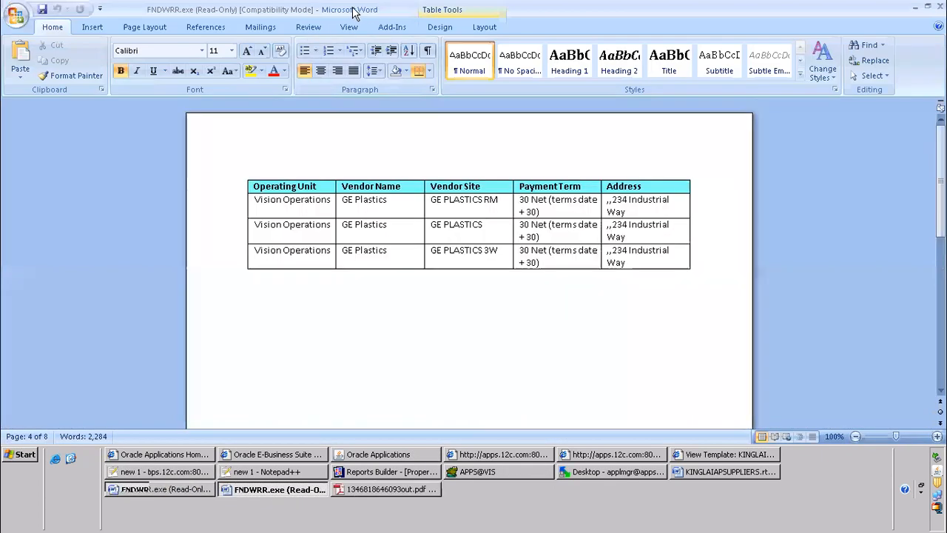
left_click_drag(326, 189, 719, 273)
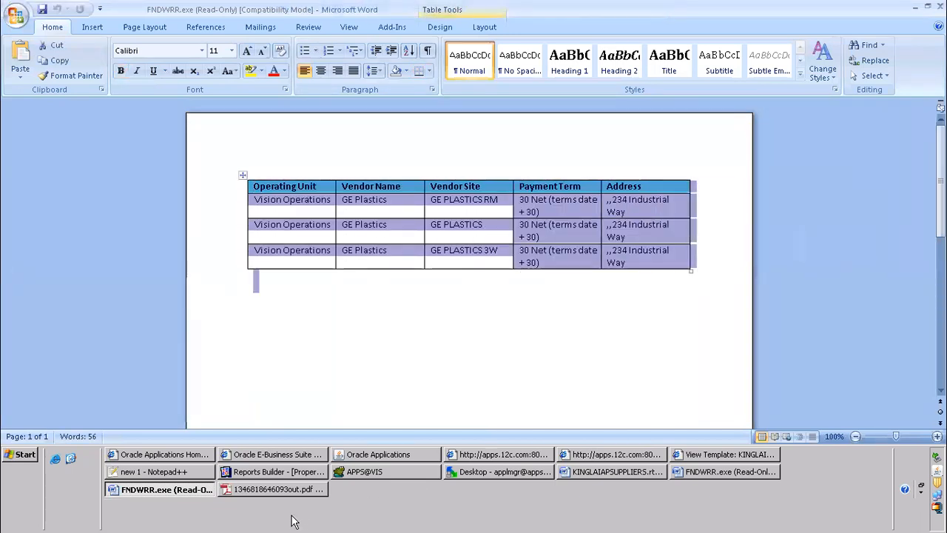
Review the earlier PDF output's supplier rows in Adobe Reader, close it and return to the Word output
left_click(276, 489)
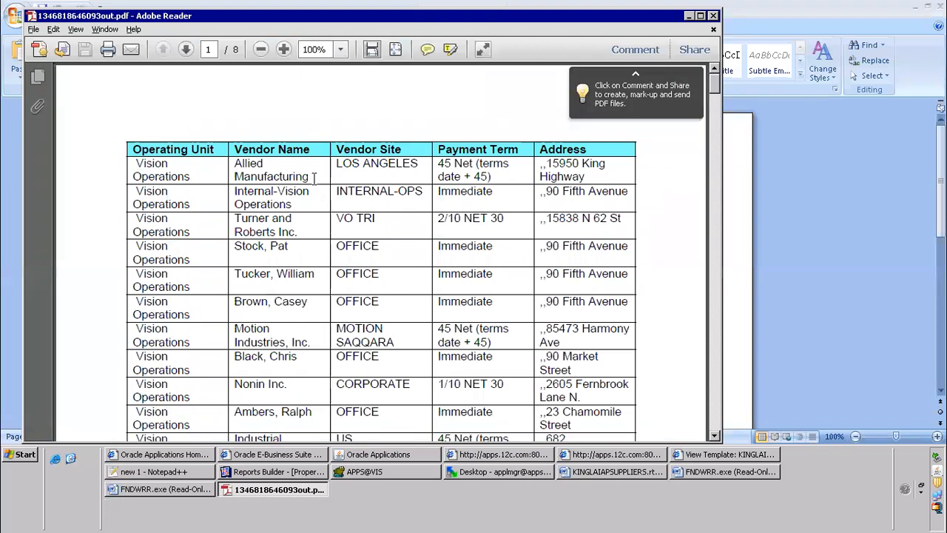
scroll(325, 210, "down", 1)
scroll(325, 210, "down", 15)
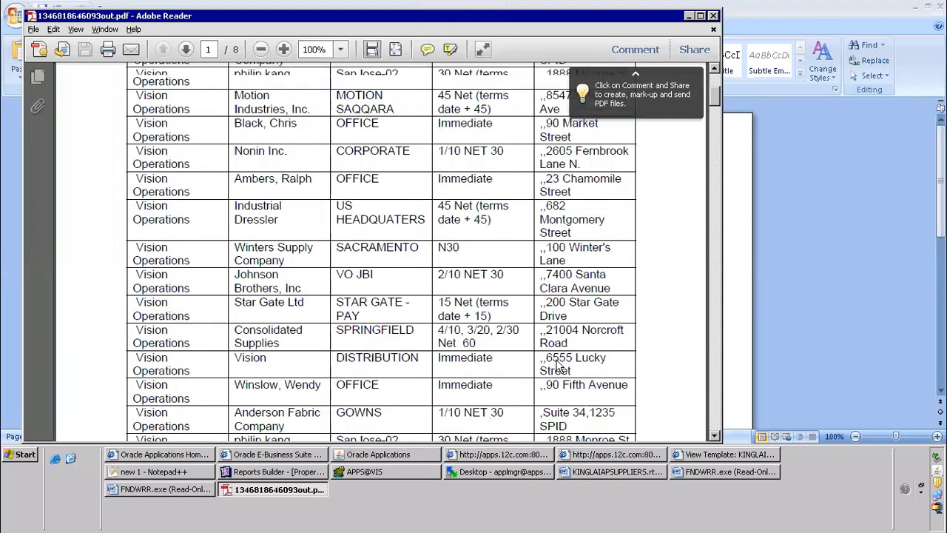
scroll(790, 17, "up", 3)
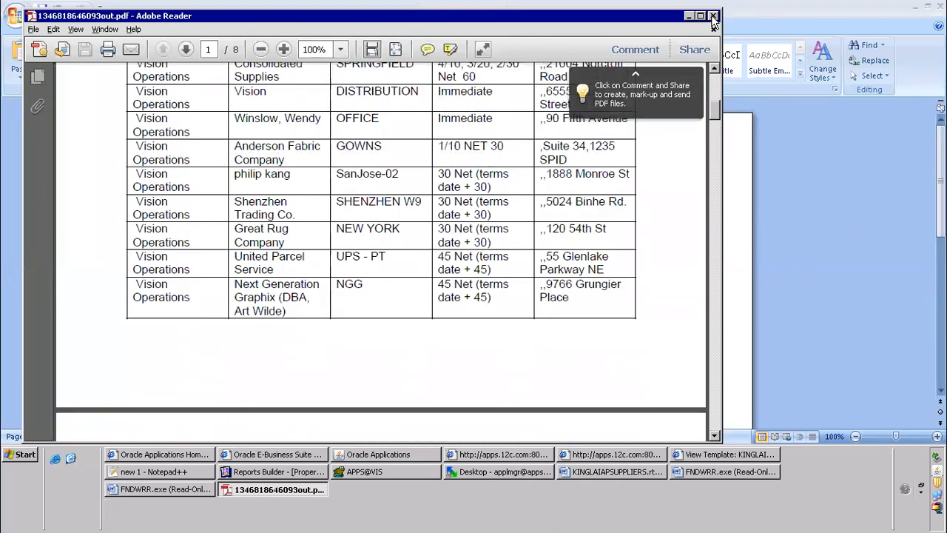
left_click(713, 16)
left_click(338, 282)
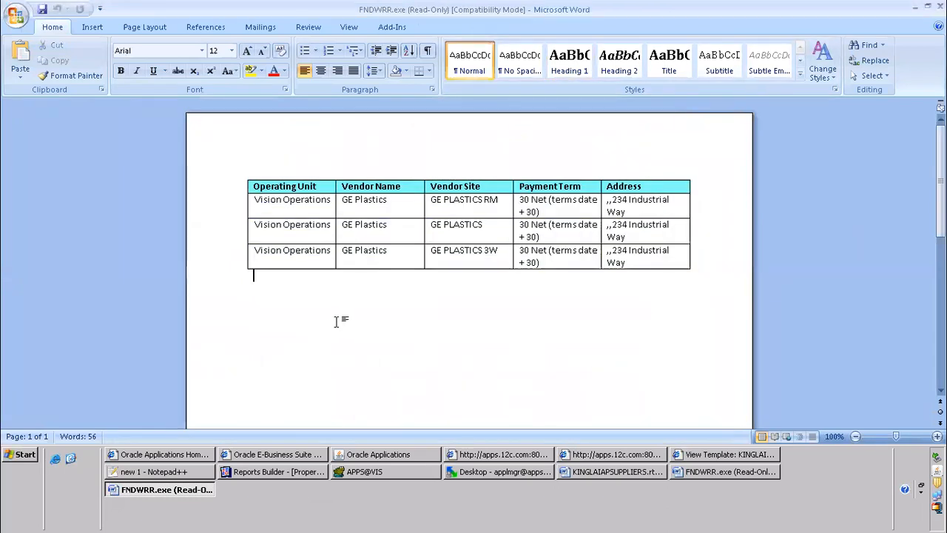
Switch to Notepad++ and review the data template and RDF report sections of the XML Publisher notes
left_click(157, 472)
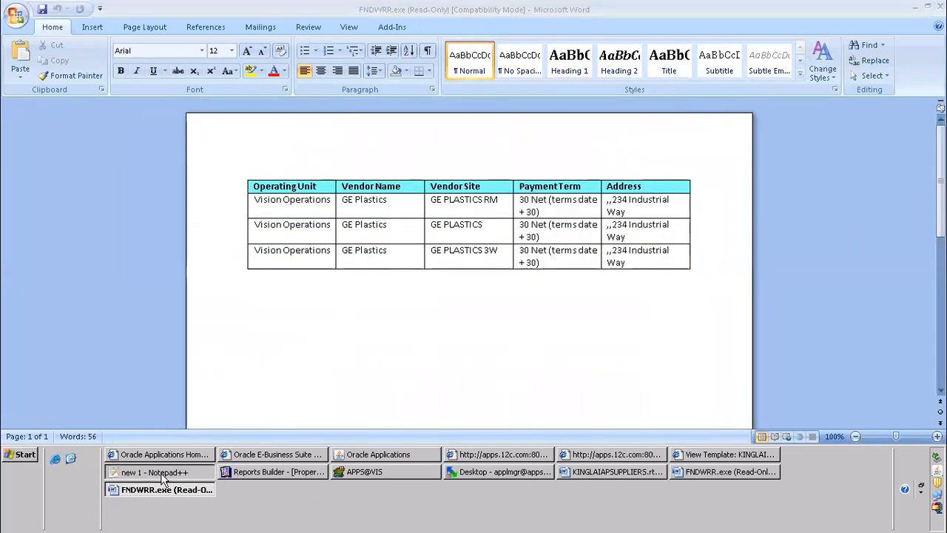
scroll(157, 198, "up", 3)
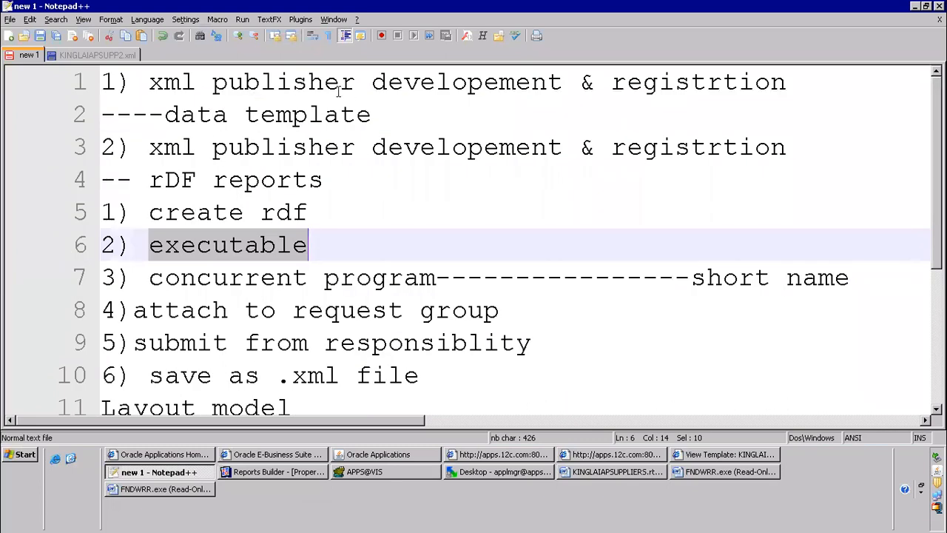
left_click_drag(164, 114, 309, 114)
left_click_drag(565, 148, 740, 222)
scroll(483, 276, "down", 3)
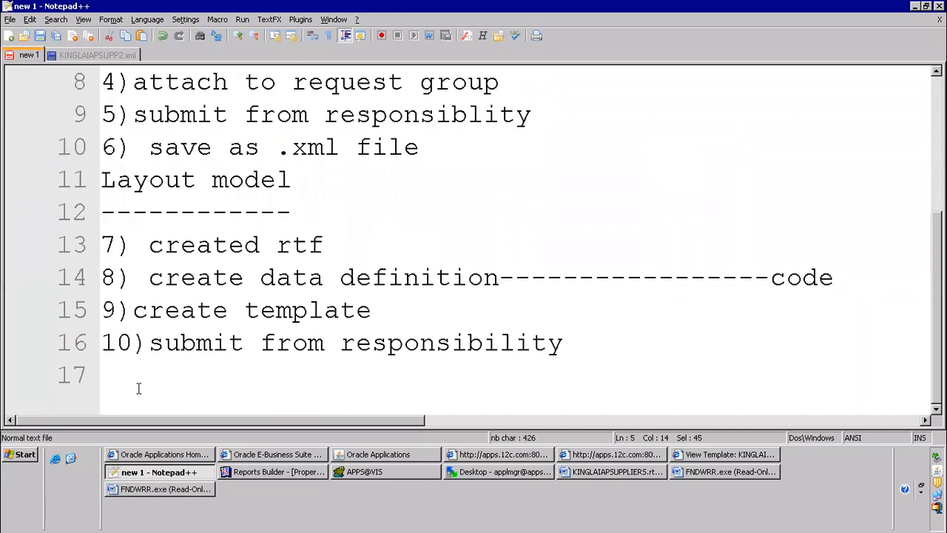
Add the line "3) plsql based" at the end of the notes and start a new line below it
left_click(219, 371)
type("3")
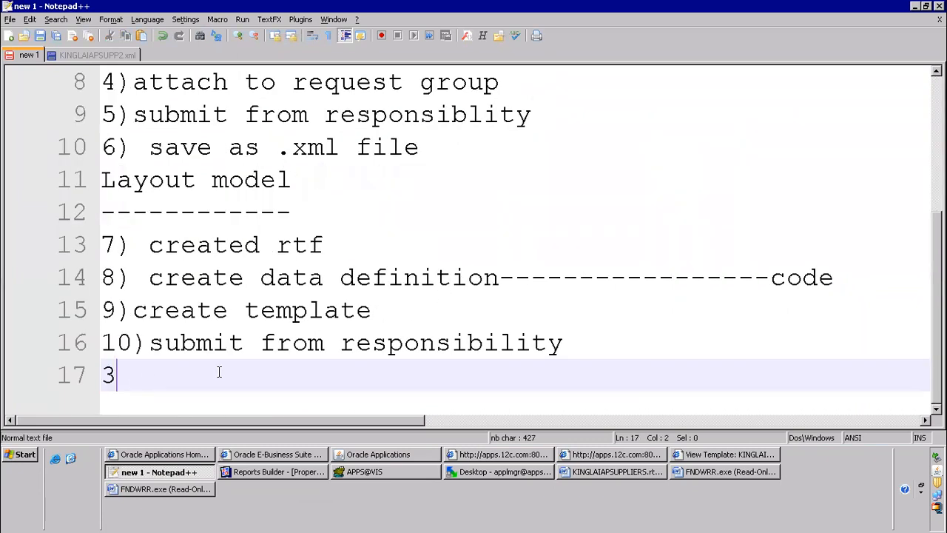
type(") plsql ")
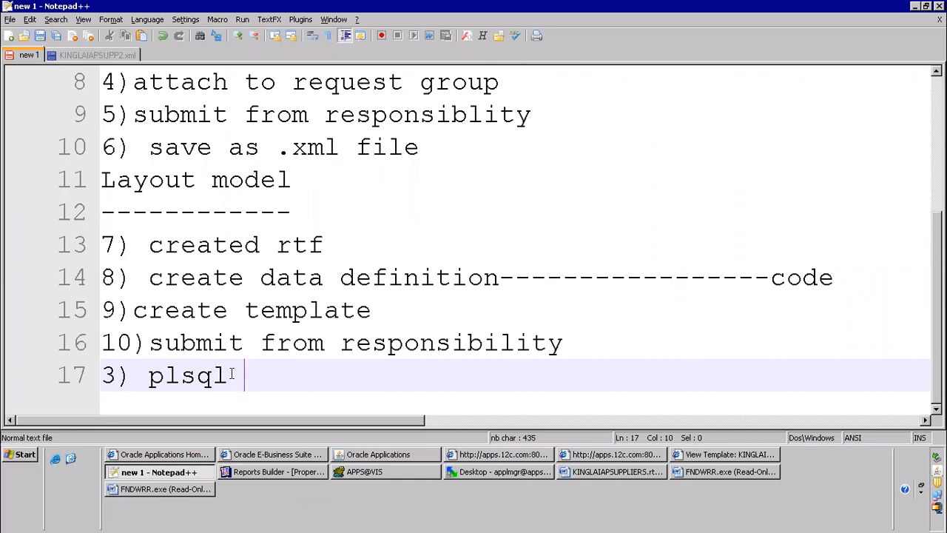
type("based")
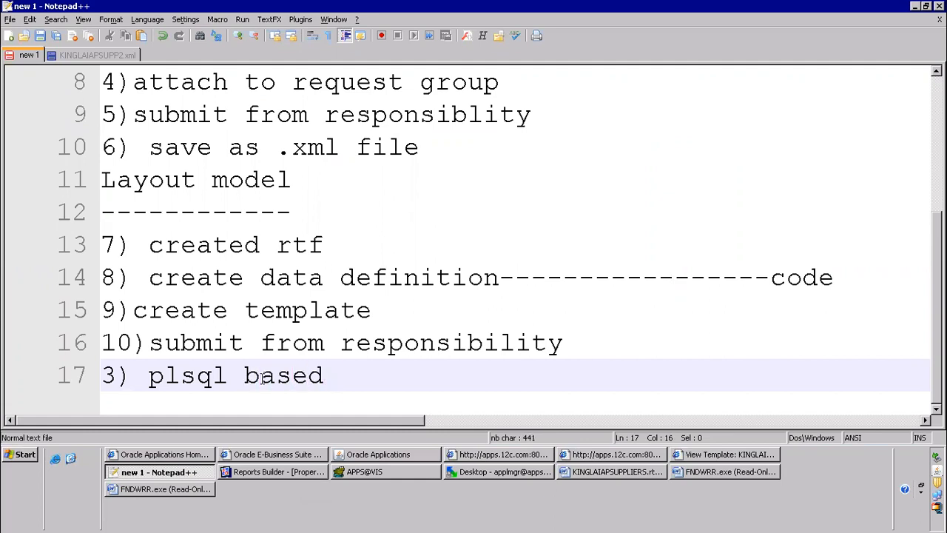
key("Left")
key("Left")
key("Left")
key("Left")
key("Left")
key("Left")
key("Left")
key("Left")
key("Left")
left_click(351, 365)
key("Return")
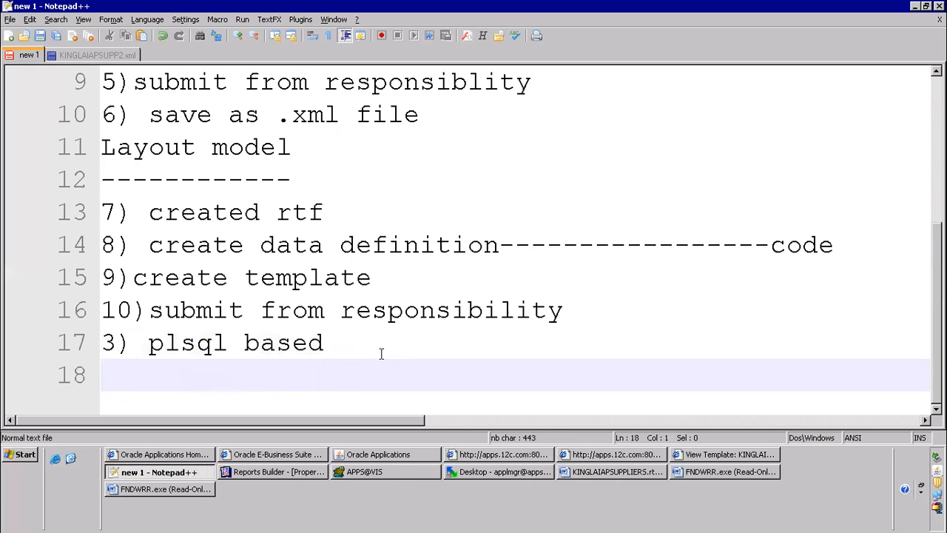
Delete "plsql based" from the last note item, keeping only "3)"
key("Up")
key("Up")
left_click(381, 353)
key("BackSpace")
key("BackSpace")
key("BackSpace")
key("BackSpace")
key("BackSpace")
key("BackSpace")
key("BackSpace")
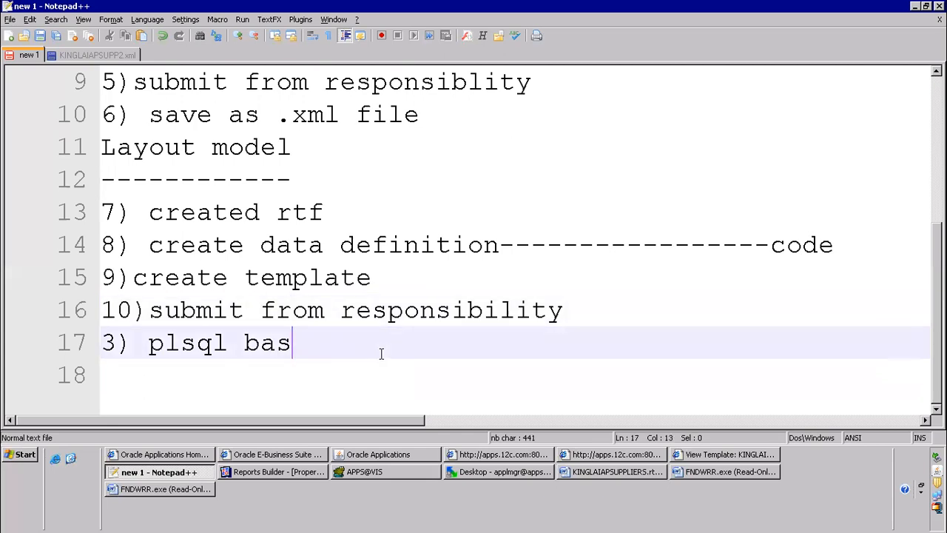
key("BackSpace")
key("BackSpace")
key("BackSpace")
key("BackSpace")
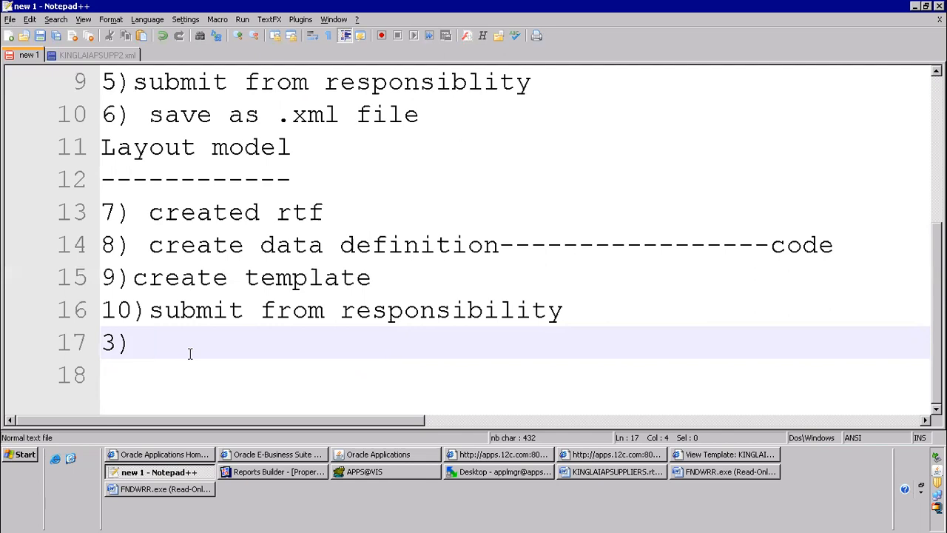
Complete note item 3 as "output post processor --OPP" and add several blank lines below it
type("output ")
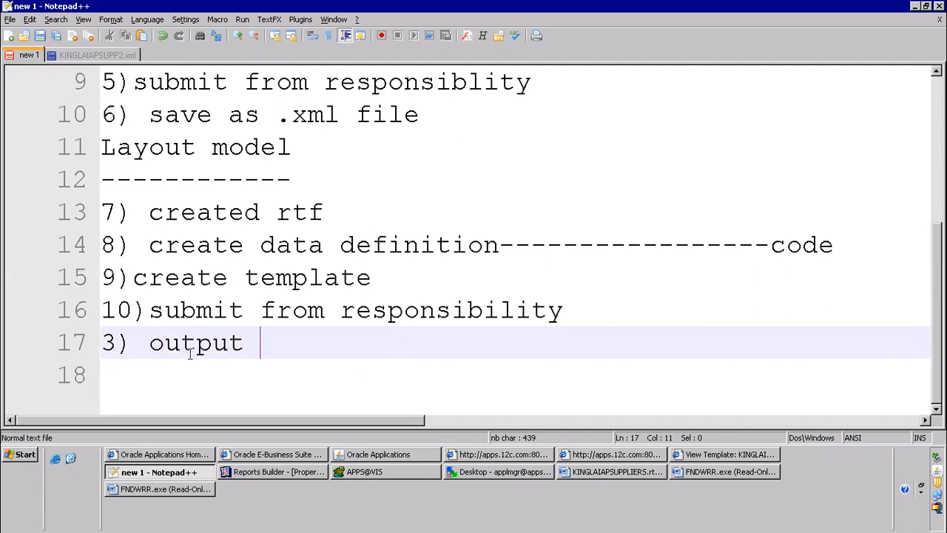
type("post processor")
key("Return")
key("Return")
key("Return")
key("Return")
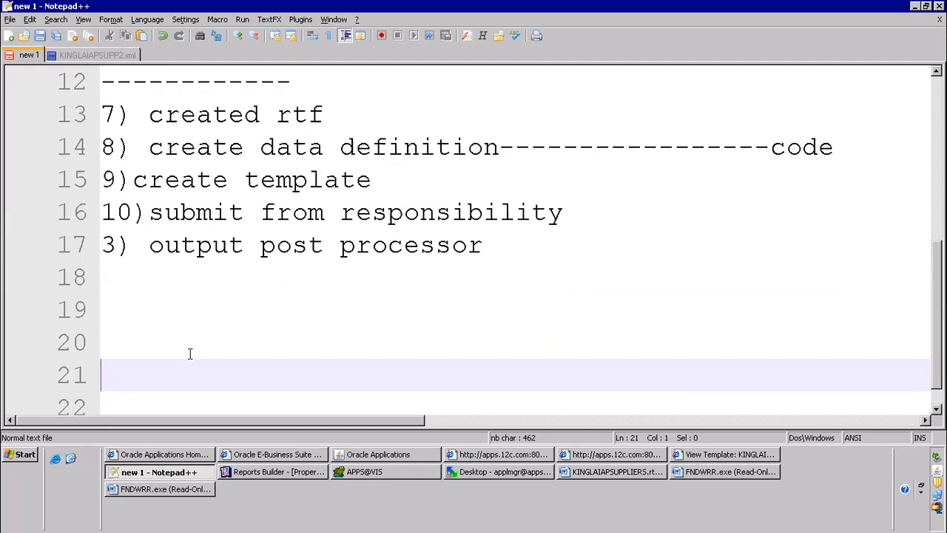
key("Return")
key("Return")
key("Return")
key("Return")
key("Return")
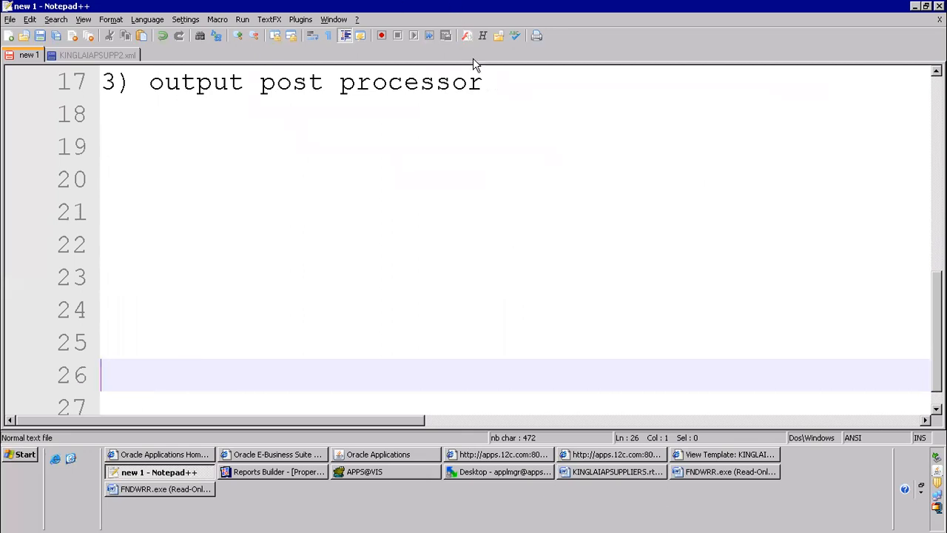
left_click(495, 82)
type("--OPP")
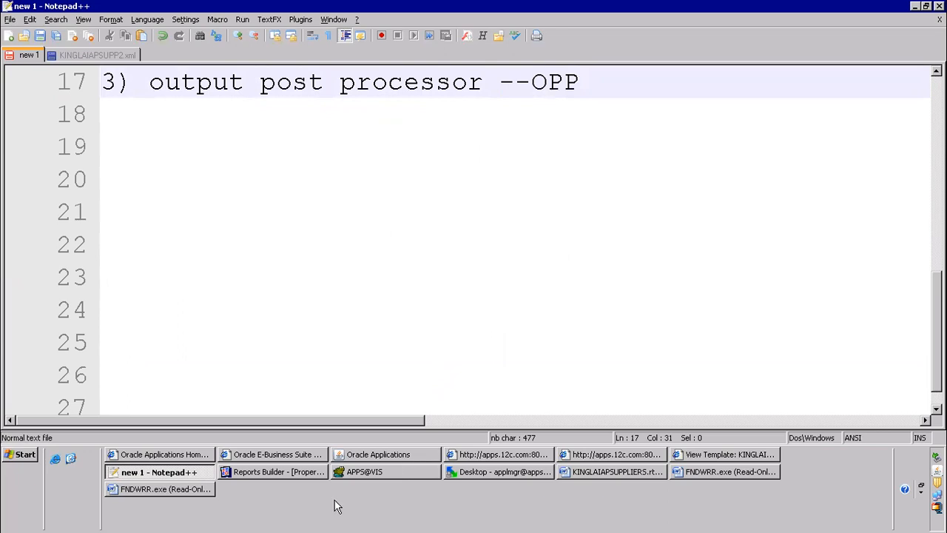
Switch to KINGLAIAPSUPPLIERS.rtf in Word, change the F field's help text to "<?for-eac:G_OPERATING_UNIT?>" and save the template
left_click(649, 471)
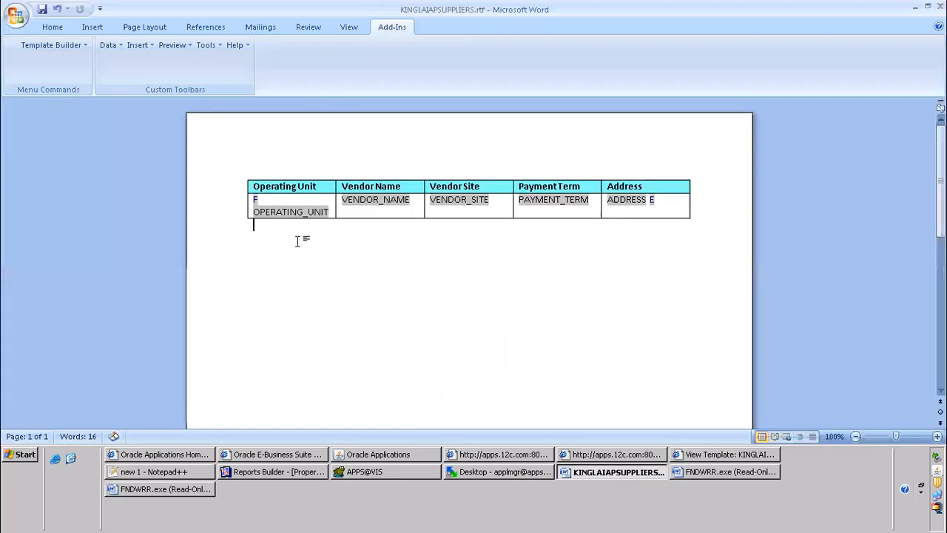
left_click(255, 199)
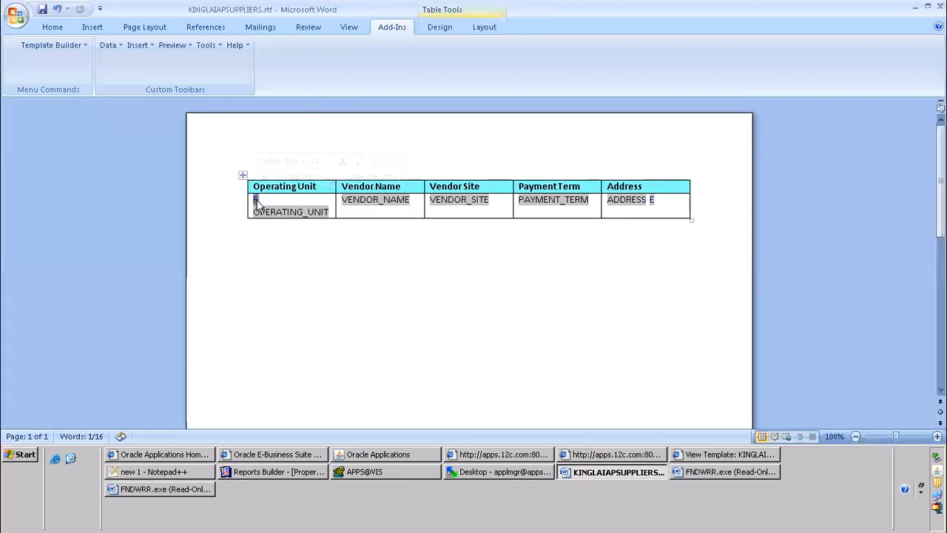
double_click(256, 202)
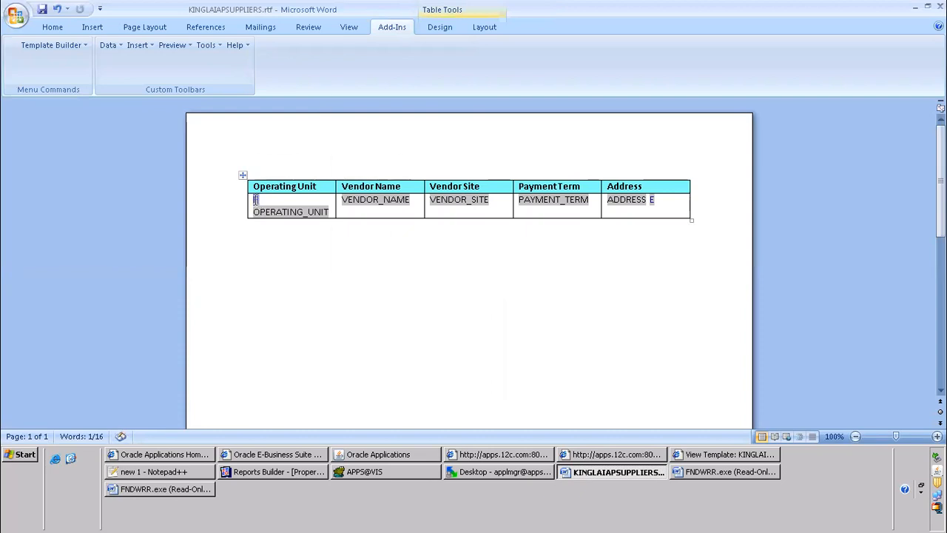
left_click(376, 319)
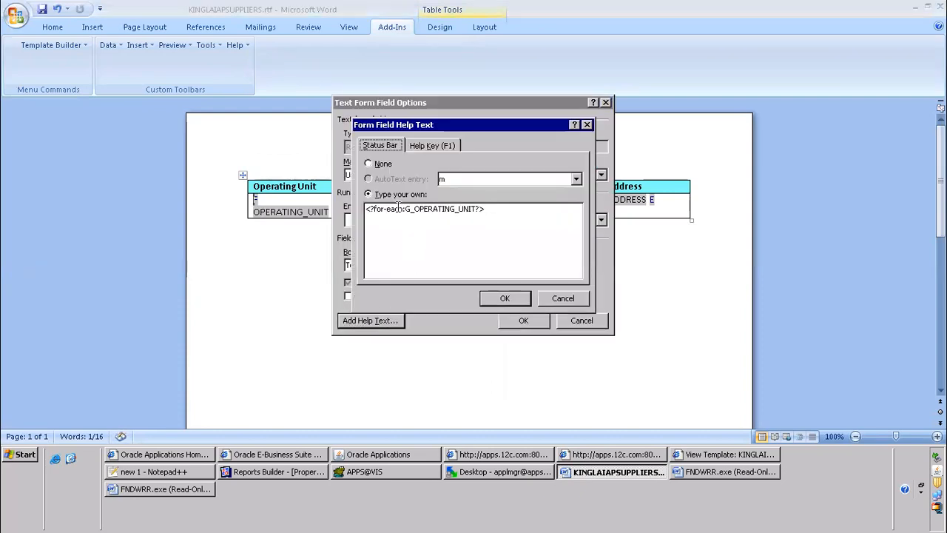
key("BackSpace")
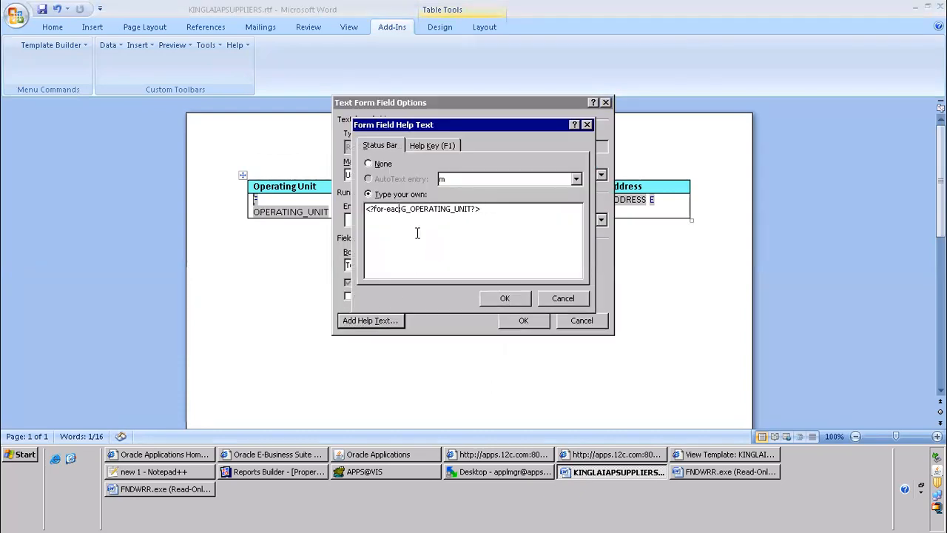
left_click(508, 208, "shift")
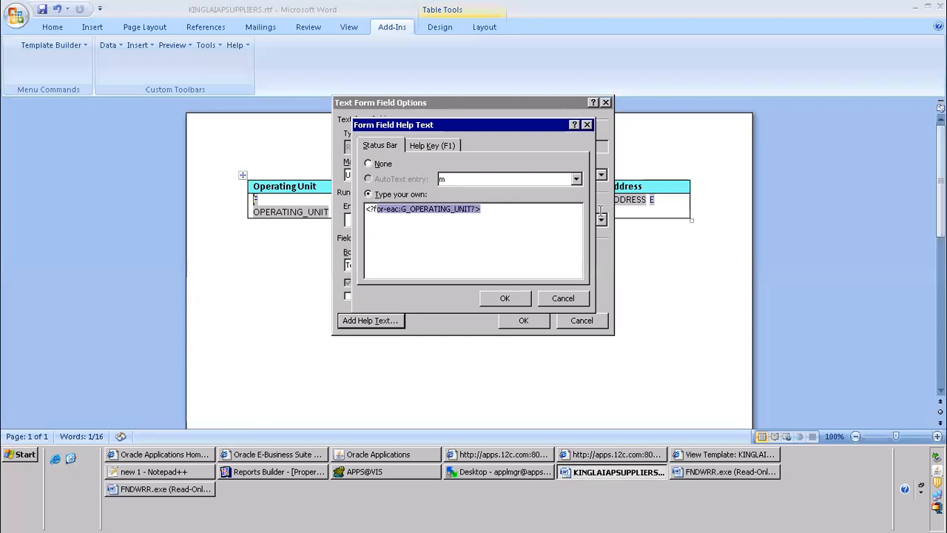
left_click(504, 299)
left_click(523, 321)
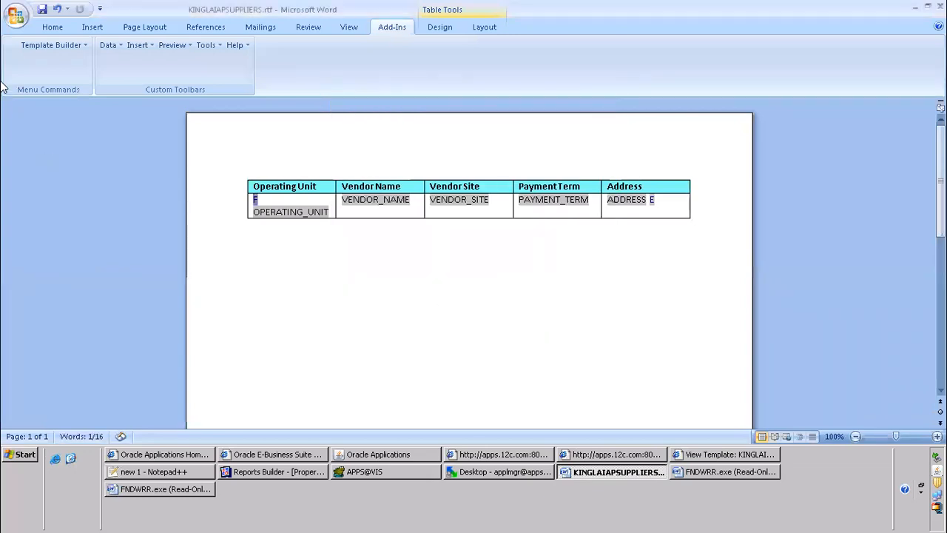
left_click(42, 16)
Switch to the KINGLAIAPSUPPLIERS template in XML Publisher and update its English localized file with KINGLAIAPSUPPLIERS.rtf from the desktop
left_click(728, 455)
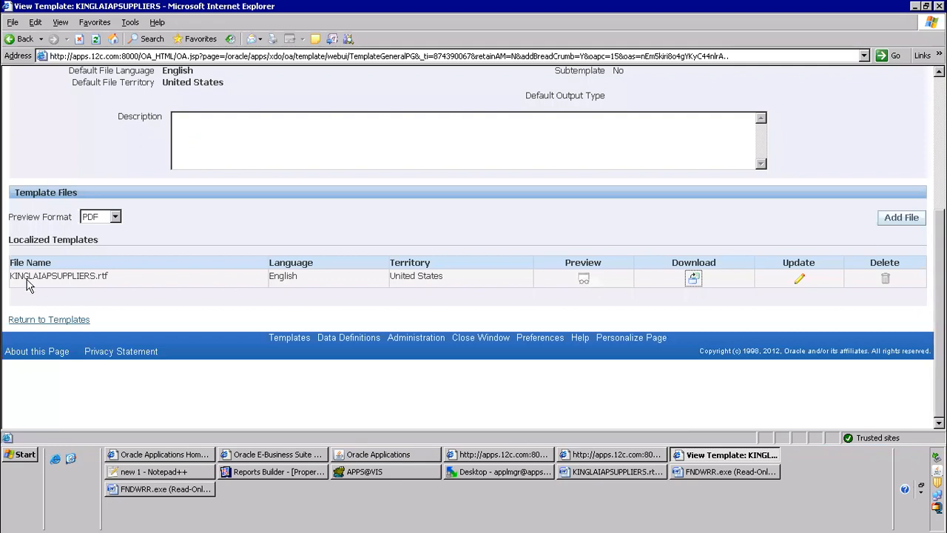
left_click_drag(13, 271, 126, 276)
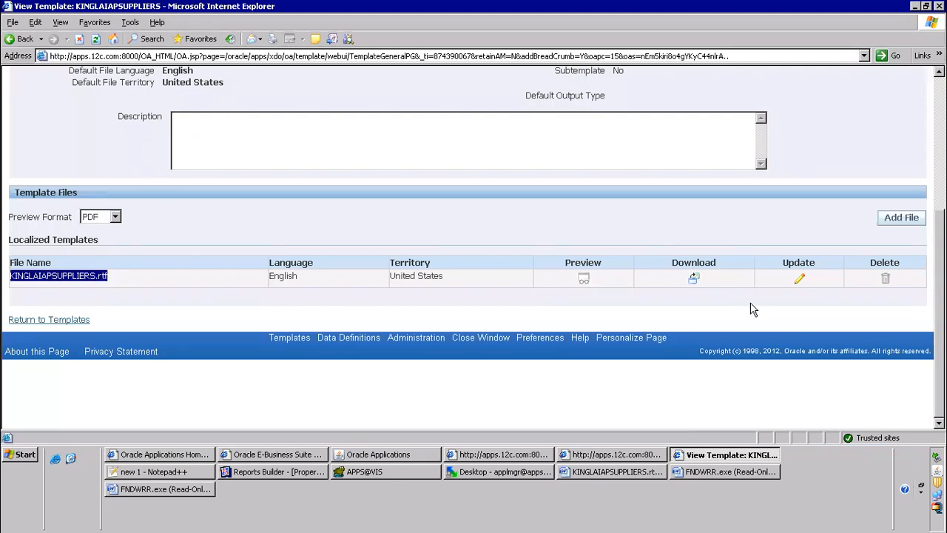
left_click(797, 285)
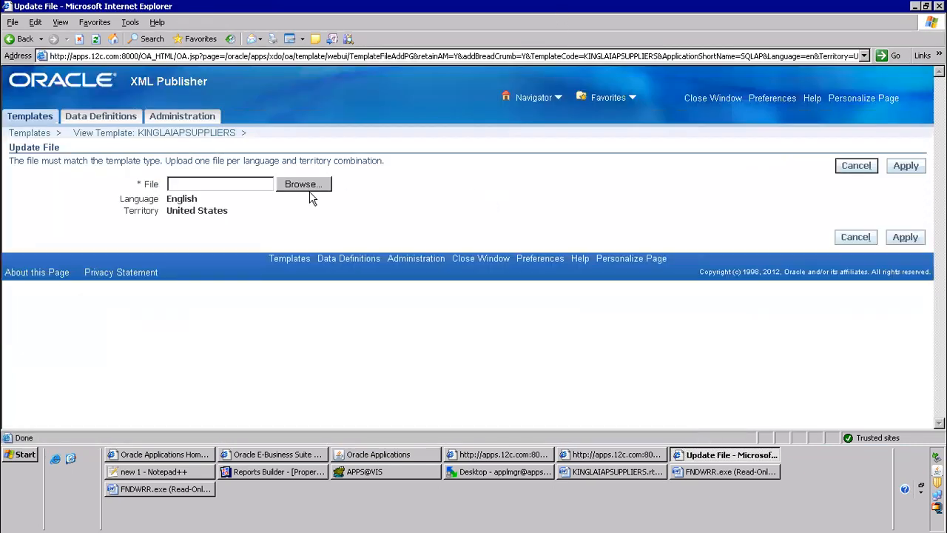
left_click(310, 185)
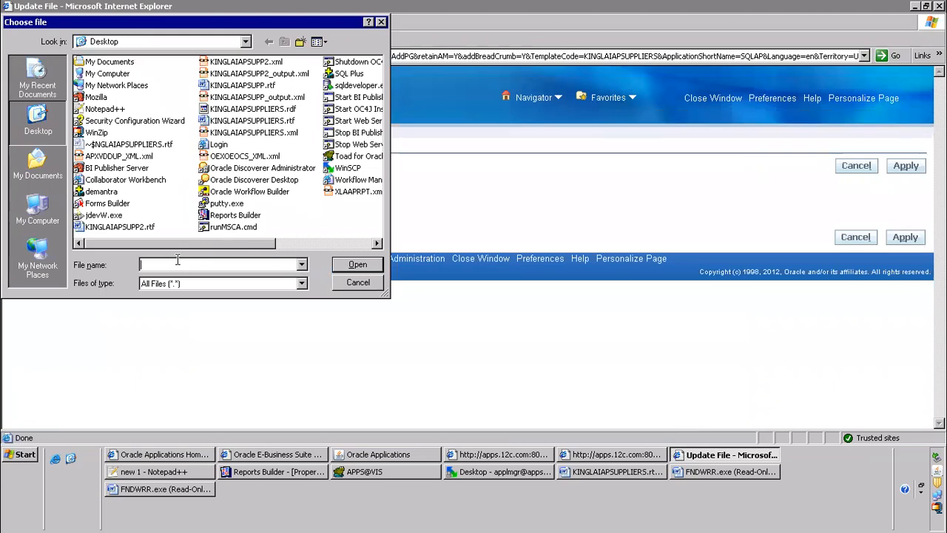
type("king")
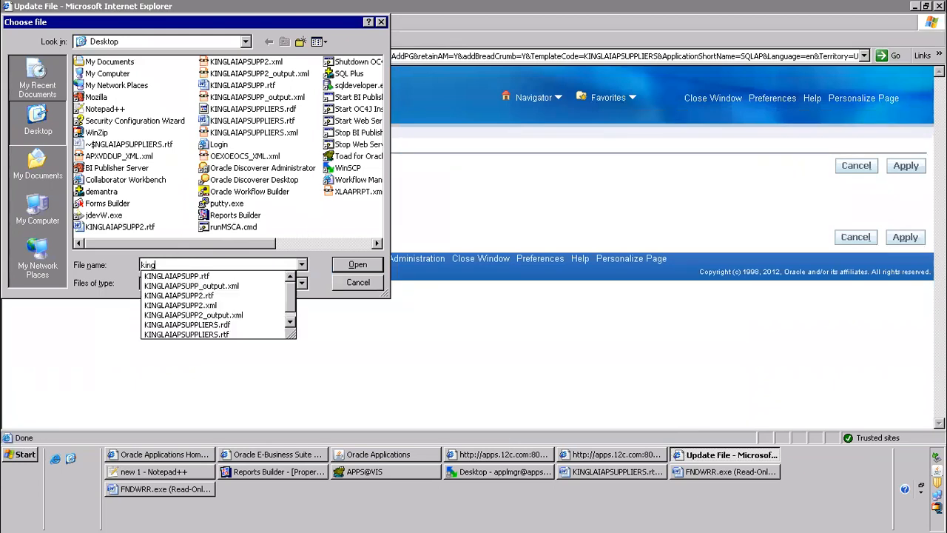
key("Down")
key("Down")
key("Down")
key("Down")
key("Down")
key("Down")
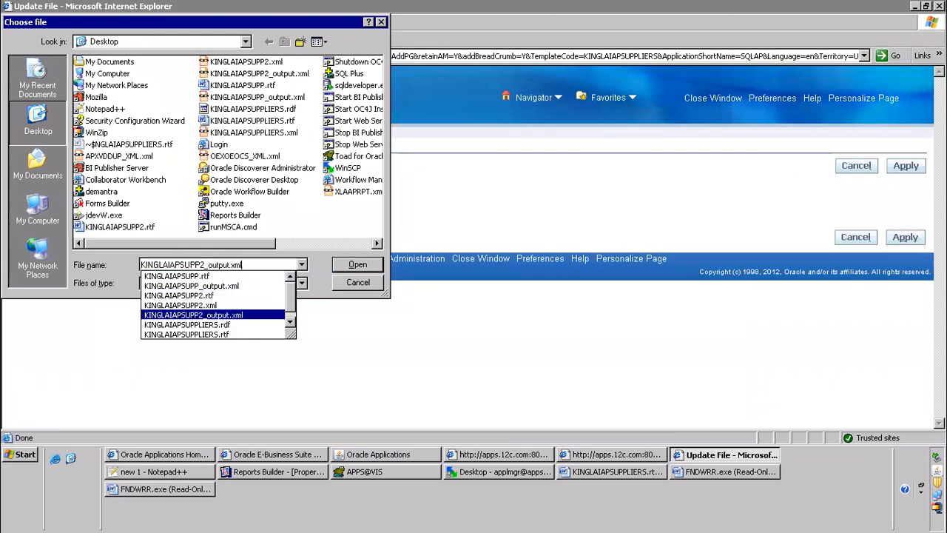
key("Down")
key("Return")
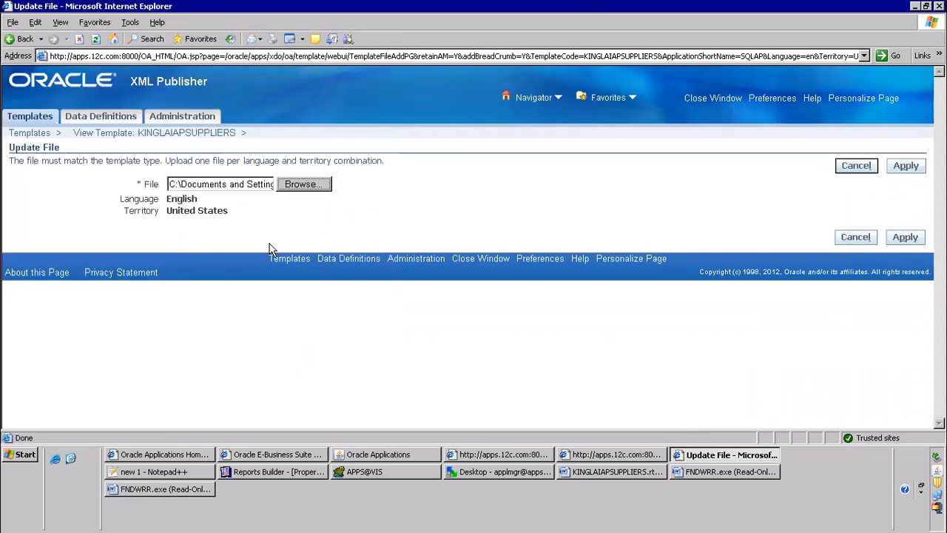
left_click(906, 166)
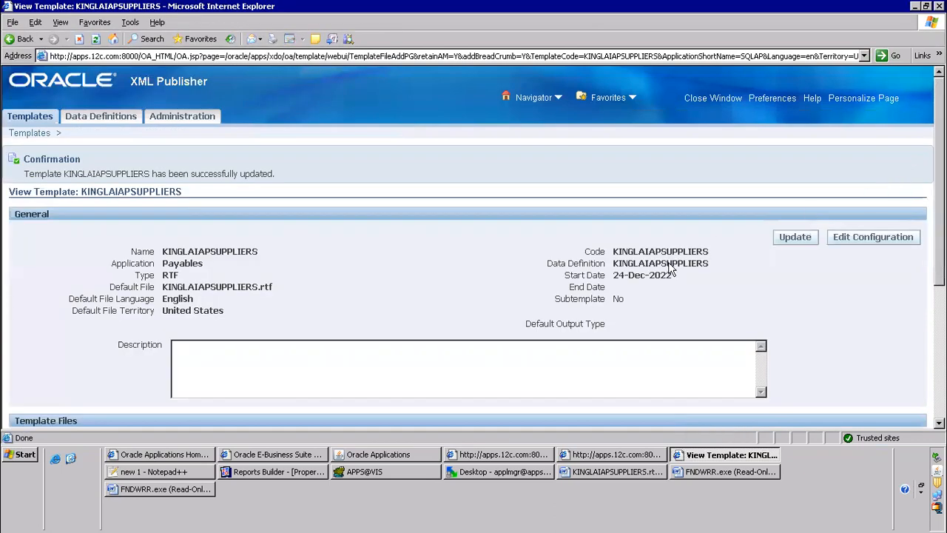
scroll(392, 195, "down", 3)
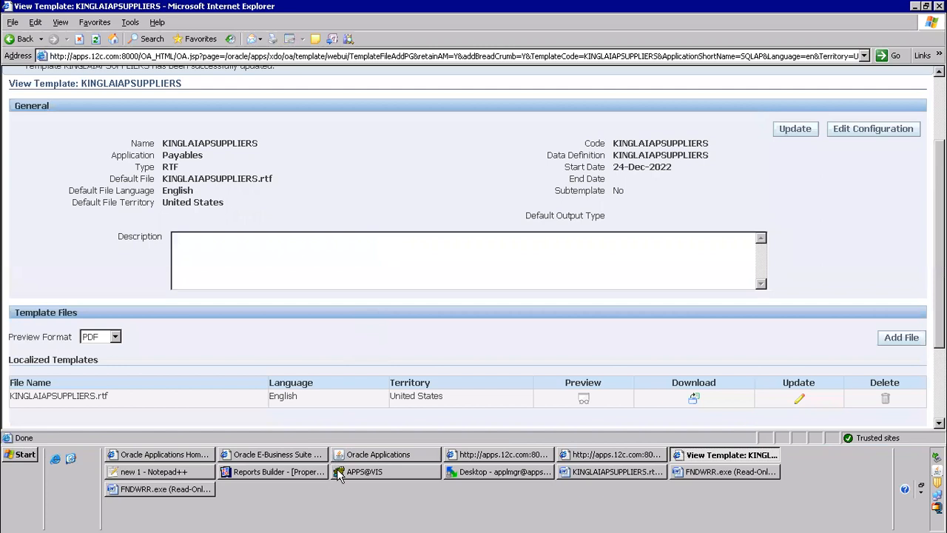
In Oracle Applications, submit a copy of the latest KINGLAI R3 Supplier Report request for GE Plastics, decline another request and refresh the request list
left_click(378, 459)
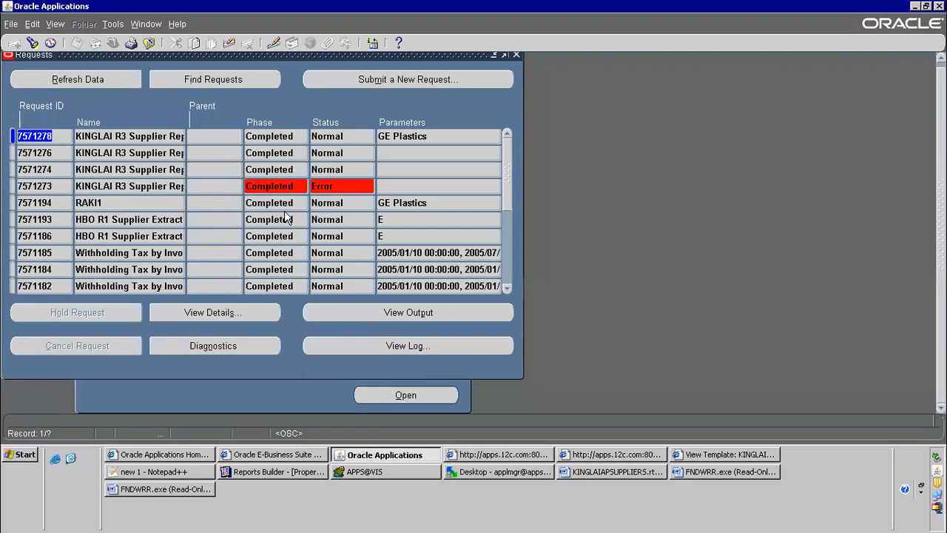
left_click(344, 79)
left_click(263, 288)
left_click(429, 89)
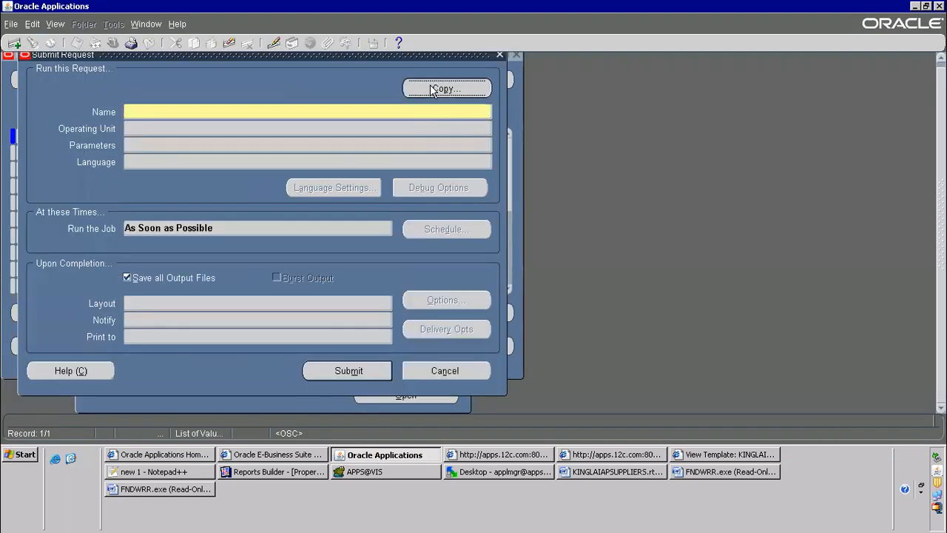
left_click(493, 395)
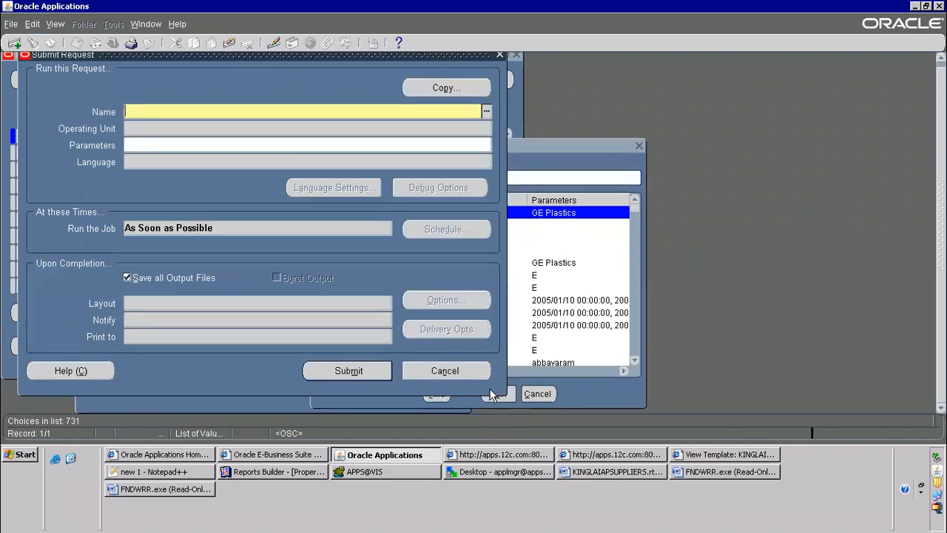
left_click(344, 373)
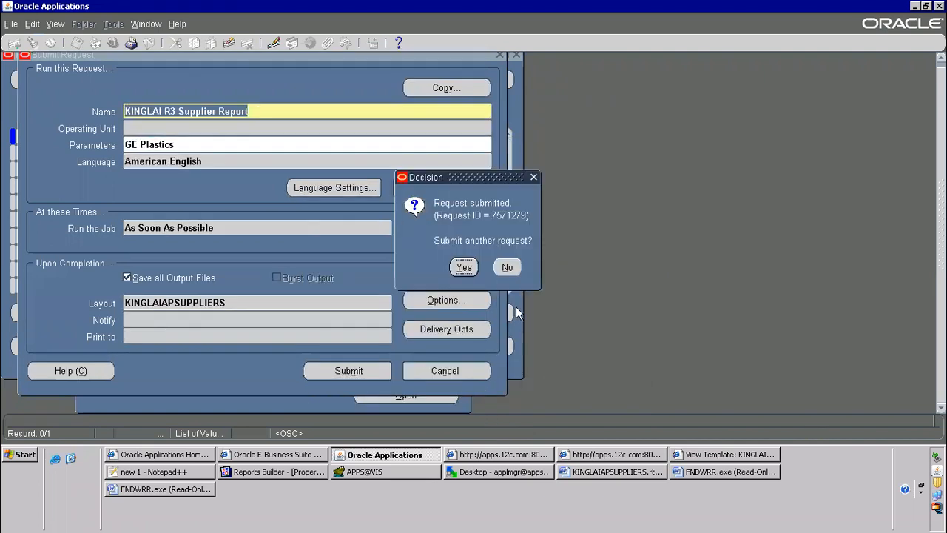
left_click(507, 267)
left_click(103, 80)
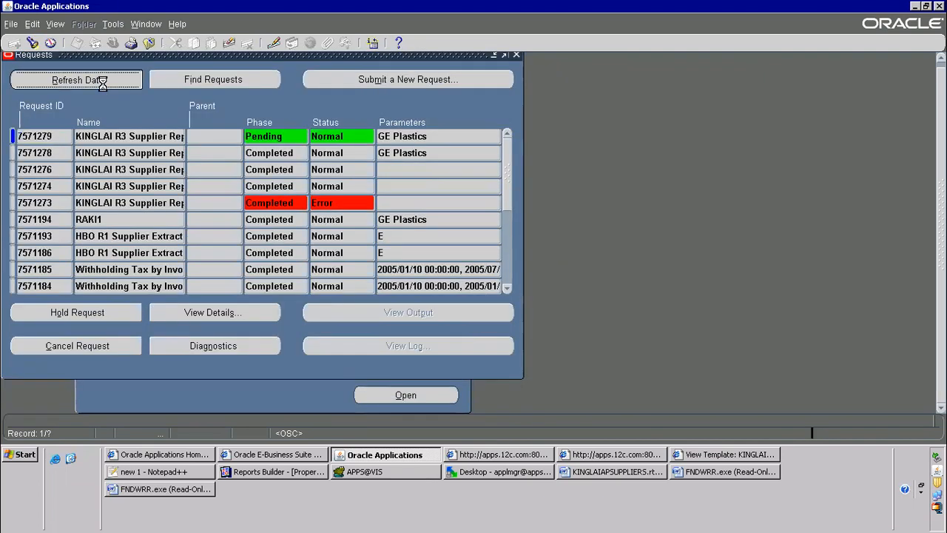
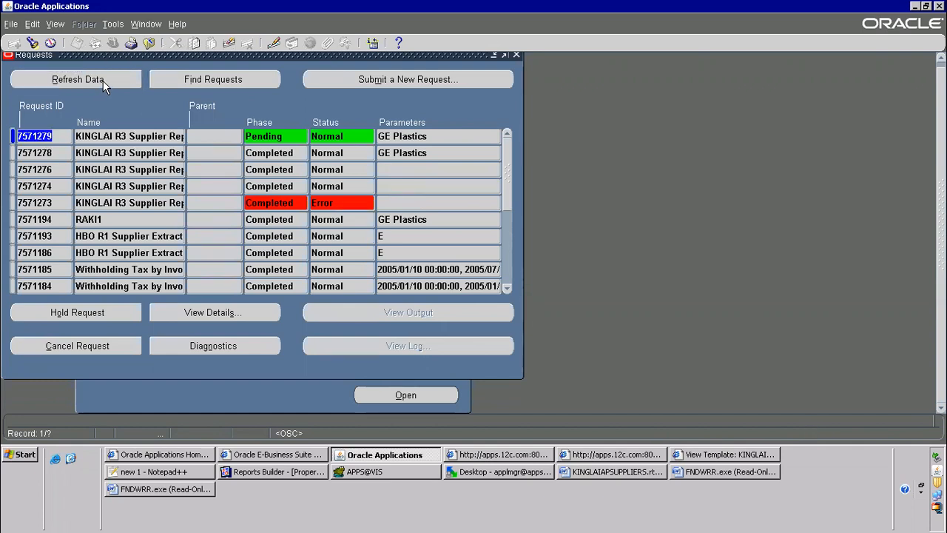
Refresh the request list until the newest KINGLAI R3 Supplier Report request completes and view its output
left_click(102, 80)
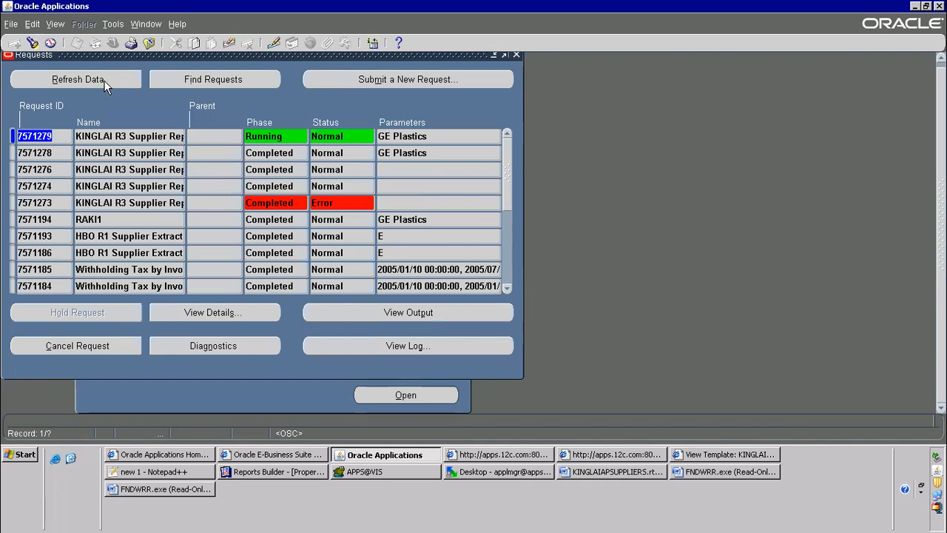
left_click(103, 80)
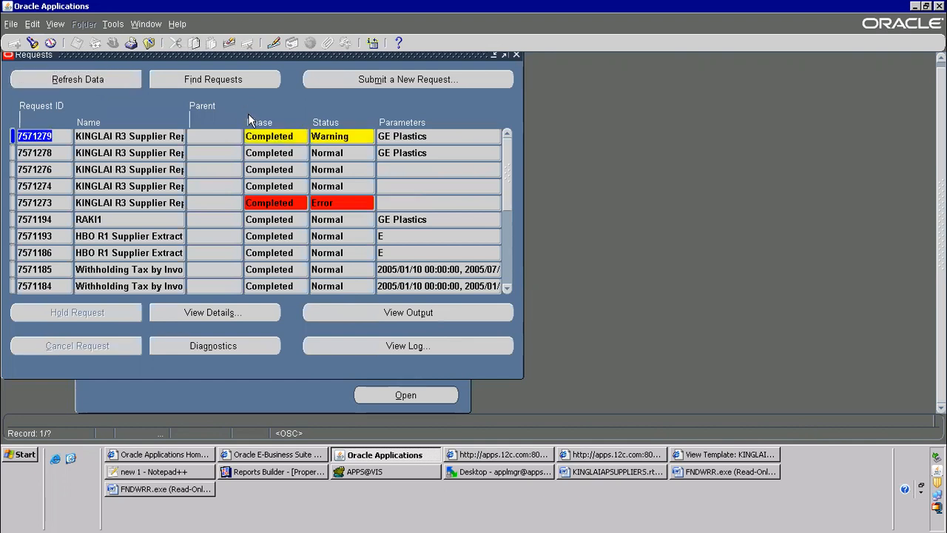
left_click(342, 138)
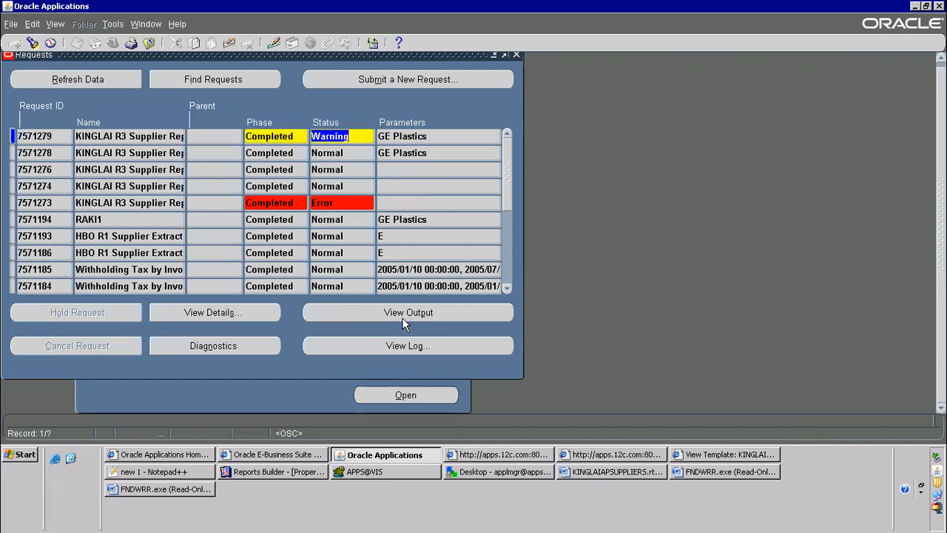
left_click(402, 315)
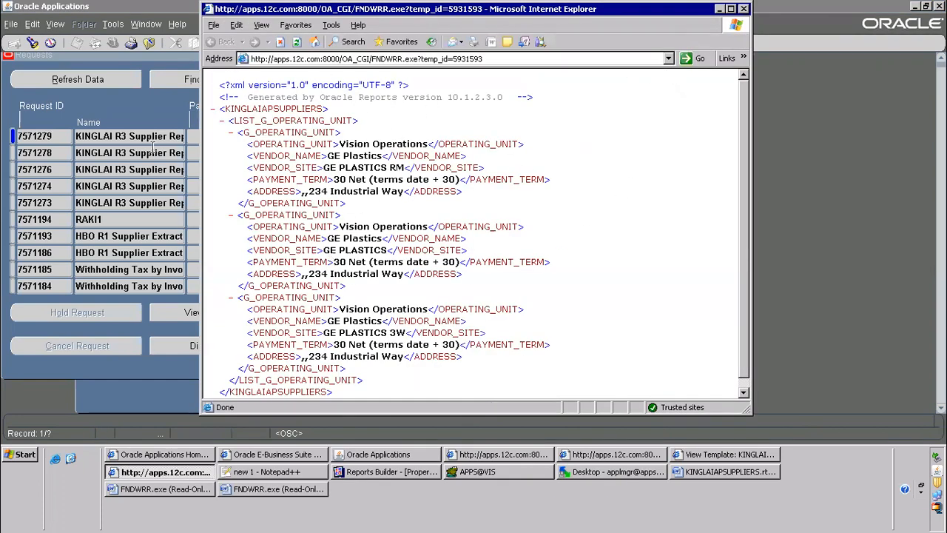
Open the RTF output of the preceding GE Plastics supplier report request in Word, inspect its table and minimise the document window
left_click(94, 153)
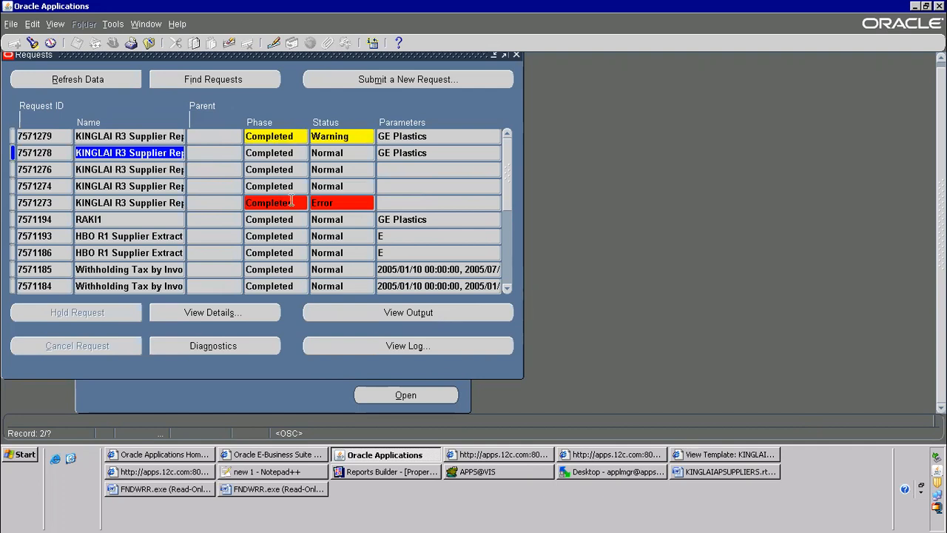
left_click(414, 312)
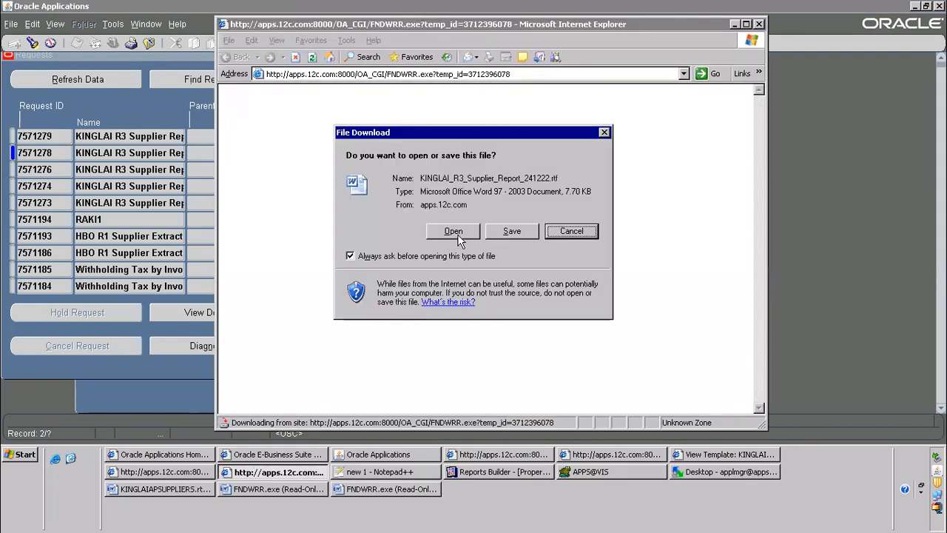
left_click(454, 232)
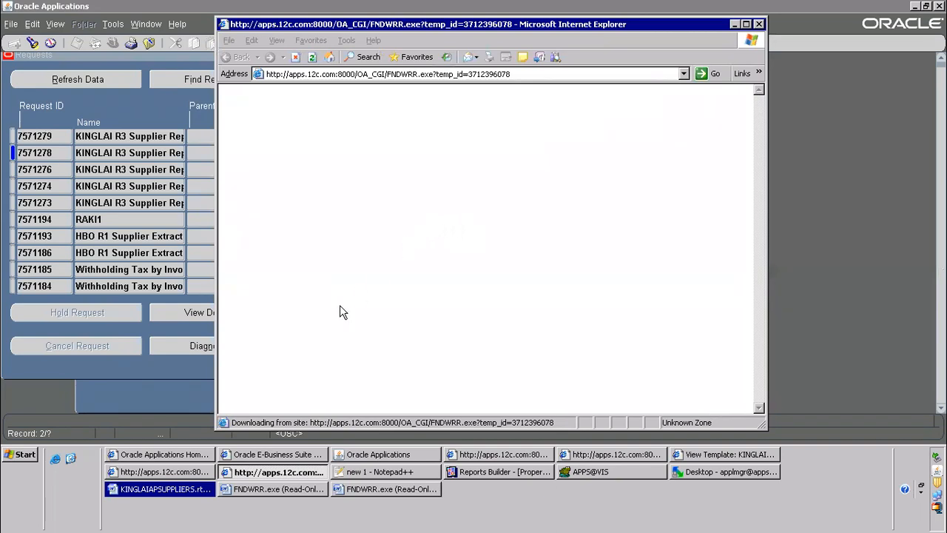
left_click(176, 490)
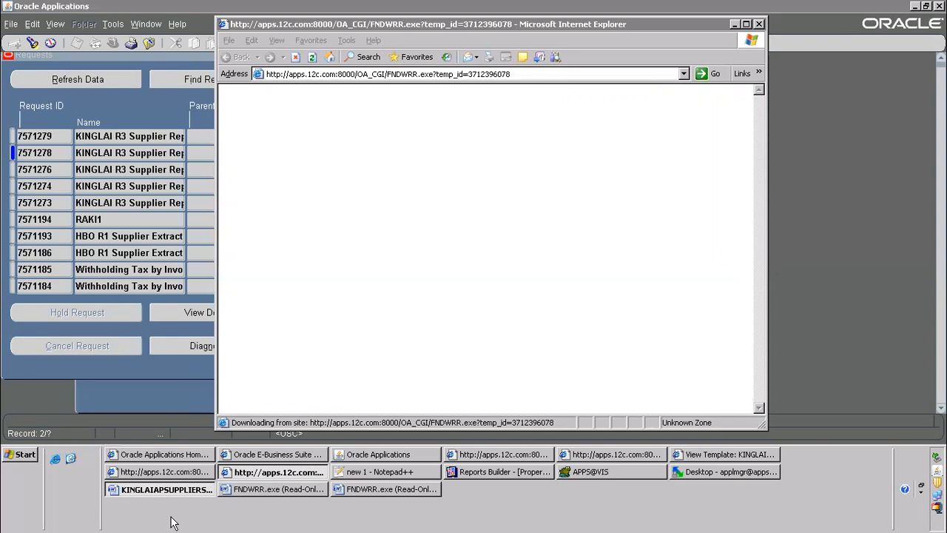
left_click(186, 489)
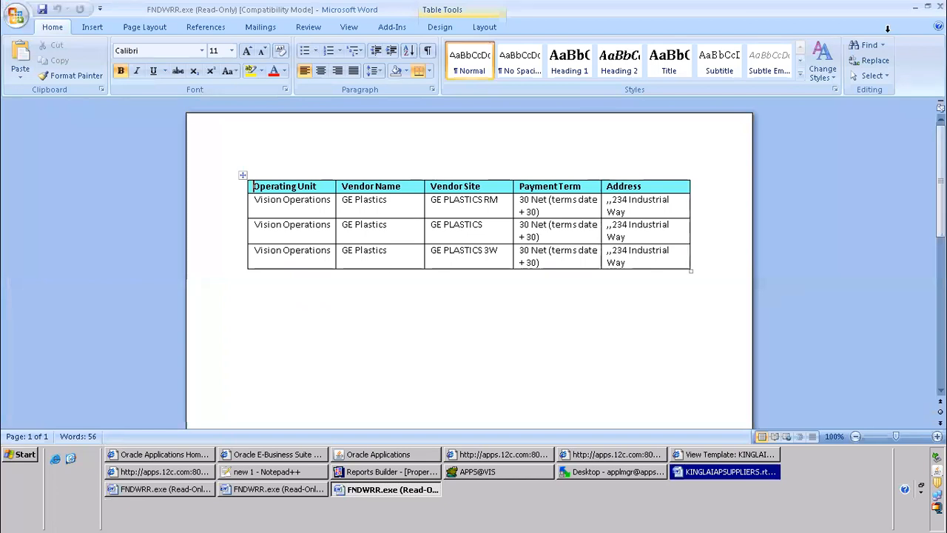
left_click(919, 10)
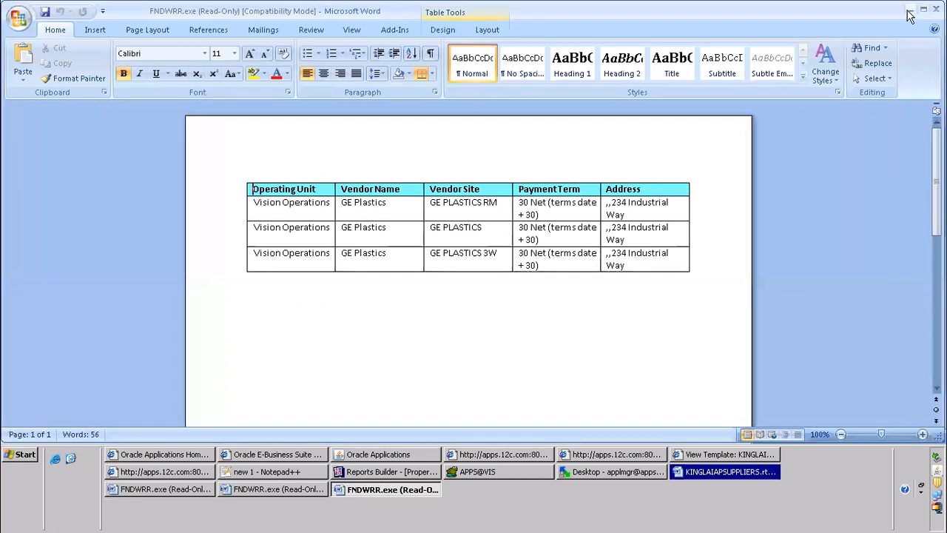
left_click(912, 10)
left_click(915, 8)
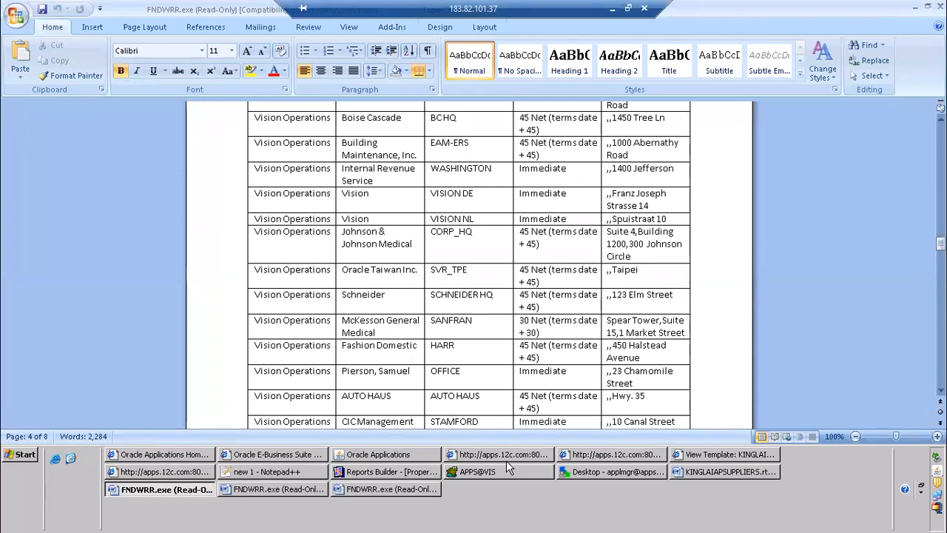
Switch back to Oracle Applications, view the output of the supplier report request with Warning status again and close it
left_click(431, 456)
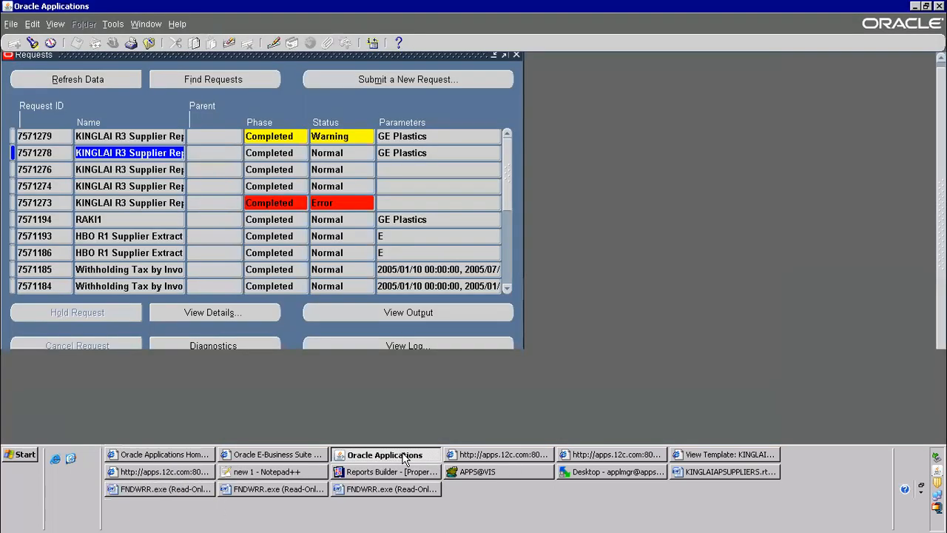
left_click(341, 137)
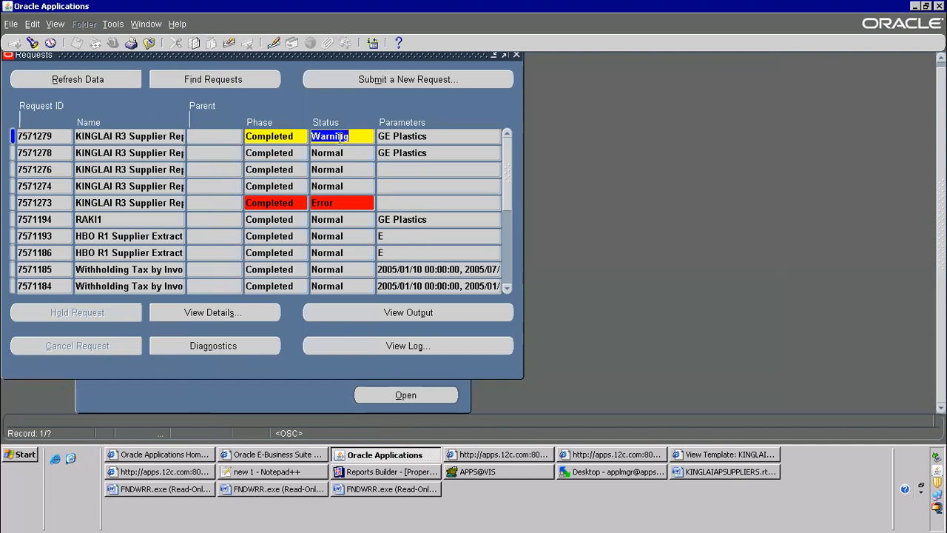
left_click(406, 312)
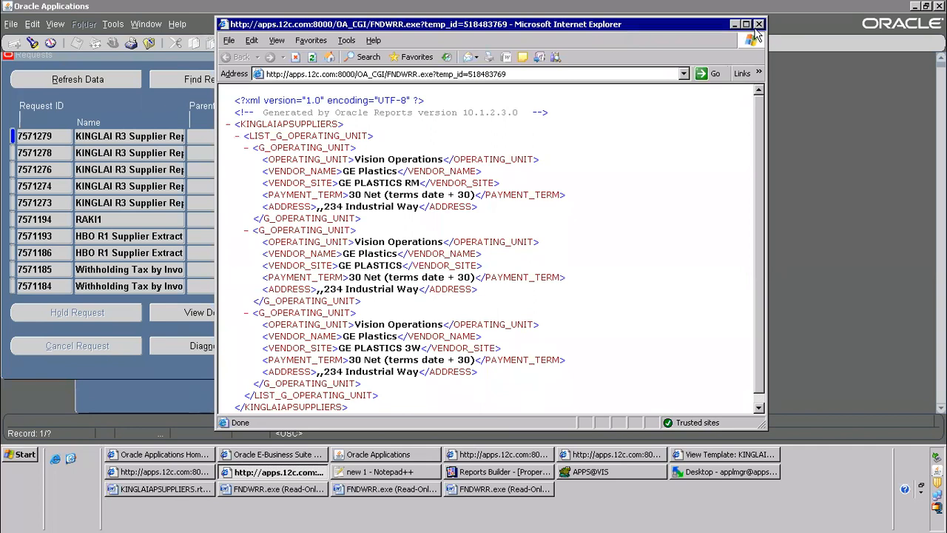
left_click(758, 25)
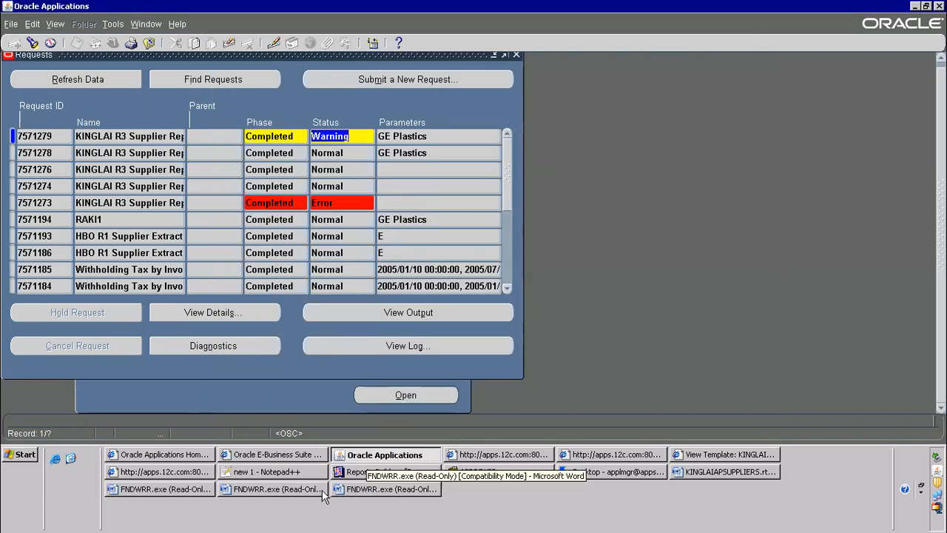
Highlight OPP in item 3 of the Notepad++ notes and return to Oracle Applications
left_click(248, 478)
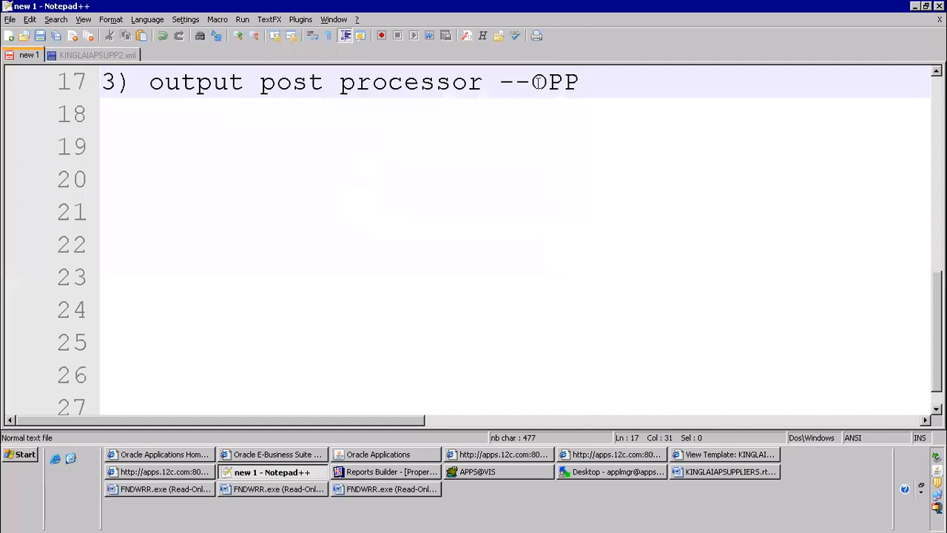
double_click(605, 89)
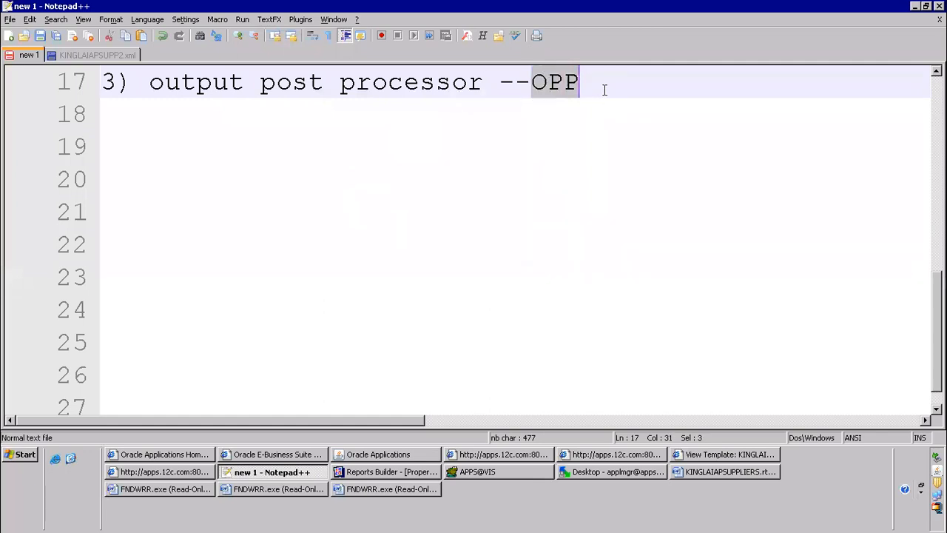
left_click(361, 457)
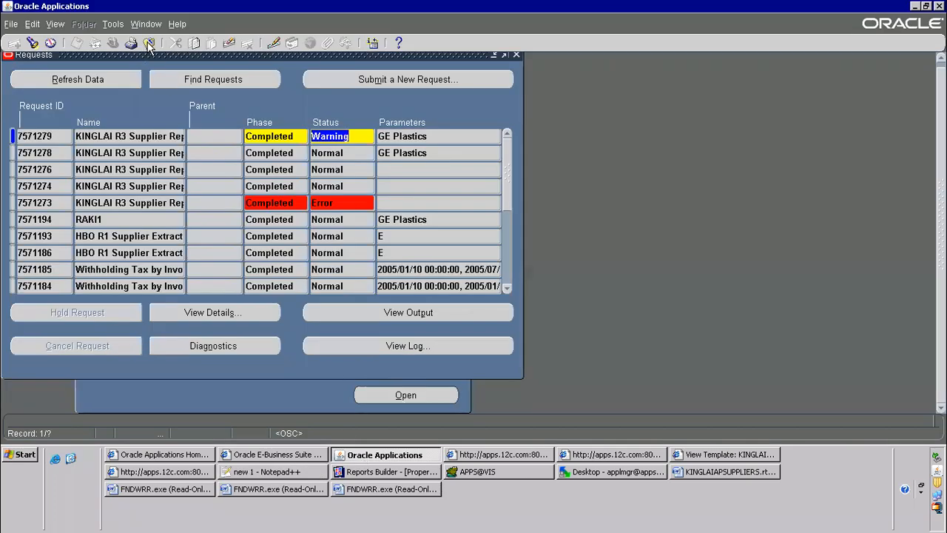
Switch the responsibility to System Administrator
left_click(148, 43)
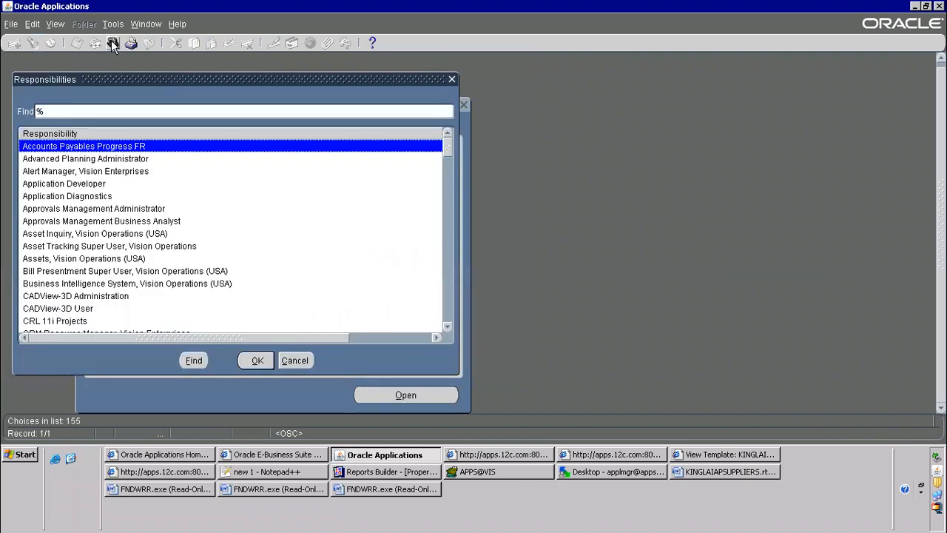
type("system Administrat")
key("Down")
key("Down")
key("Return")
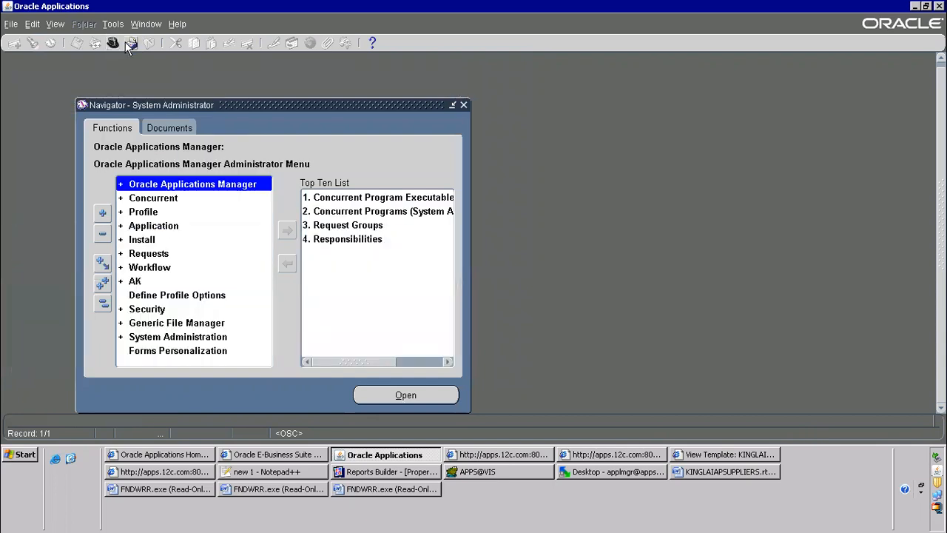
Open the Administer Concurrent Managers form from the Concurrent > Manager functions
double_click(154, 199)
double_click(158, 242)
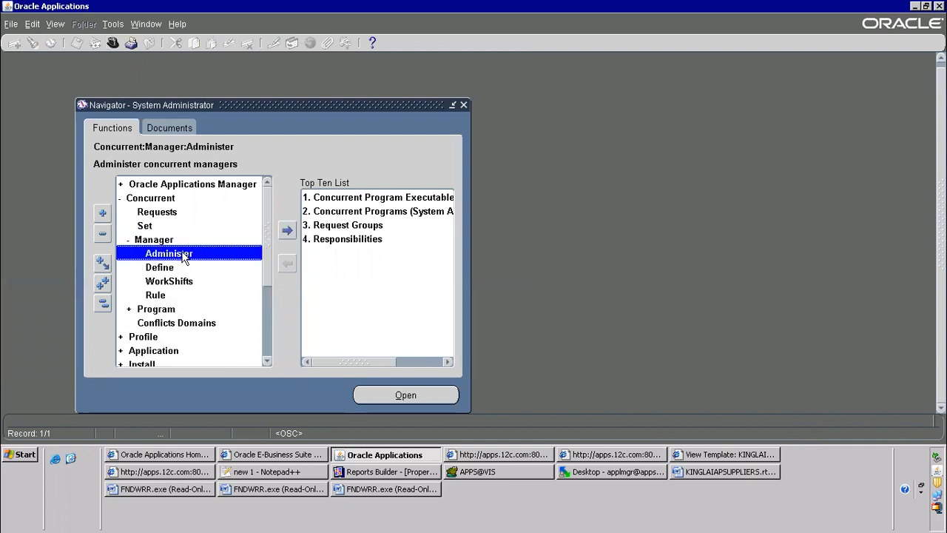
left_click(149, 199)
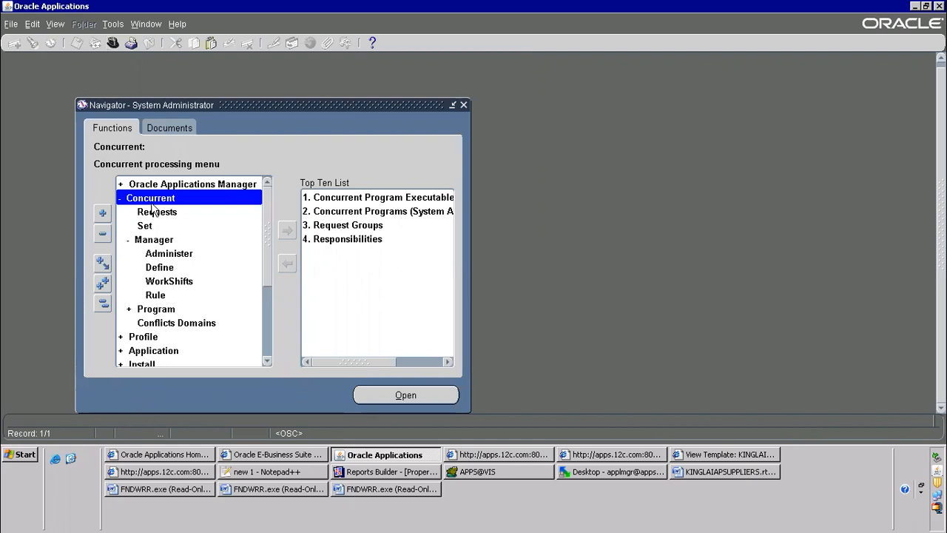
left_click(146, 241)
left_click(180, 257)
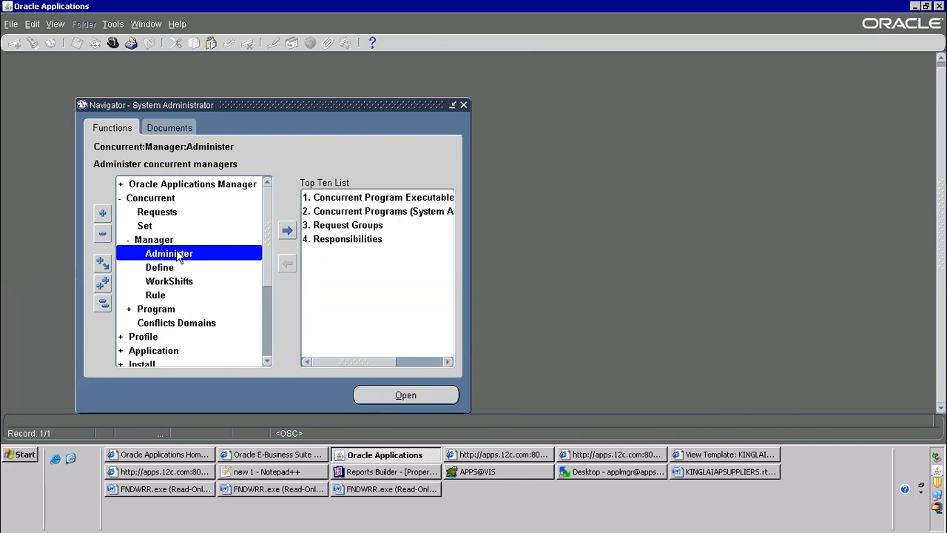
double_click(176, 254)
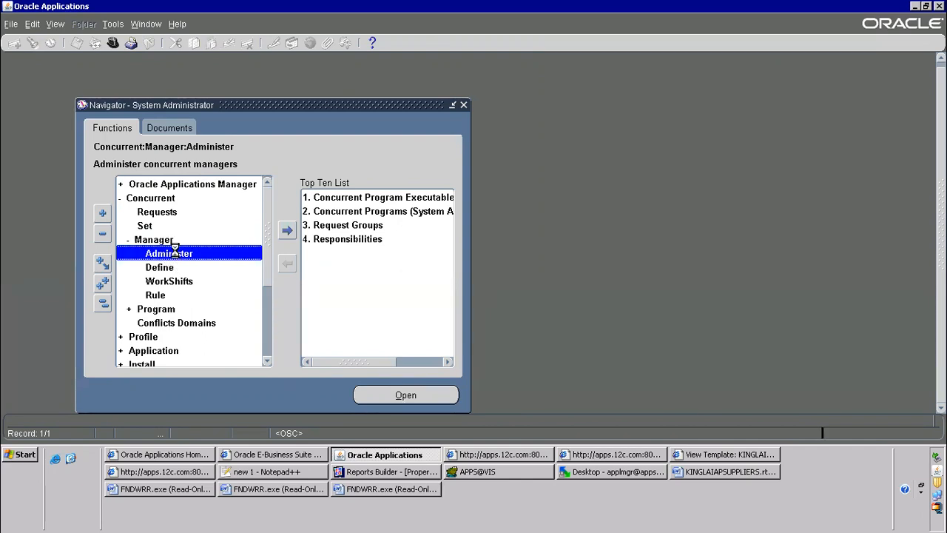
Display the Output Post Processor's concurrent processes and open the active process's manager log in a maximised browser window
left_click(83, 186)
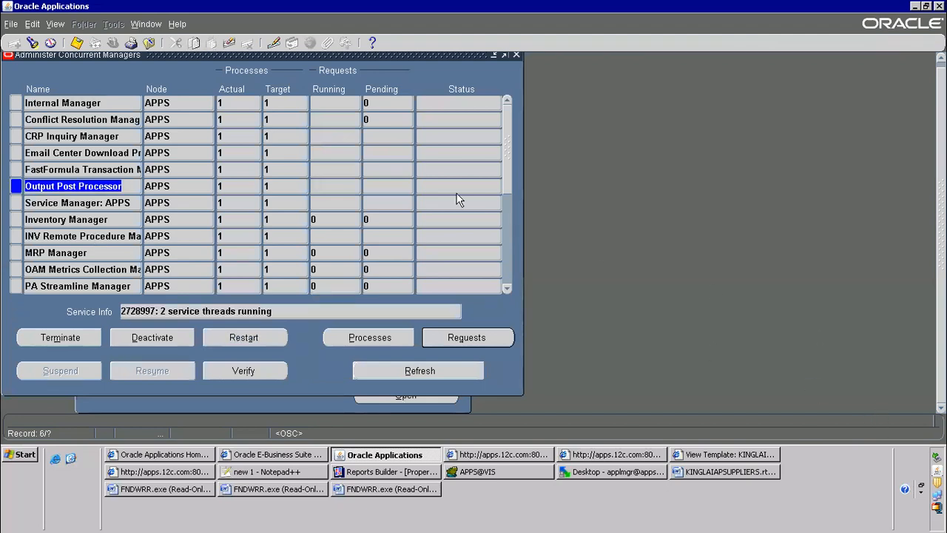
left_click(393, 334)
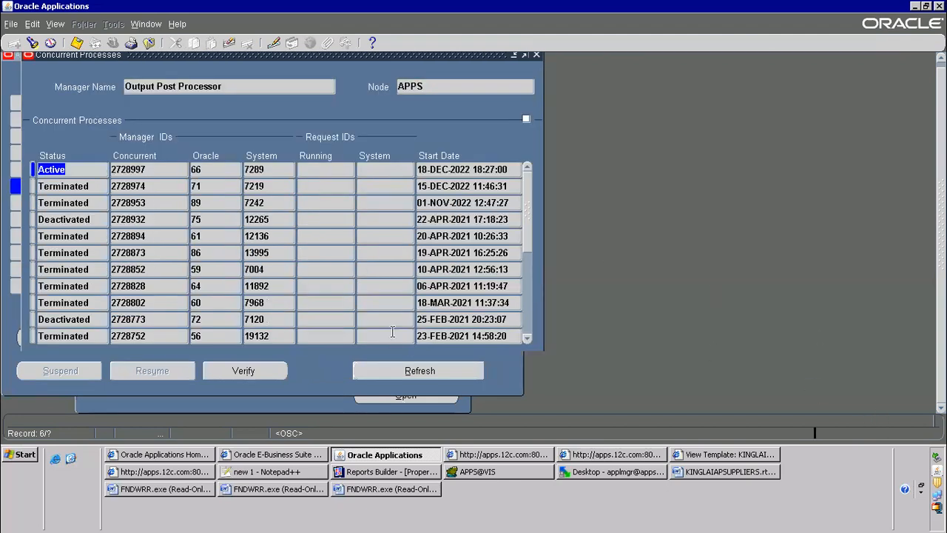
left_click(441, 387)
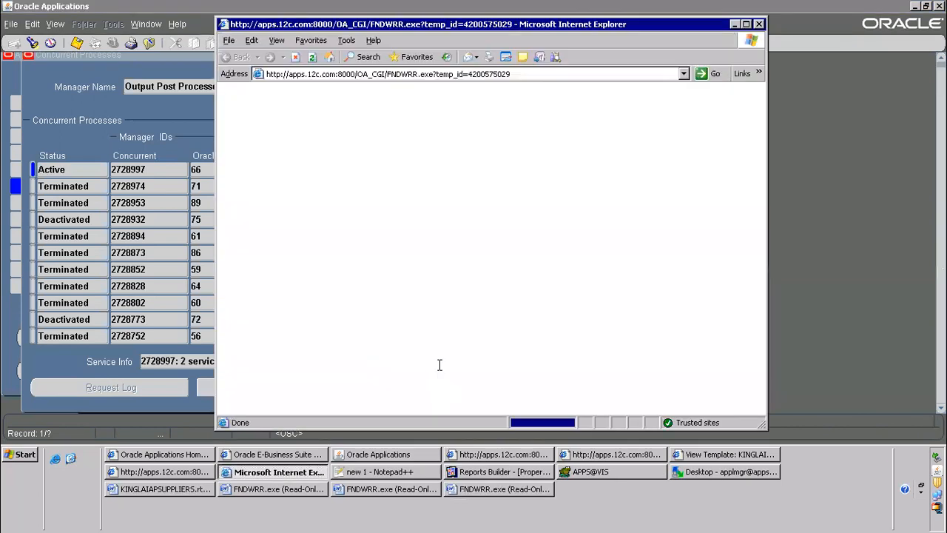
left_click(747, 25)
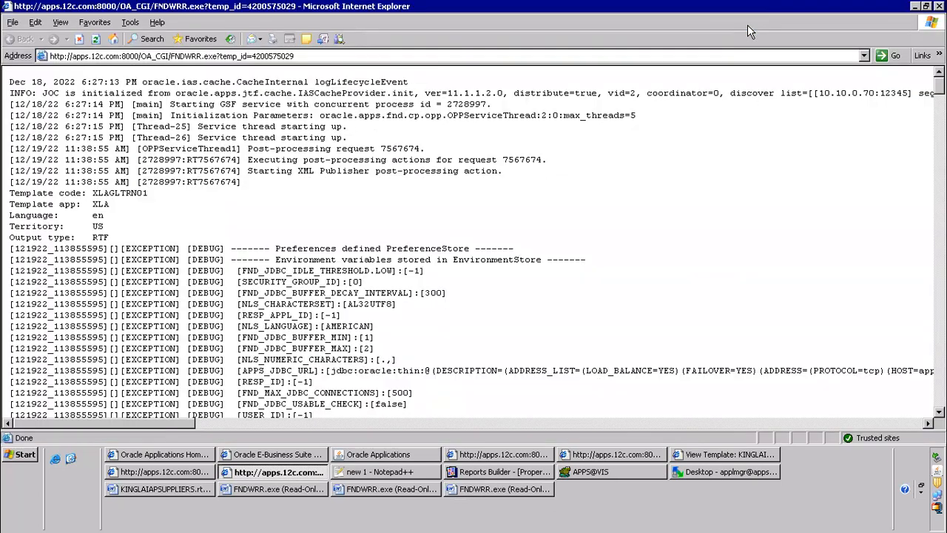
Search the Output Post Processor log for "kinglai" up to the first KINGLAIAPSUPPLIERS template entry and close the search
key("ctrl+f")
type("kinglai")
key("Return")
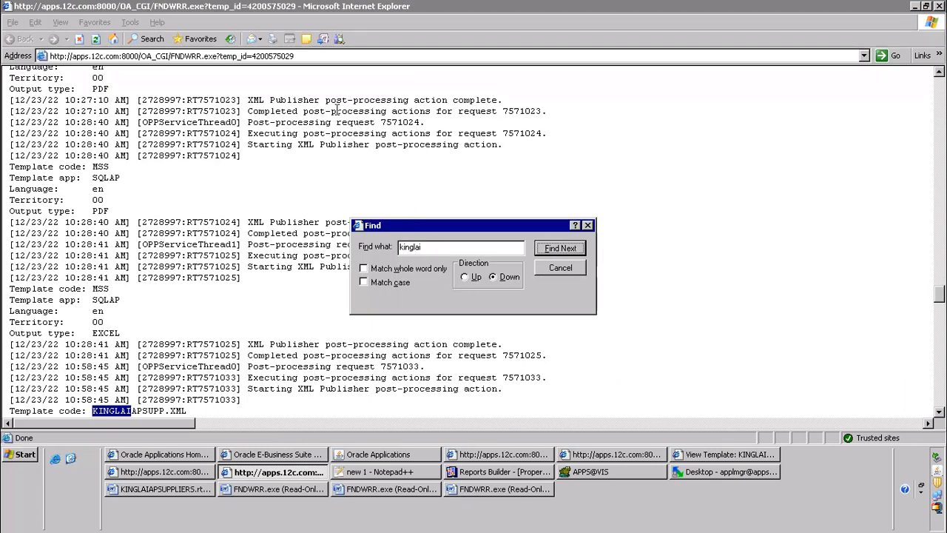
left_click(557, 251)
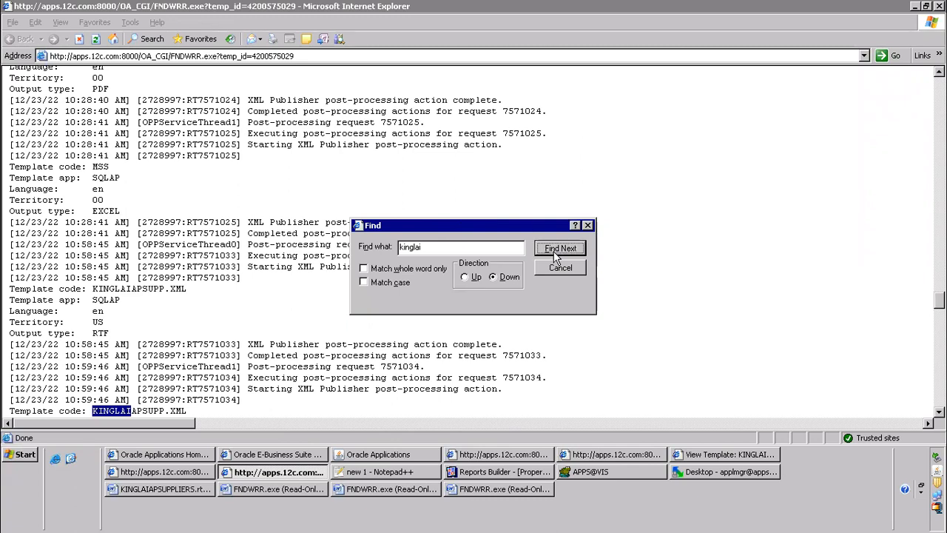
left_click(557, 255)
left_click(556, 256)
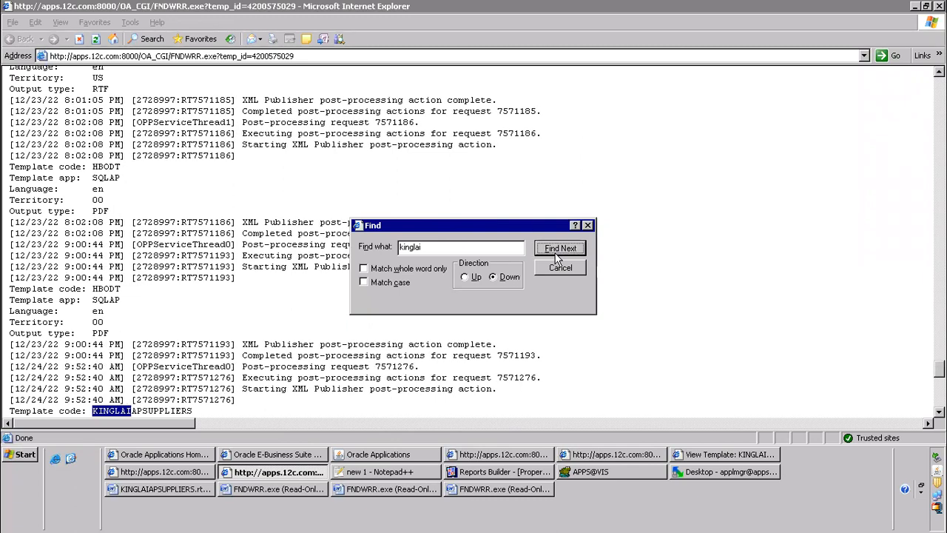
left_click_drag(14, 355, 175, 400)
left_click(559, 271)
Find the exception logged for the latest KINGLAIAPSUPPLIERS request and highlight its "Caused by" line
scroll(196, 290, "down", 8)
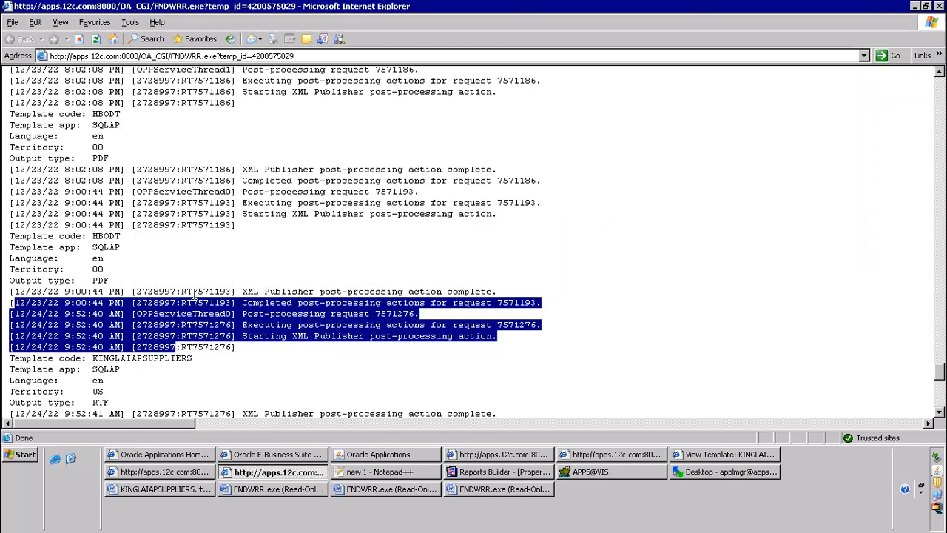
scroll(89, 237, "down", 6)
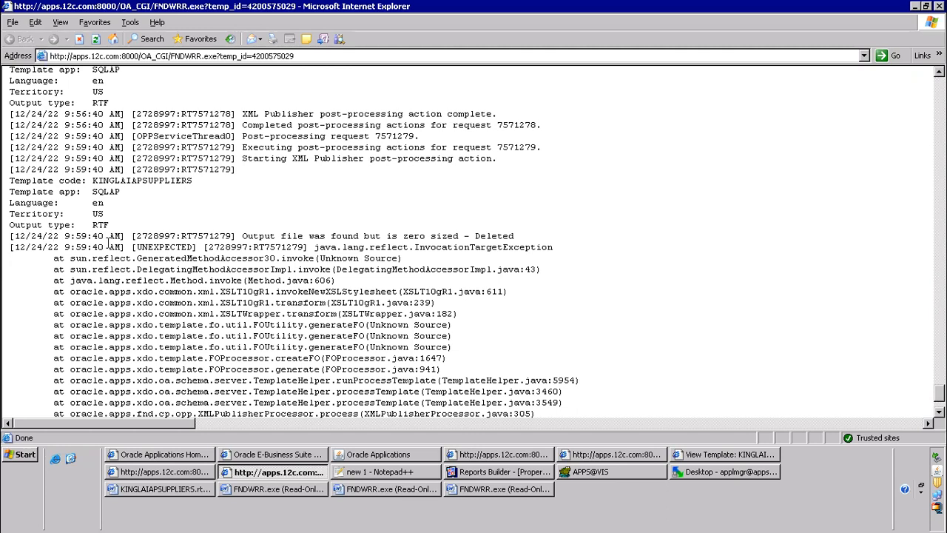
scroll(169, 247, "down", 3)
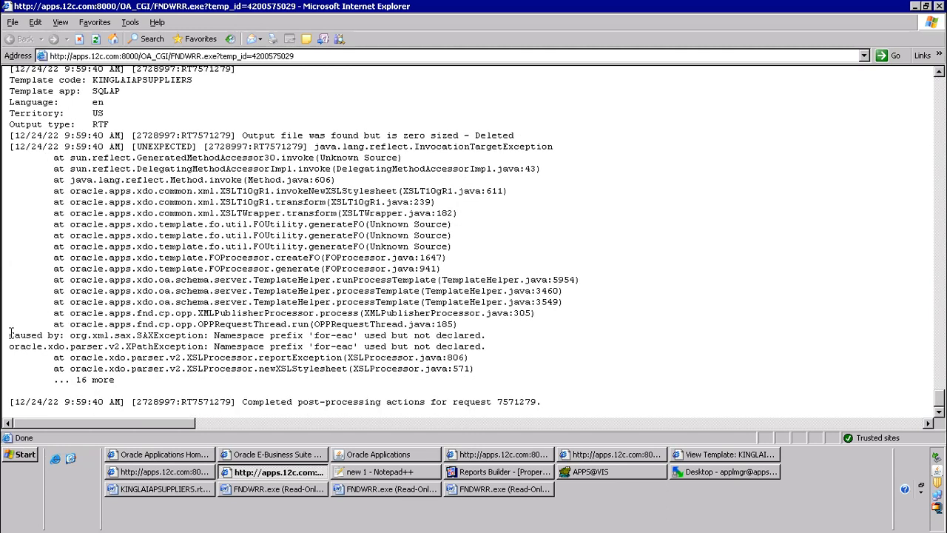
mouse_move(8, 335)
left_mouse_down()
mouse_move(509, 343)
mouse_move(170, 326)
mouse_move(10, 327)
mouse_move(11, 339)
left_mouse_up()
left_click(249, 330)
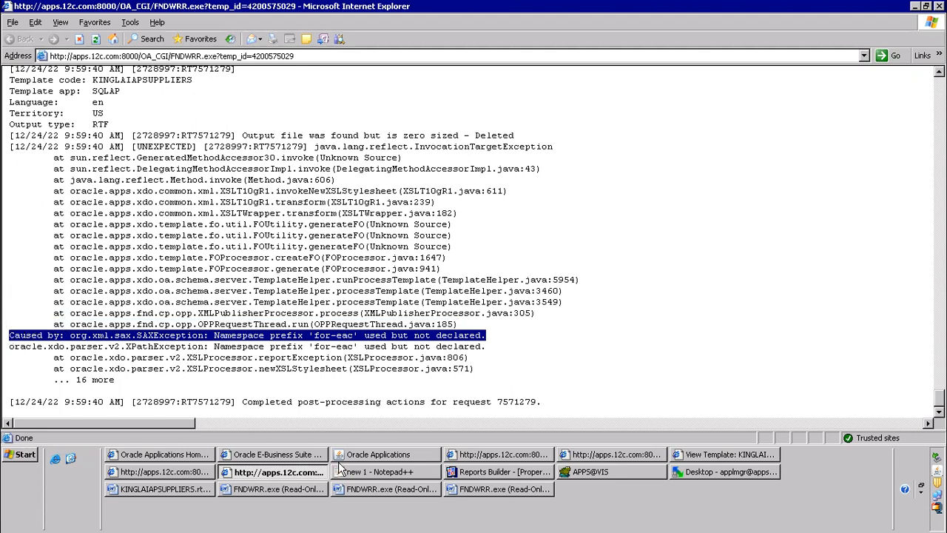
Return to the Oracle Applications navigator and reopen the Administer Concurrent Managers form from the Concurrent > Manager functions
left_click(384, 454)
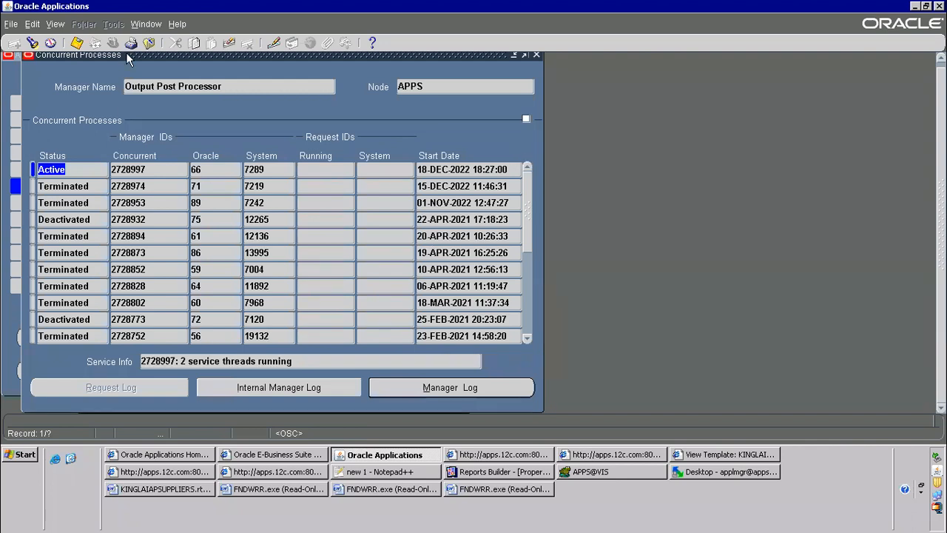
left_click(148, 43)
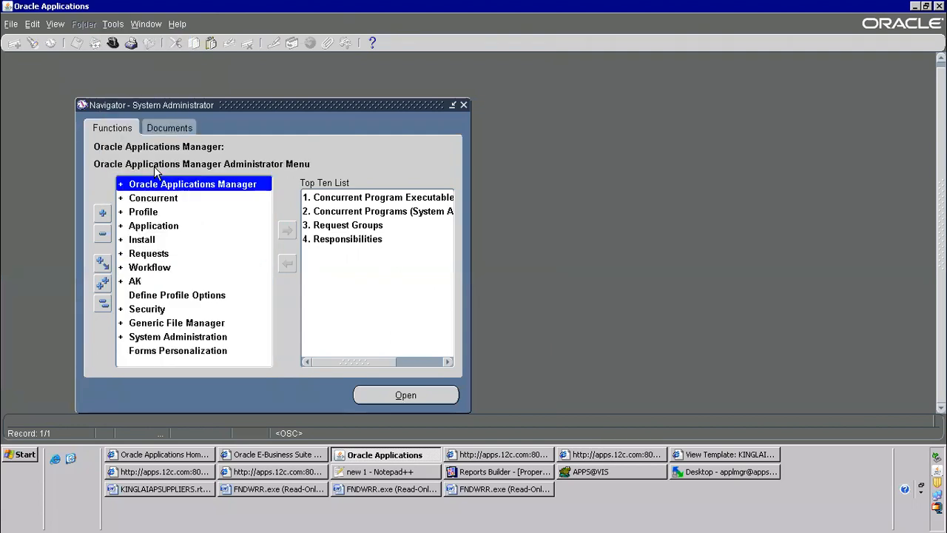
double_click(156, 199)
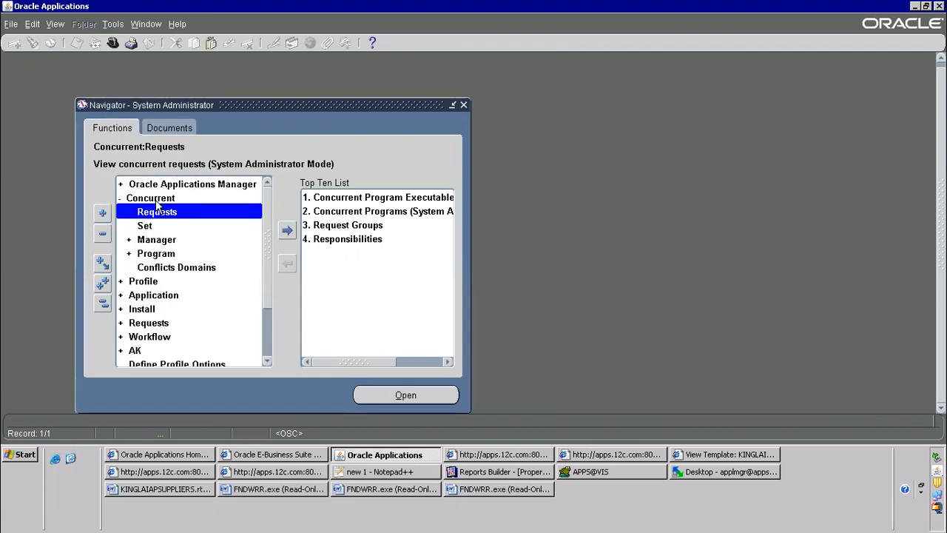
double_click(165, 241)
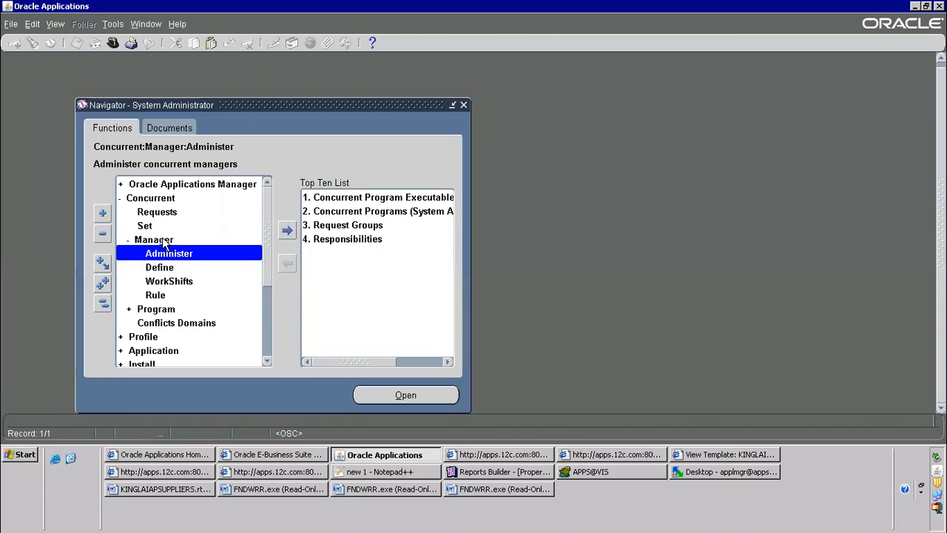
double_click(176, 253)
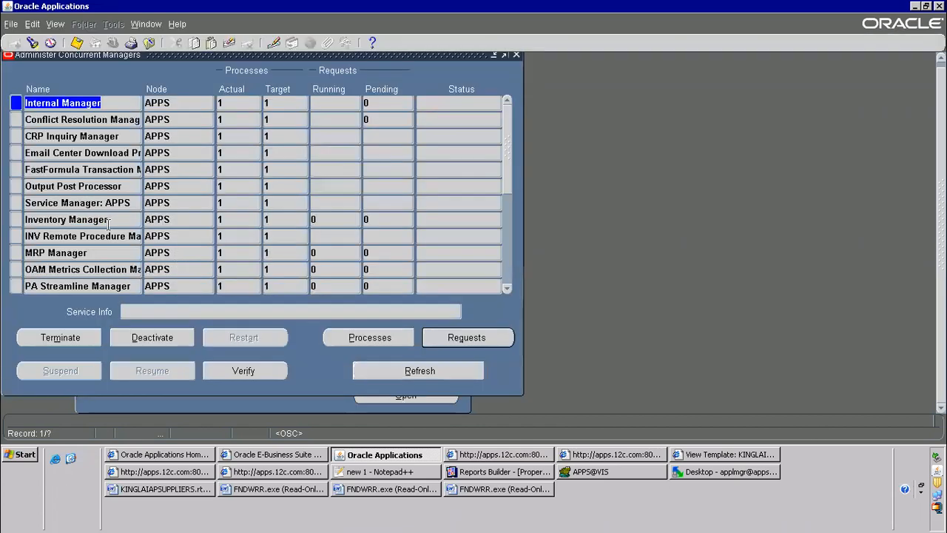
Display the Output Post Processor's concurrent processes and open the active process's manager log in a maximised window
left_click(109, 186)
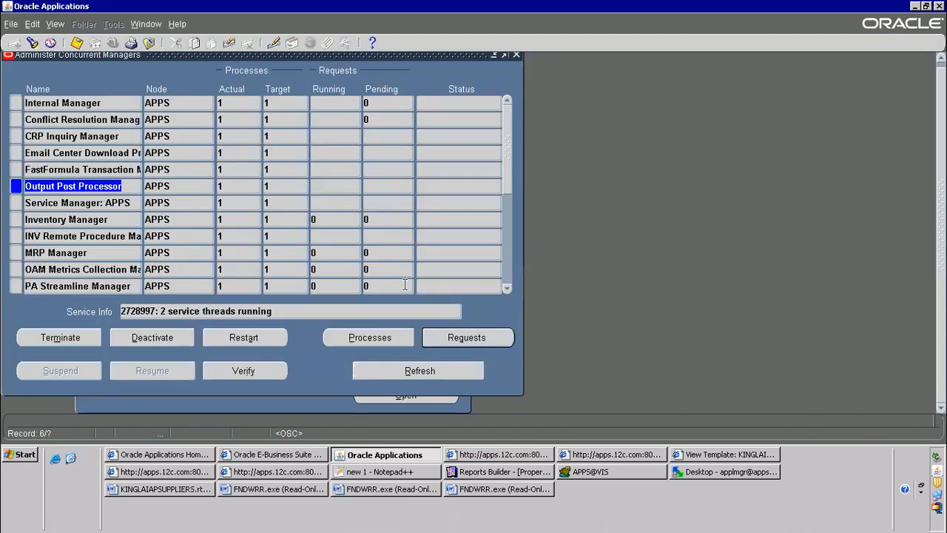
left_click(370, 337)
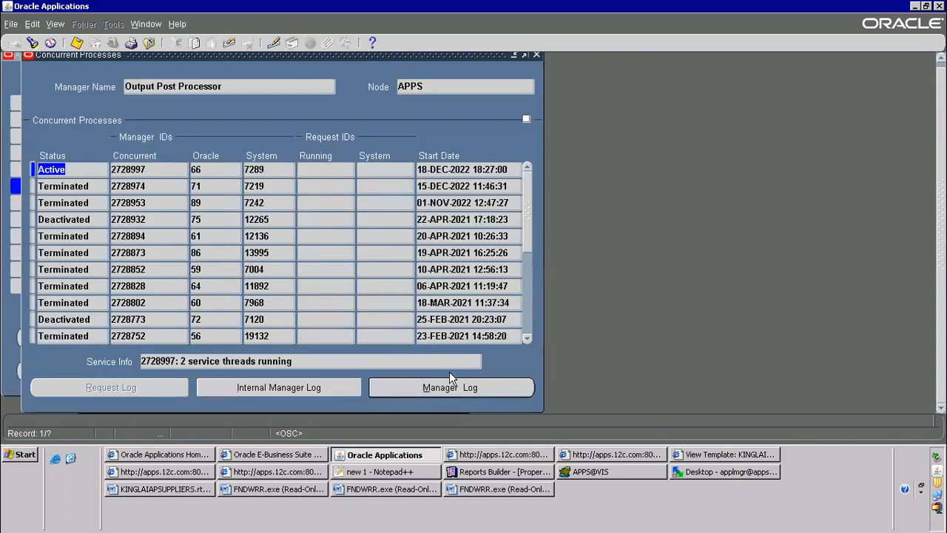
left_click(432, 382)
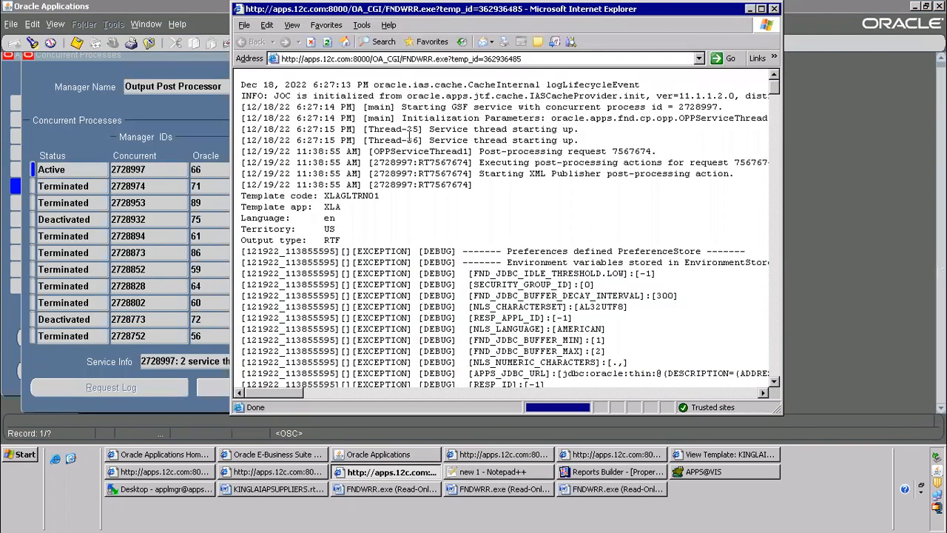
scroll(629, 188, "down", 10)
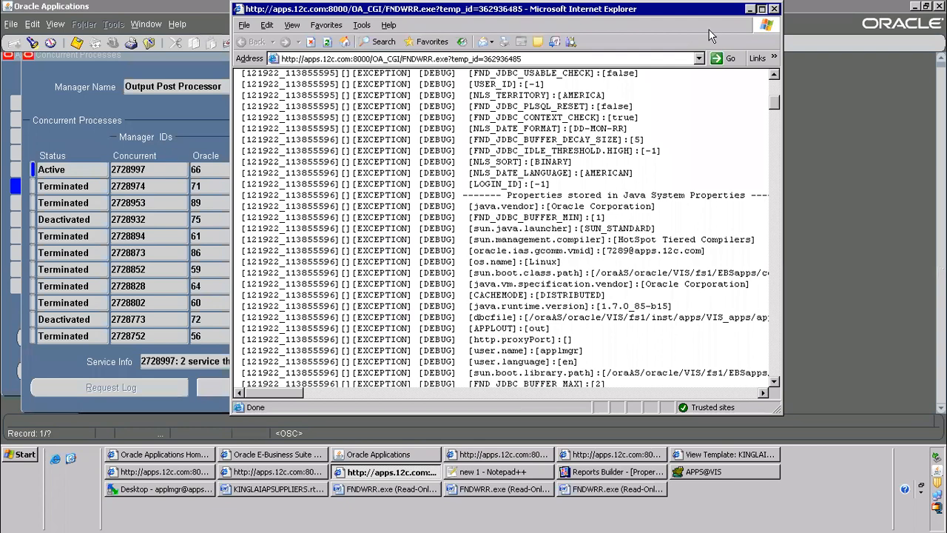
left_click(761, 8)
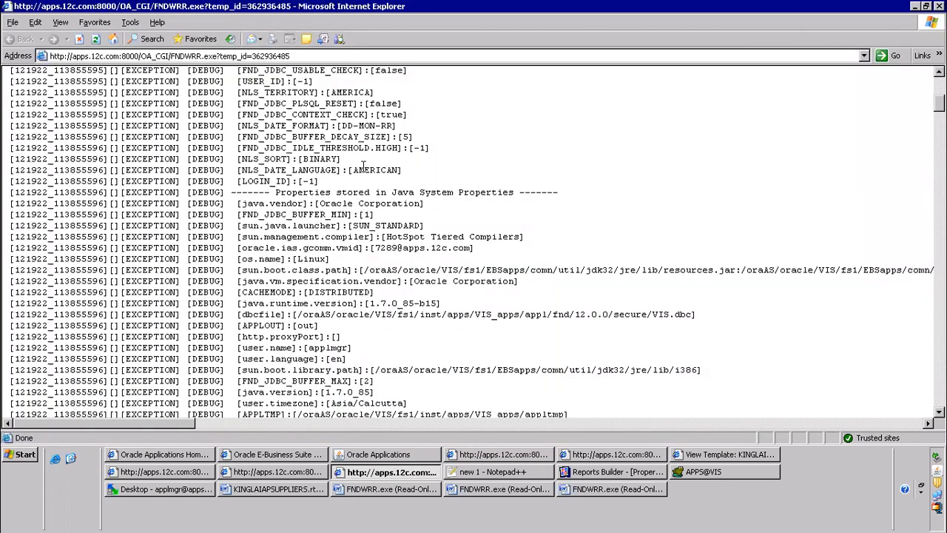
Search the manager log for "kinglai", highlight the first matching template code line and close the search
scroll(363, 165, "down", 20)
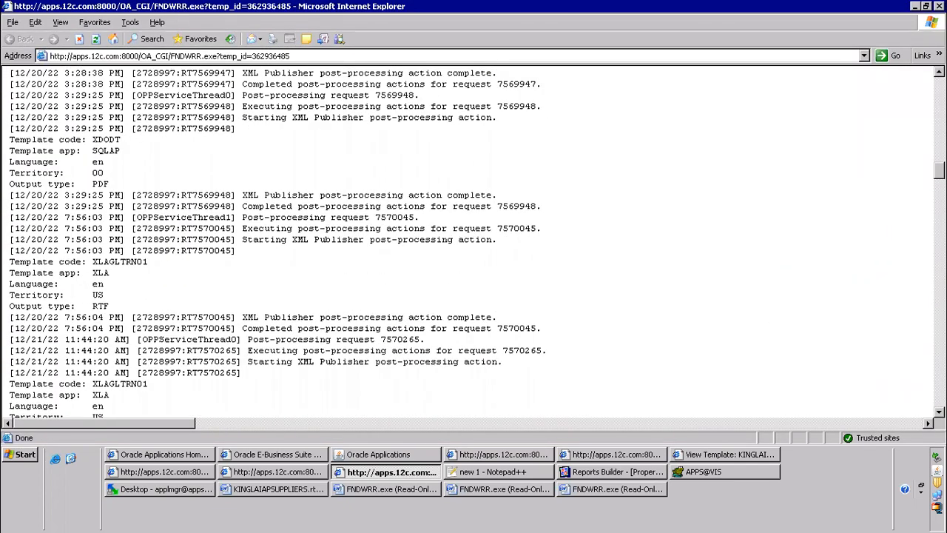
scroll(474, 238, "down", 20)
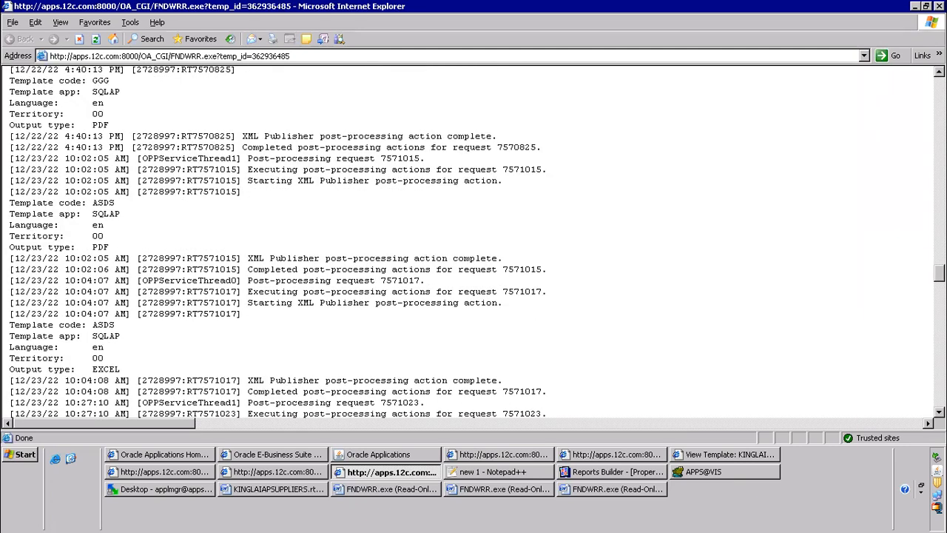
scroll(474, 238, "up", 20)
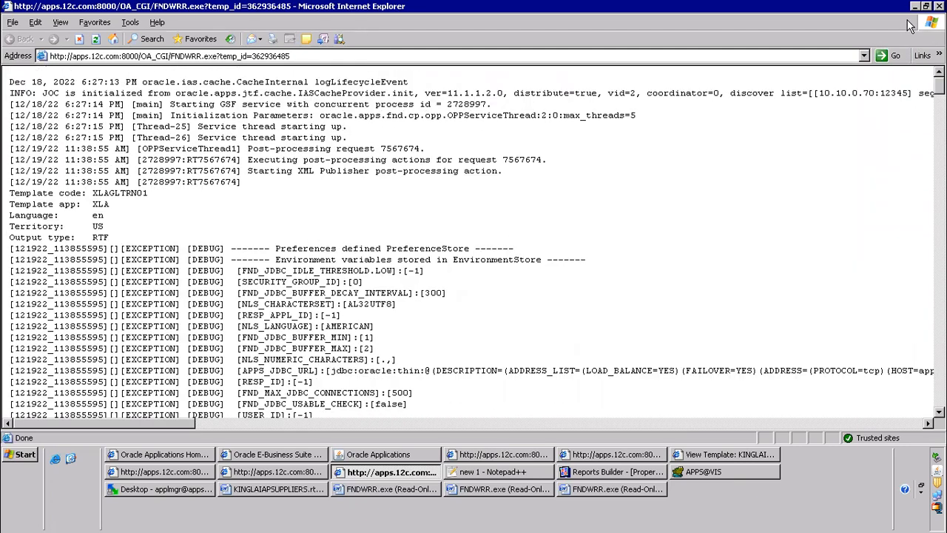
key("ctrl+f")
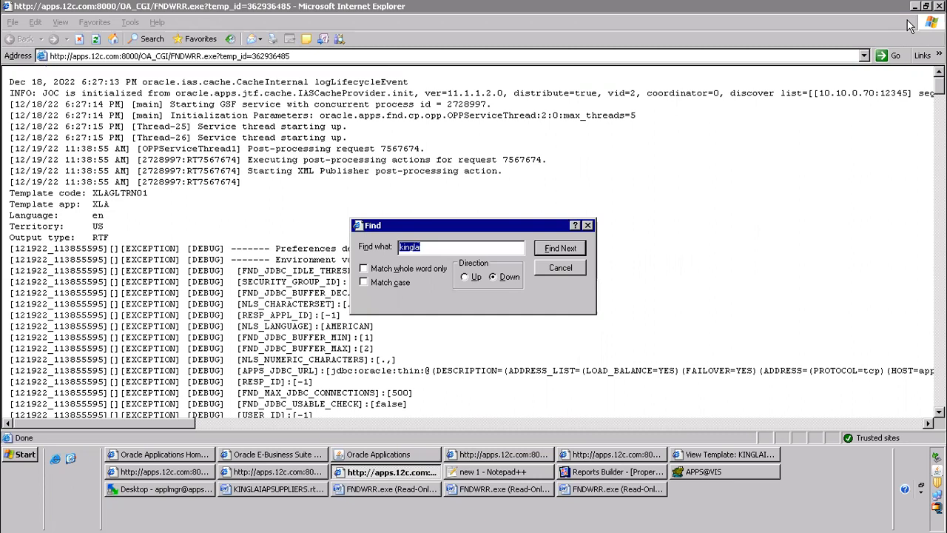
key("Return")
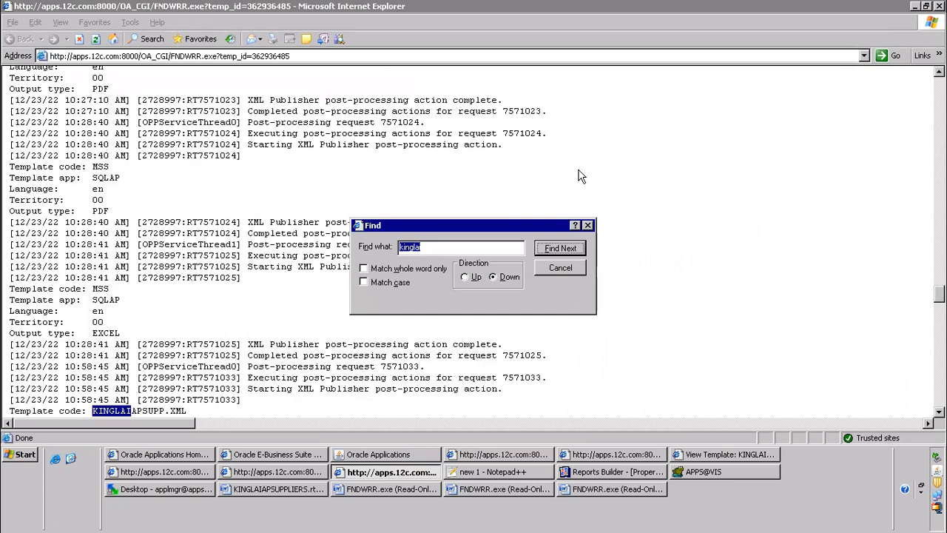
left_click_drag(11, 410, 194, 413)
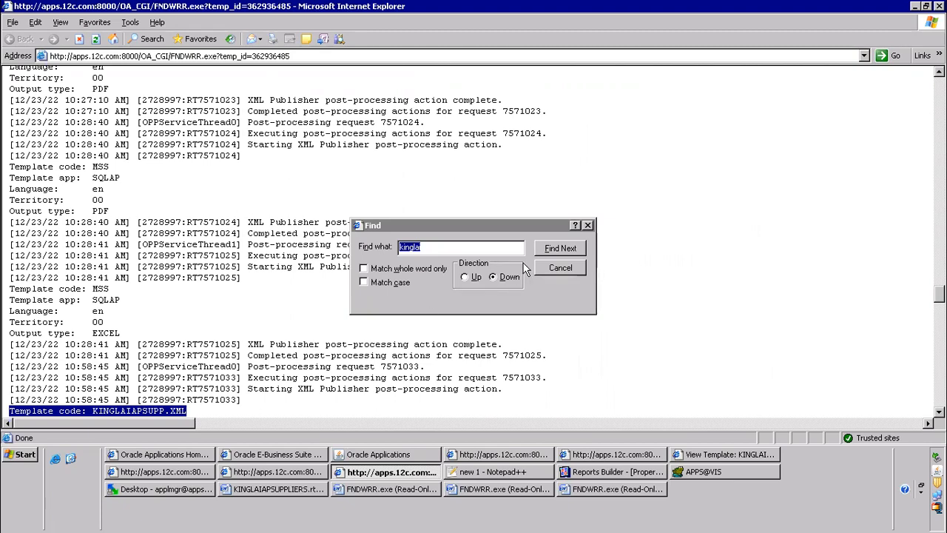
left_click(560, 268)
Find the exception for the last KINGLAIAPSUPPLIERS request at the end of the log and highlight its "Caused by" line
scroll(275, 289, "down", 10)
scroll(275, 288, "down", 20)
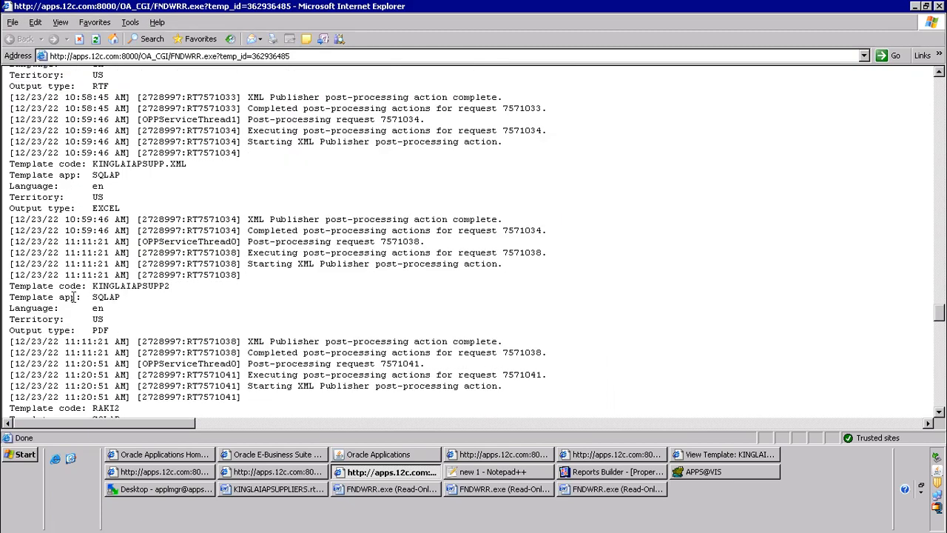
scroll(75, 310, "down", 20)
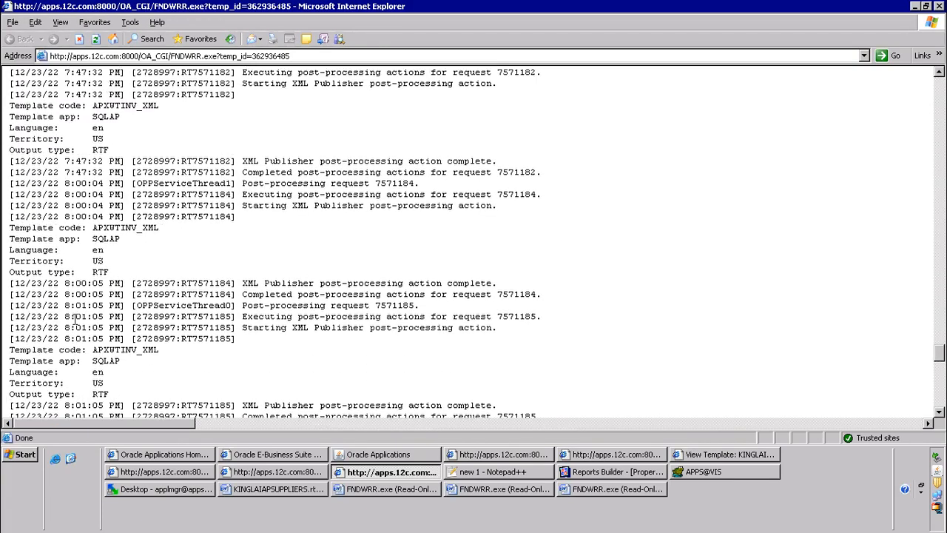
scroll(63, 305, "down", 6)
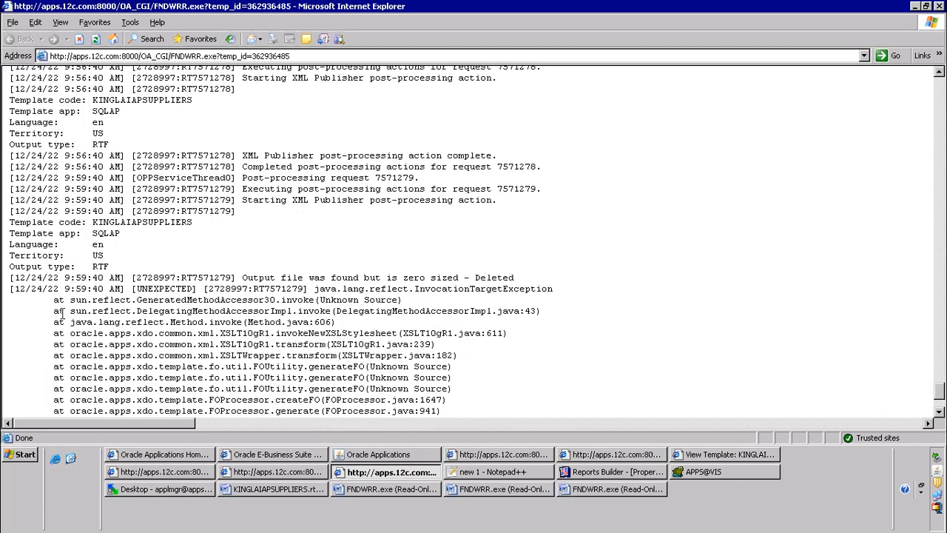
left_click_drag(9, 335, 510, 337)
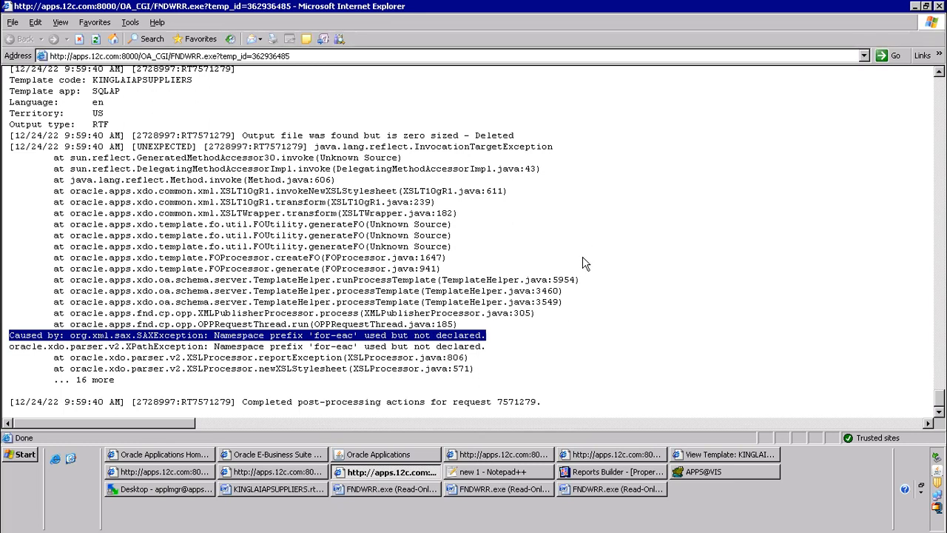
Close one of the other open browser windows without bringing it into use
left_click(515, 454)
right_click(534, 449)
left_click(544, 499)
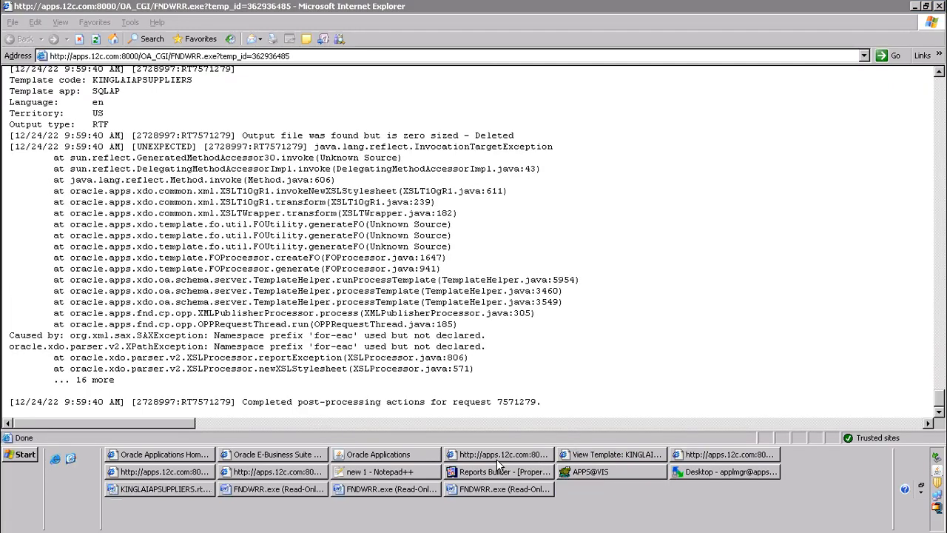
Return to the System Administrator navigator, collapse all its function branches and move the navigator window slightly upwards
left_click(363, 457)
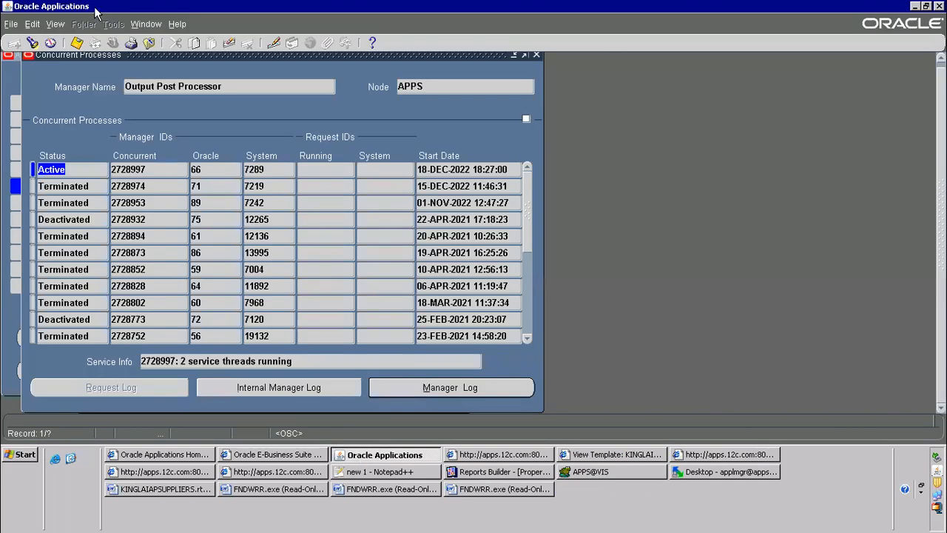
left_click(149, 43)
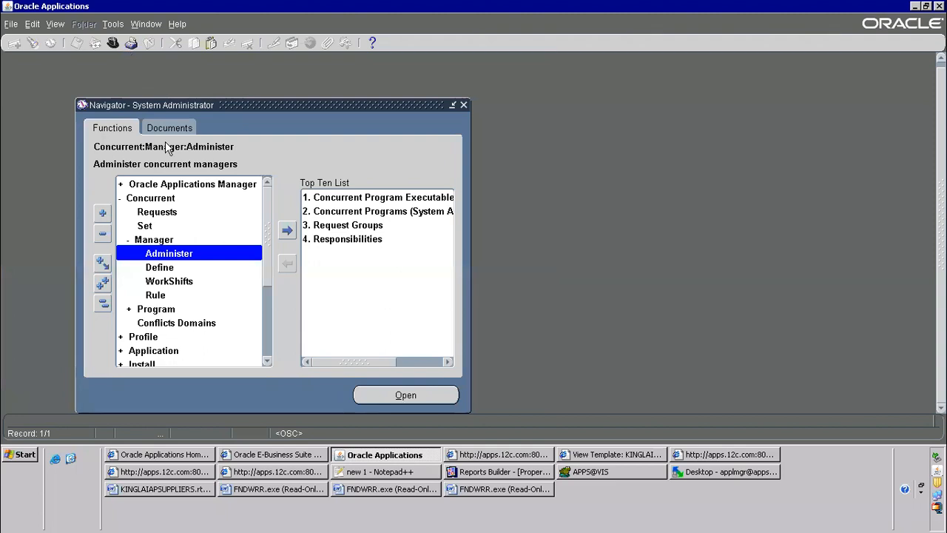
key("alt+t")
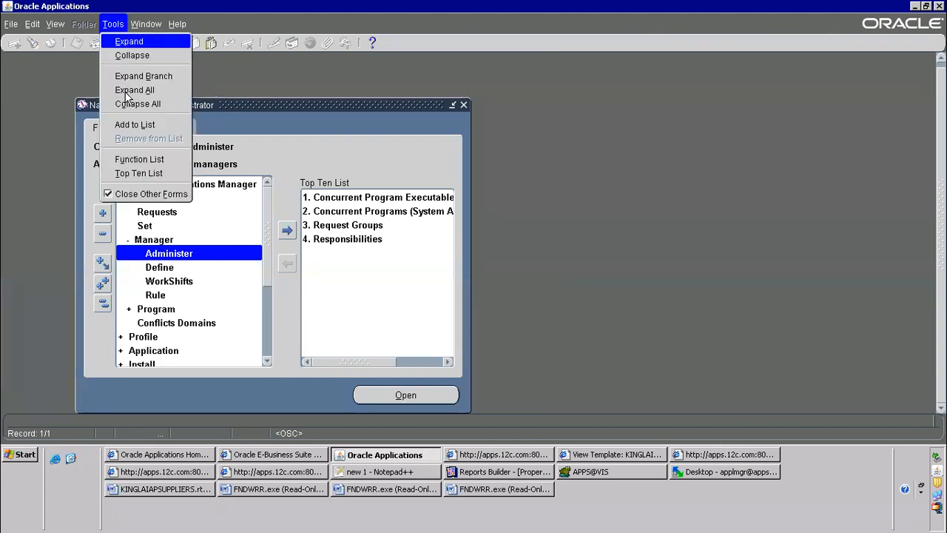
left_click(125, 92)
left_click_drag(201, 105, 194, 85)
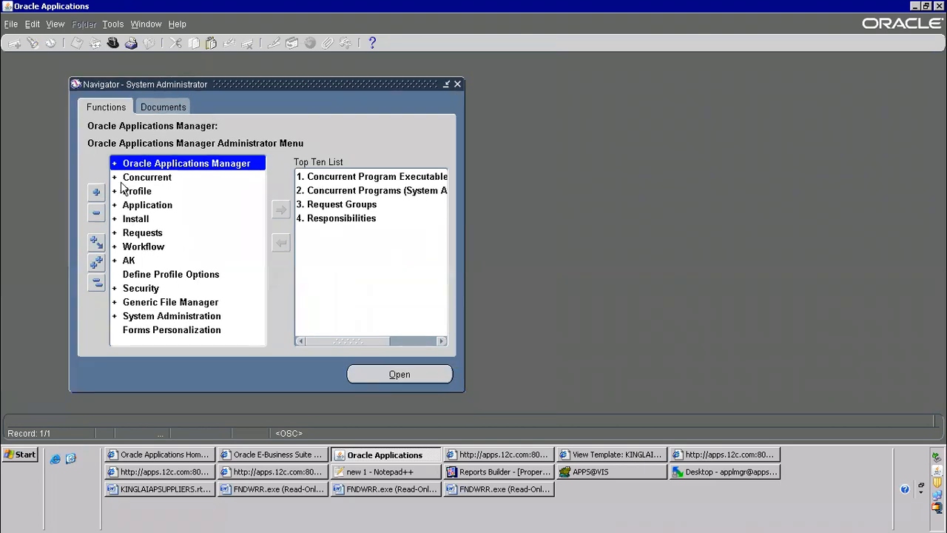
Switch to Toad, replace the supplier query with "select * from fnd_conc_pp_actions" and run it
left_click(612, 477)
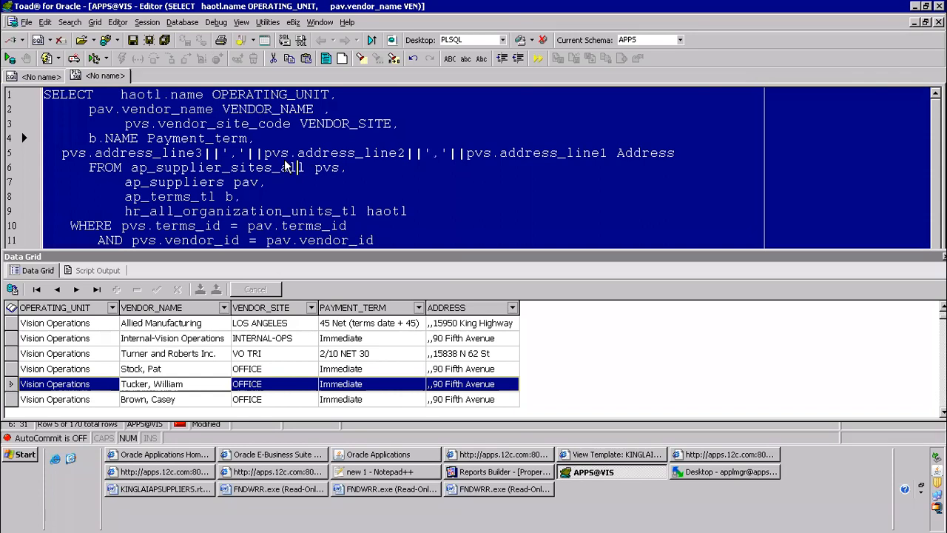
key("Delete")
type("seel")
key("BackSpace")
key("BackSpace")
key("BackSpace")
key("BackSpace")
type("select")
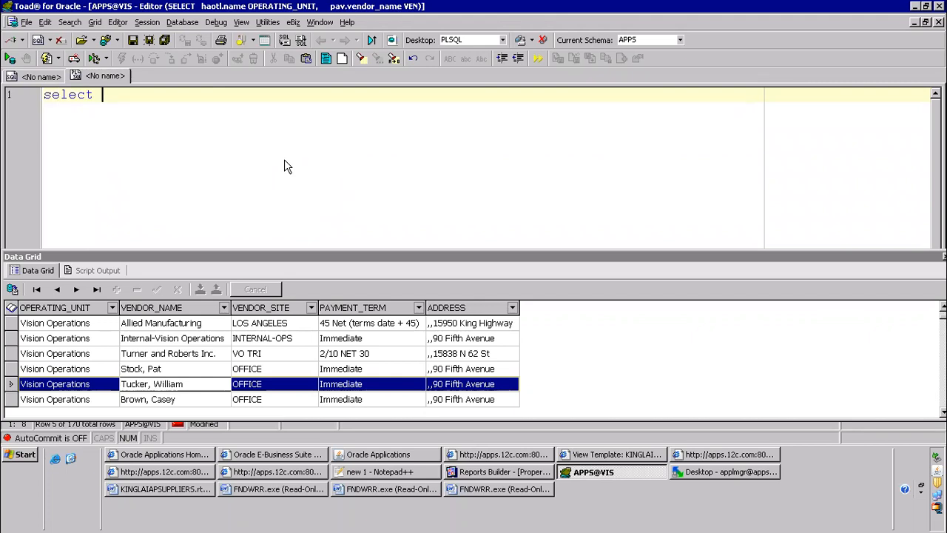
type(" * from ")
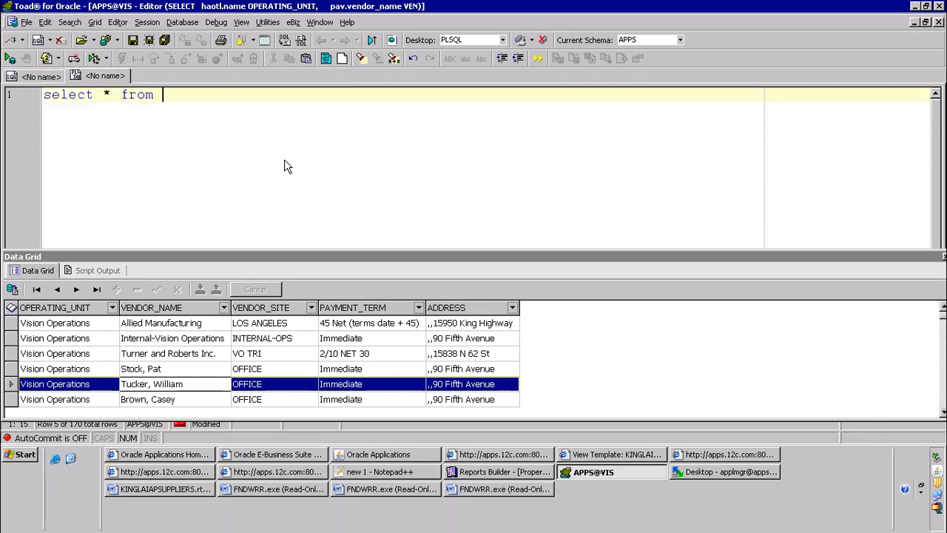
type("fnd_conc_pp_acti")
type("o")
key("BackSpace")
type("_actions")
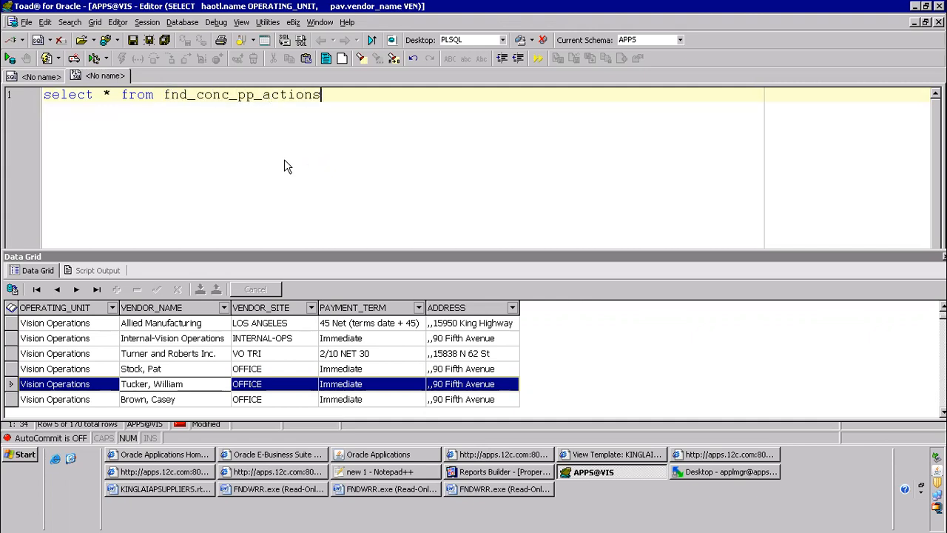
key("F9")
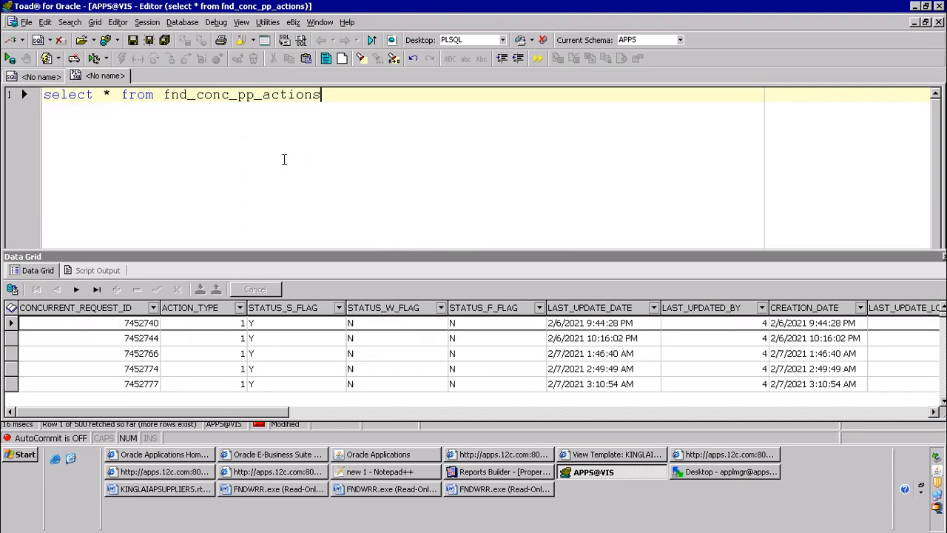
Add a where clause on concurrent_request_id to the query, with empty quotes for the request ID value
type("where concur")
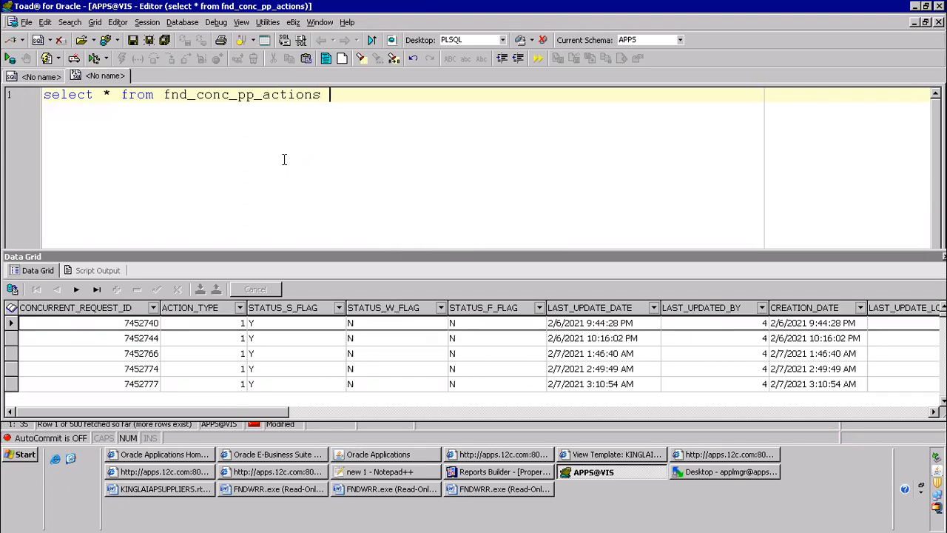
type("rent")
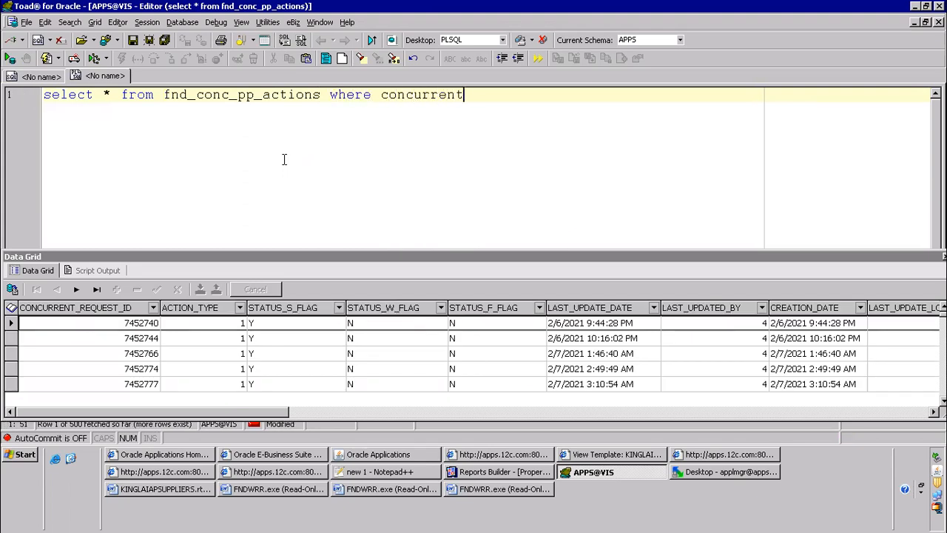
type("_request_id=")
Switch to Oracle Applications and open the Find Requests form
key("alt+Tab")
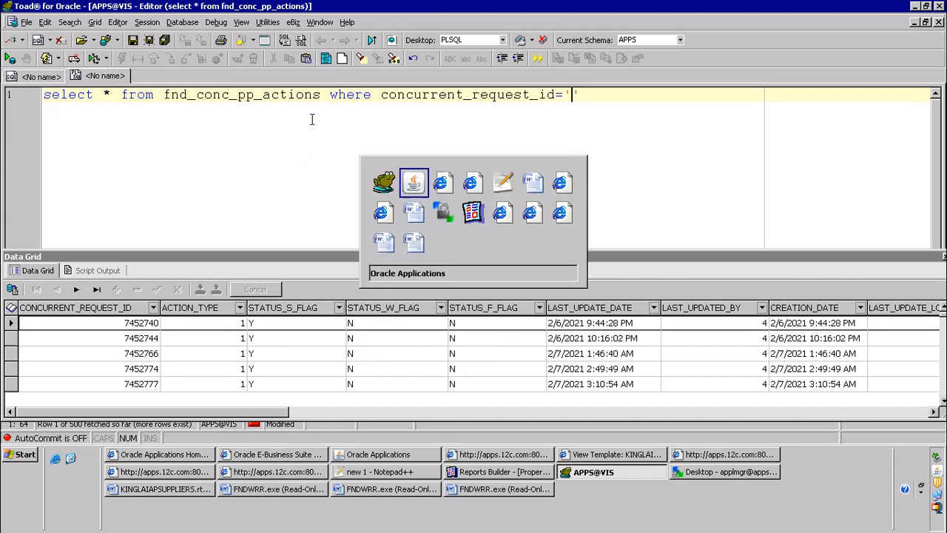
left_click(59, 28)
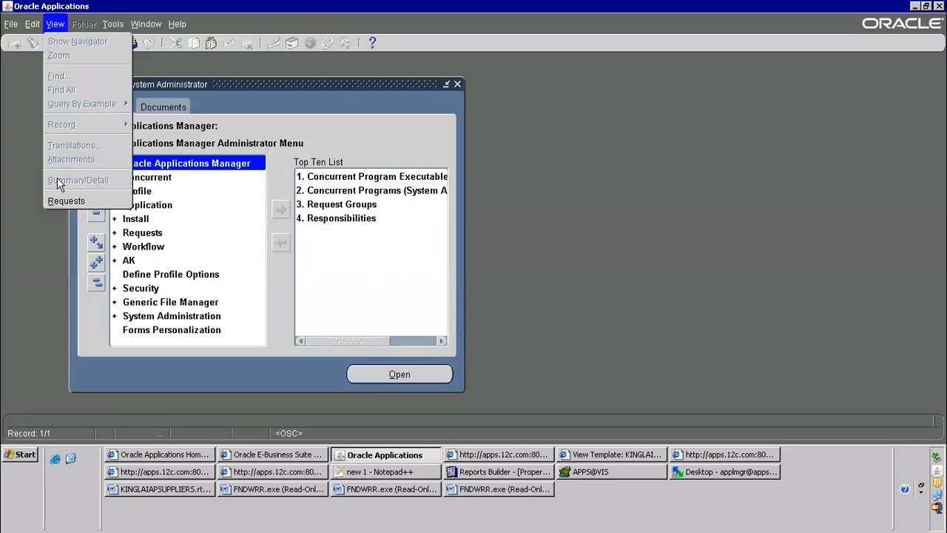
left_click(65, 200)
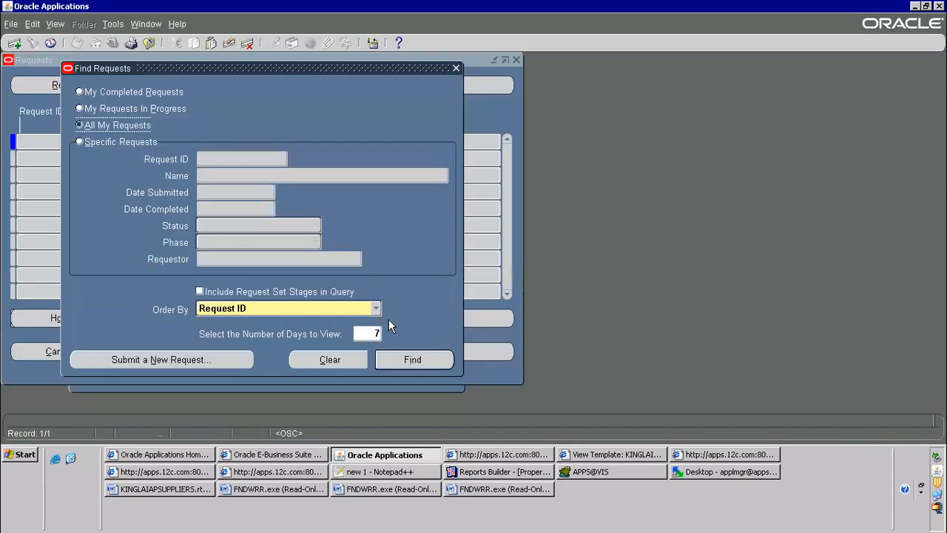
List all requests, paste the latest request ID 7571279 into the quotes of the Toad query, run it and select the ACTION_TYPE value
left_click(390, 359)
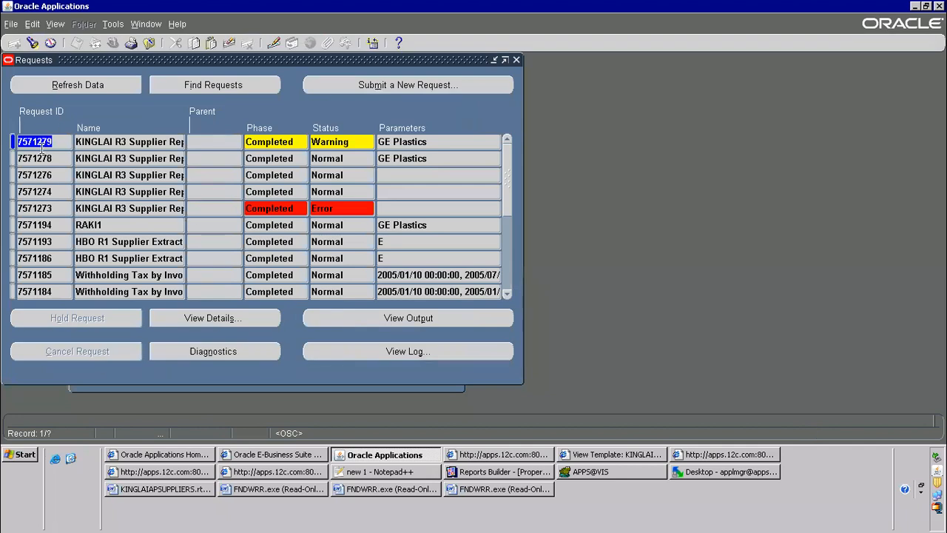
key("alt+Tab")
type("7571279")
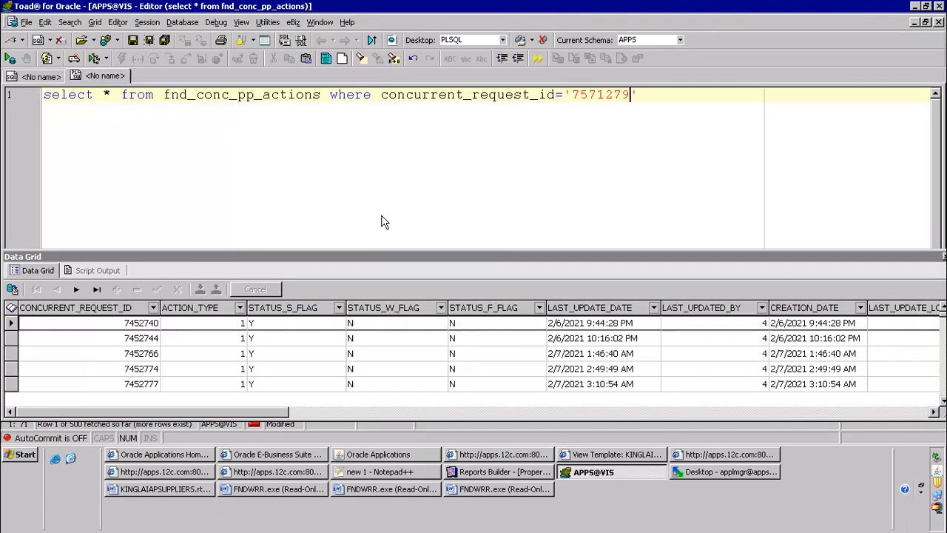
key("F9")
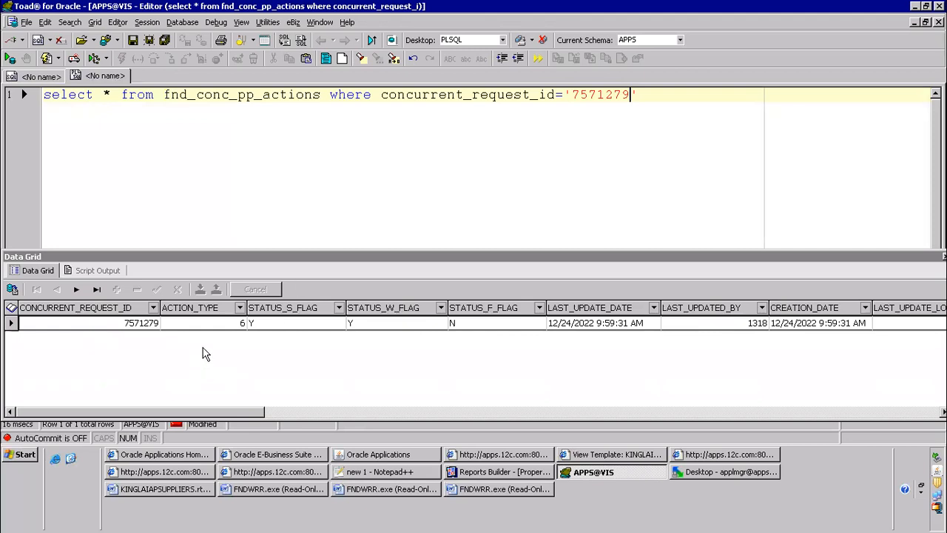
left_click(213, 324)
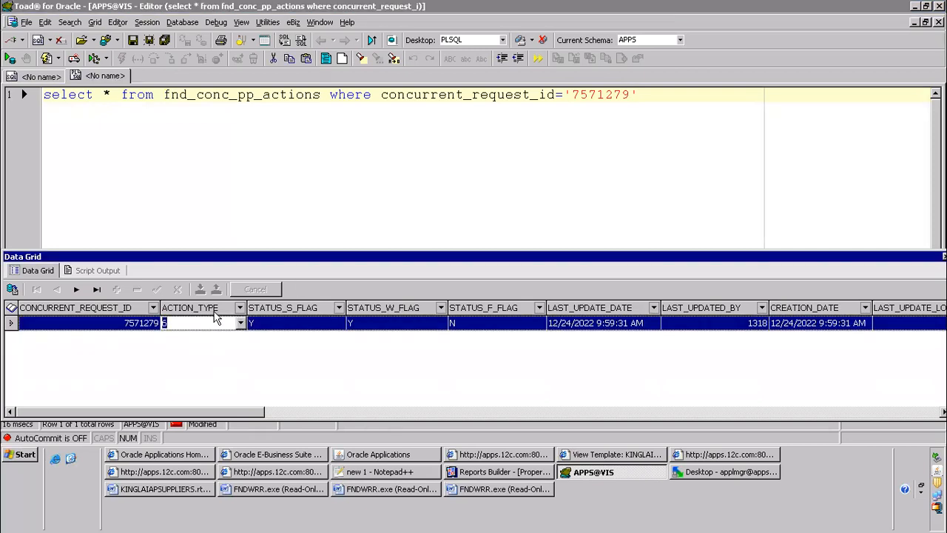
Switch to Oracle Applications, return to the System Administrator navigator and open the Concurrent > Manager > Administer form
left_click(420, 457)
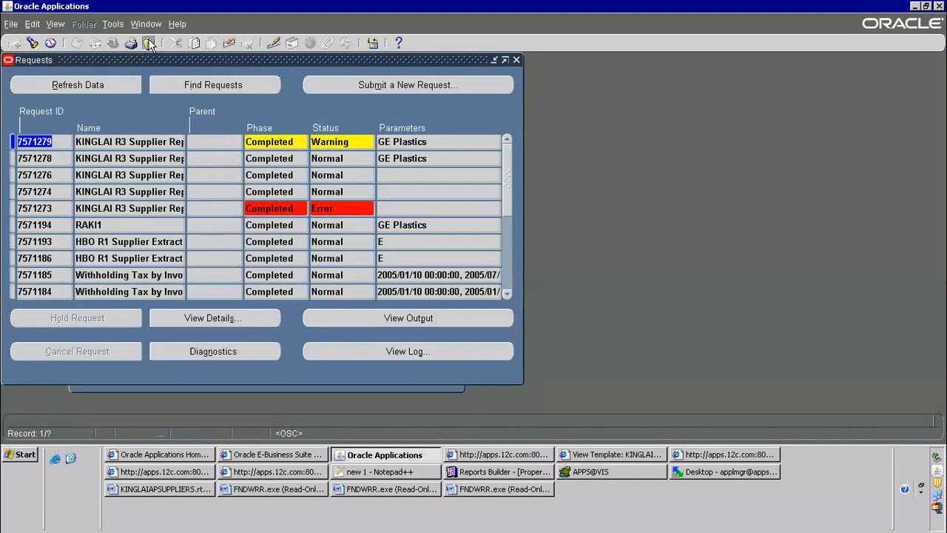
left_click(149, 42)
double_click(157, 182)
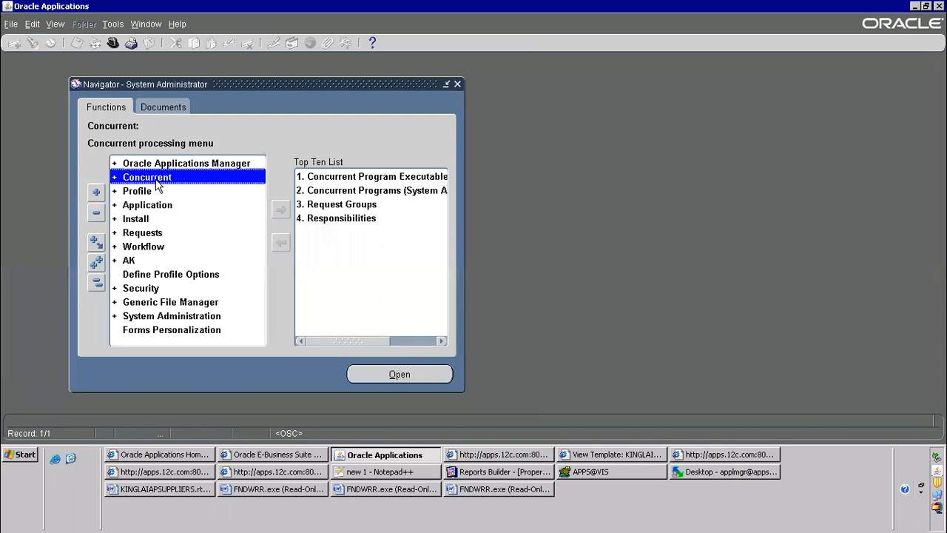
left_click(154, 220)
double_click(154, 221)
double_click(156, 233)
Go through the concurrent managers from Internal Manager down and select Output Post Processor
left_click(77, 193)
left_click(87, 108)
left_click(86, 125)
left_click(82, 142)
left_click(80, 159)
left_click(78, 174)
left_click(77, 192)
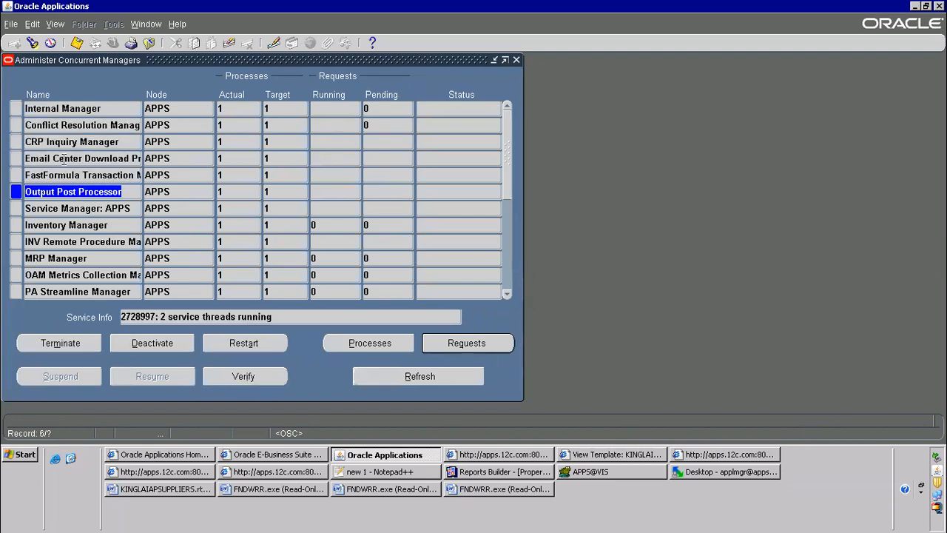
Switch to Toad and examine the request's ACTION_TYPE and ARGUMENT1 to ARGUMENT5 values in the query result
left_click(603, 472)
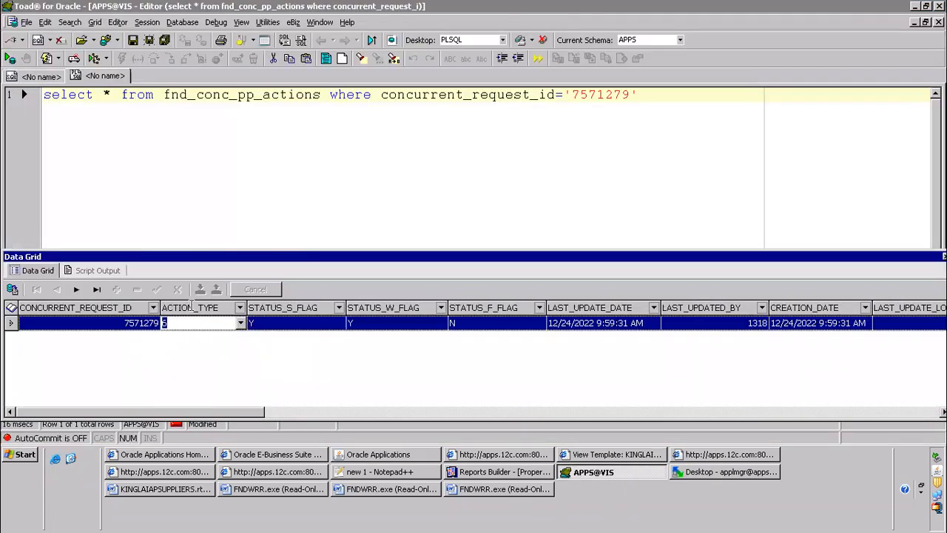
left_click(174, 321)
left_click(212, 416)
left_click_drag(212, 422, 629, 416)
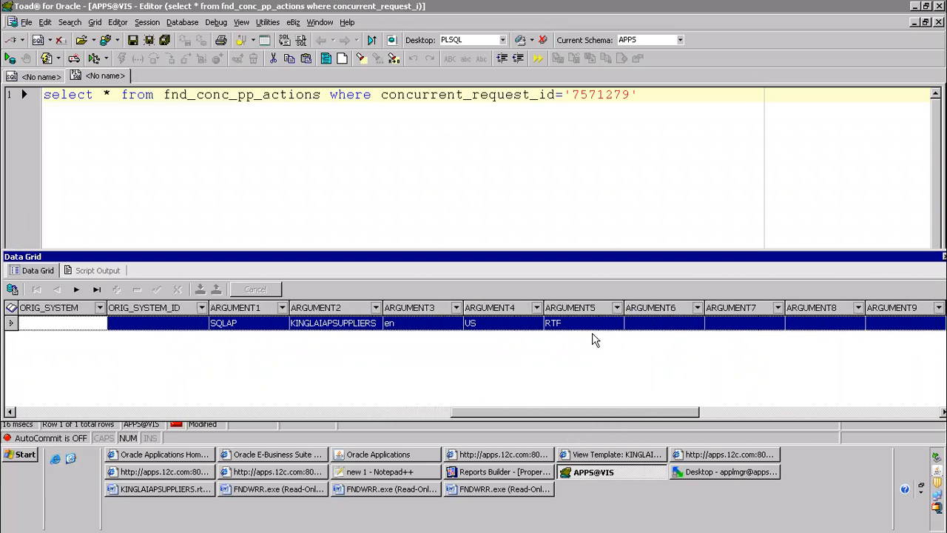
left_click(560, 326)
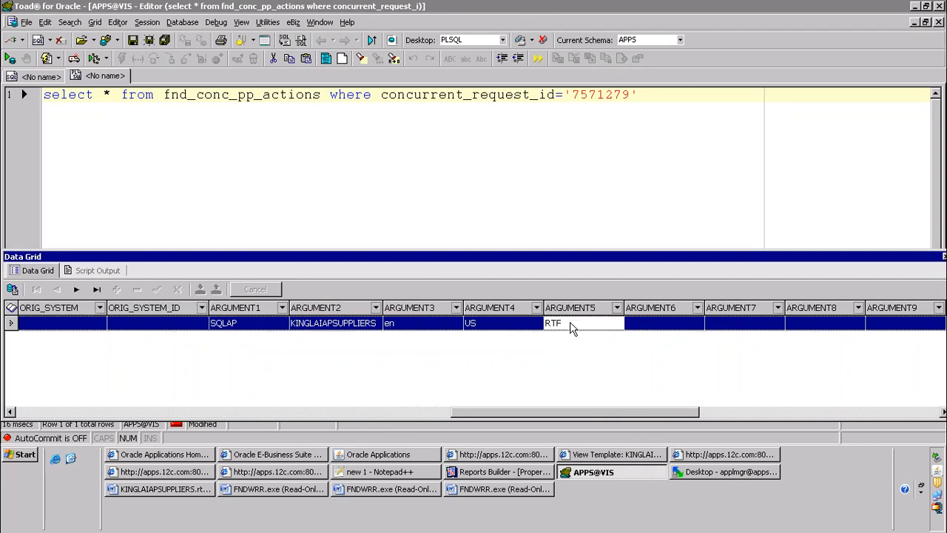
left_click(490, 324)
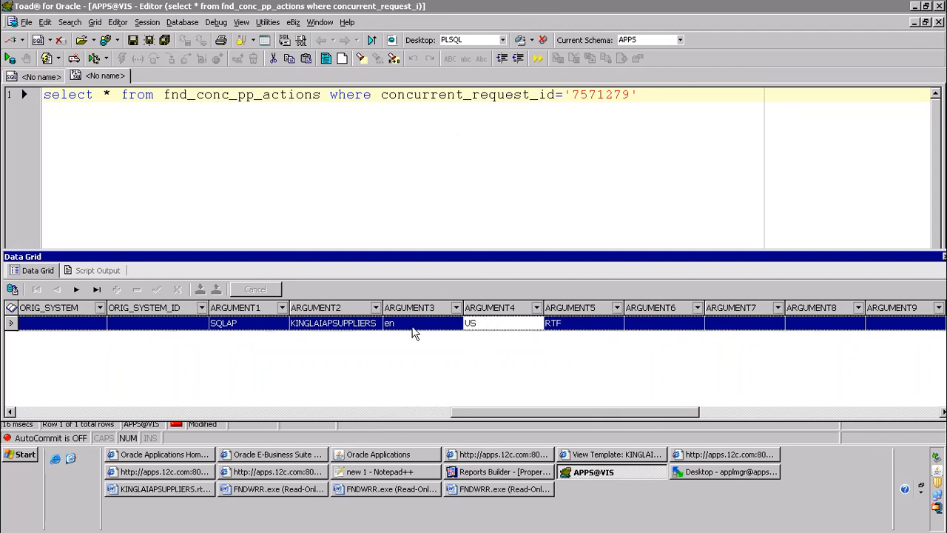
left_click(413, 330)
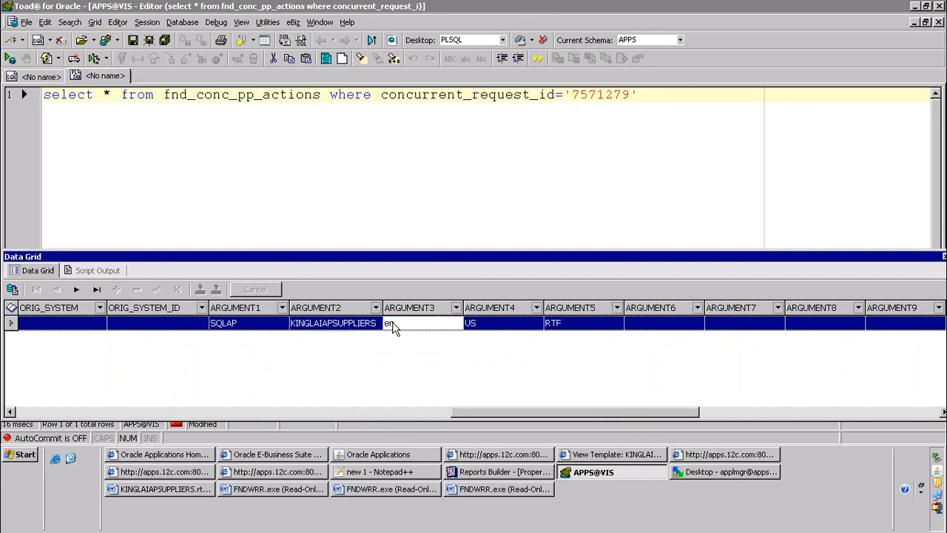
left_click(471, 325)
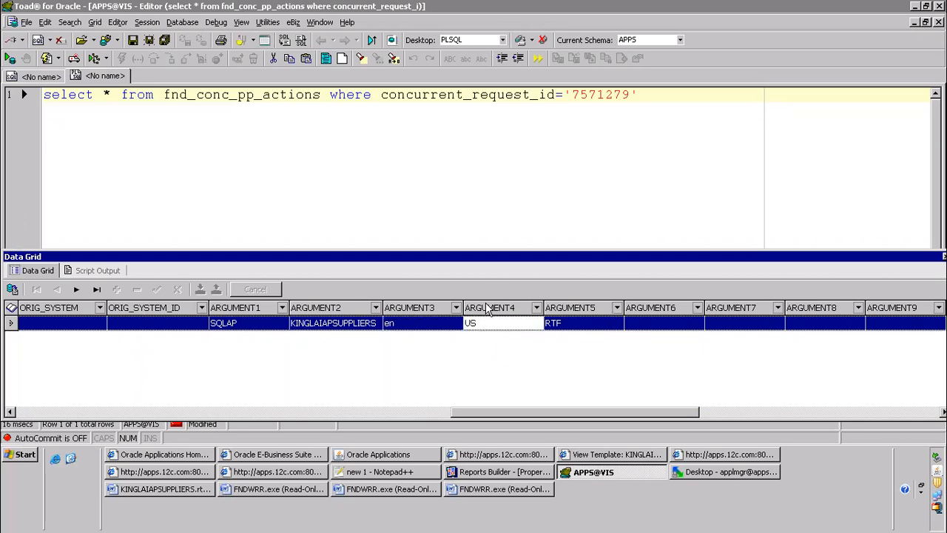
left_click(327, 330)
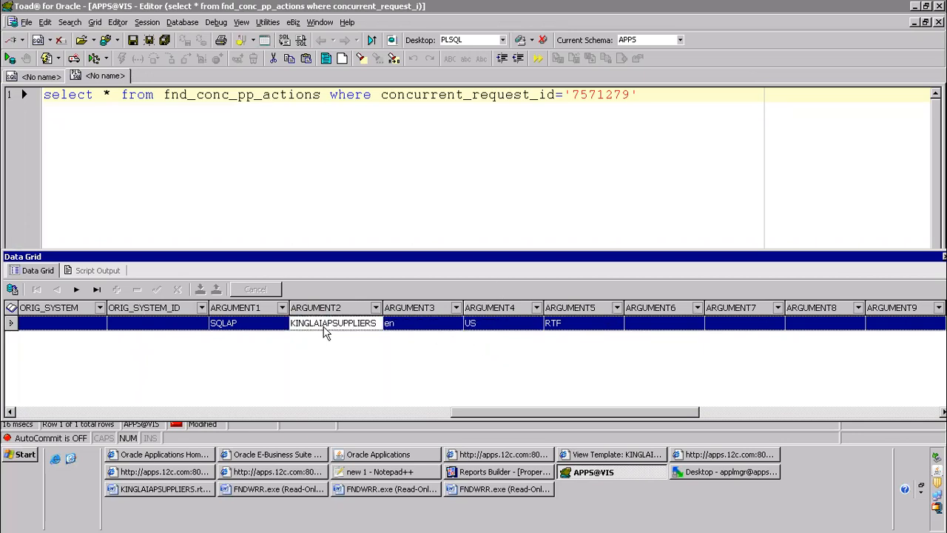
left_click(226, 330)
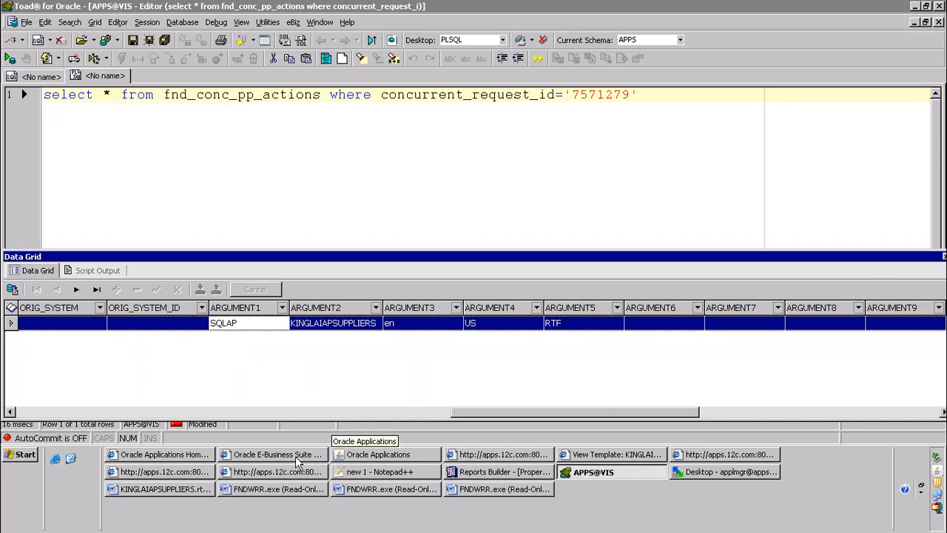
Switch to Oracle Applications, return to the navigator and open the Application > Register form
left_click(344, 457)
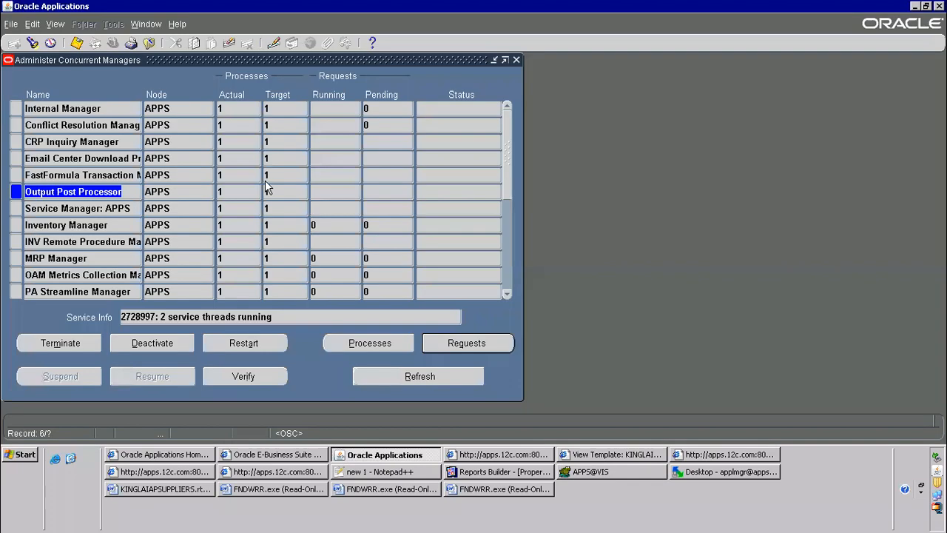
left_click(150, 43)
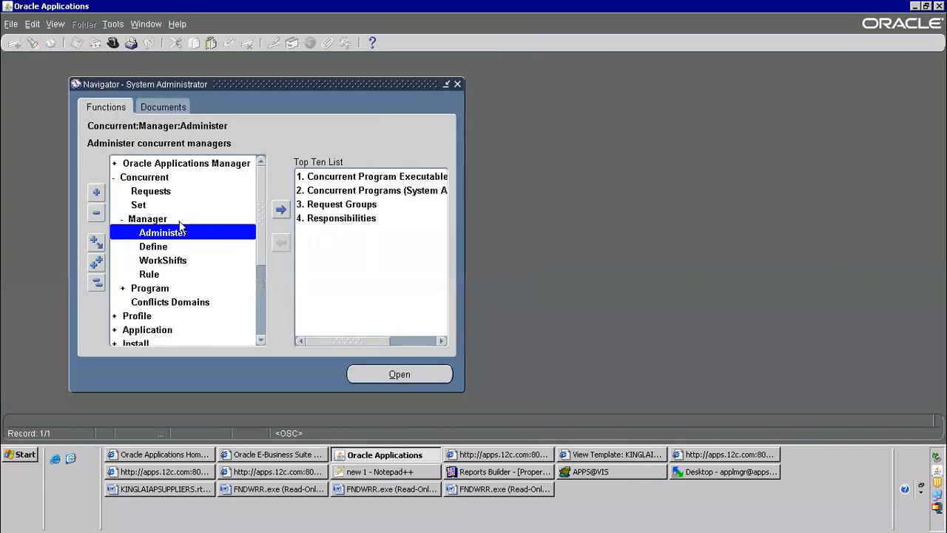
double_click(146, 328)
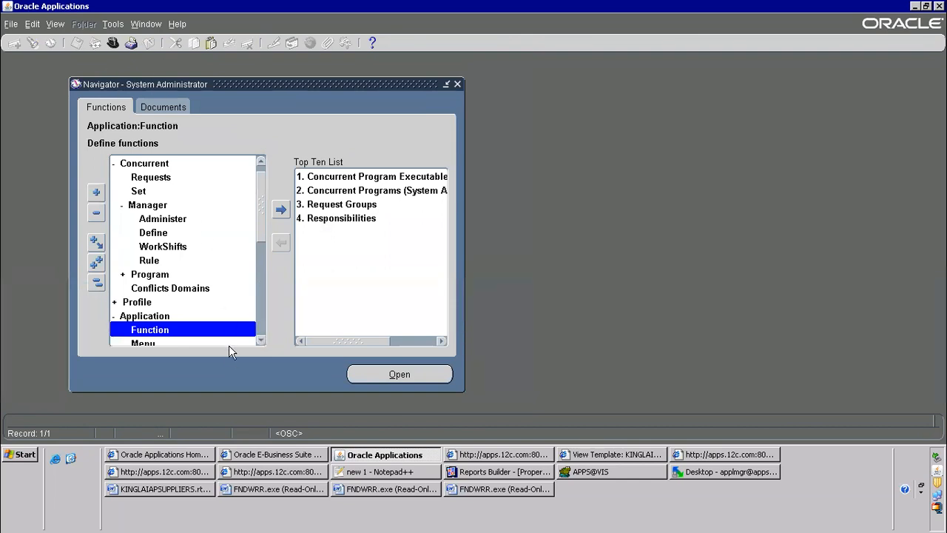
left_click(261, 341)
scroll(261, 342, "down", 7)
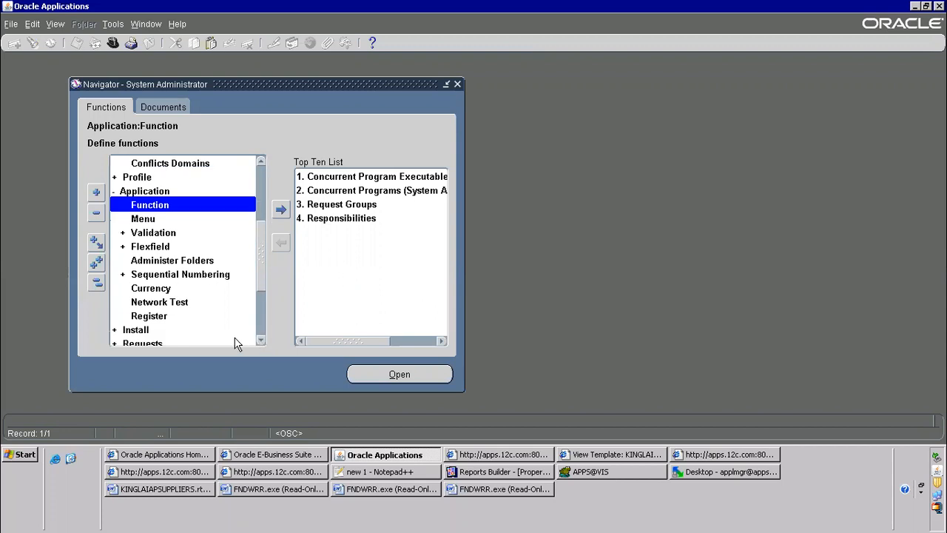
left_click(149, 318)
left_click(137, 194)
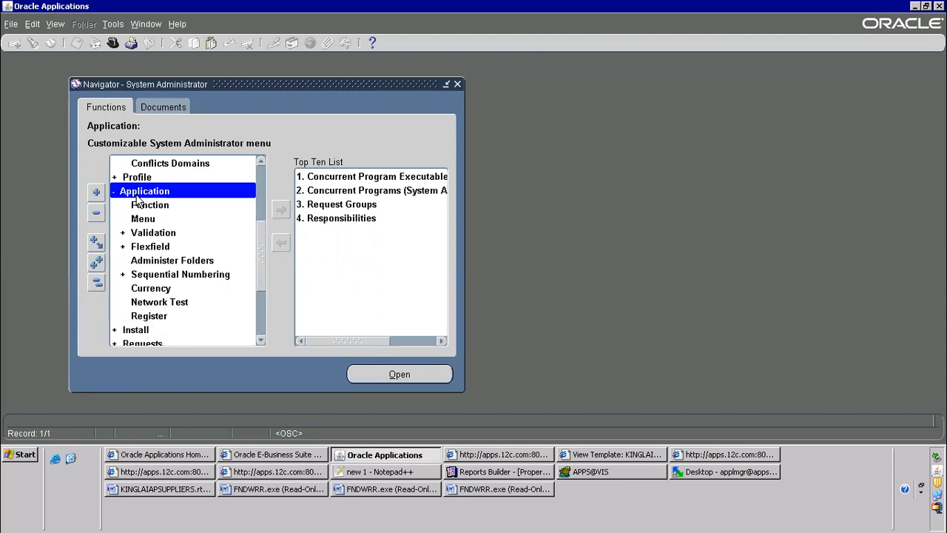
double_click(149, 316)
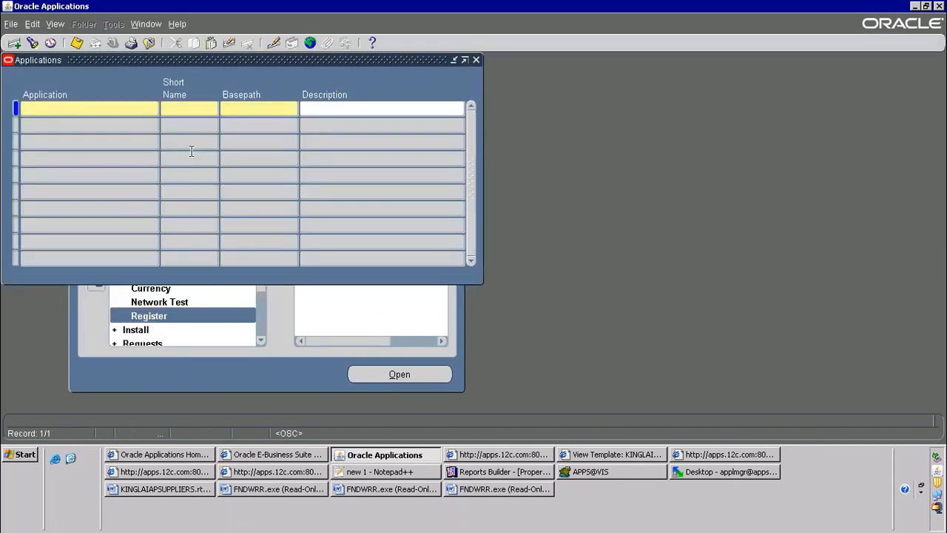
Query the registered applications for Payables and select its short name
key("F11")
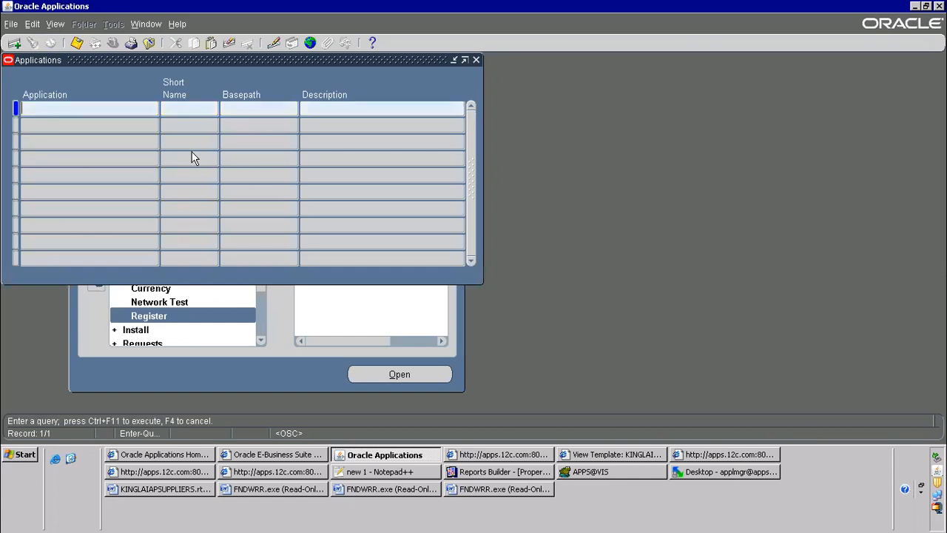
type("Payables")
key("ctrl+F11")
left_click(191, 109)
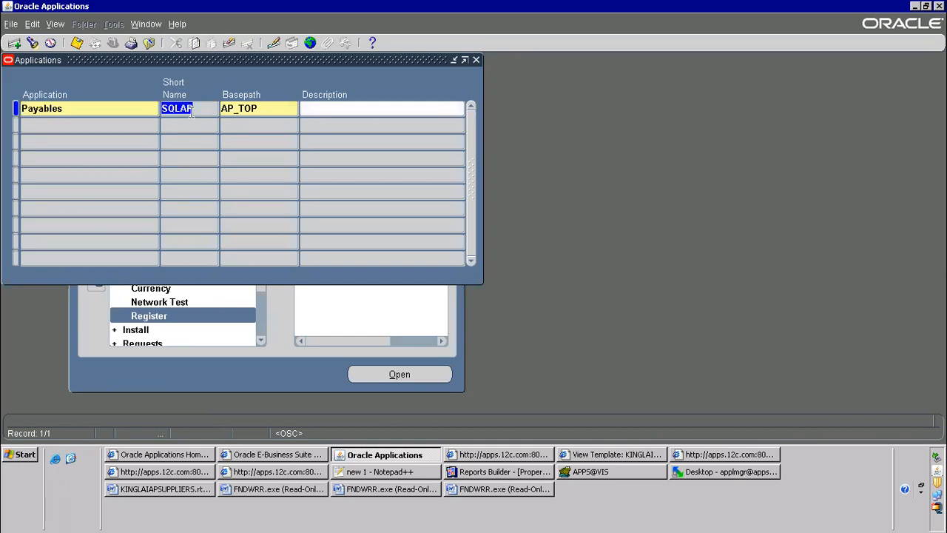
Query the registered applications for "XML%" and select the short name of XML Publisher
key("F11")
type("XML%")
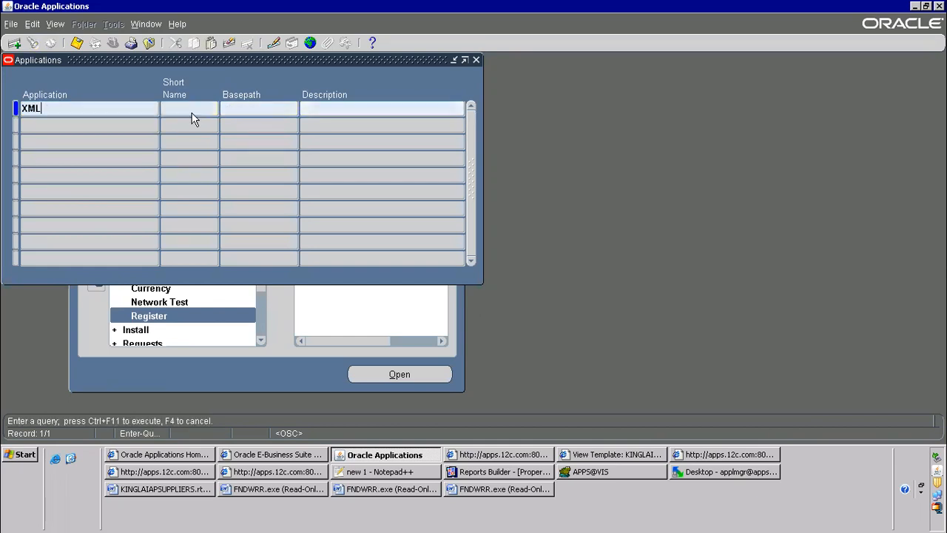
key("ctrl+F11")
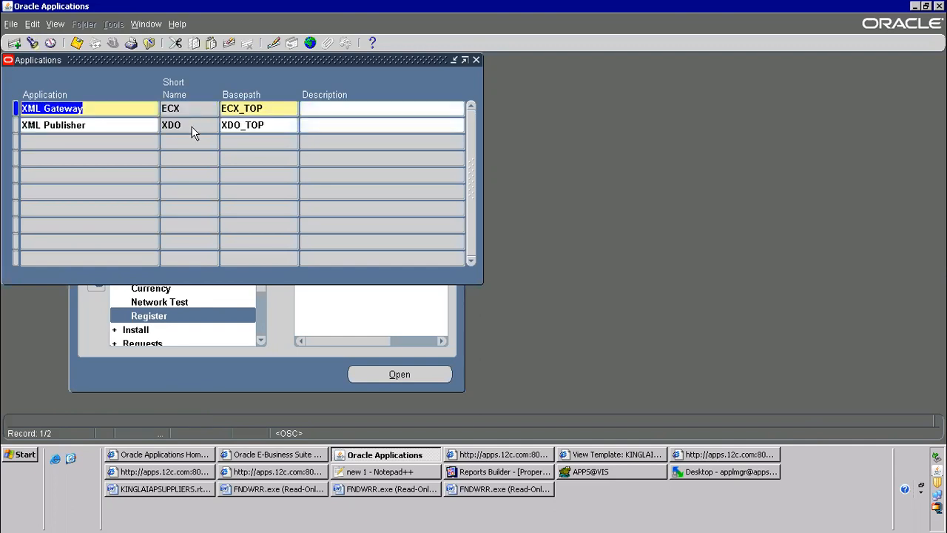
left_click(191, 126)
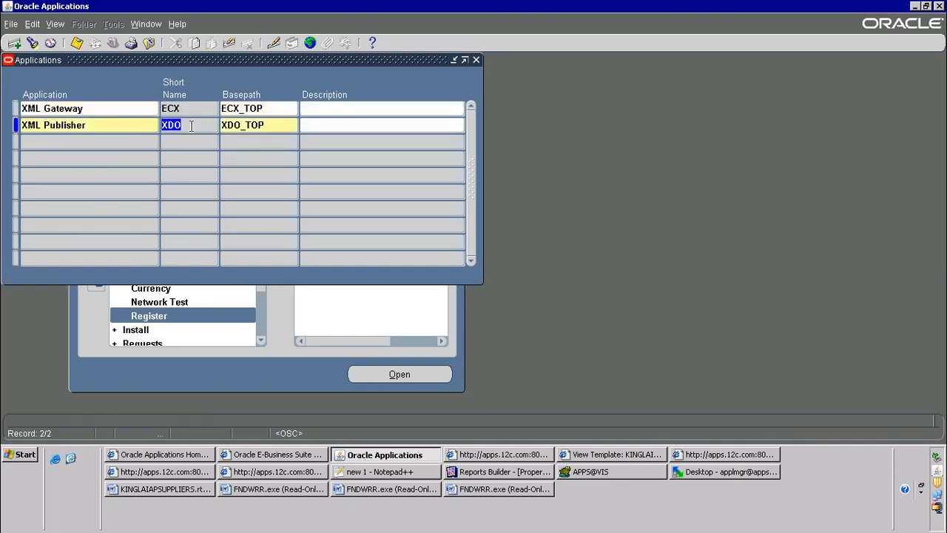
Query the registered applications for "Rece%" to look up the Receivables short name
key("F11")
type("Rece%")
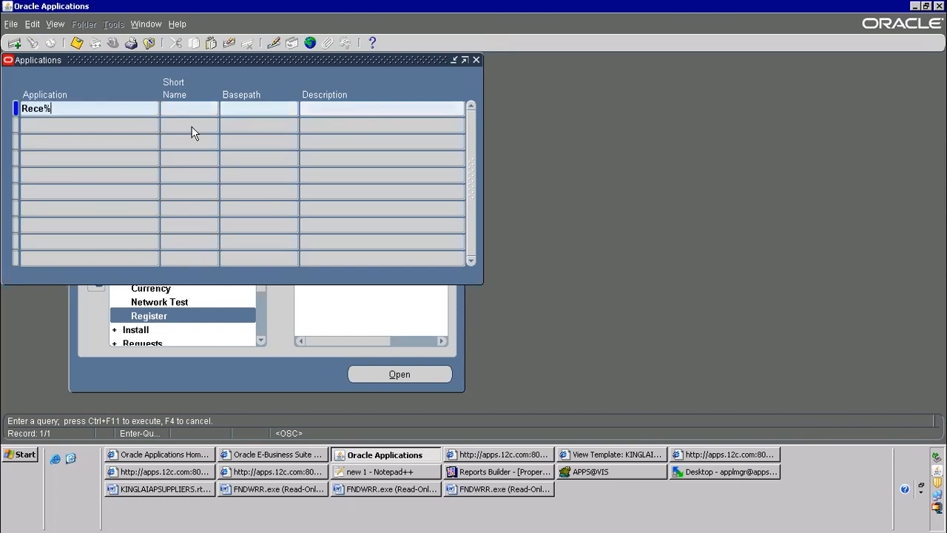
key("ctrl+F11")
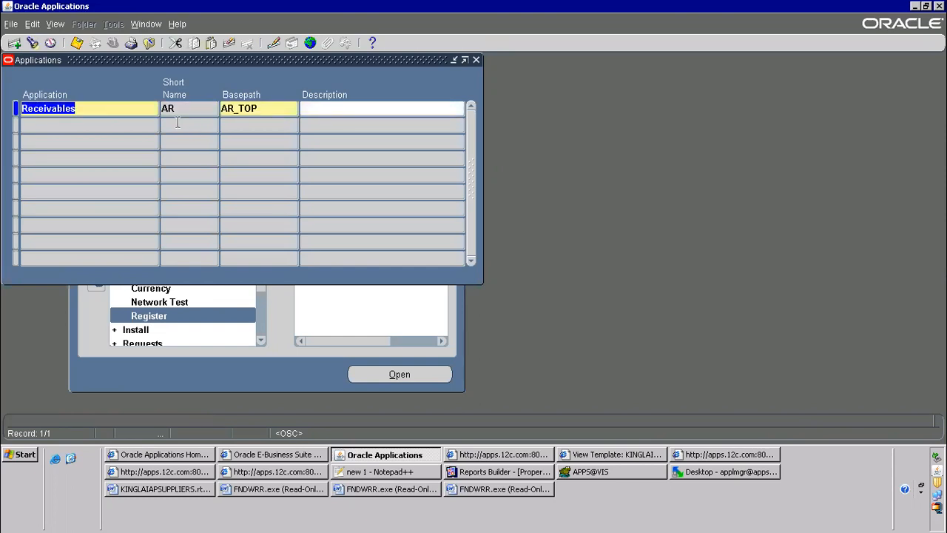
Query the registered applications for Inventory to look up its short name
key("F11")
type("Inventory")
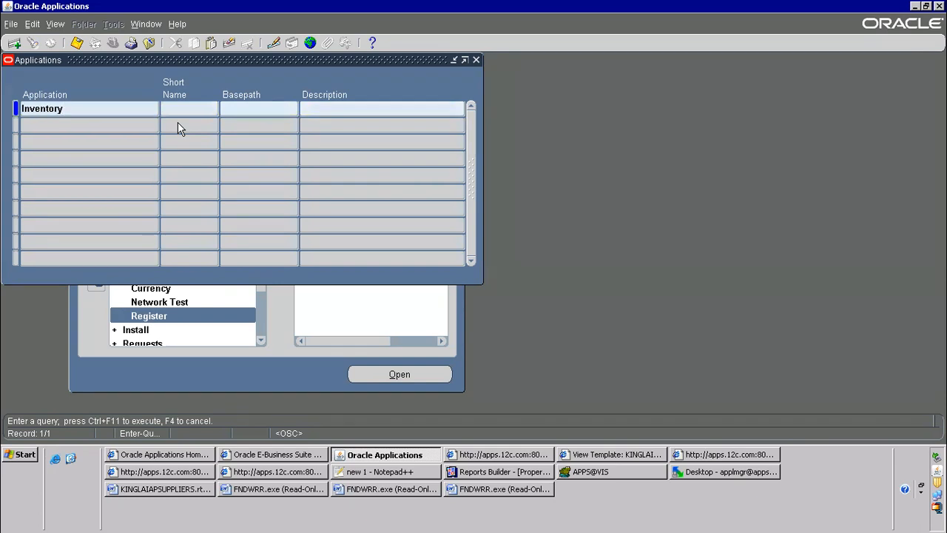
key("ctrl+F11")
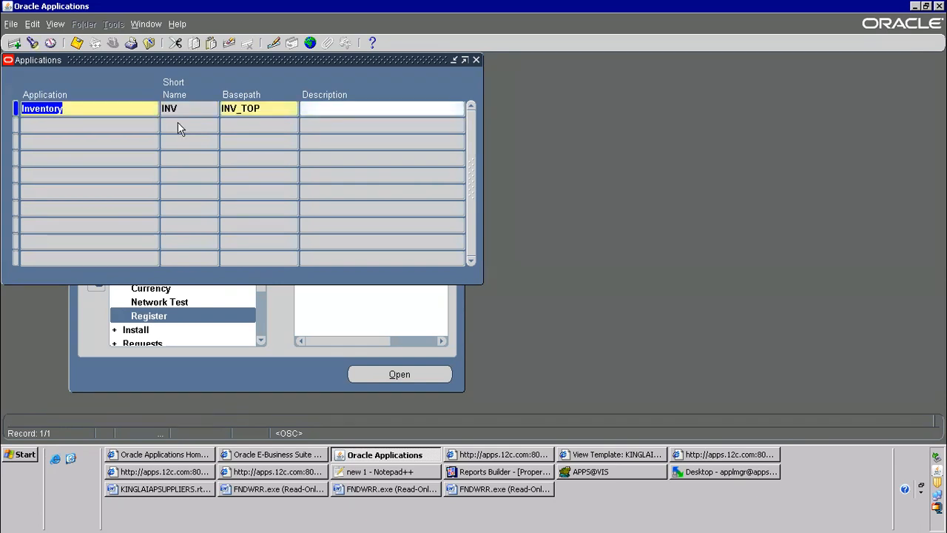
Query the registered applications for Order Management with a wildcard name starting "Order%Man" and select its short name
key("F11")
type("ORde")
key("BackSpace")
key("BackSpace")
key("BackSpace")
type("rder%")
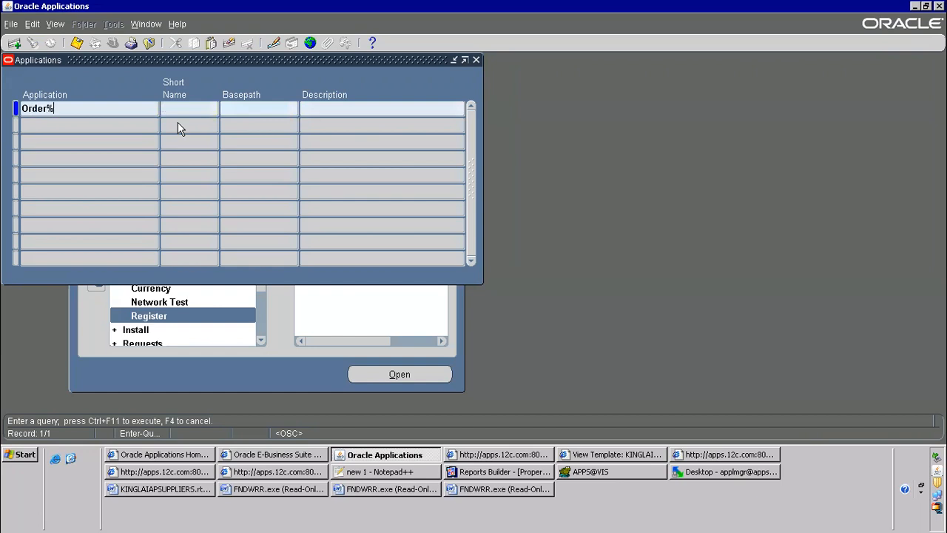
type("Man")
key("ctrl+F11")
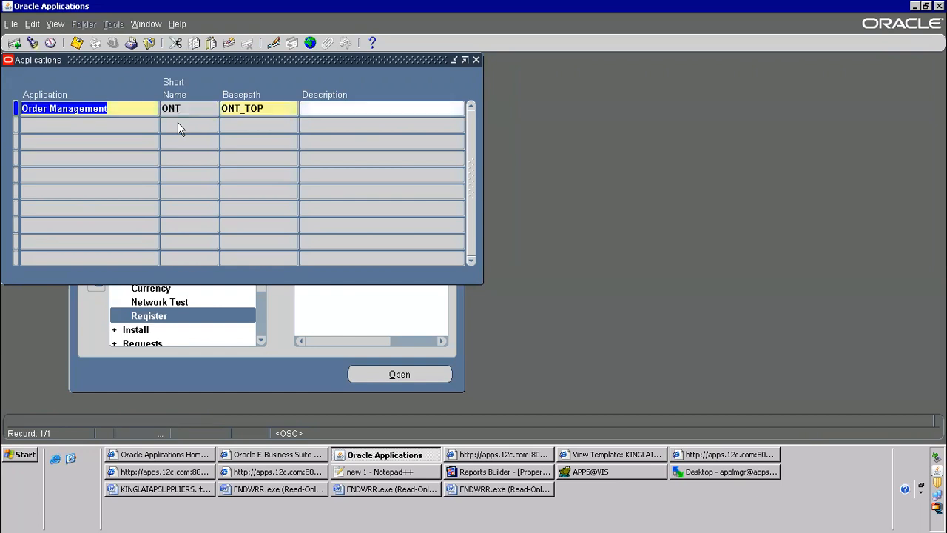
double_click(184, 111)
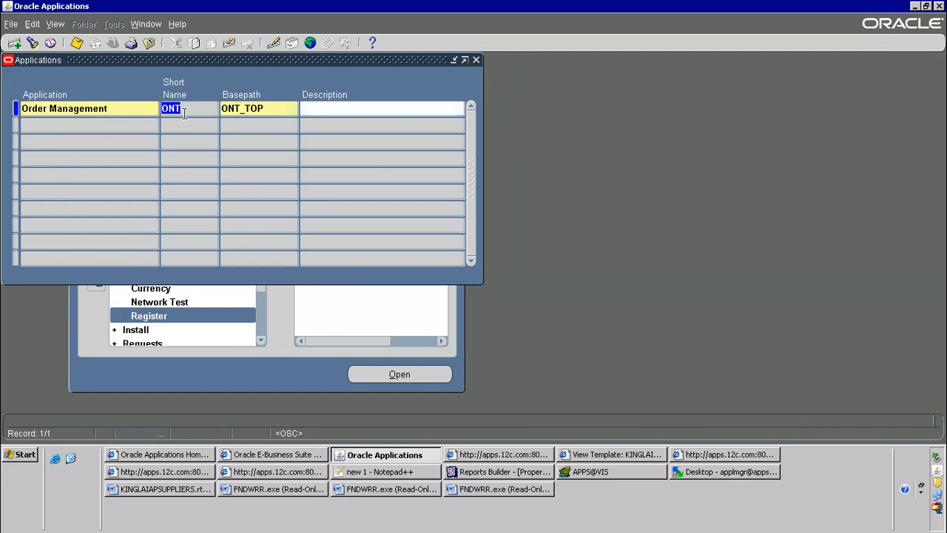
Query the registered applications for "Cash%Man%" to look up the Cash Management short name
key("F11")
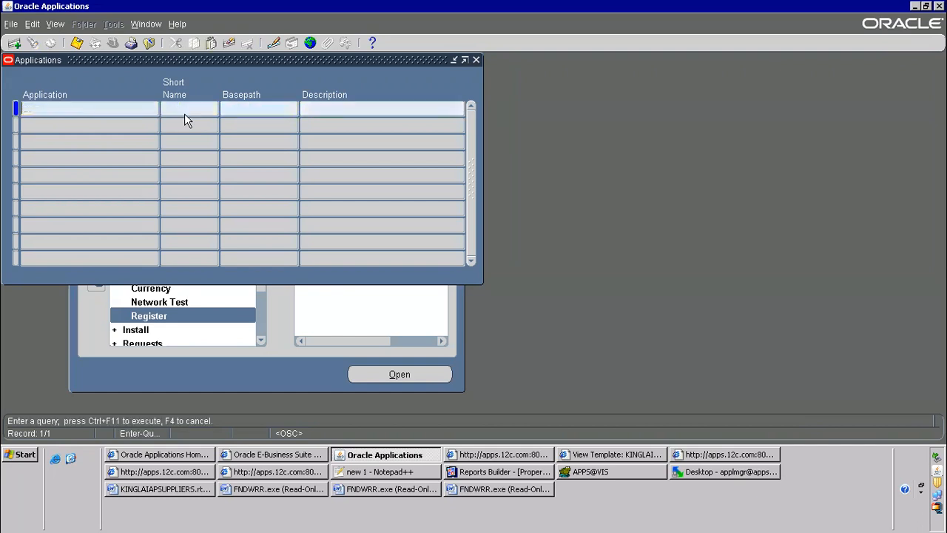
type("Cash%Man%")
key("ctrl+F11")
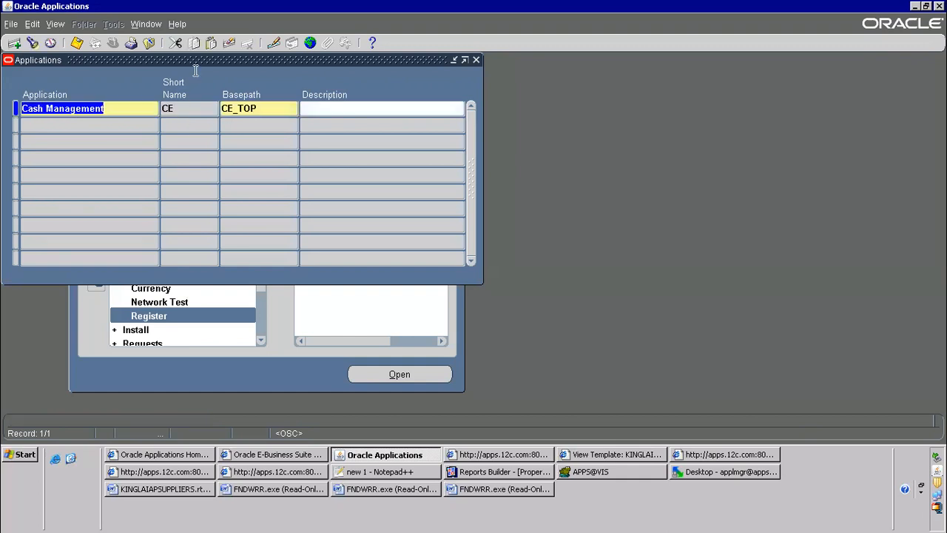
Highlight the Cash Management application name and its short name, and close the Applications form
left_click(74, 109)
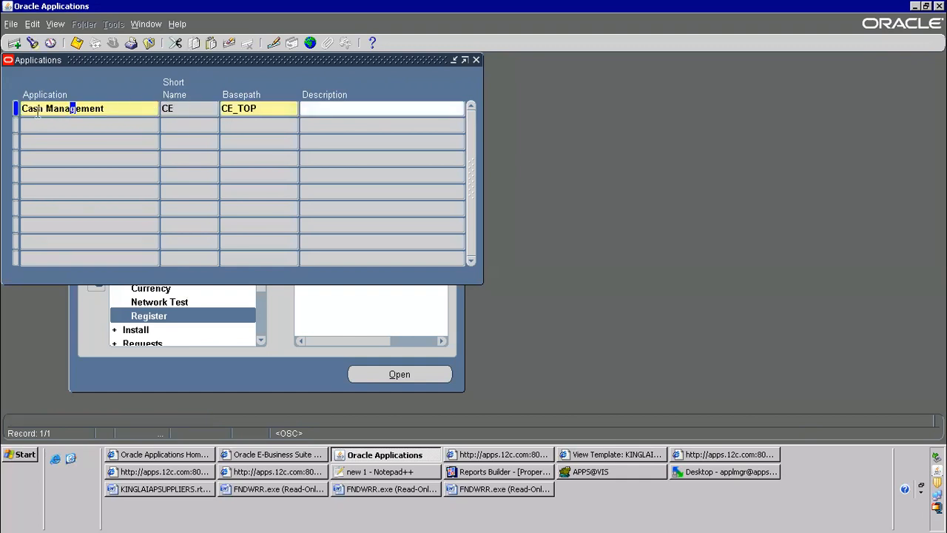
left_click_drag(58, 108, 9, 107)
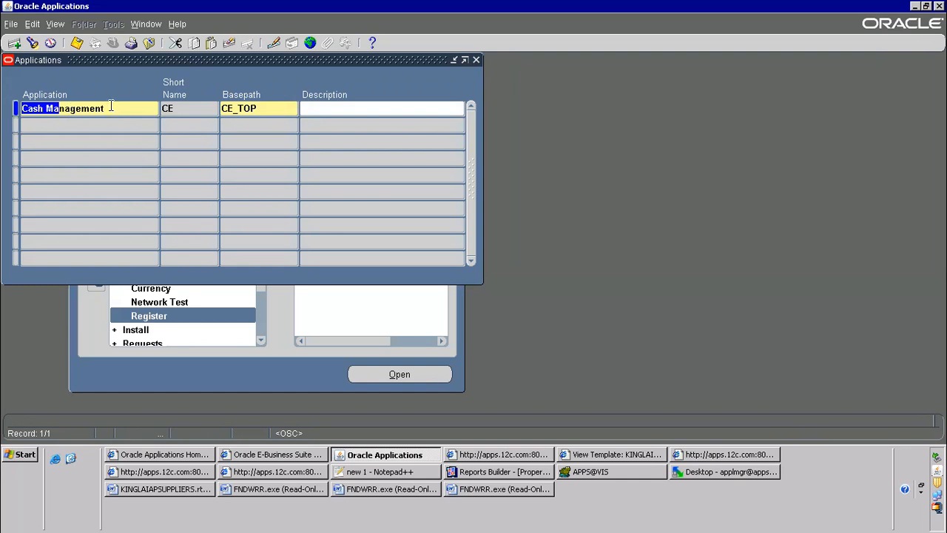
key("Tab")
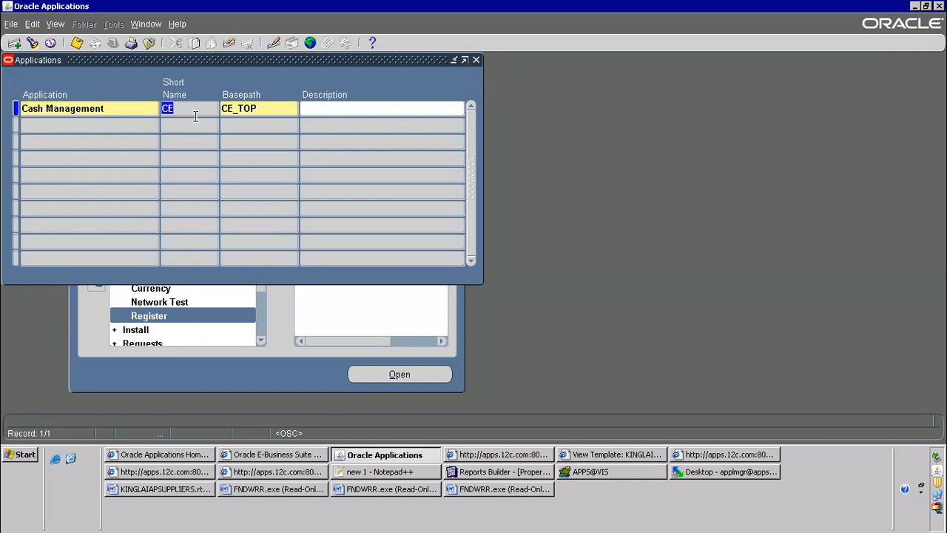
left_click(154, 43)
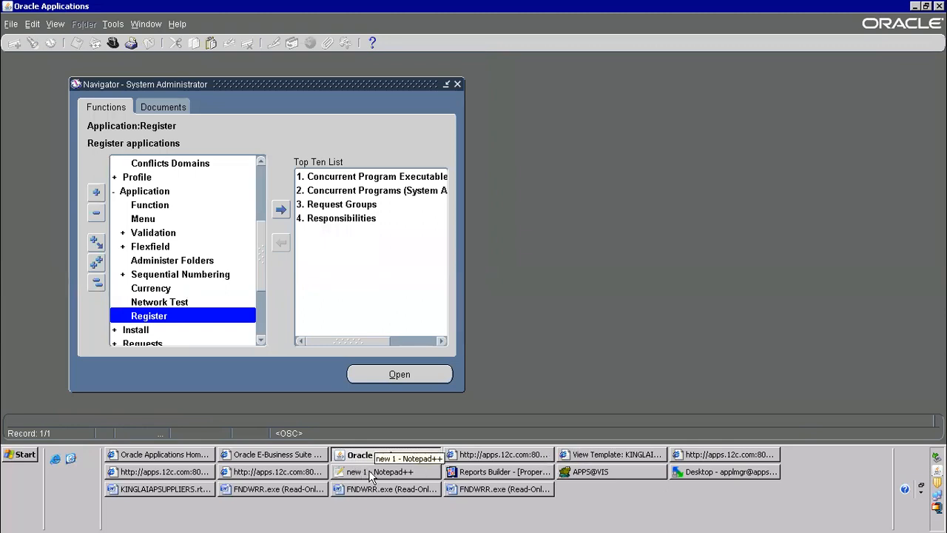
Switch to the Notepad++ notes and highlight the "output post processor --OPP" entry
left_click(398, 467)
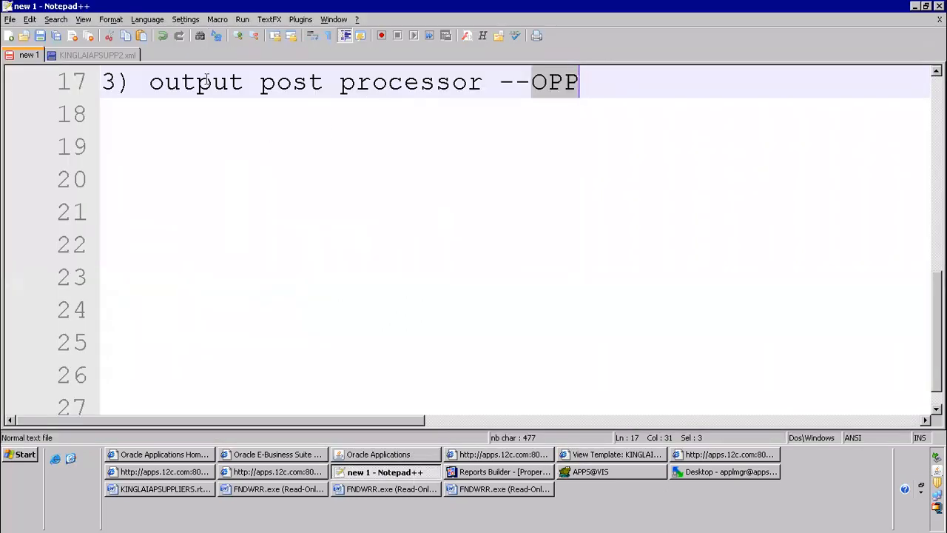
left_click_drag(151, 77, 583, 97)
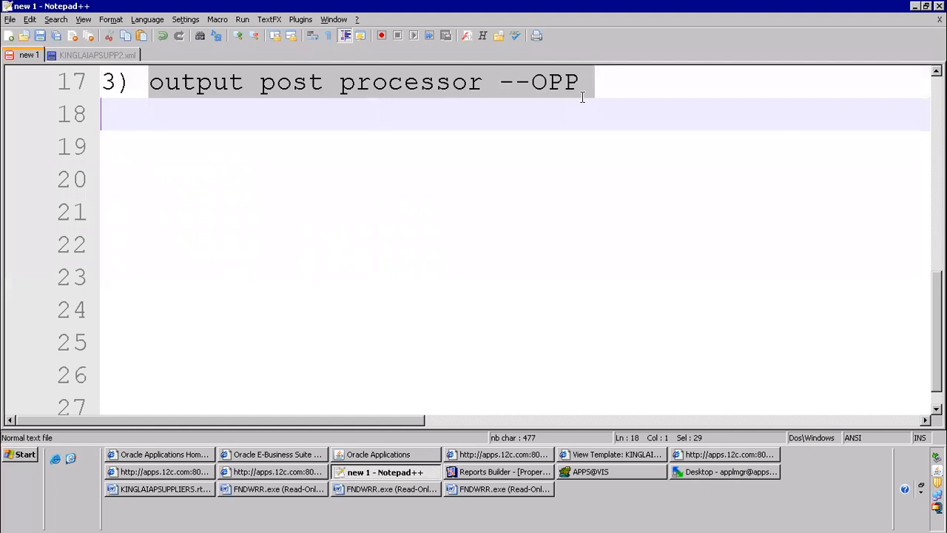
left_click(537, 120)
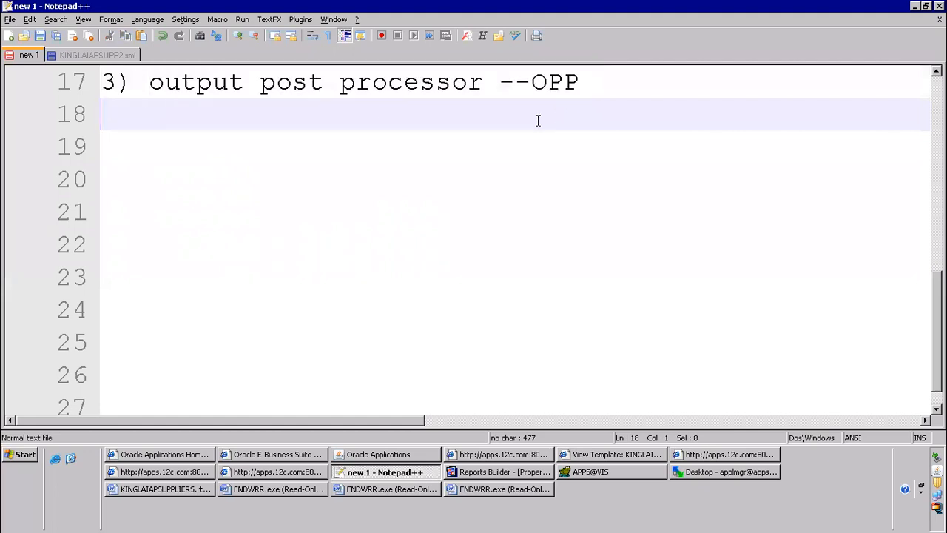
Switch to Toad and examine the processor ID and publisher return results of the fnd_conc_pp_actions row
left_click(641, 466)
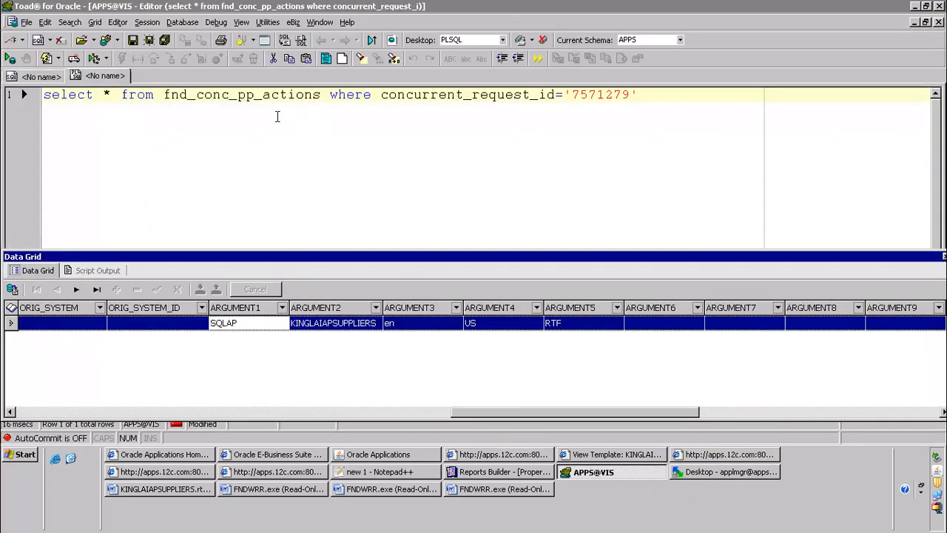
left_click_drag(523, 419, 864, 418)
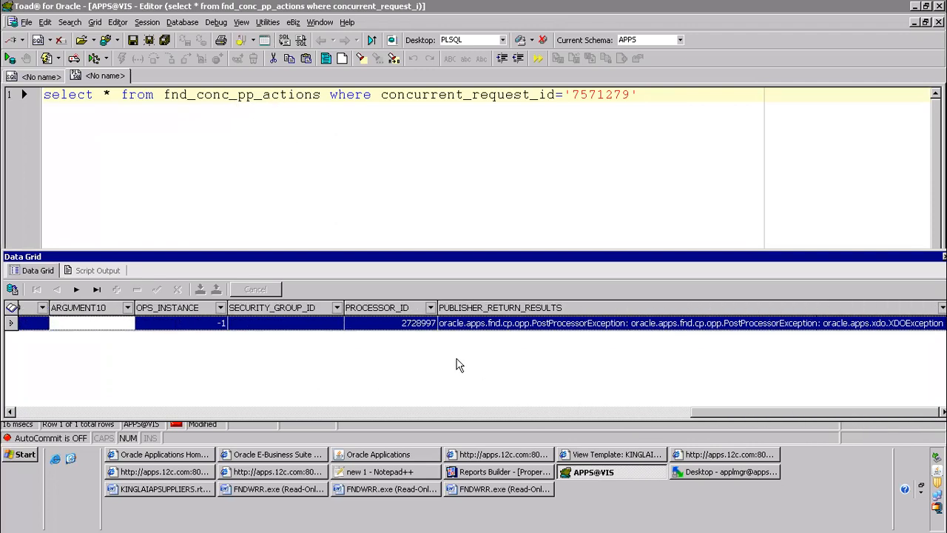
left_click(403, 325)
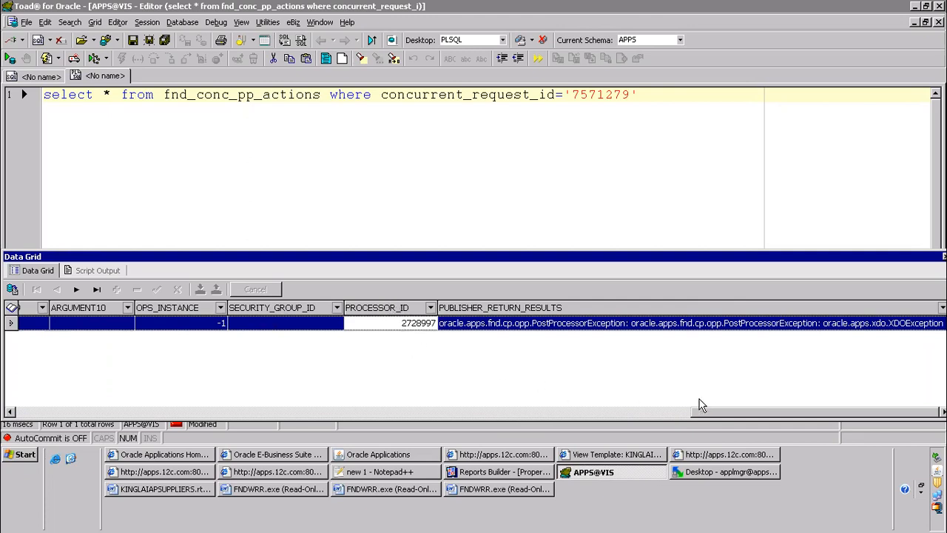
left_click_drag(724, 414, 54, 411)
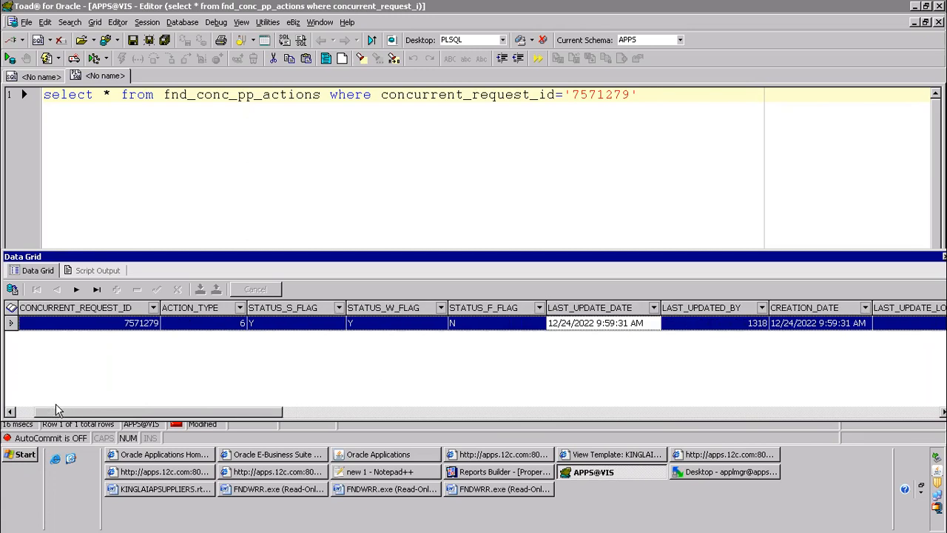
left_click(397, 412)
Alias fnd_conc_pp_actions as fcp in the query and add the table fnd_concurrent_requests with the alias fcr
left_click(323, 95)
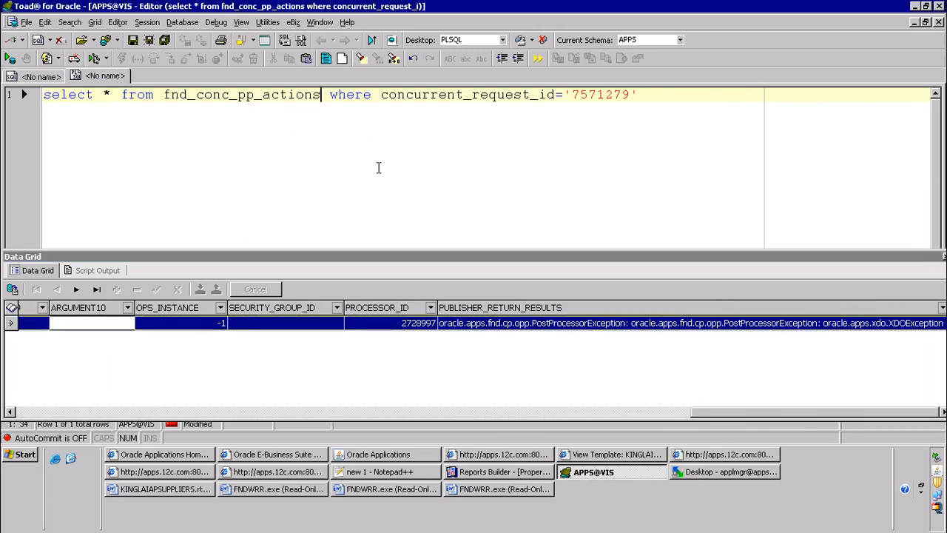
type("f")
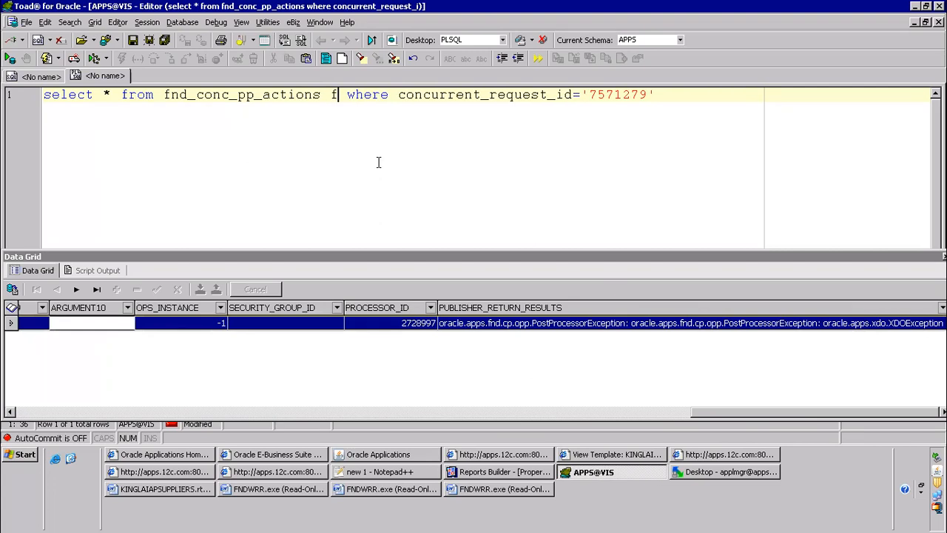
type("cc")
key("BackSpace")
type("p,fnd_concurrent")
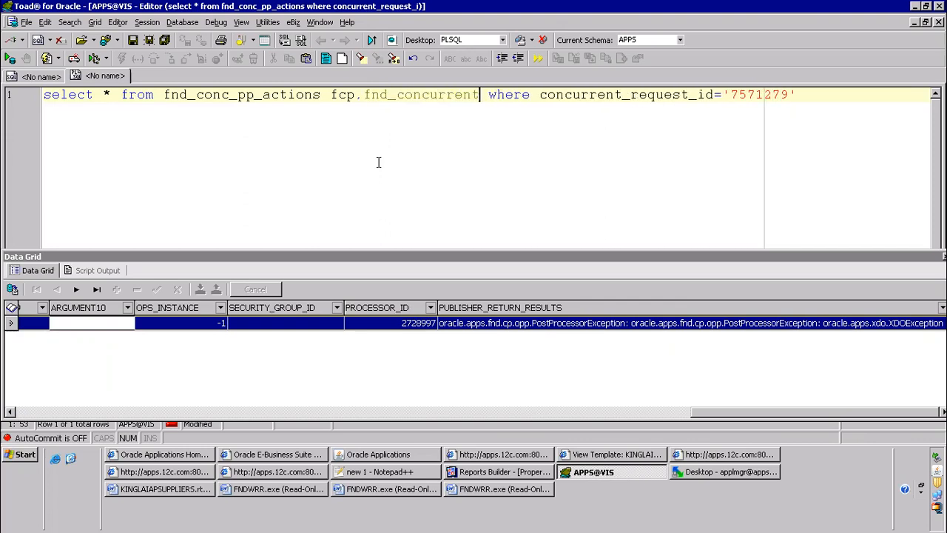
type("_requests")
type("  where concur")
key("BackSpace")
key("BackSpace")
key("BackSpace")
type("fcr")
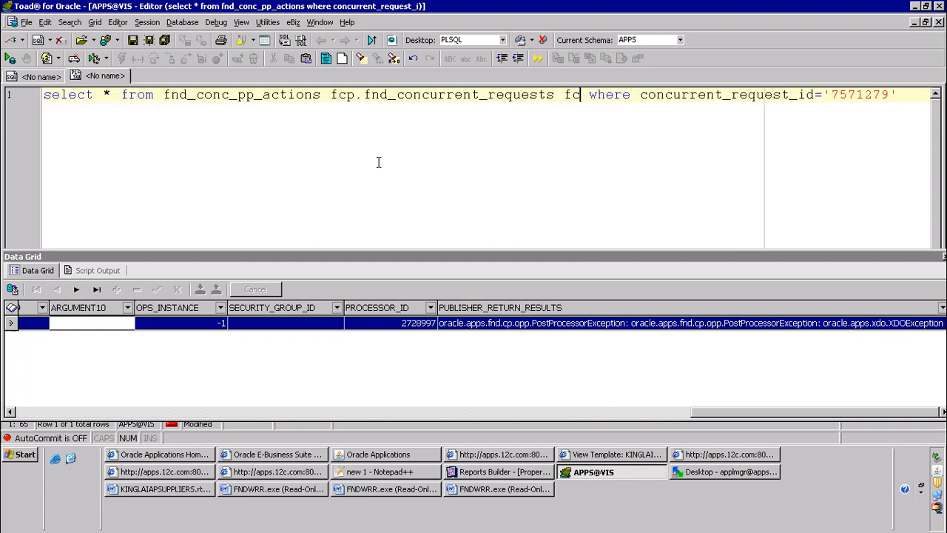
Put the where clause on its own line, add the join condition fcp.PROCESSOR_ID=fcr.ORACLE_PROCESS_ID, and run the query
key("Return")
key("End")
key("Return")
type("and")
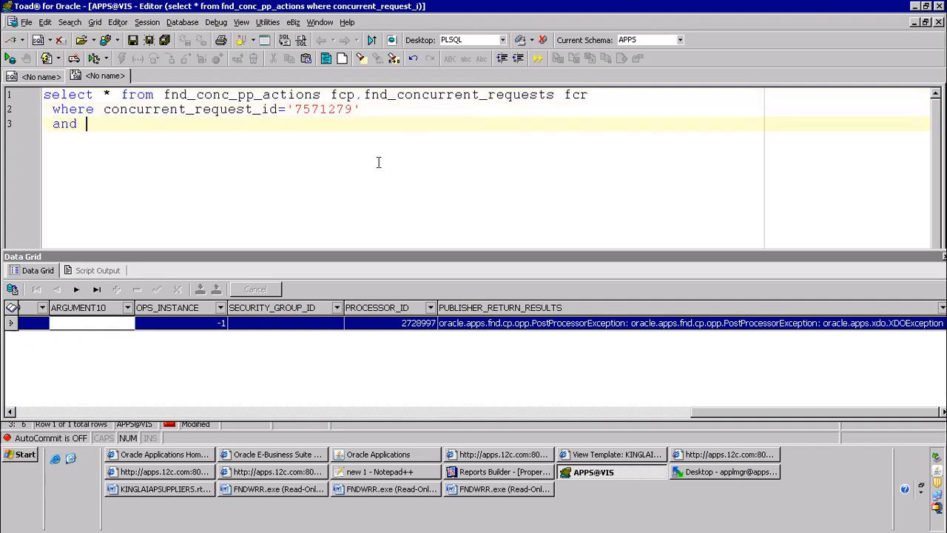
type(" fcp.proc")
key("Return")
type("=fcr.")
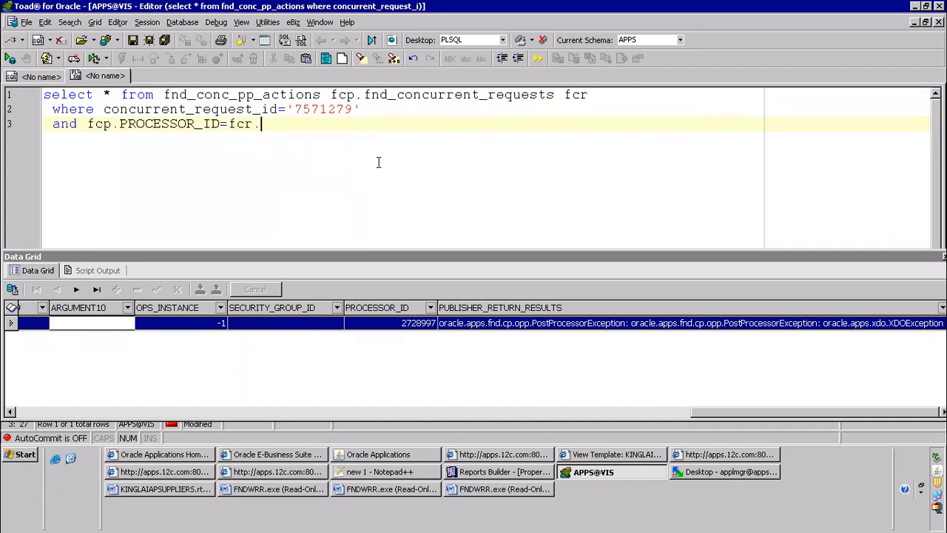
type("oracl")
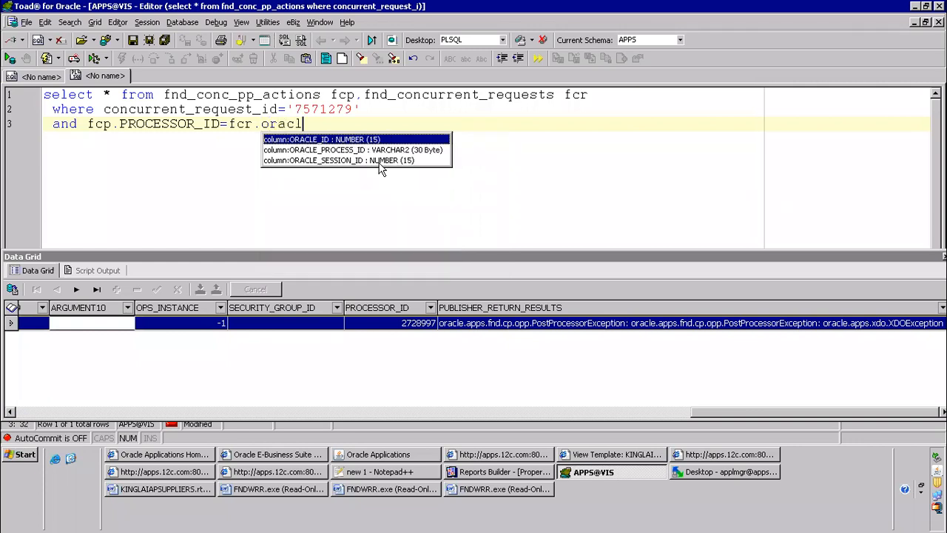
key("Down")
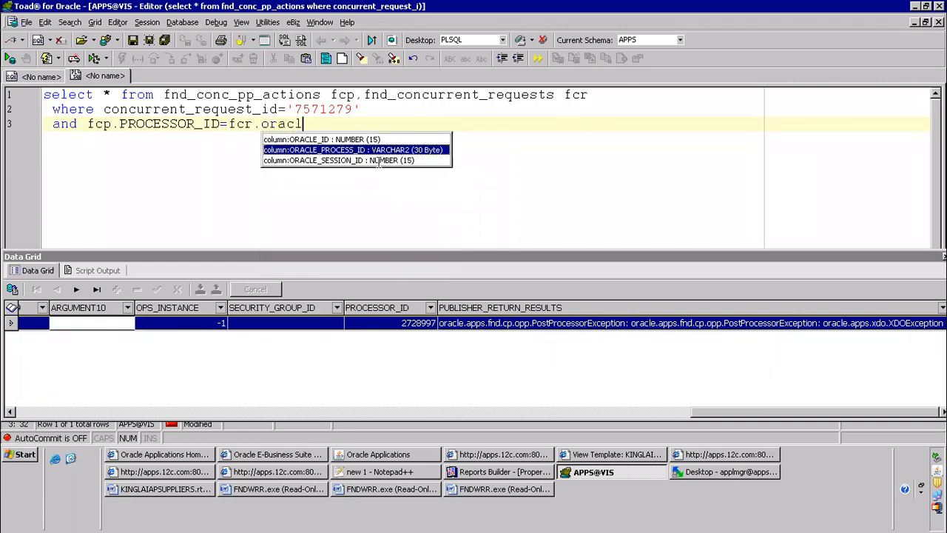
key("Return")
key("F9")
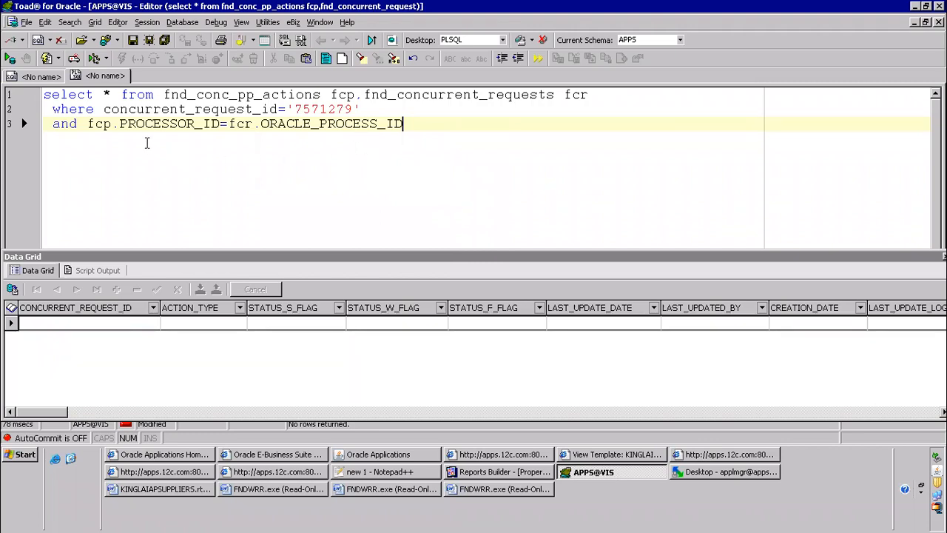
left_click(153, 126)
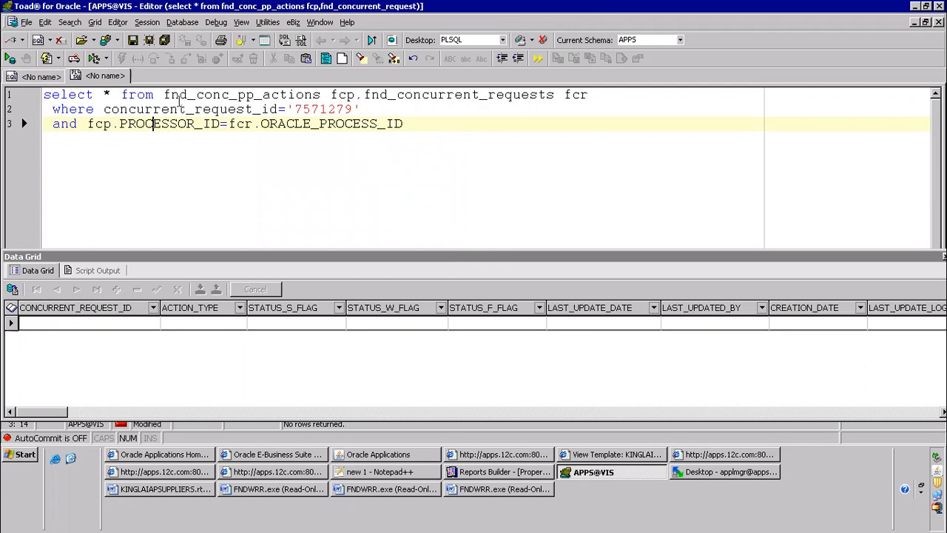
left_click_drag(162, 94, 562, 102)
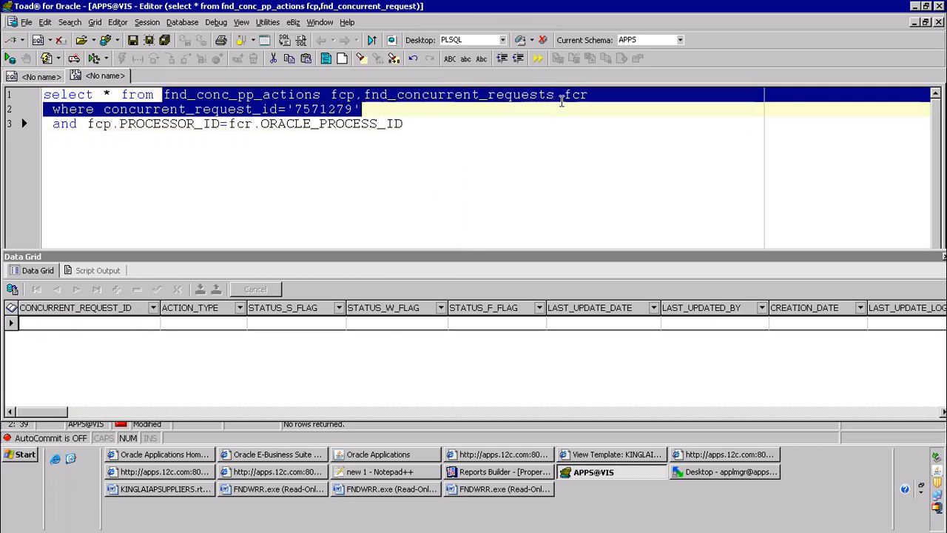
left_click(544, 107)
left_click(166, 94)
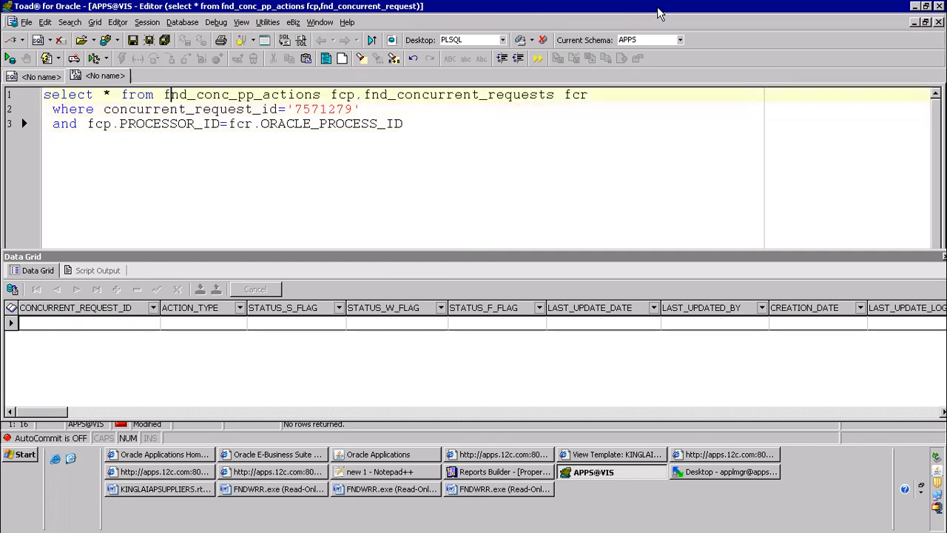
Leave the remote session and bring up the My Drive page of Google Drive in Chrome
left_click(612, 9)
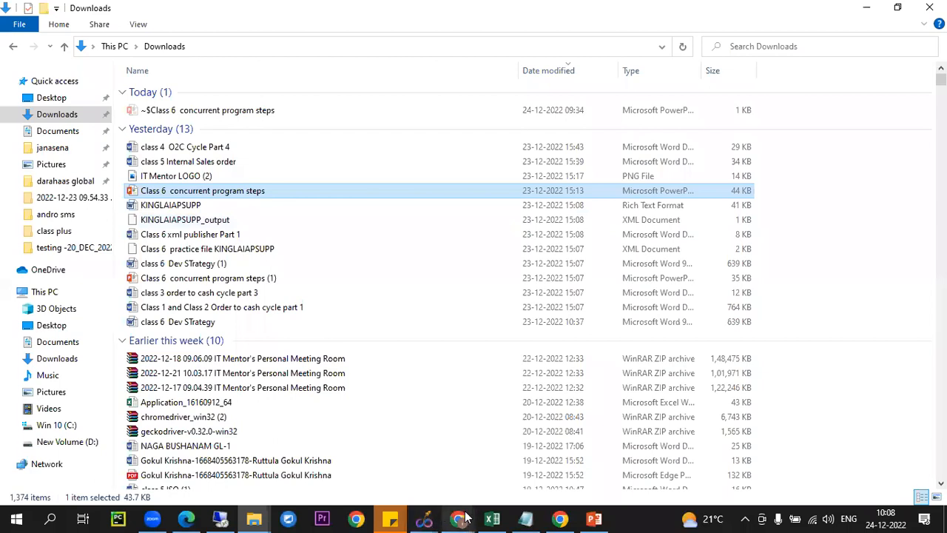
left_click(442, 516)
left_click(413, 466)
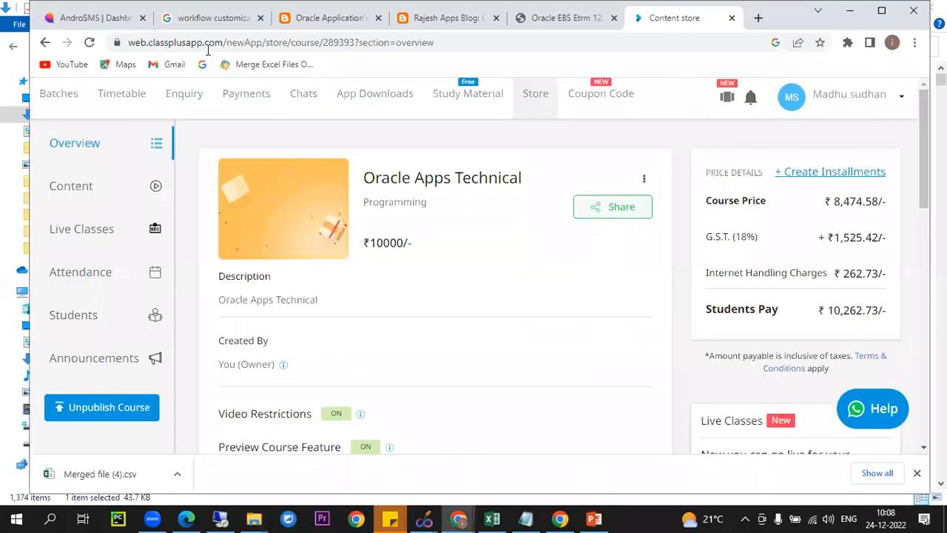
left_click(457, 517)
left_click(577, 449)
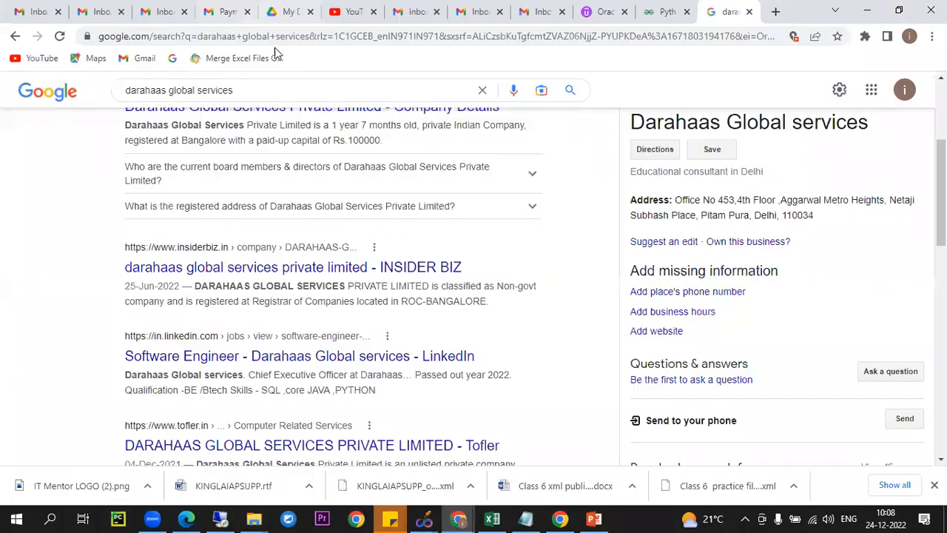
left_click(285, 11)
Search Google Drive for documents mentioning fnd_conc_pp_actions
left_click(362, 89)
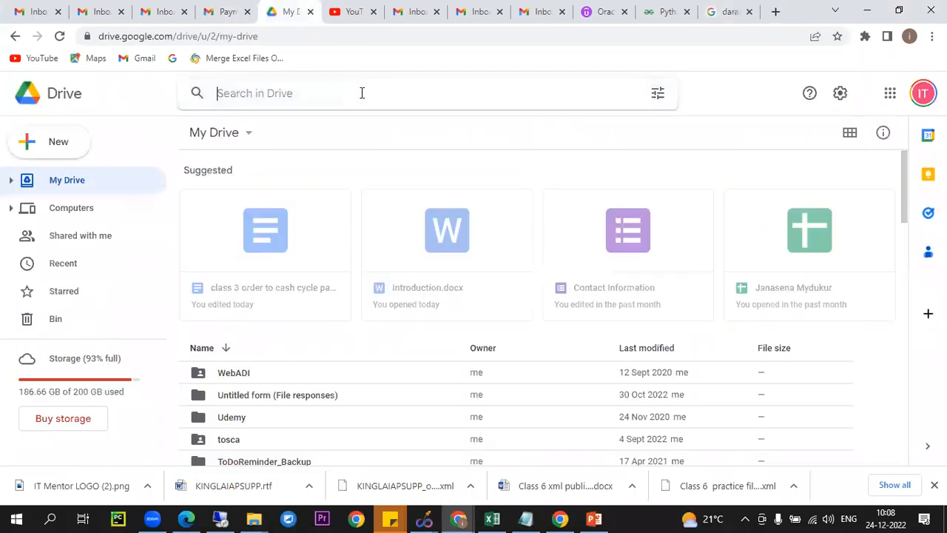
type("fnd")
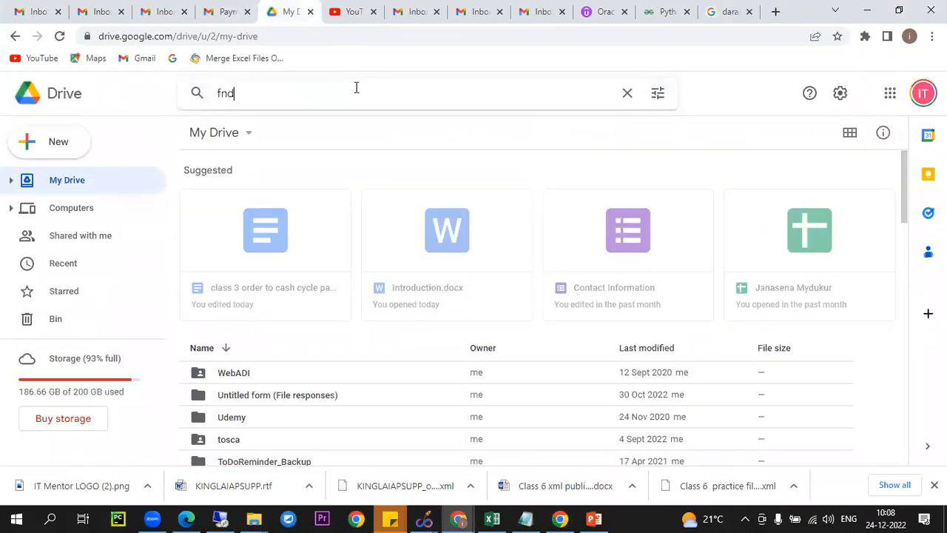
type("_conc")
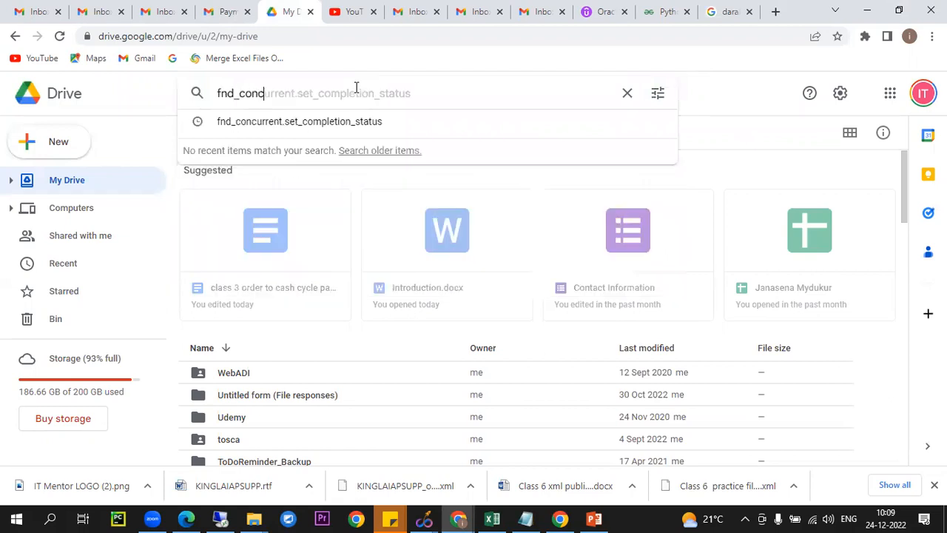
type("_")
type("pp_ction")
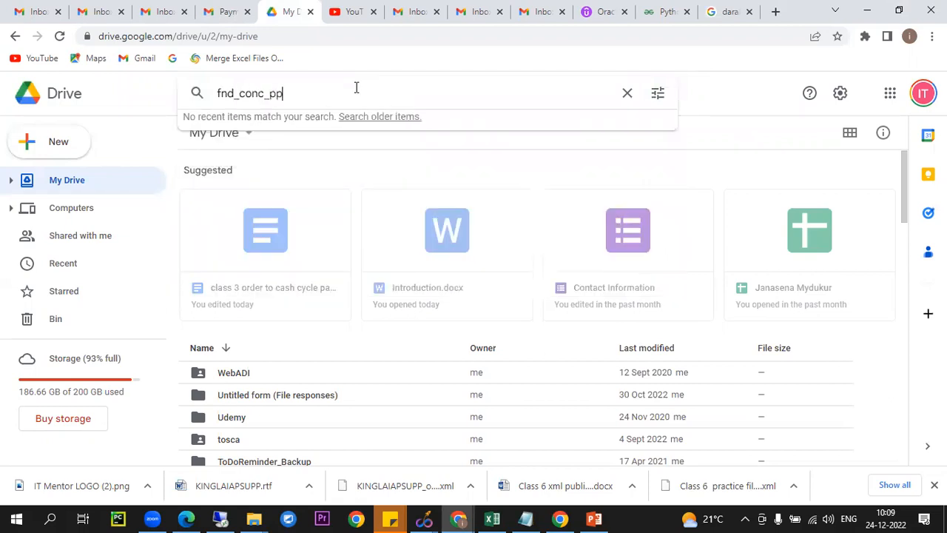
key("BackSpace")
key("BackSpace")
key("BackSpace")
type("tions")
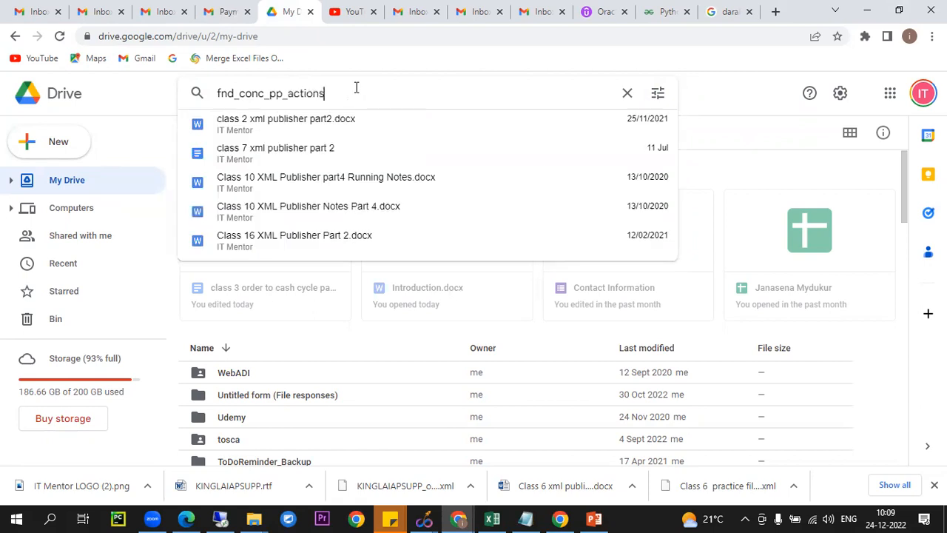
Open "class 2 xml publisher part2.docx" and look through it for the query under "Find out Layout issues in server"
left_click(331, 119)
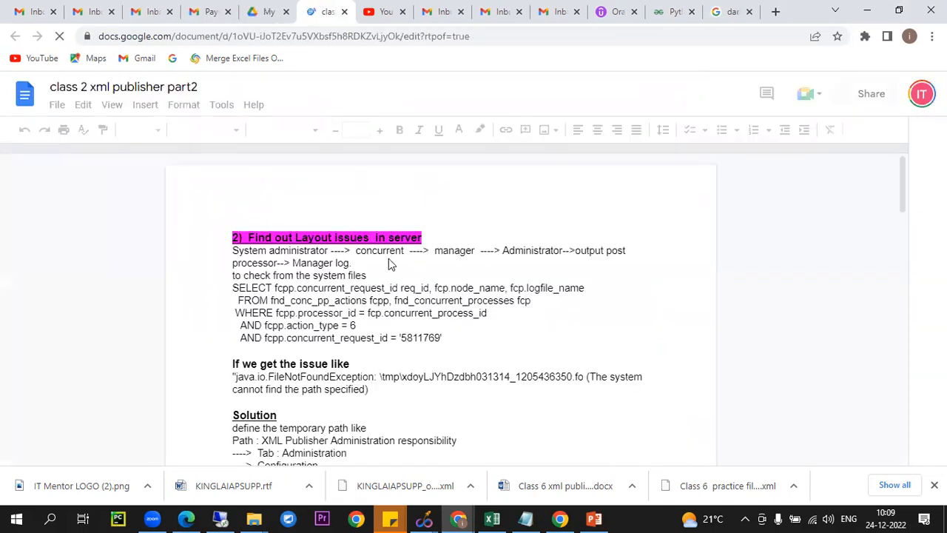
scroll(370, 273, "down", 6)
scroll(381, 281, "down", 5)
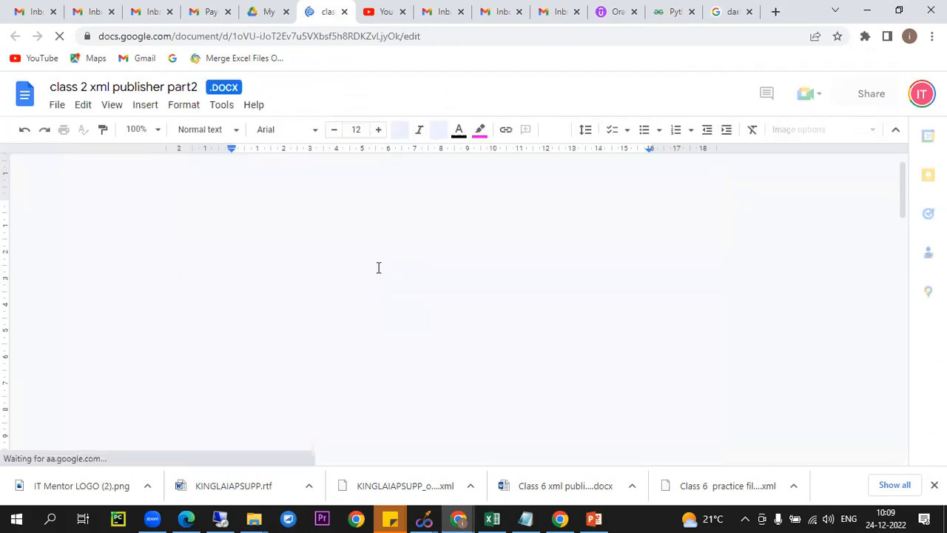
scroll(386, 276, "down", 8)
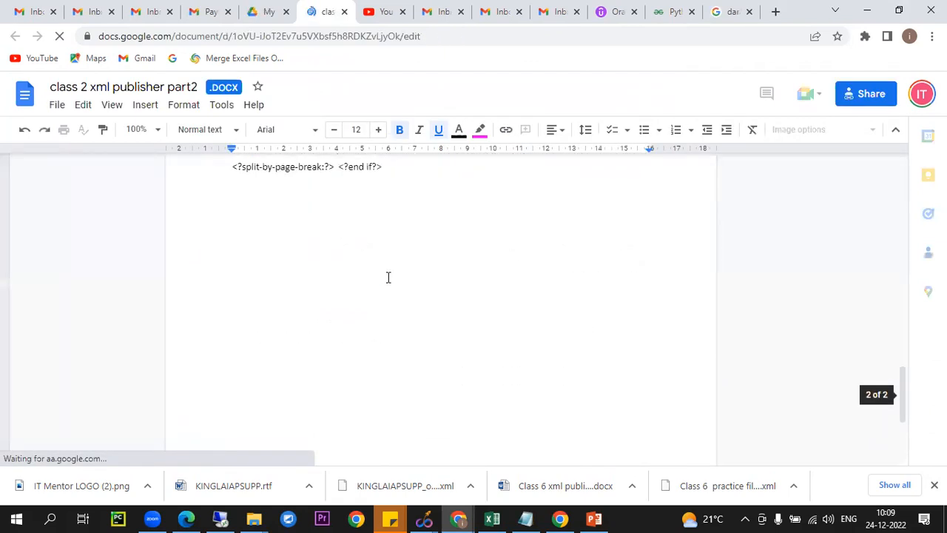
scroll(388, 278, "up", 12)
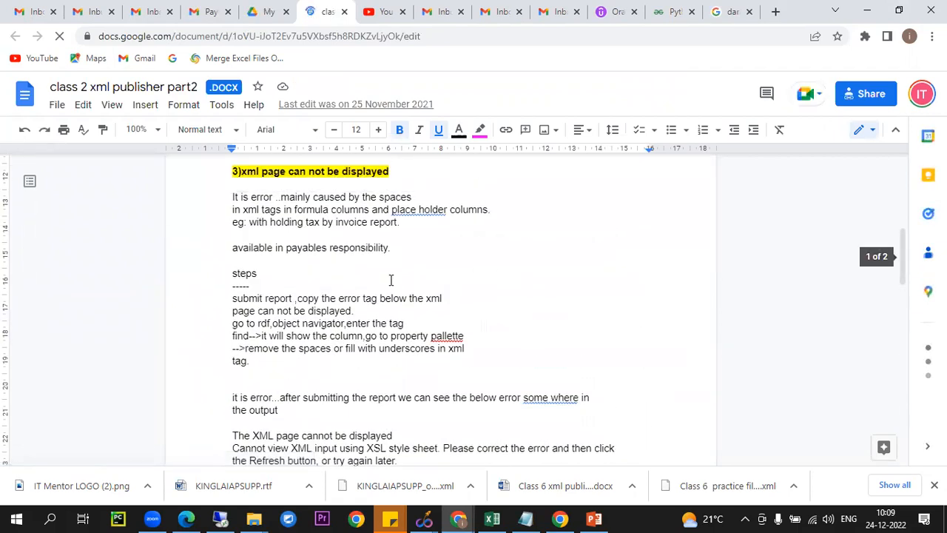
scroll(392, 285, "down", 4)
scroll(391, 279, "down", 6)
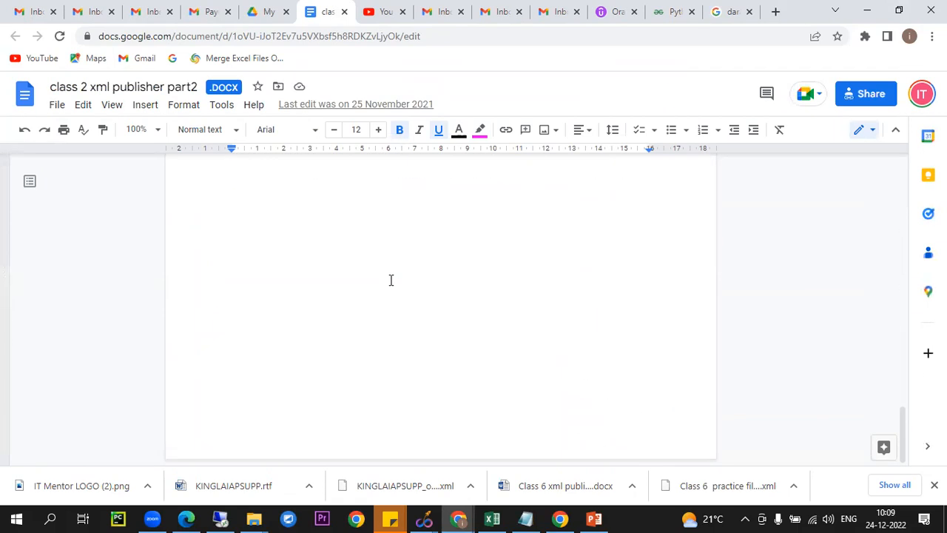
scroll(390, 280, "up", 15)
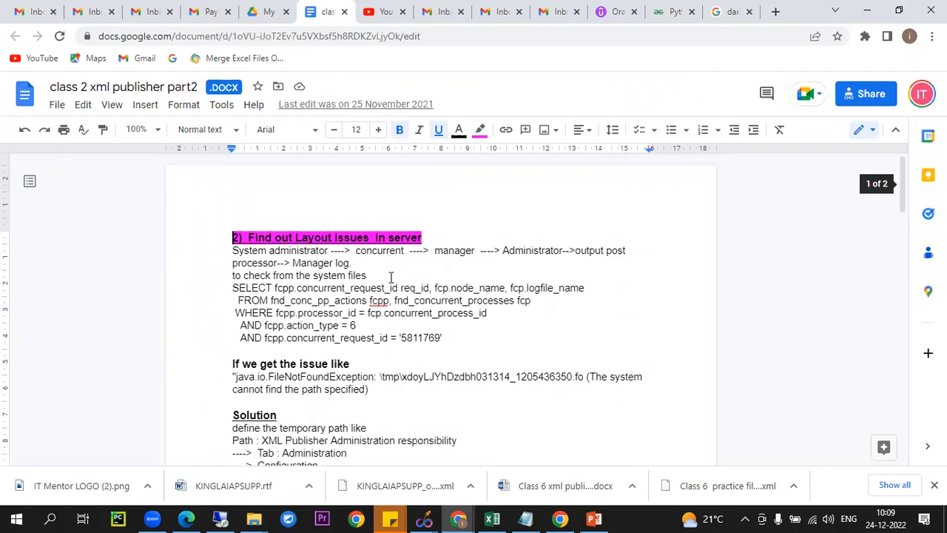
scroll(401, 293, "down", 1)
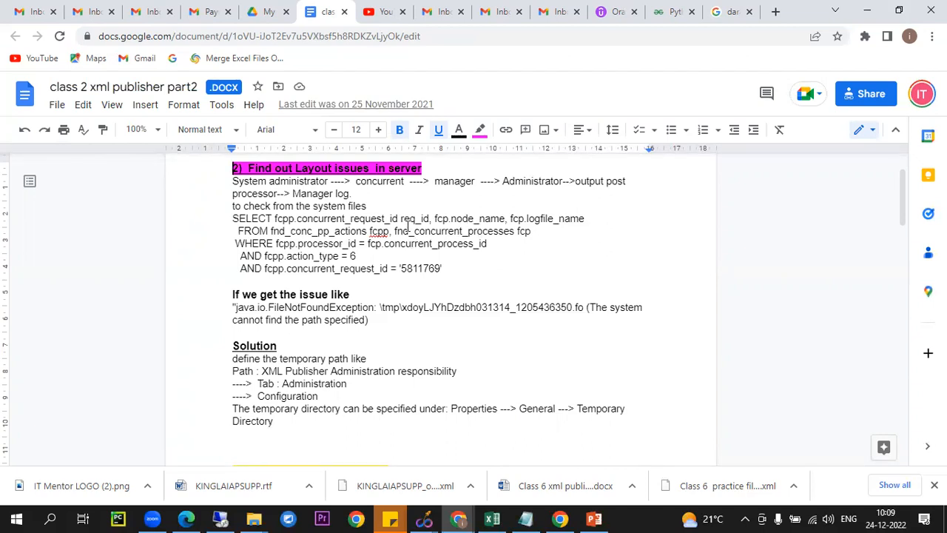
Copy the table name fnd_concurrent_processes from the notes, switch to Toad, and cut fnd_concurrent_requests in the query down to fnd_c
left_click_drag(408, 231, 512, 231)
left_click(225, 517)
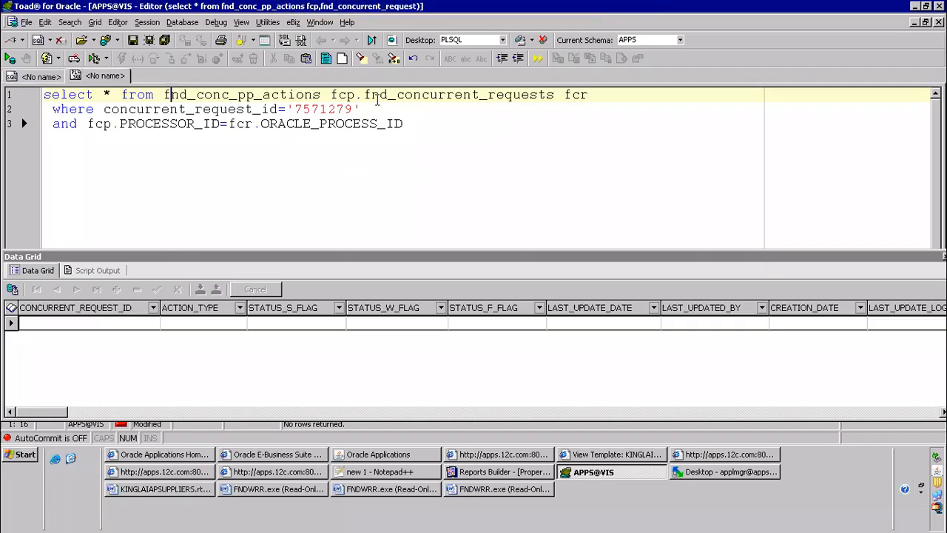
left_click_drag(404, 94, 556, 92)
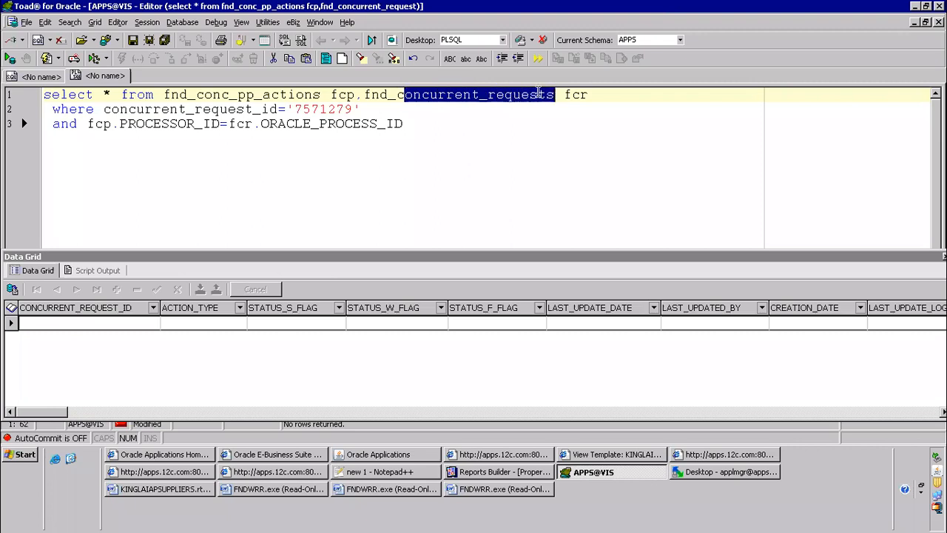
key("Delete")
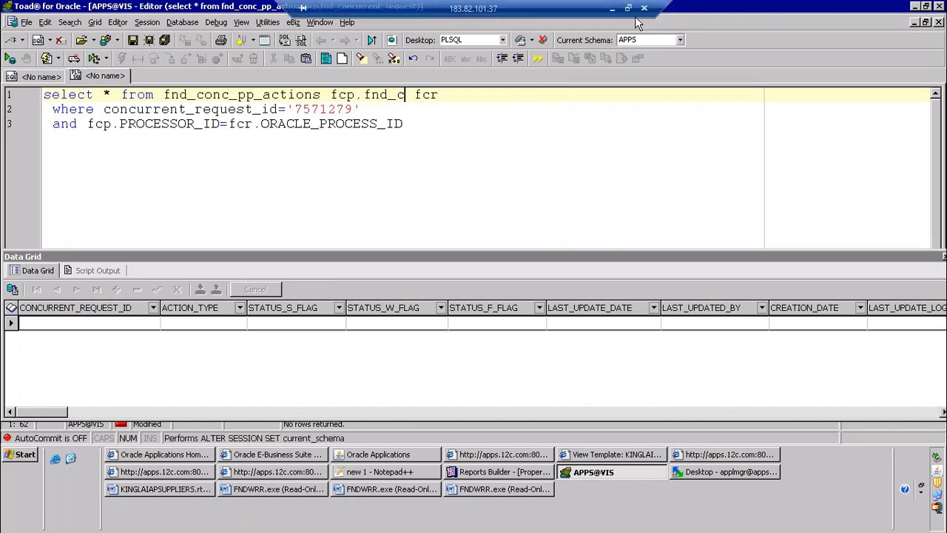
Copy the complete SELECT query on fnd_conc_pp_actions and fnd_concurrent_processes from the notes and paste it below the existing query in Toad
left_click(613, 9)
left_click(290, 243)
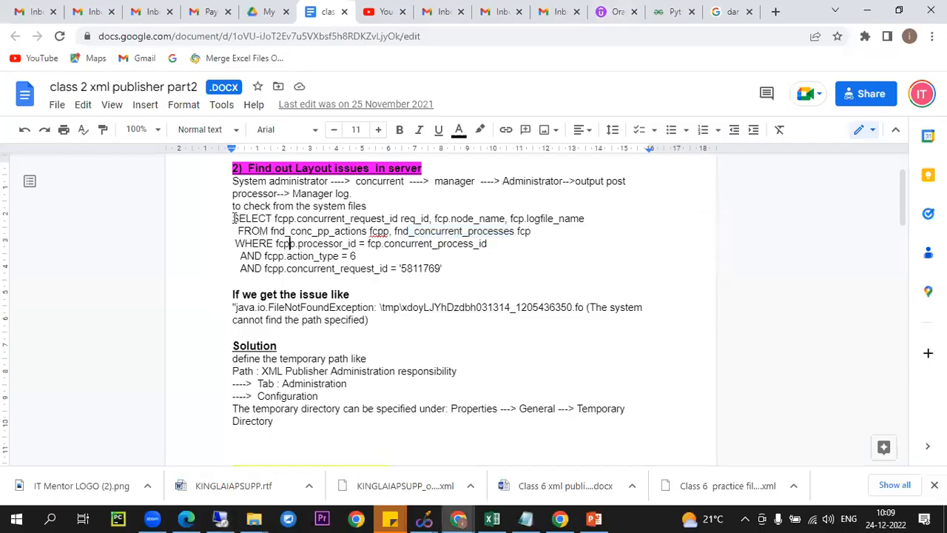
left_click_drag(234, 218, 472, 273)
key("ctrl+c")
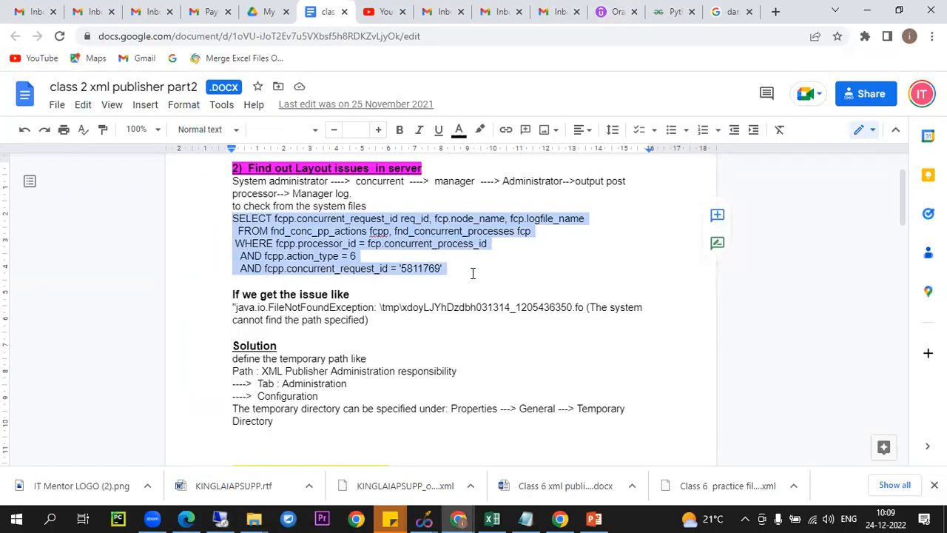
left_click(220, 519)
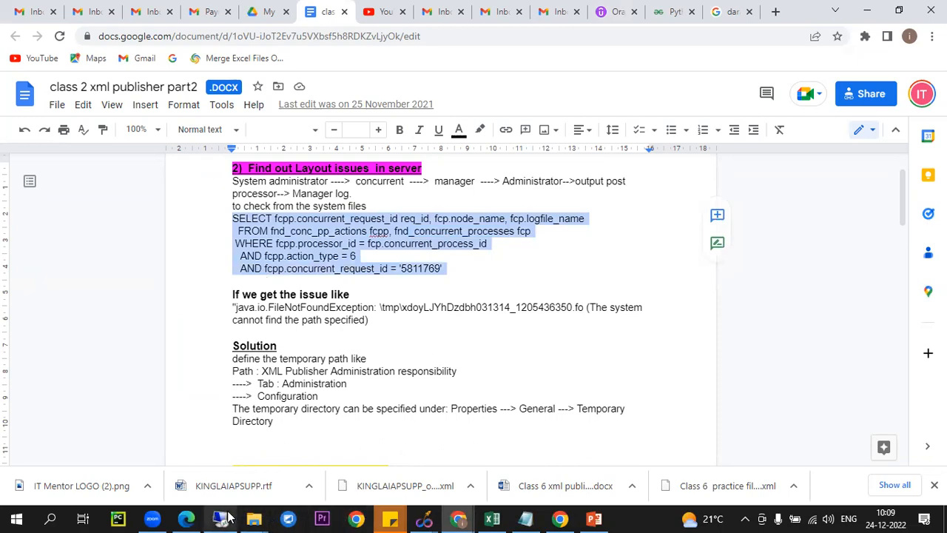
key("ctrl+End")
key("Return")
key("Return")
key("ctrl+v")
Set the pasted query's concurrent_request_id to 7571279, copied from the first query
left_click_drag(295, 109, 355, 105)
left_click_drag(352, 210, 413, 210)
type("7571279")
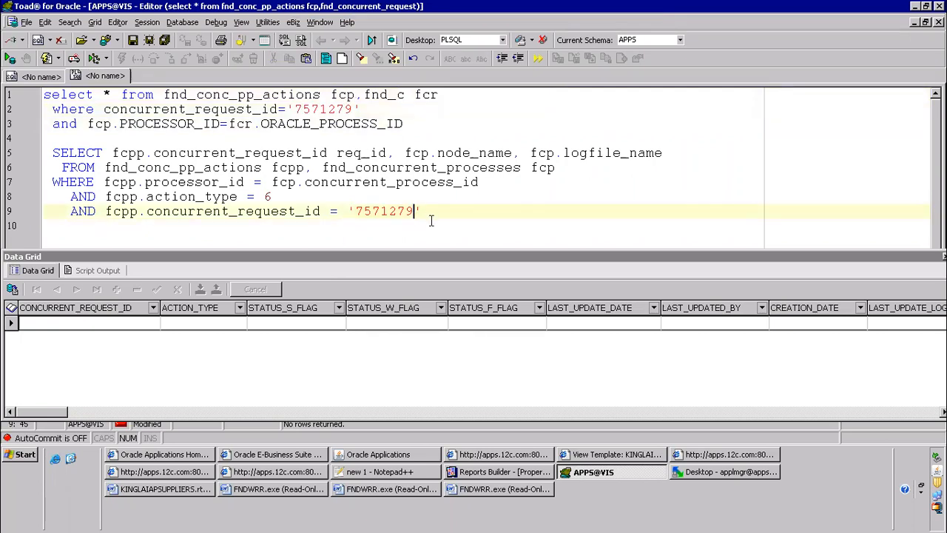
Comment out the fcpp.action_type = 6 condition in the pasted query and run it
left_click(57, 196)
type("--")
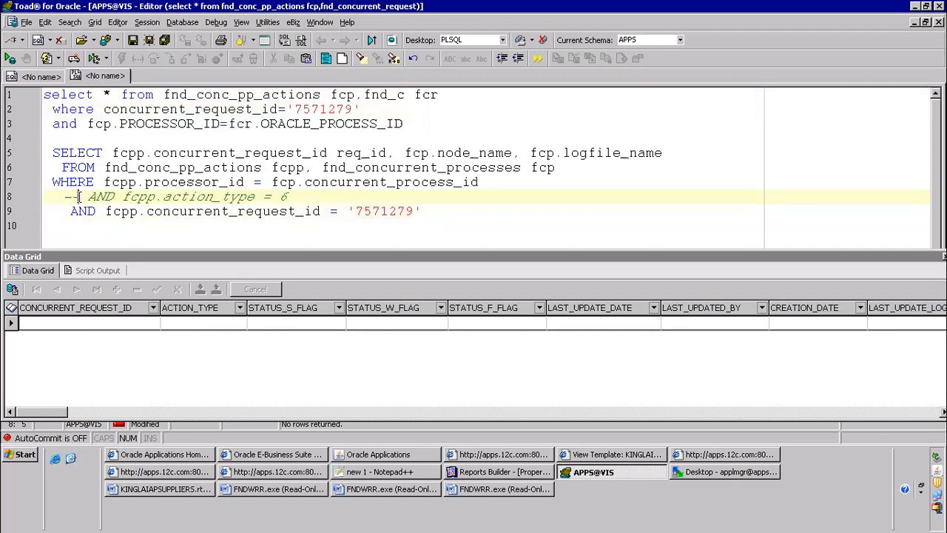
key("F9")
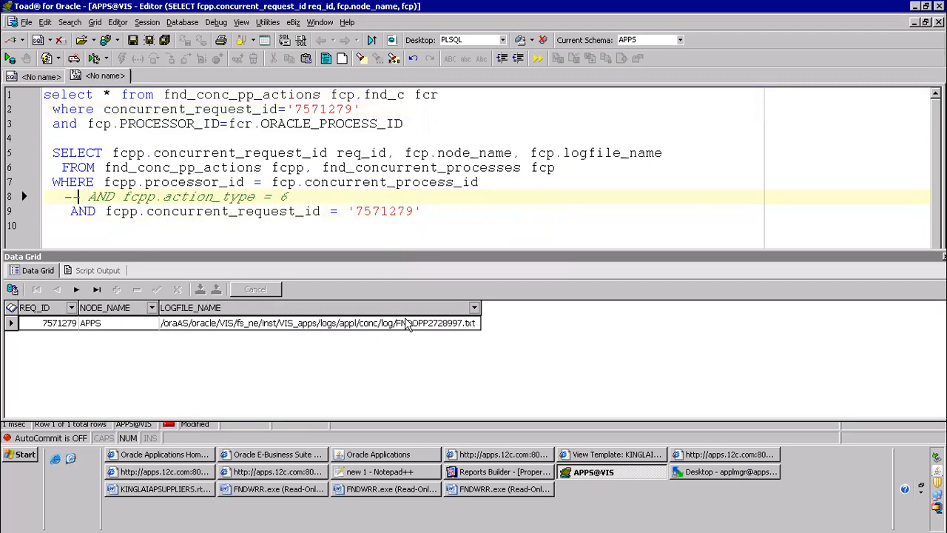
Copy the directory part of the LOGFILE_NAME result, up to /conc/log/ and without the file name
left_click(172, 328)
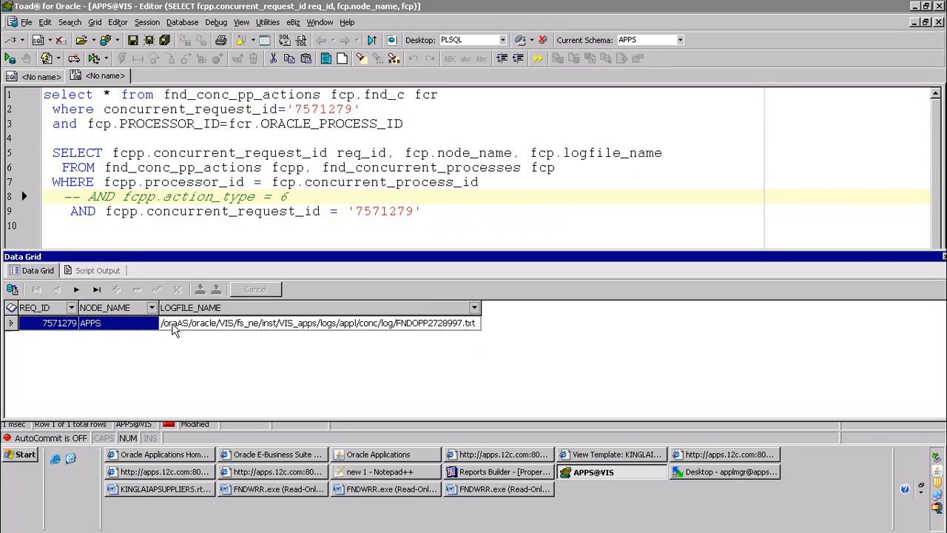
left_click(182, 330)
left_click(172, 324)
left_click_drag(160, 324, 395, 324)
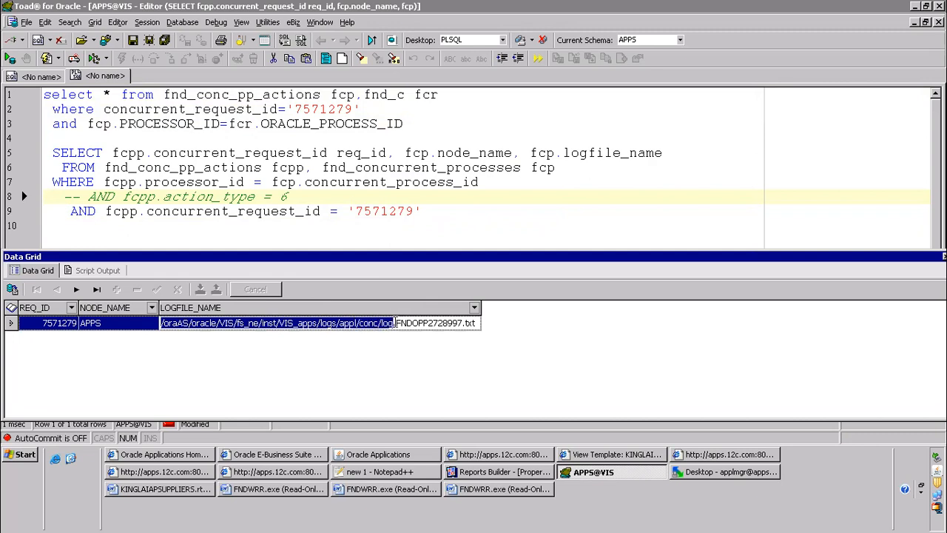
right_click(386, 325)
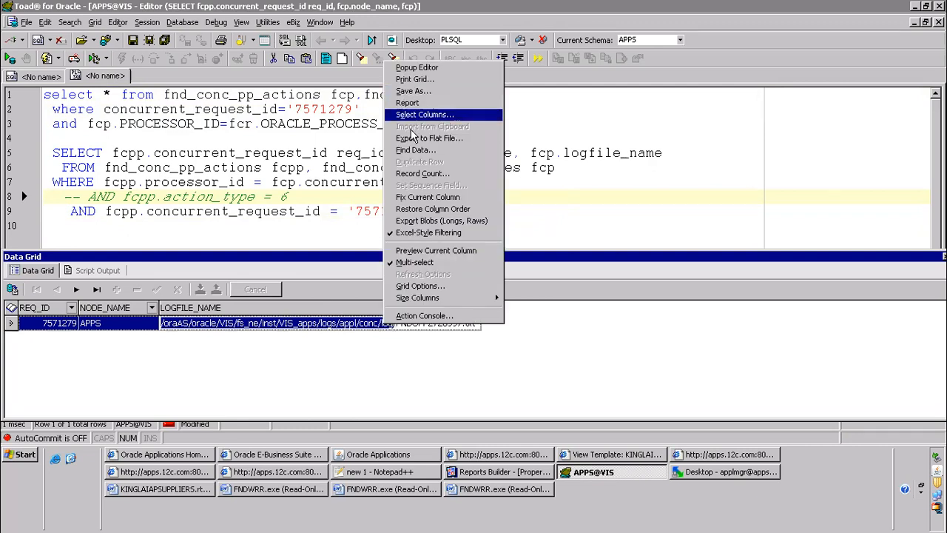
left_click(303, 324)
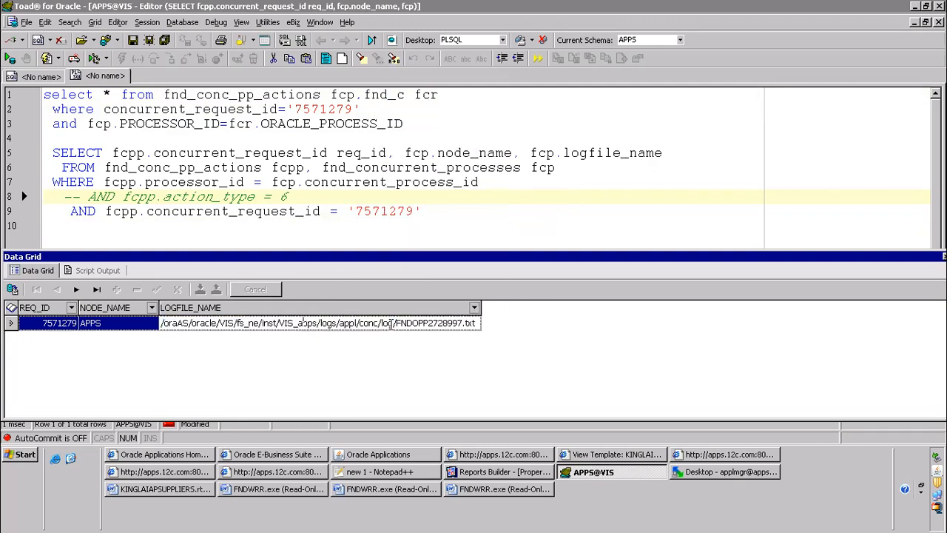
left_click_drag(397, 324, 161, 324)
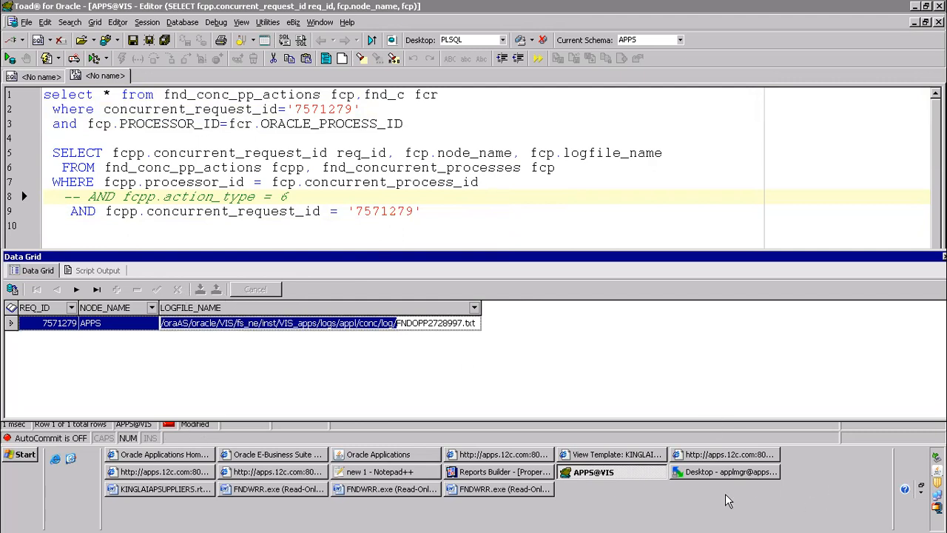
Switch to WinSCP and open the remote directory /oraAS/oracle/VIS/fs_ne/inst/VIS_apps/logs/appl/conc/log using the copied path
left_click(696, 472)
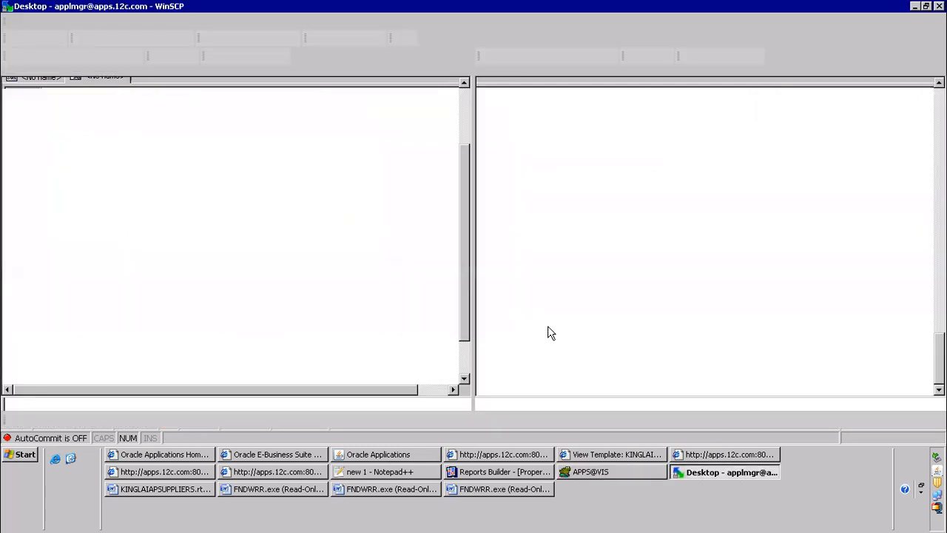
left_click(886, 221)
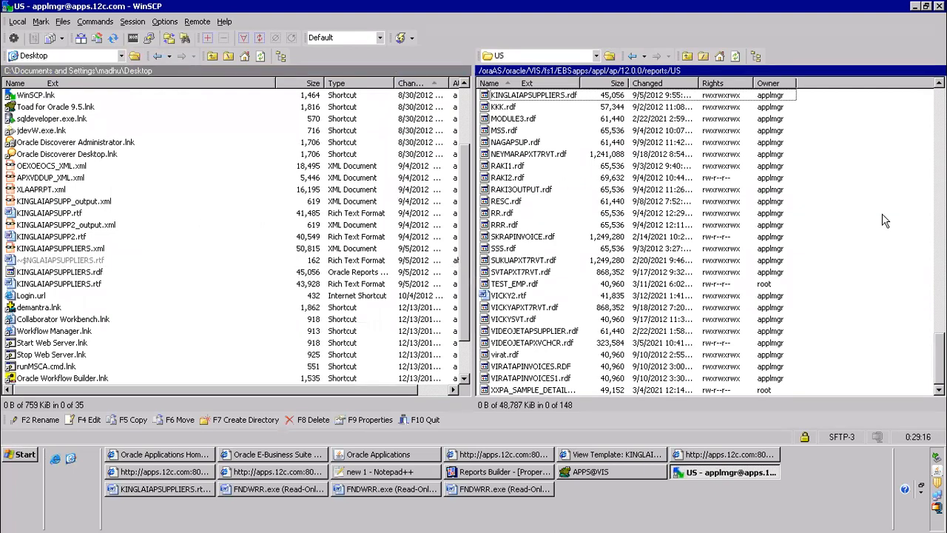
key("ctrl+o")
key("ctrl+v")
key("Return")
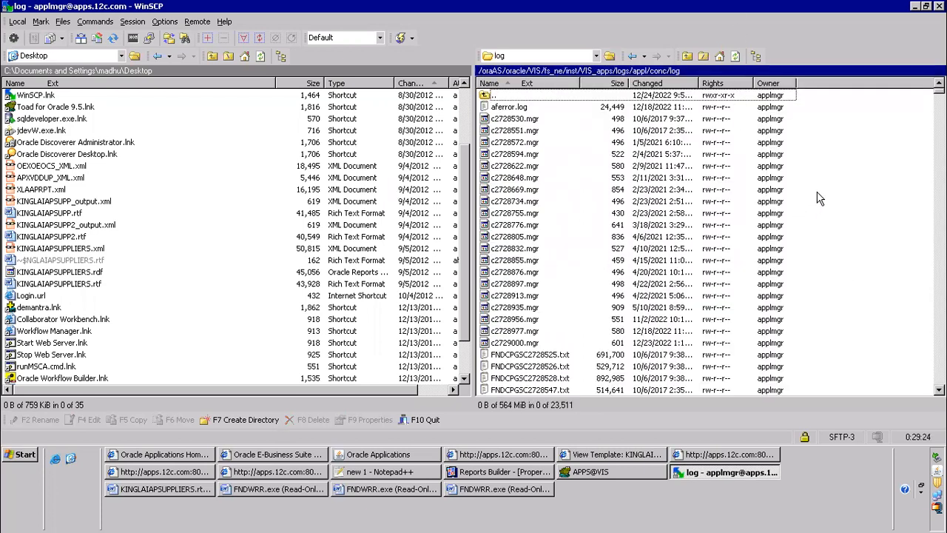
Recheck the log file's name in the Toad result and sort the remote log directory by changed date, newest first
key("alt+Tab")
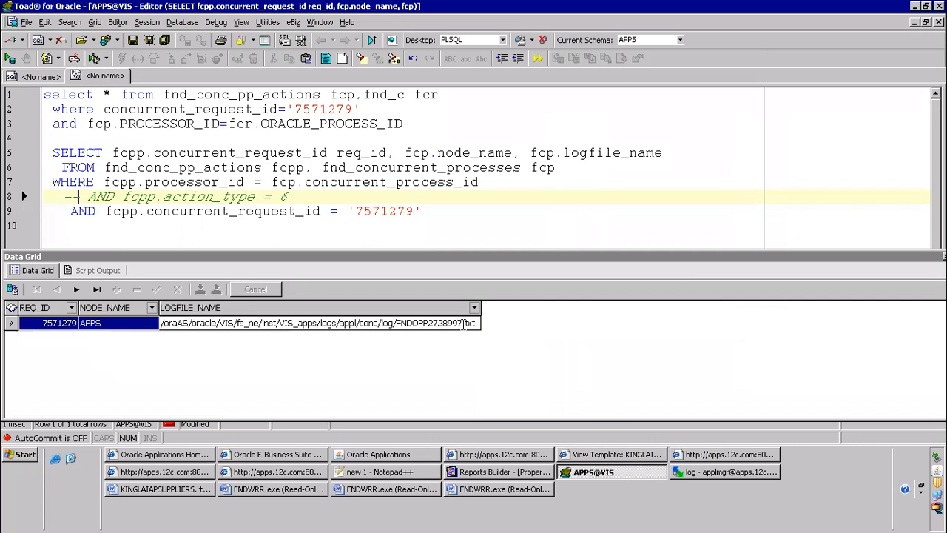
key("alt+Tab")
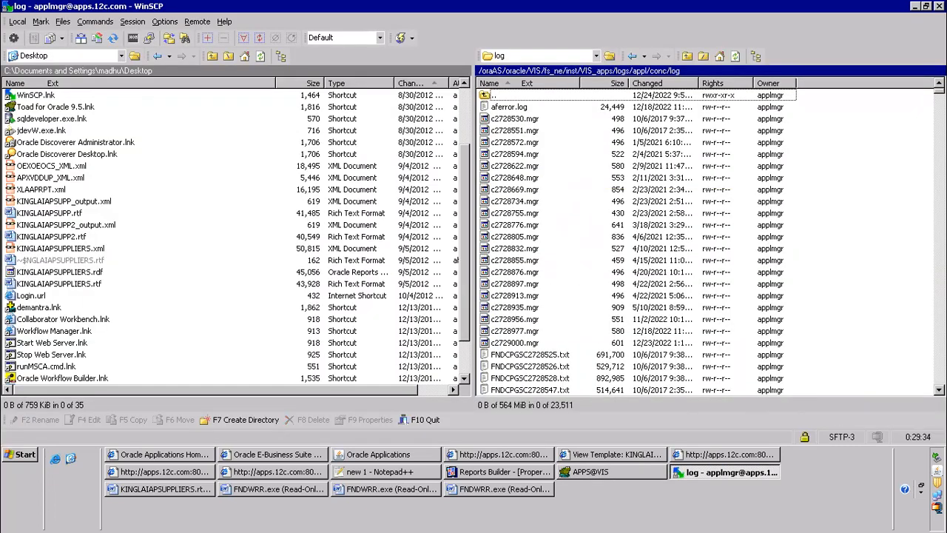
scroll(638, 242, "down", 3)
scroll(638, 241, "down", 2)
scroll(857, 289, "down", 7)
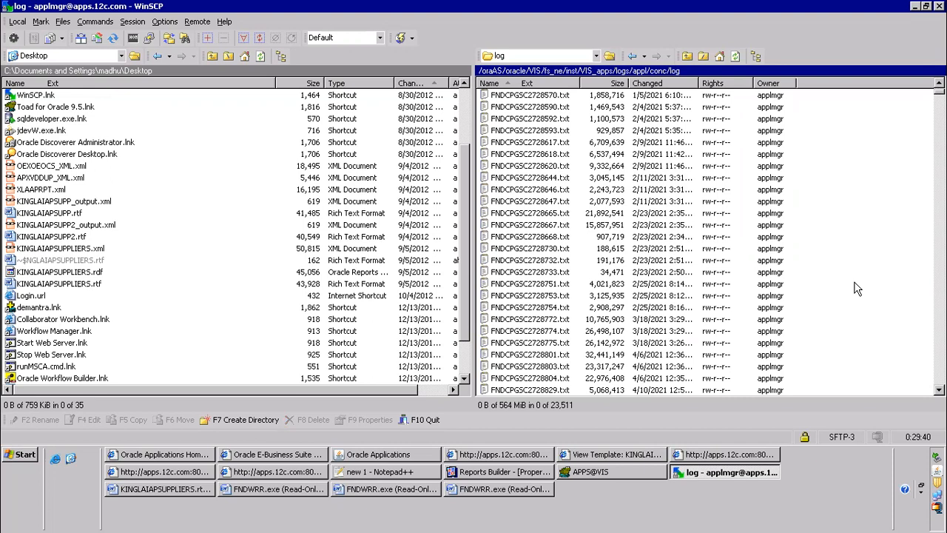
left_click(647, 83)
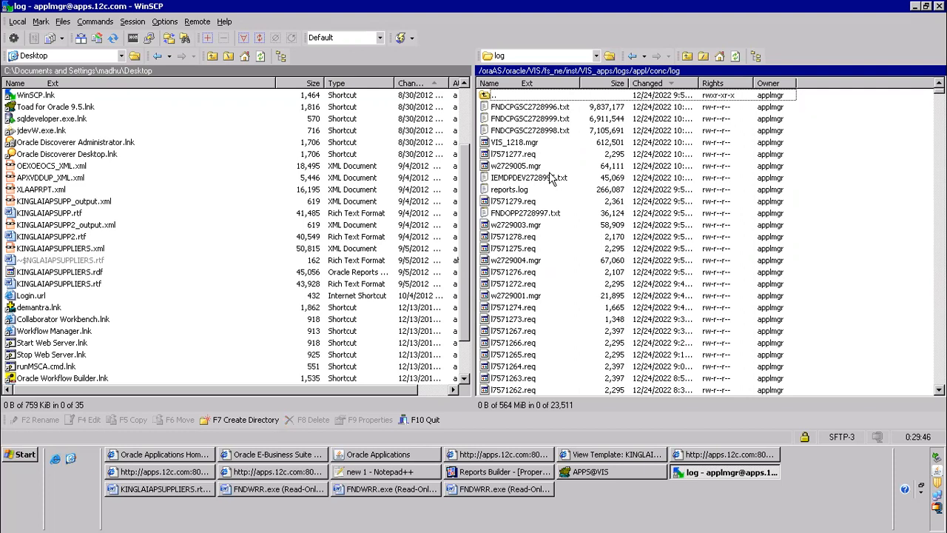
Open FNDOPP2728997.txt from the remote log directory and maximize its Notepad window
left_click(549, 213)
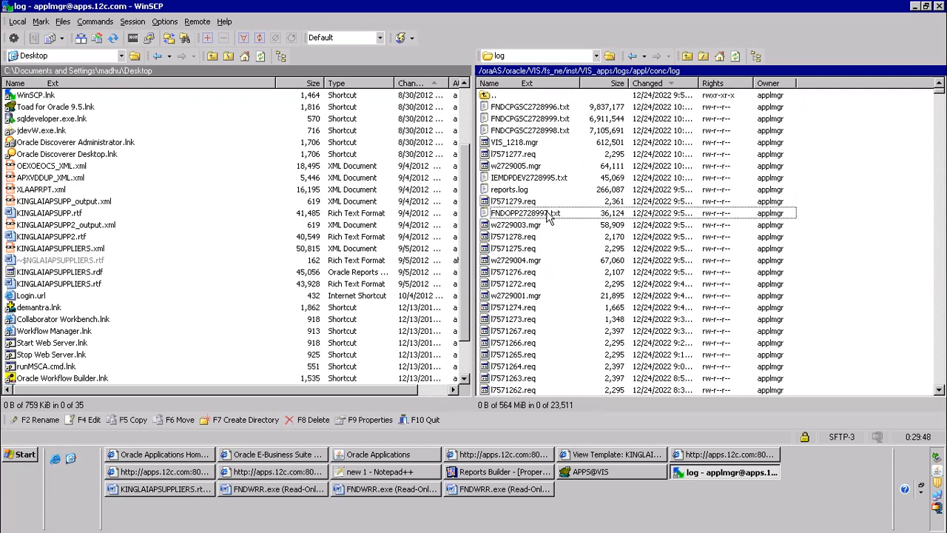
right_click(552, 214)
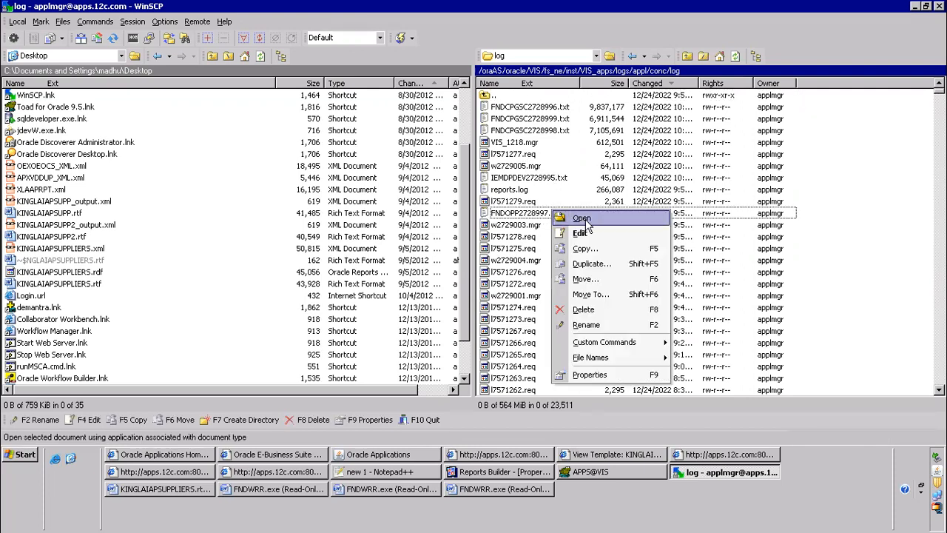
left_click(583, 219)
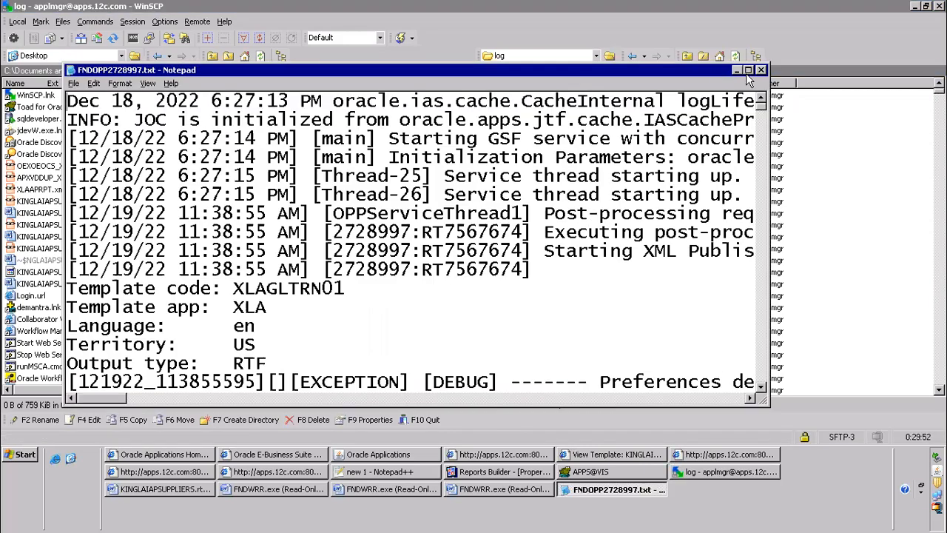
left_click(747, 71)
mouse_move(939, 46)
left_mouse_down()
mouse_move(939, 363)
mouse_move(939, 46)
left_mouse_up()
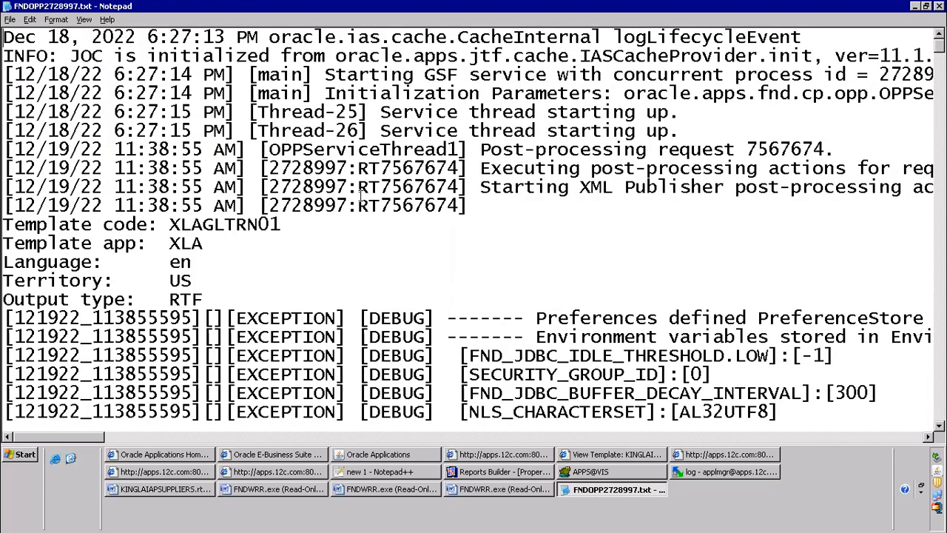
Switch to Oracle Applications, open the System Administrator's Administer Concurrent Managers form, and select Output Post Processor
left_click(403, 454)
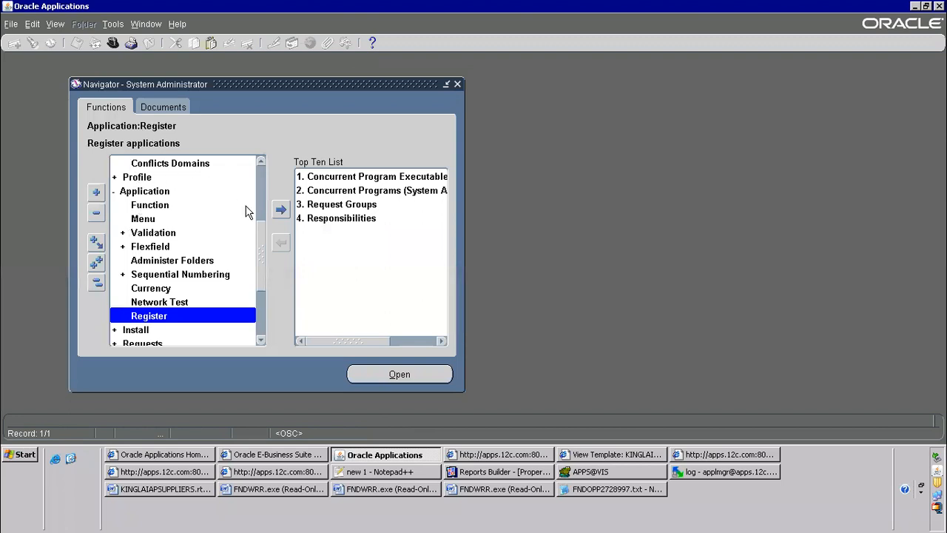
scroll(260, 260, "up", 5)
left_click(144, 178)
left_click(148, 219)
double_click(168, 233)
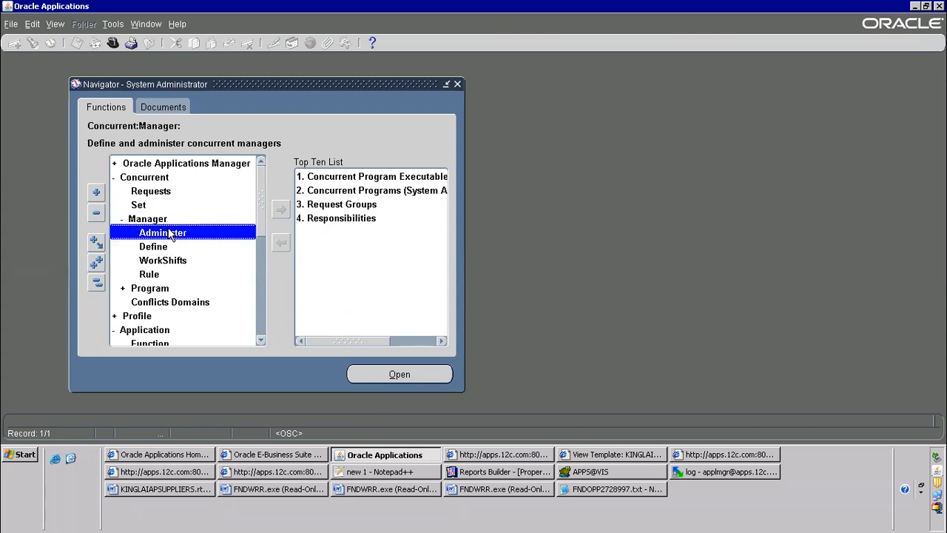
left_click(59, 191)
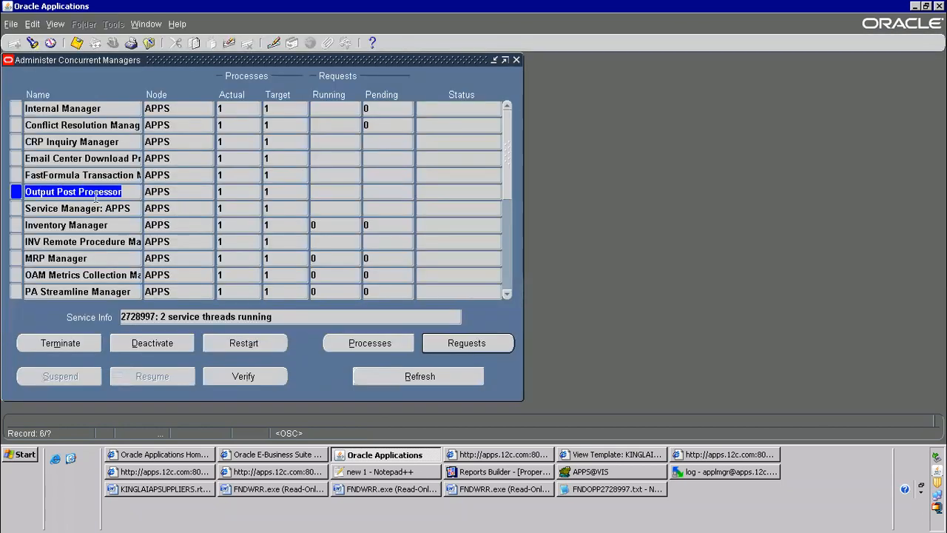
Open the Output Post Processor's concurrent processes and view the manager log of the active process
left_click(373, 343)
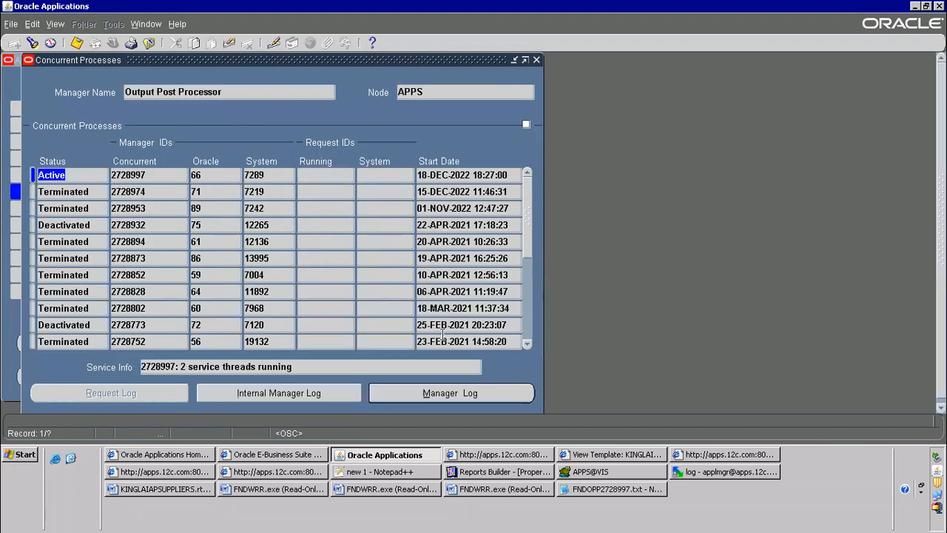
left_click(451, 393)
left_click_drag(789, 105, 766, 162)
Compare the log file name in the Toad query result with the active Output Post Processor process in Oracle Applications
left_click(702, 471)
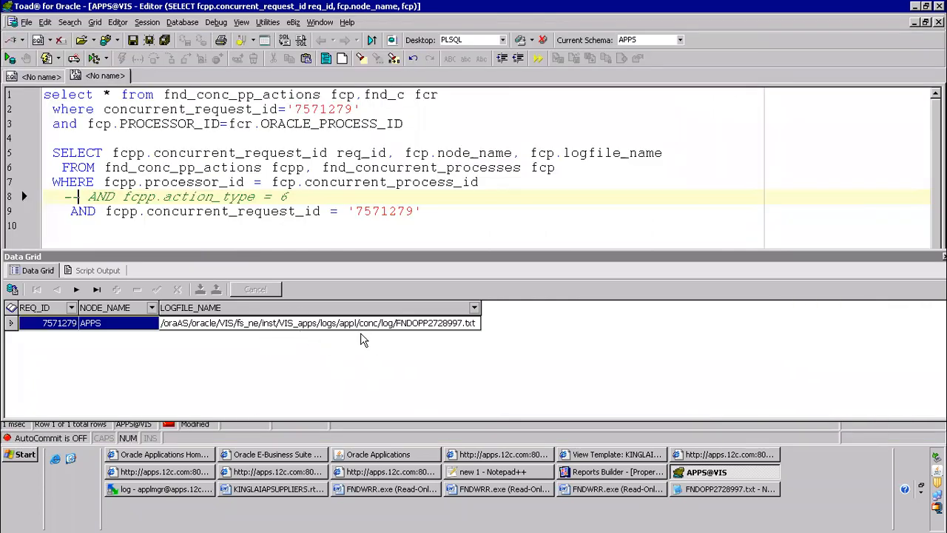
left_click(382, 456)
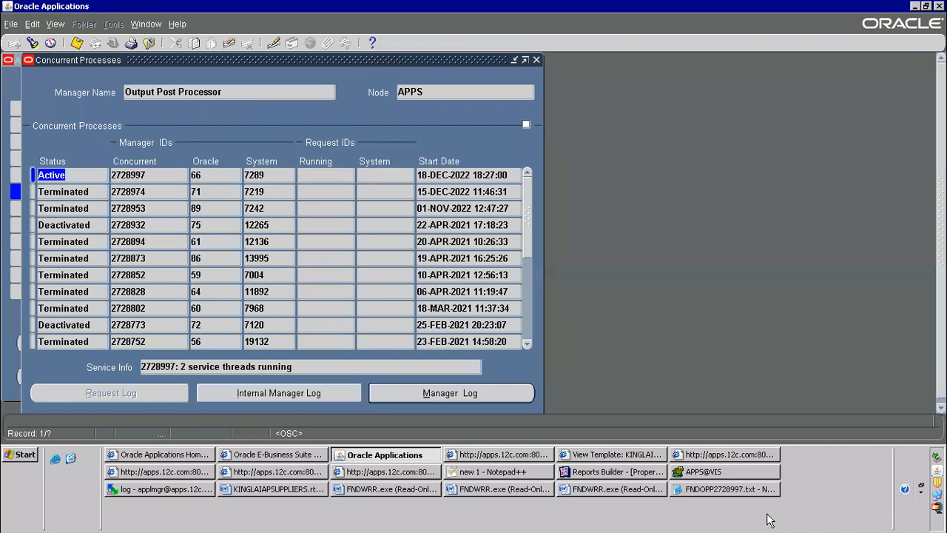
left_click(689, 472)
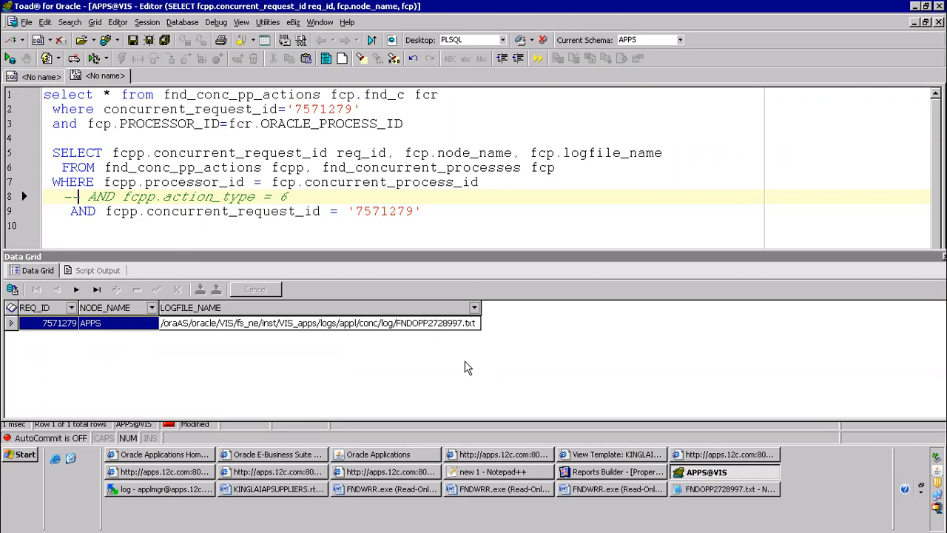
left_click(412, 456)
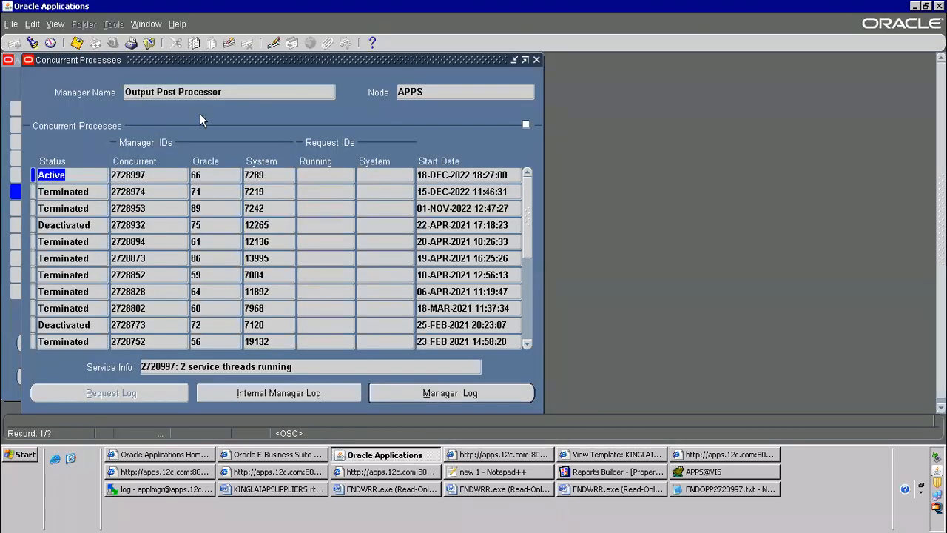
left_click(729, 476)
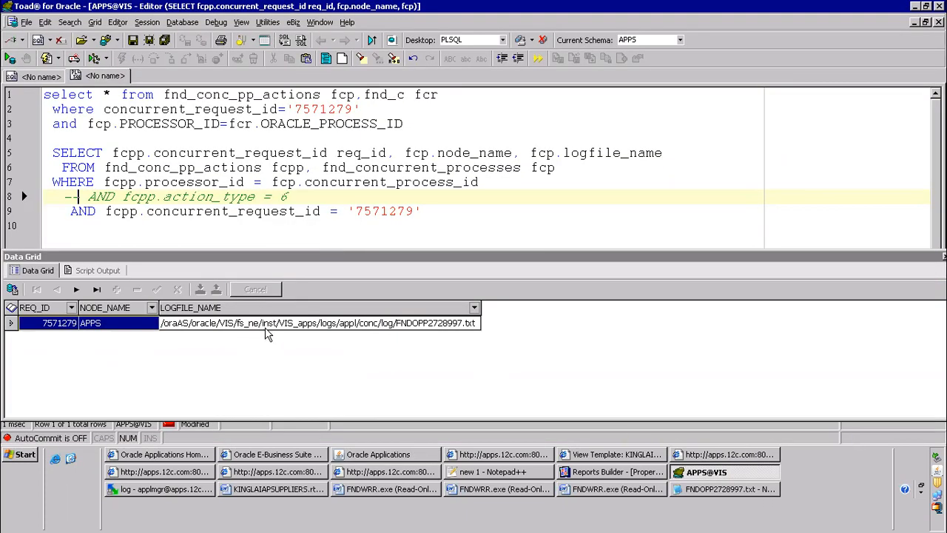
Switch to WinSCP, open FNDOPP2728997.txt from the remote log directory, and search it for "king"
left_click(175, 492)
double_click(520, 215)
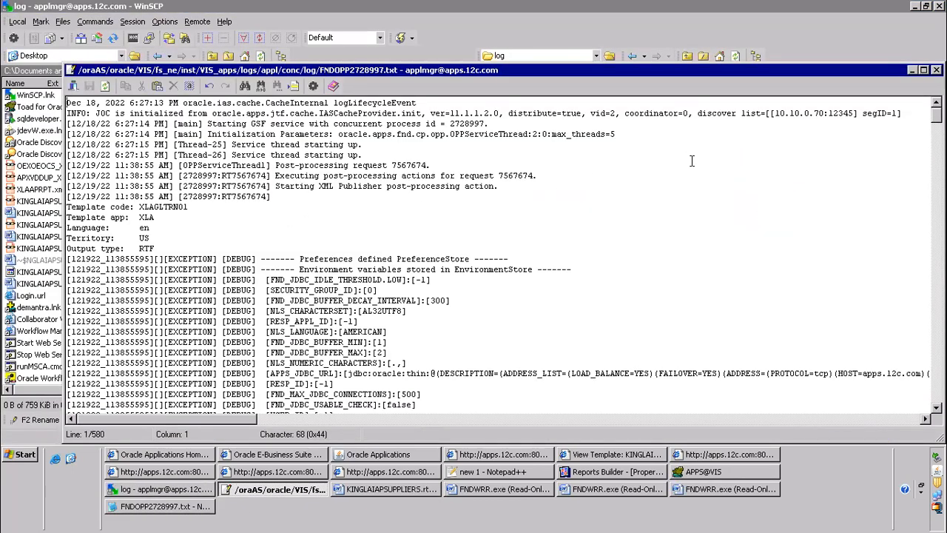
key("ctrl+f")
type("king")
key("Return")
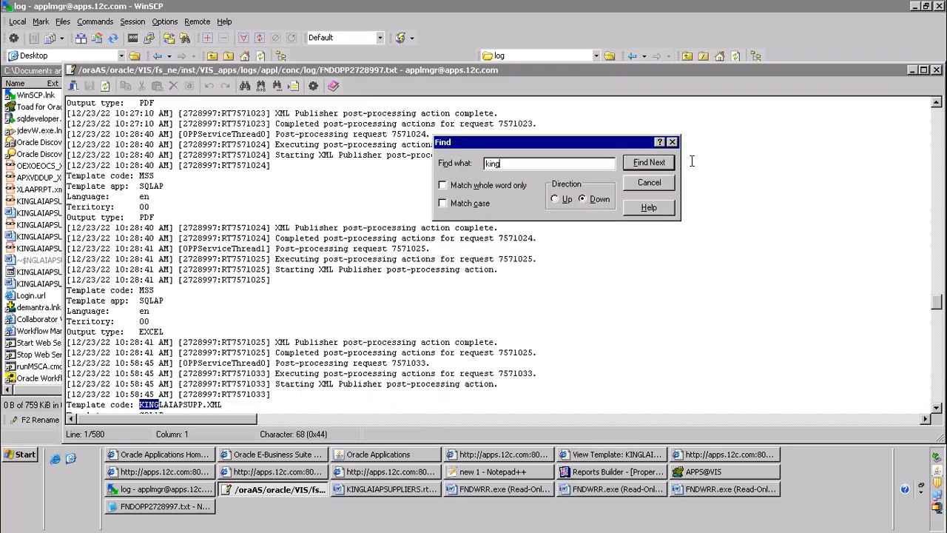
left_click(643, 188)
Examine the log entries for request 7571279 and highlight the "Caused by" line of its exception
scroll(141, 304, "down", 15)
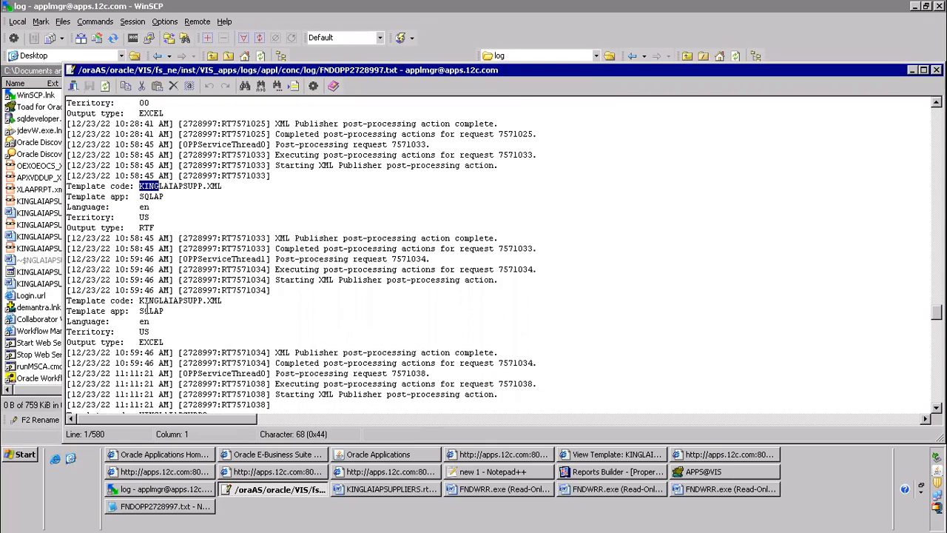
scroll(141, 302, "down", 20)
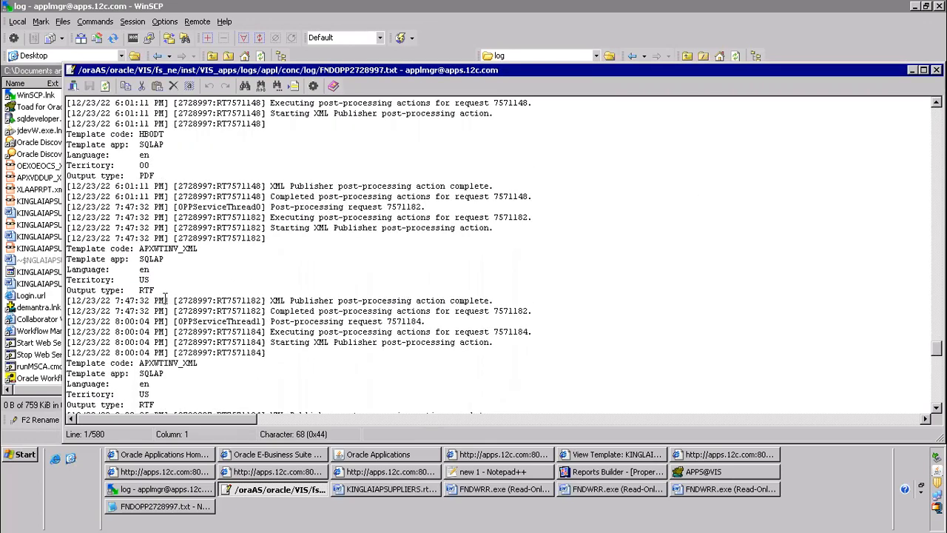
scroll(165, 299, "down", 10)
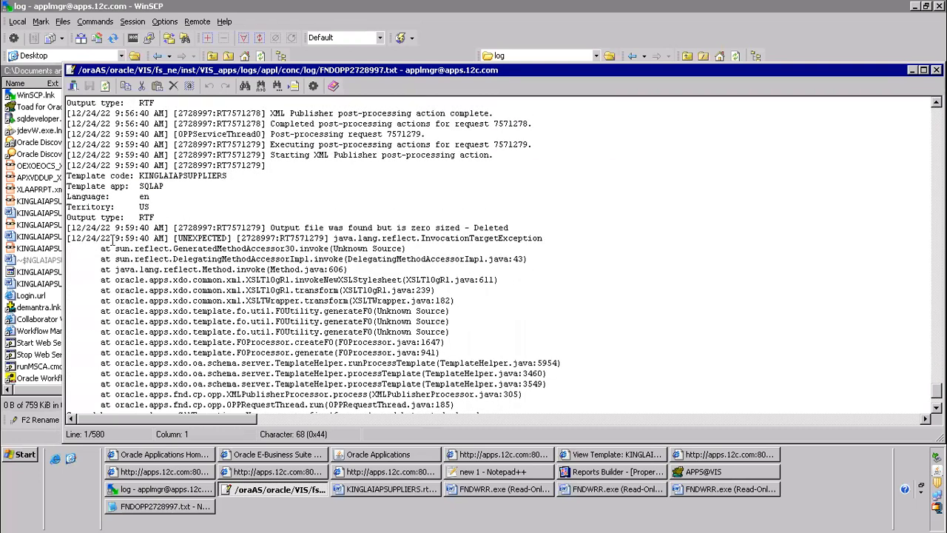
scroll(114, 240, "down", 3)
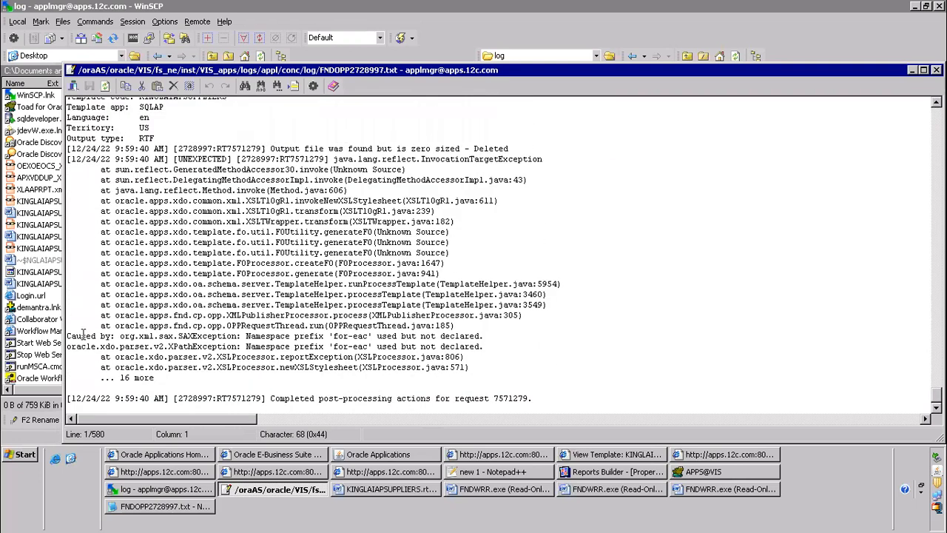
left_click_drag(71, 330, 524, 336)
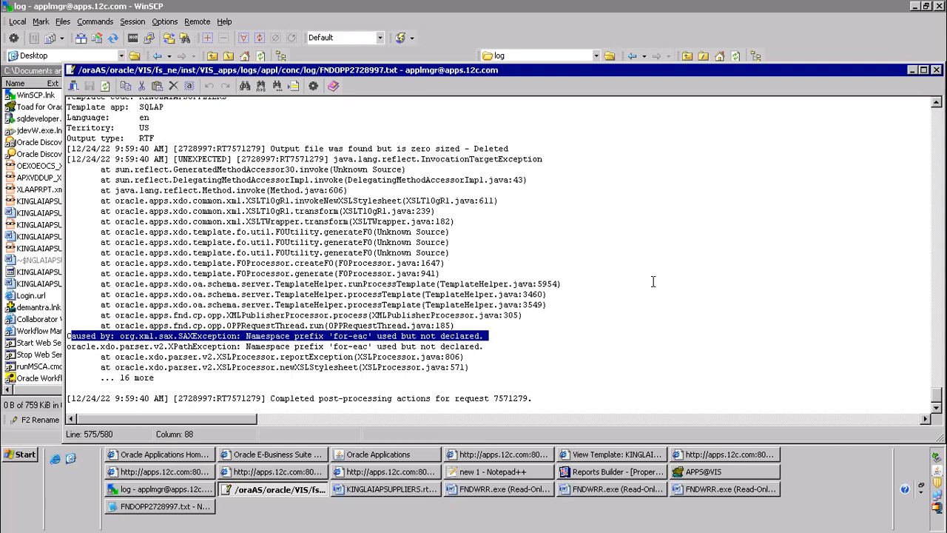
Switch to Toad and review the query's fnd_conc_pp_actions and fnd_concurrent_processes tables and their join condition
left_click(712, 472)
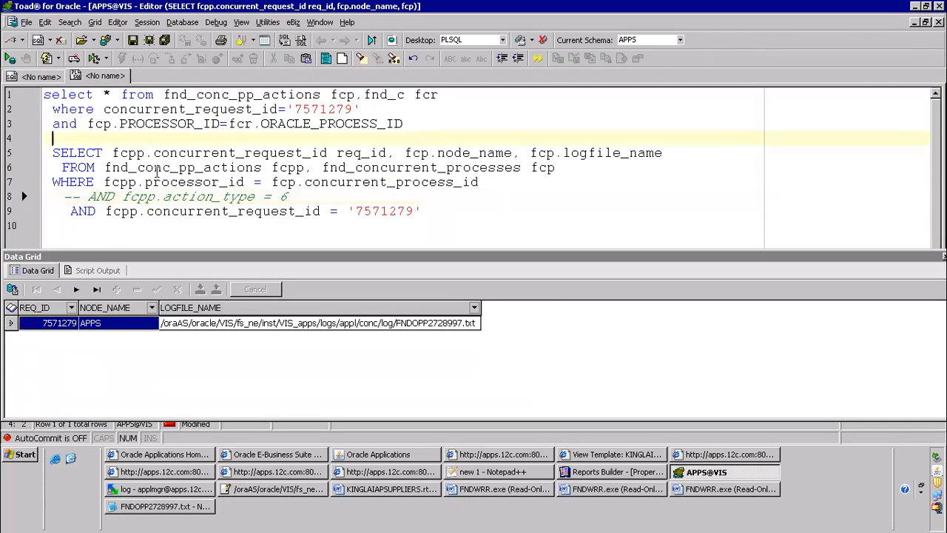
double_click(115, 167)
left_click_drag(151, 169, 260, 168)
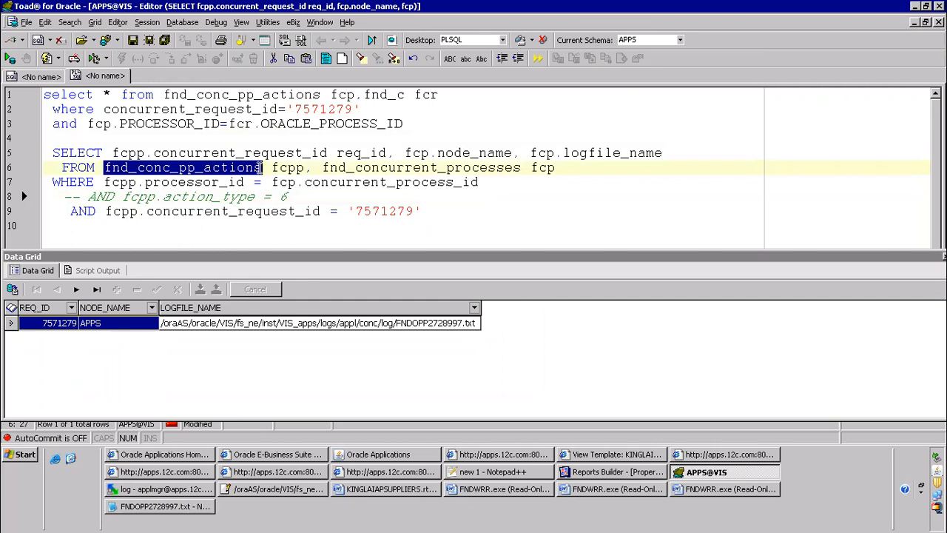
left_click_drag(324, 168, 522, 168)
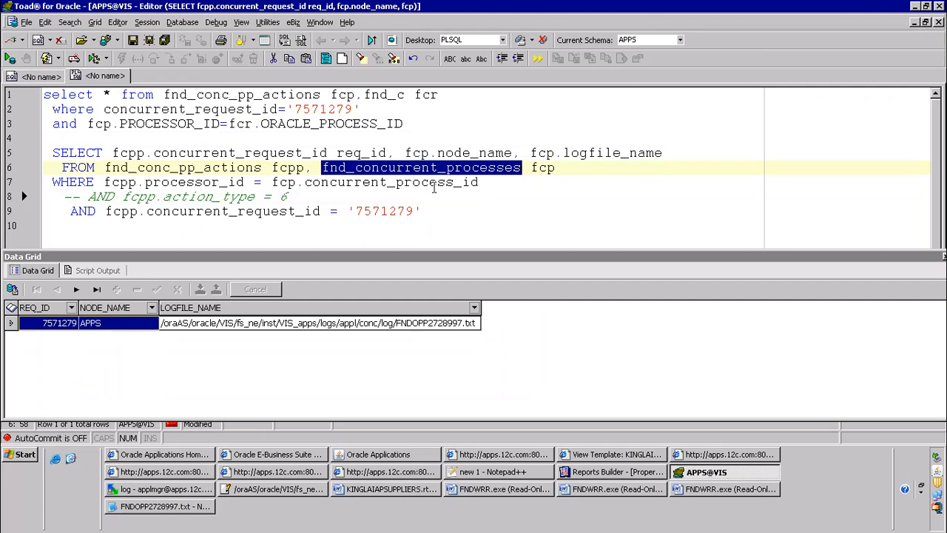
left_click(437, 183)
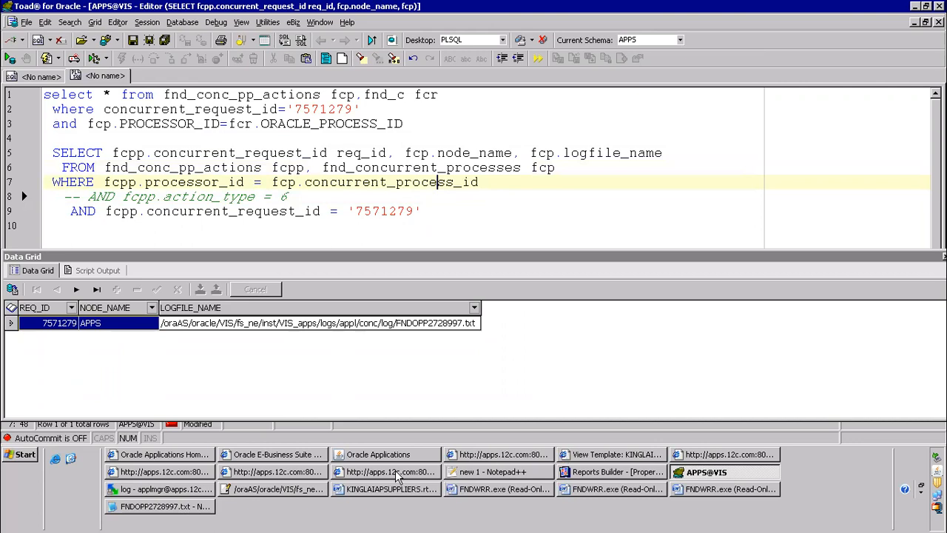
Switch to Notepad++ and review the XML Publisher notes, from the RDF report steps through the output post processor item
left_click(461, 472)
left_click(256, 180)
scroll(244, 160, "up", 5)
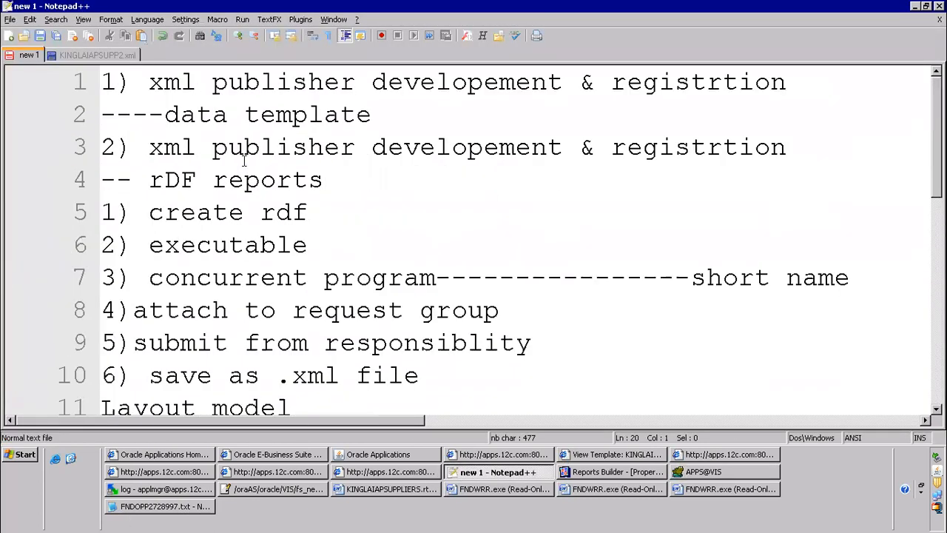
scroll(352, 192, "down", 6)
scroll(266, 180, "up", 3)
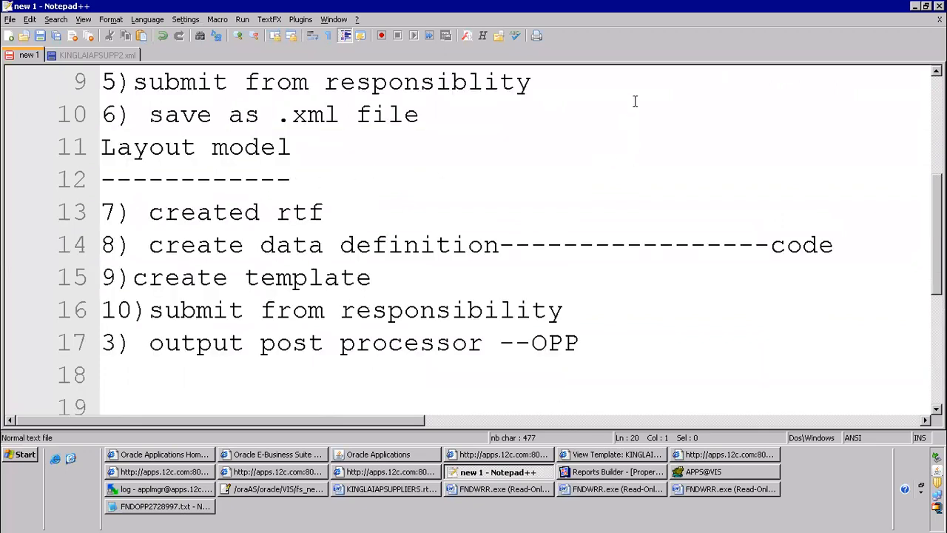
left_click(537, 200)
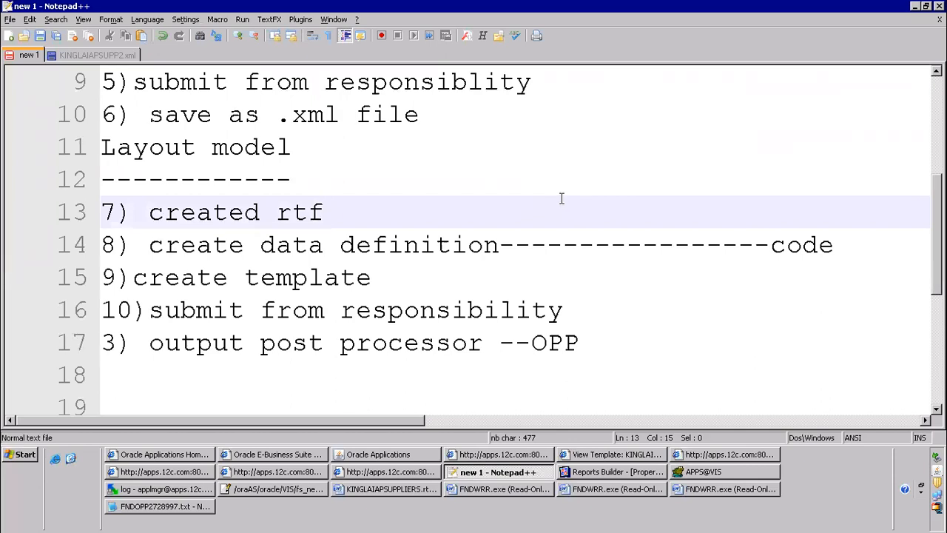
left_click(468, 259)
scroll(370, 259, "down", 2)
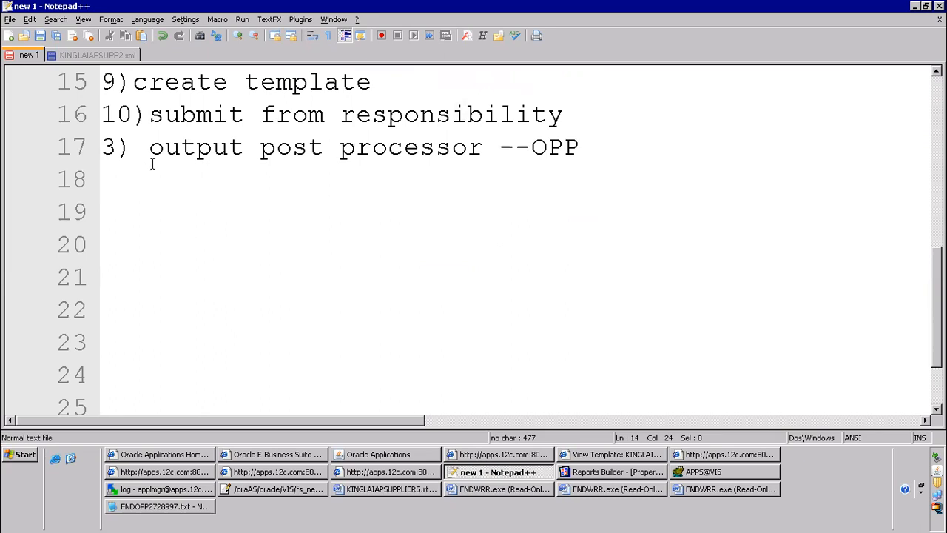
left_click_drag(137, 146, 666, 152)
left_click(290, 232)
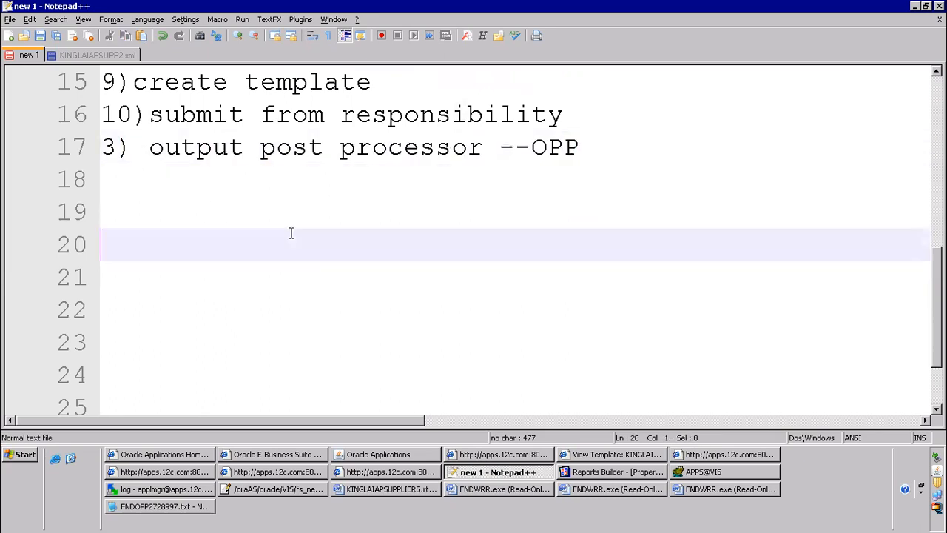
Minimize the remote desktop session and switch to Zoom on the local computer
mouse_move(708, 15)
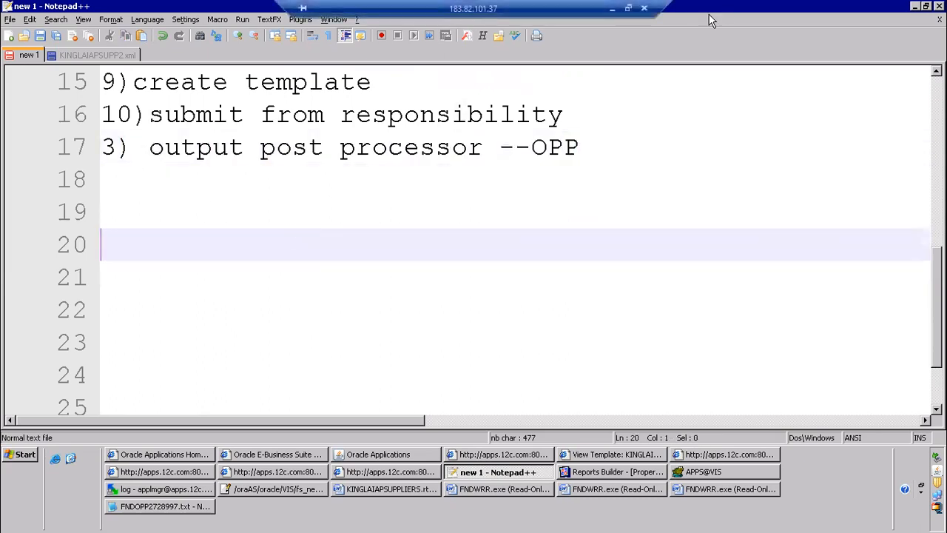
left_click(613, 10)
left_click(157, 518)
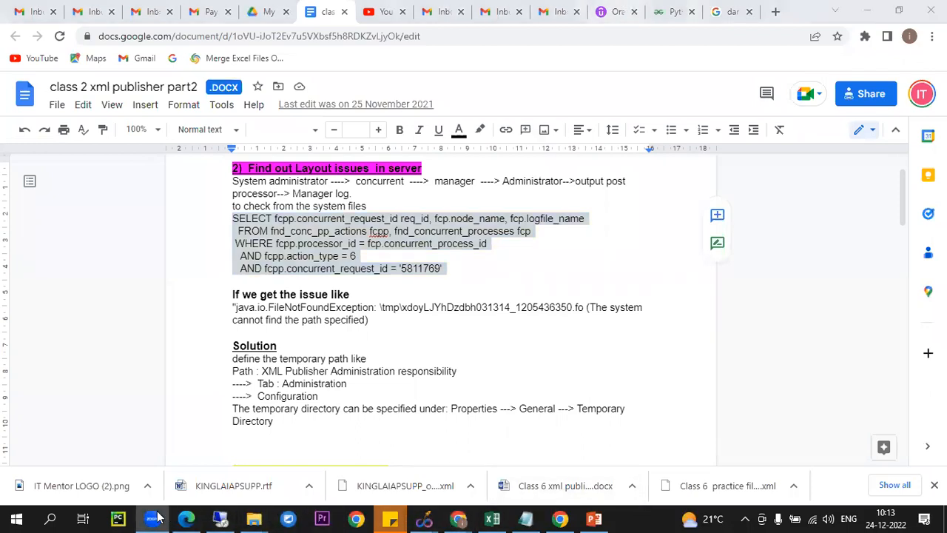